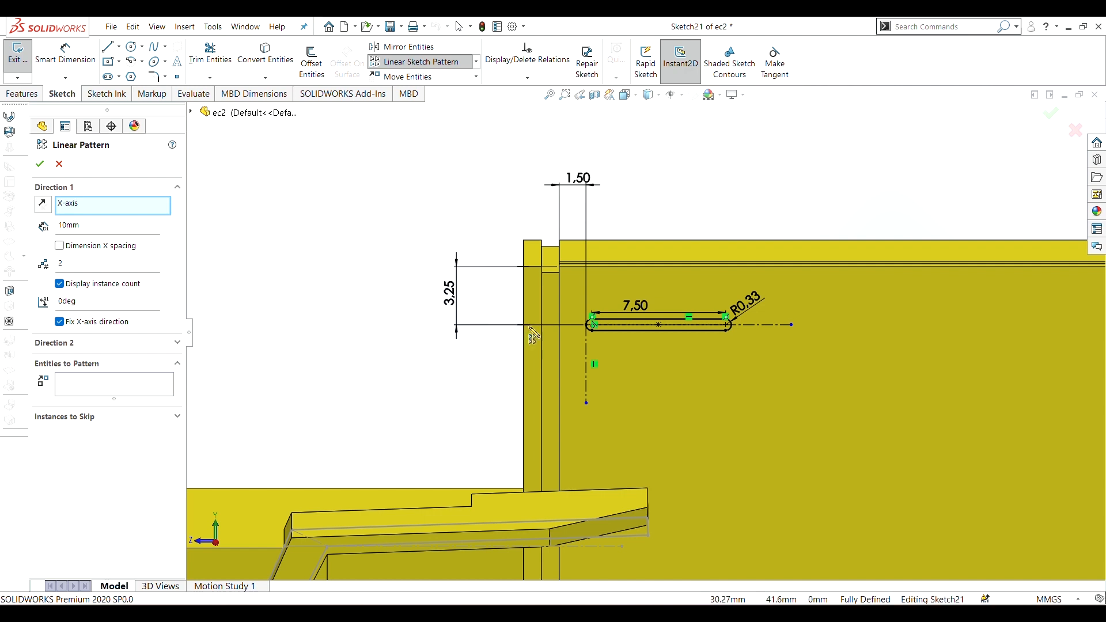
Set up a linear sketch pattern of the slot with two X instances and four Y instances at 1.26 mm, displaying the Y instance count.
left_click(609, 330)
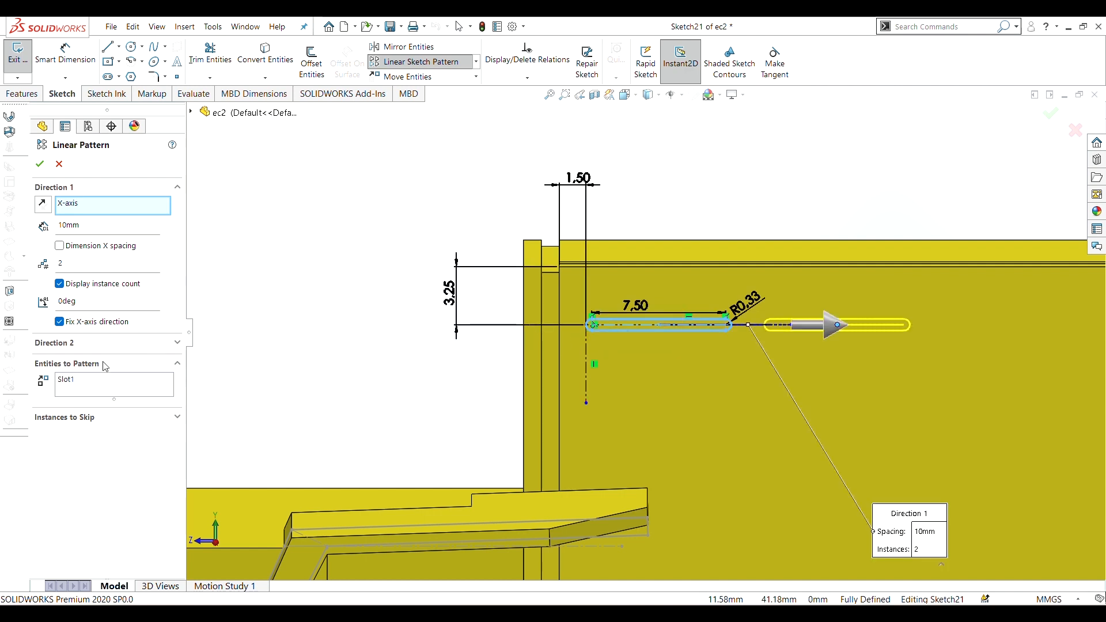
left_click(139, 346)
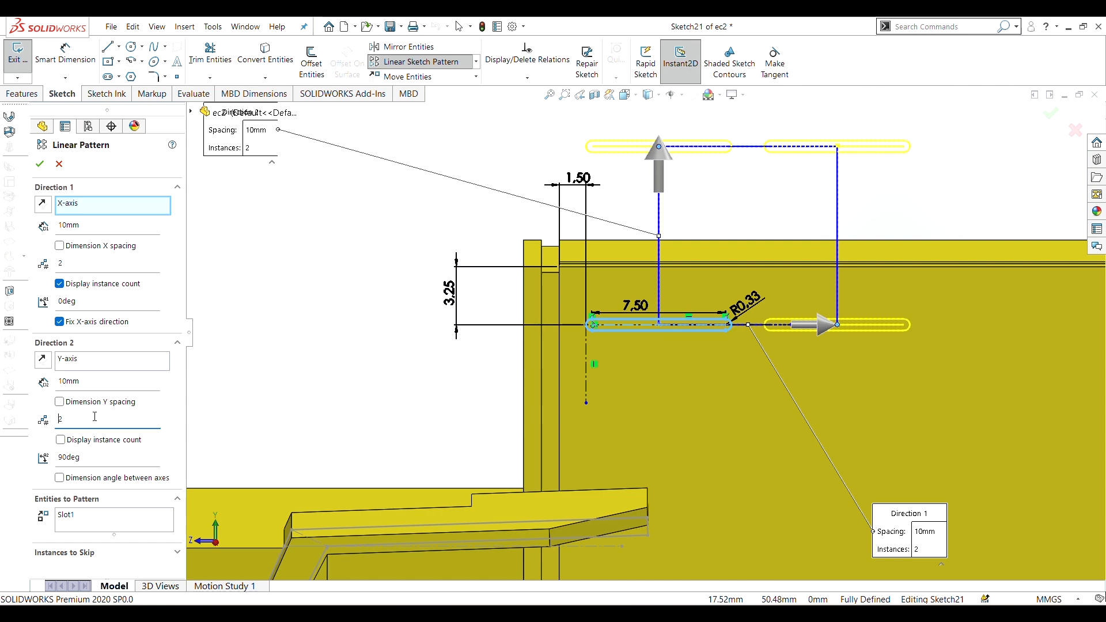
left_click(60, 439)
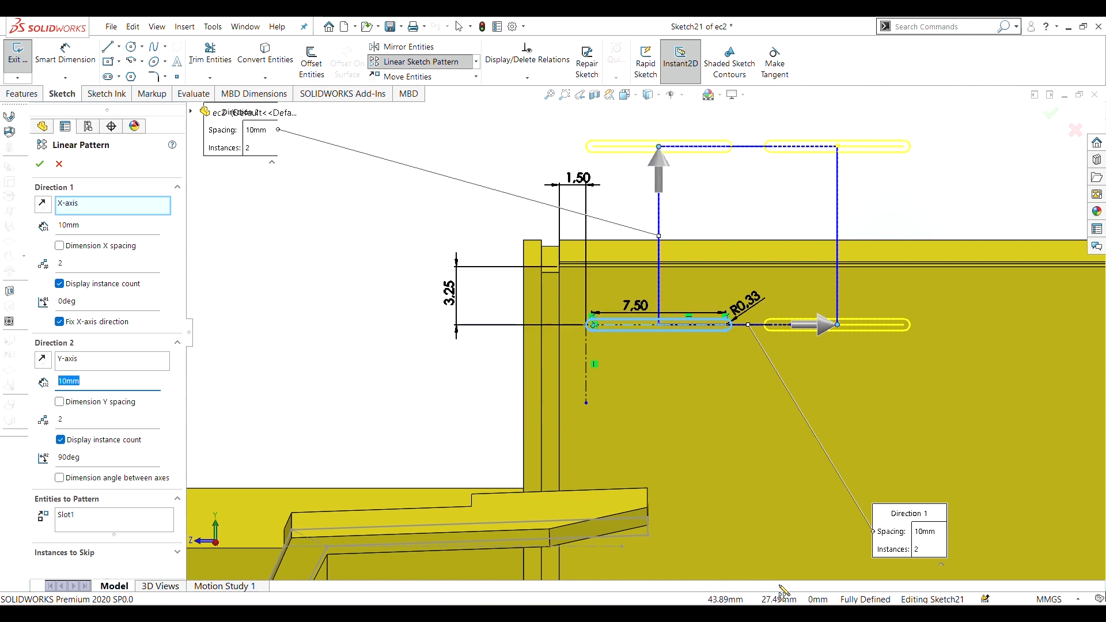
type("1.26")
key("Return")
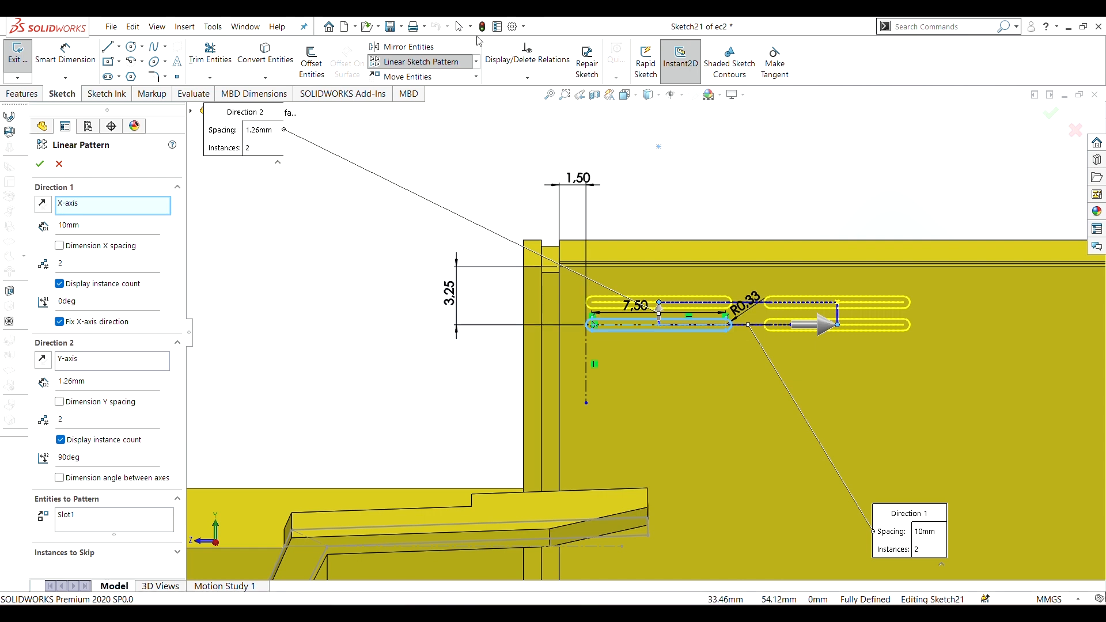
left_click(169, 416)
left_click(168, 416)
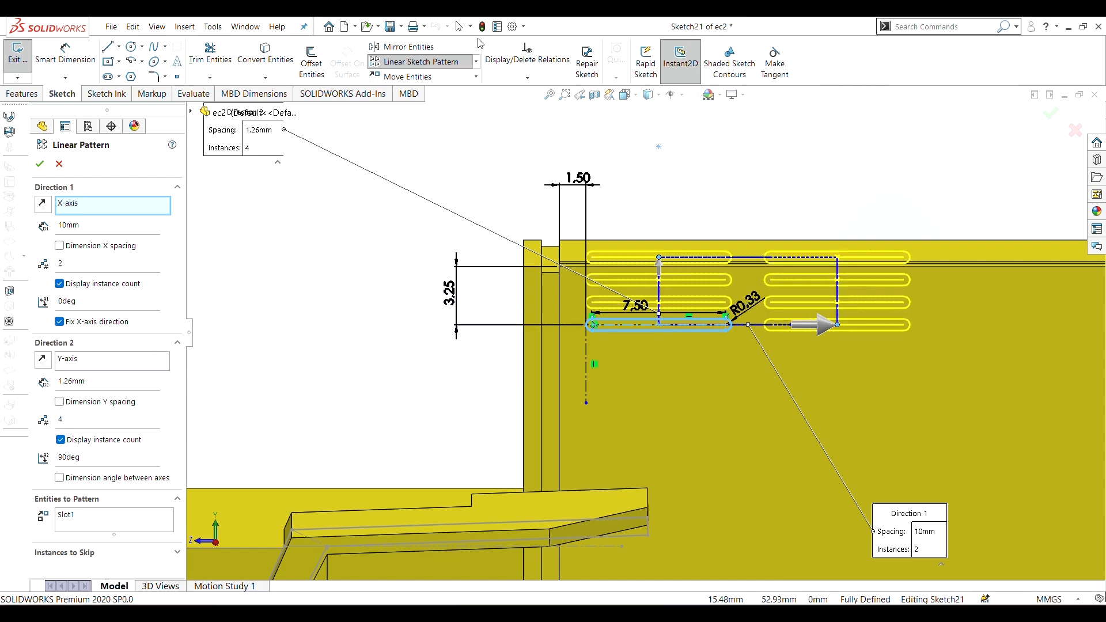
Reverse the pattern's Y direction so the slot rows run downward, keep X toward the panel's interior, and accept the pattern.
left_click(42, 204)
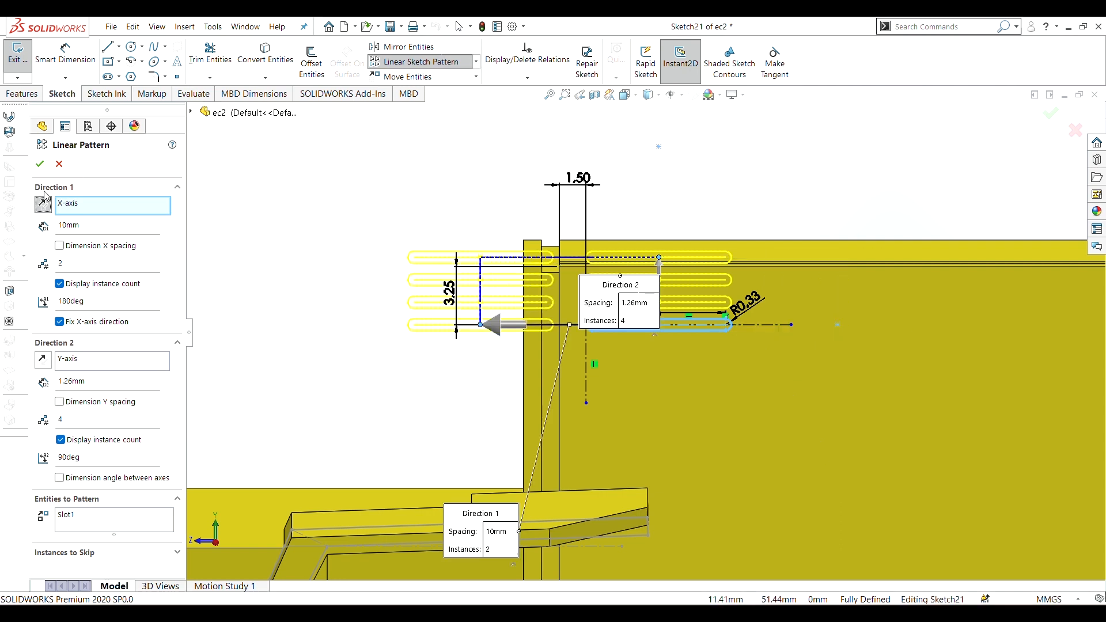
left_click(43, 204)
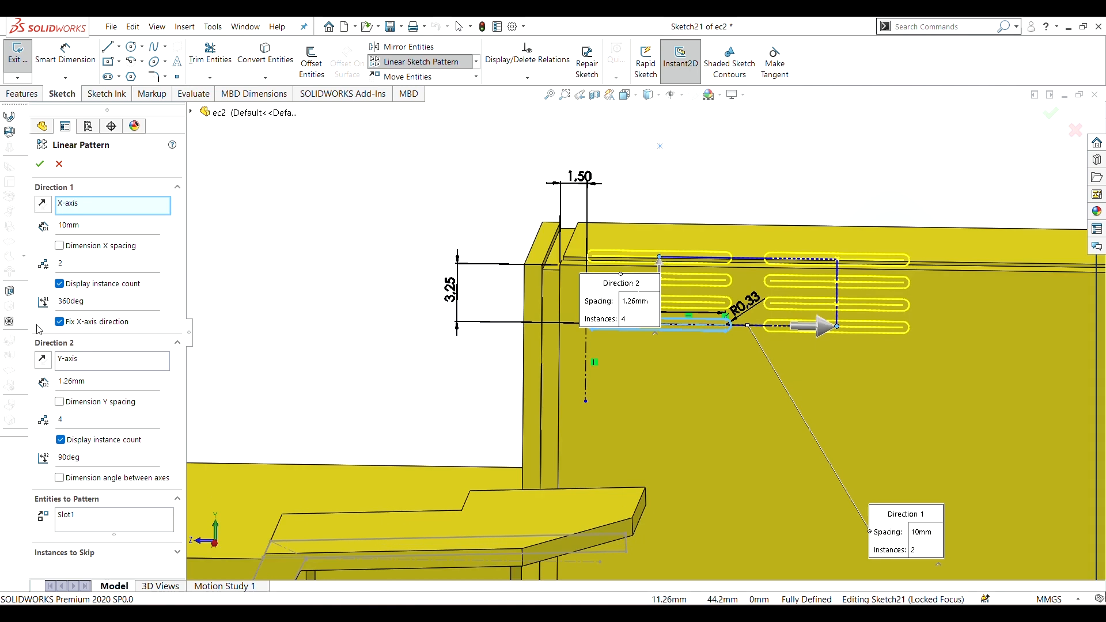
left_click(42, 362)
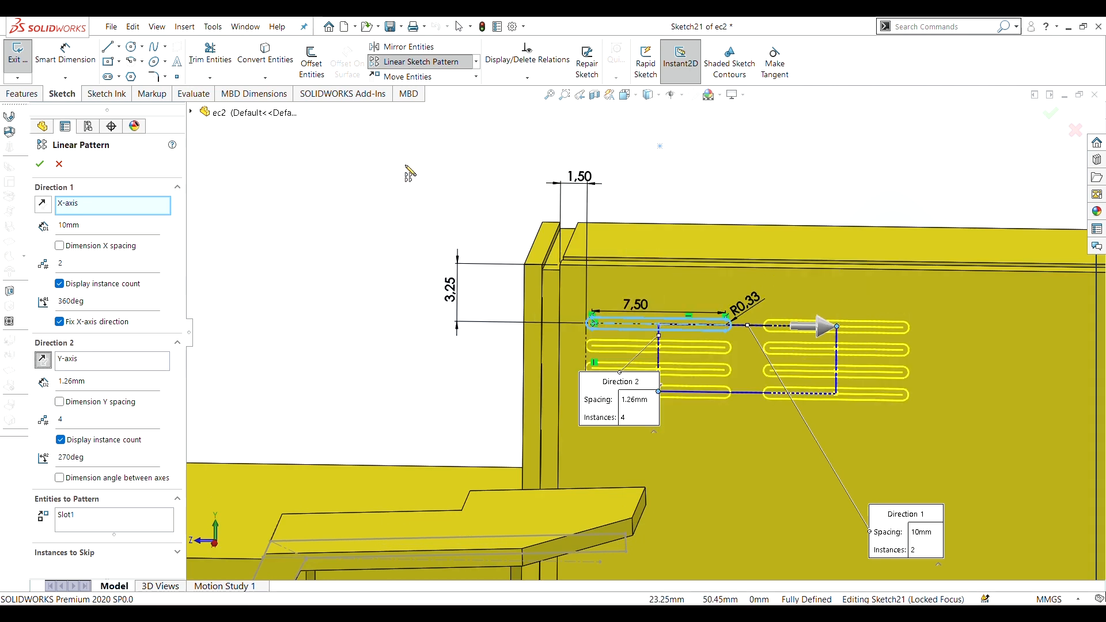
left_click(41, 164)
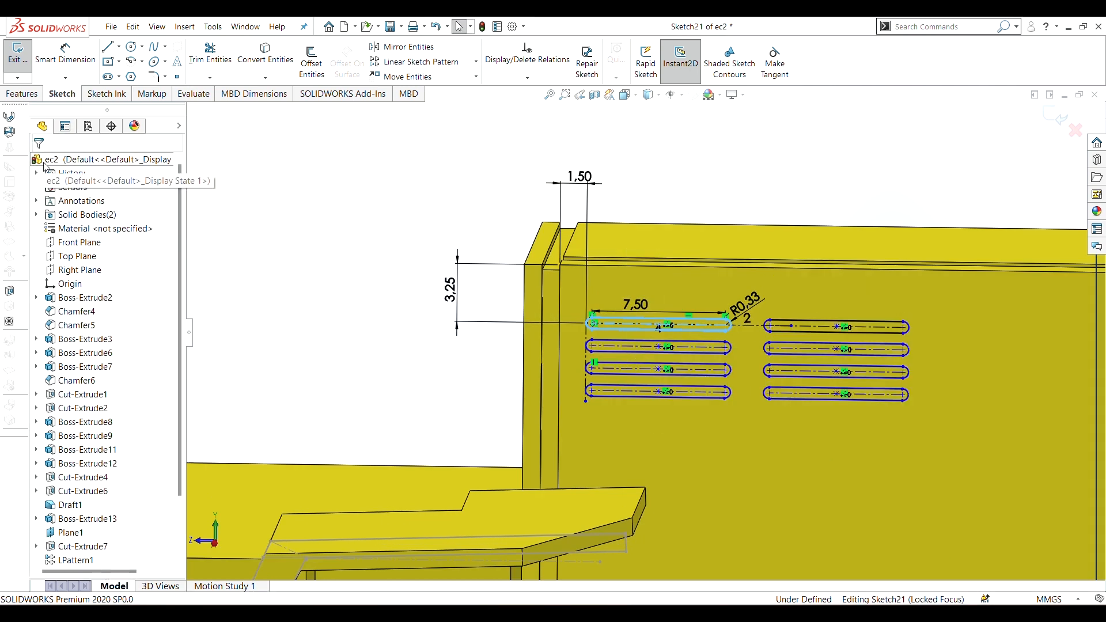
Cut-extrude the patterned slots to a blind depth of 0.35 mm into the side panel.
left_click(22, 93)
left_click(188, 56)
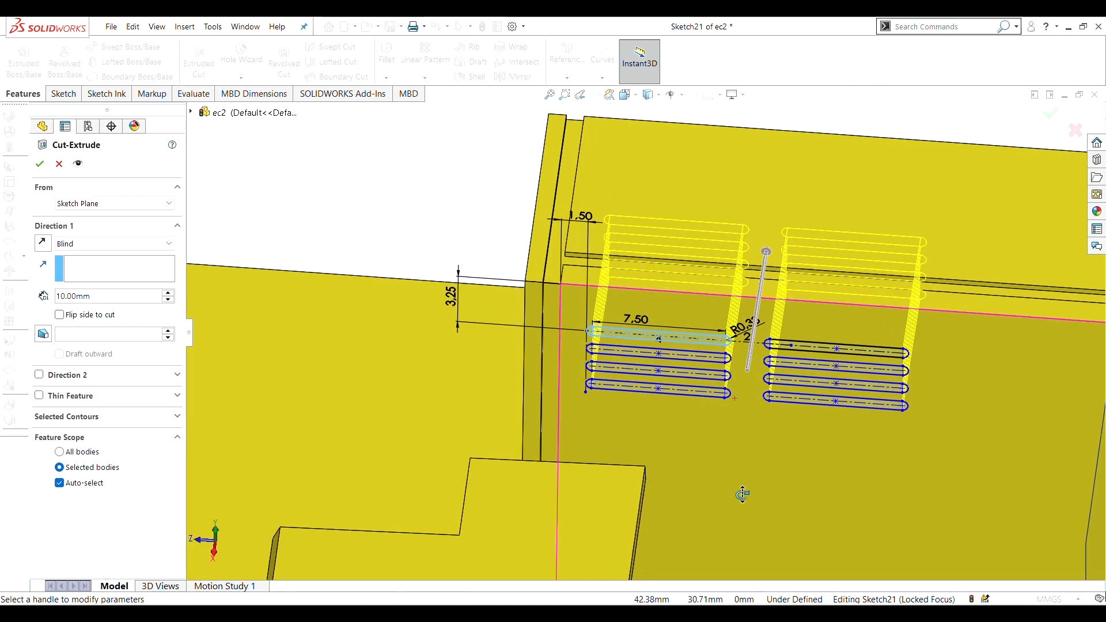
double_click(95, 297)
type("0.35")
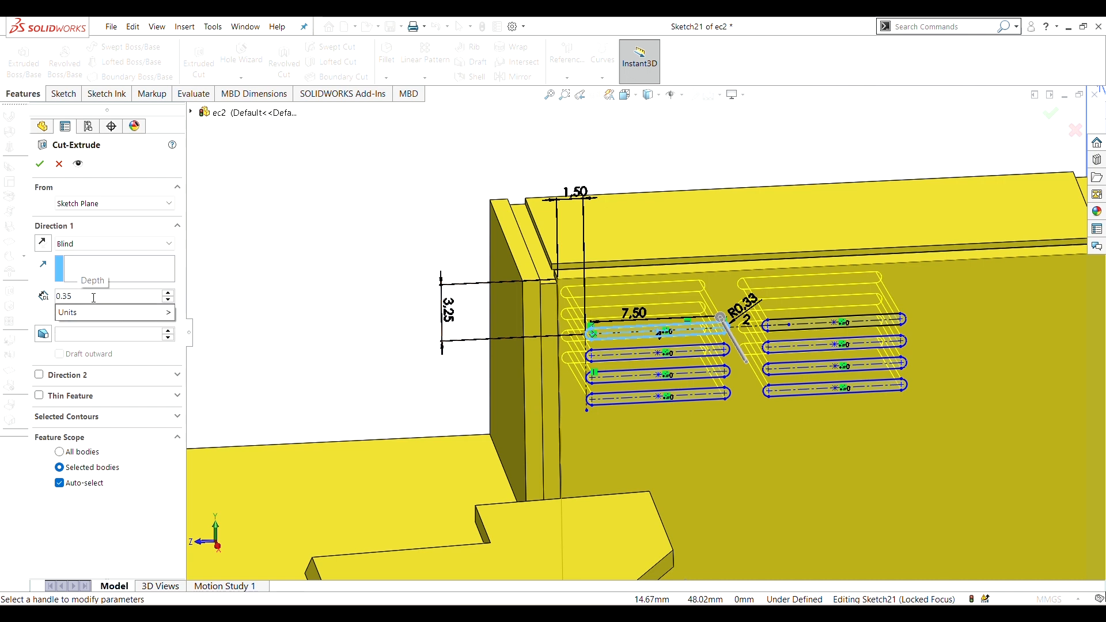
key("Return")
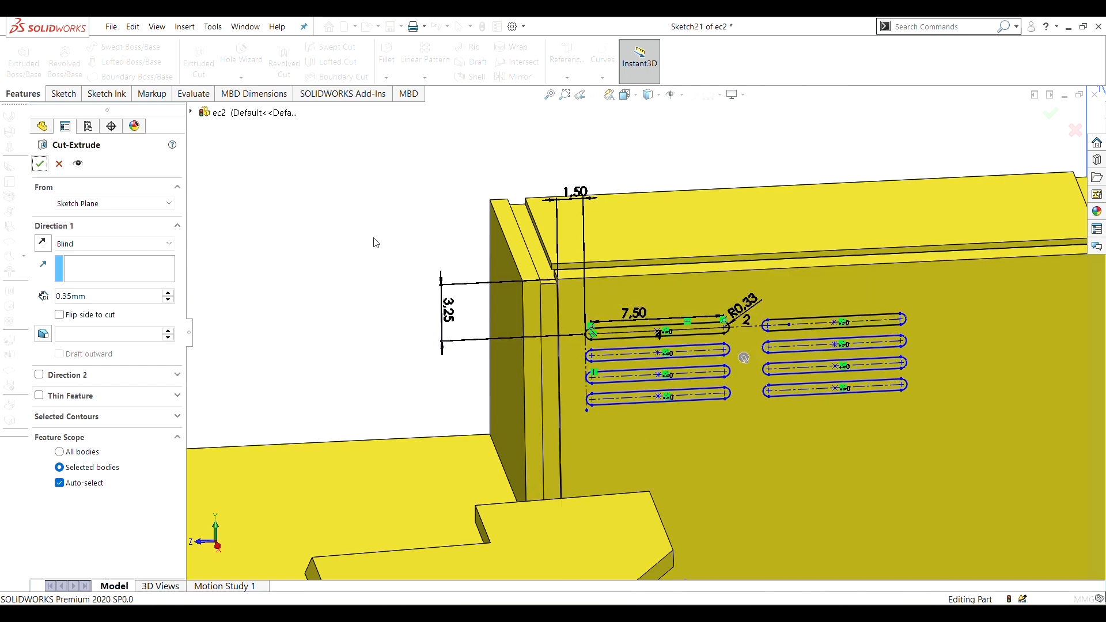
Start a new sketch on the recessed side panel face that carries the vent slots.
scroll(693, 337, "down", 2)
middle_click_drag(693, 337, 548, 242)
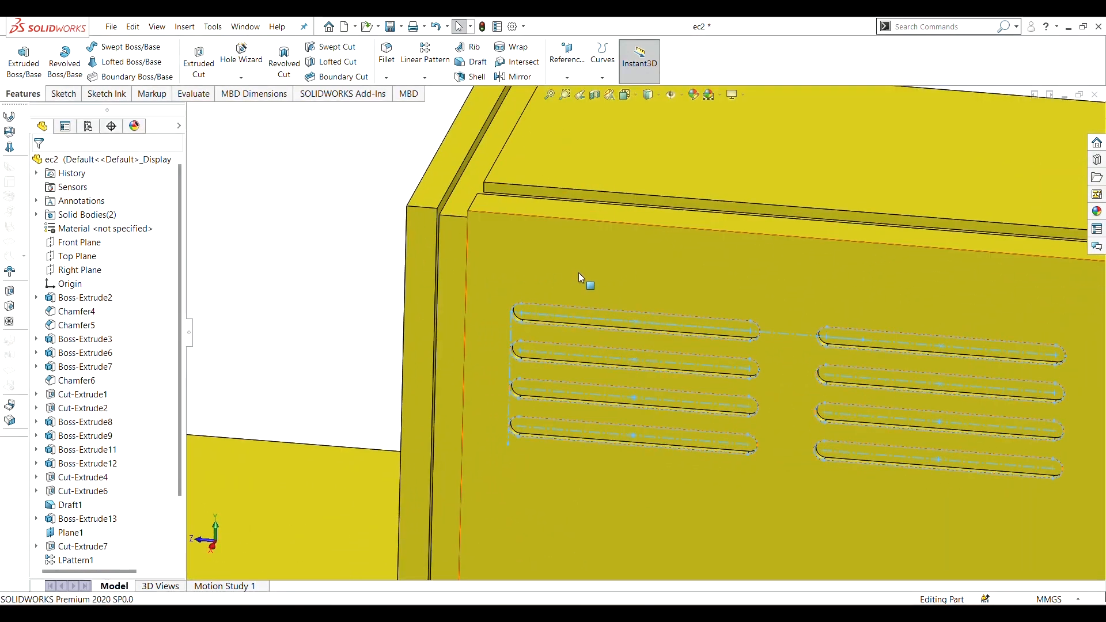
left_click(579, 273)
left_click(668, 241)
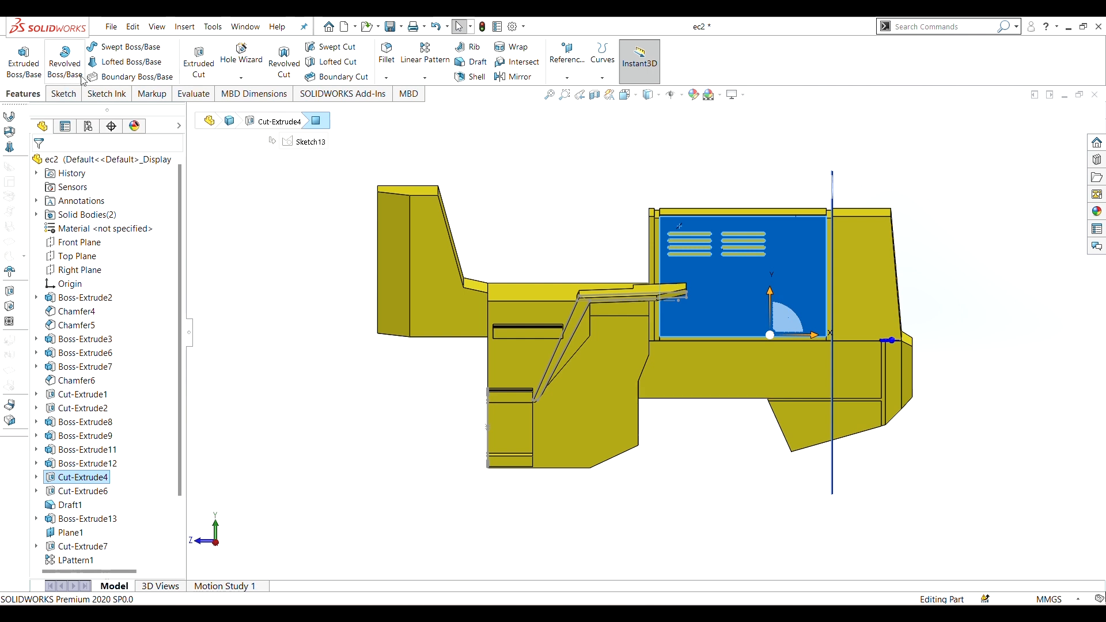
right_click(733, 295)
left_click(760, 257)
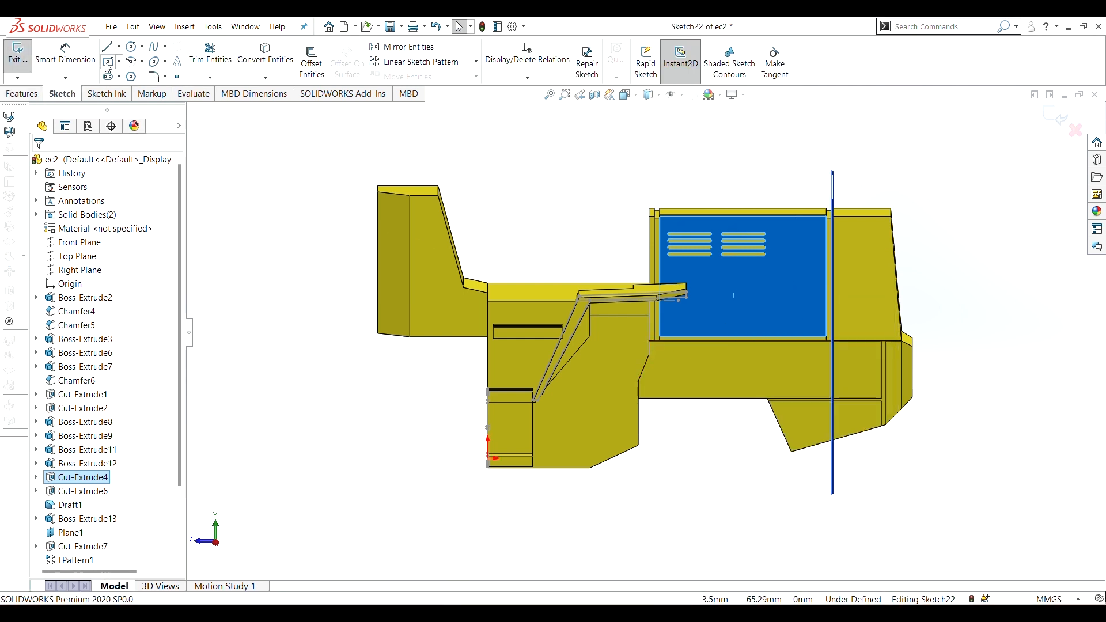
Sketch a center rectangle about 3 mm wide and 2.6 mm high below the vent slots on the side panel.
left_click(108, 62)
scroll(750, 261, "down", 5)
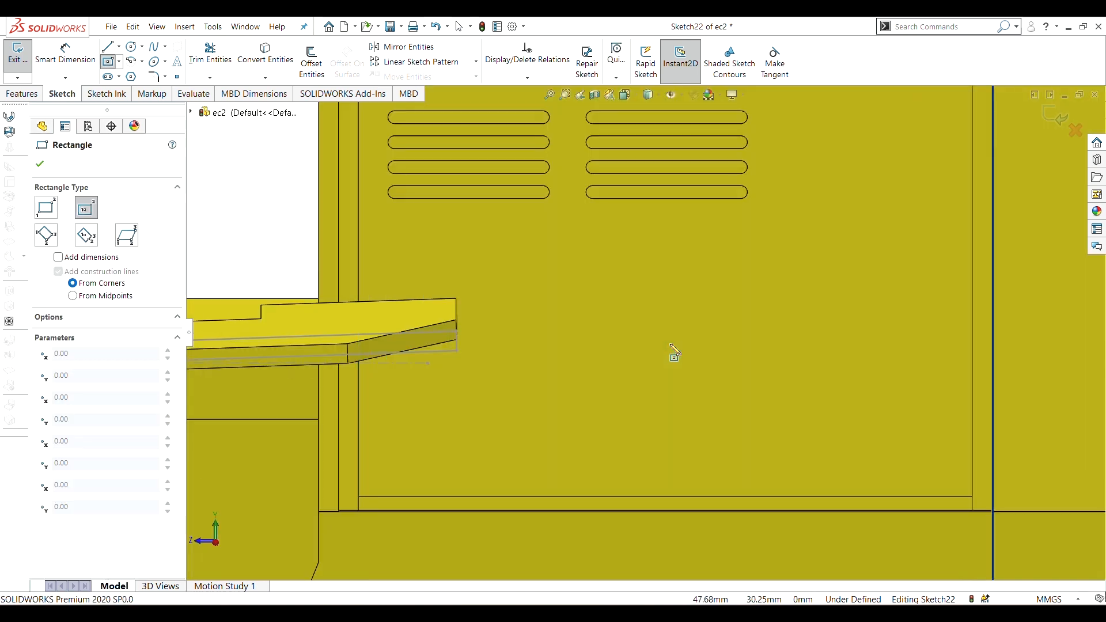
left_click(669, 344)
left_click(698, 368)
Dimension the rectangle's right edge 27.5 mm horizontally from the lower corner of the body's sloped end.
scroll(698, 363, "up", 3)
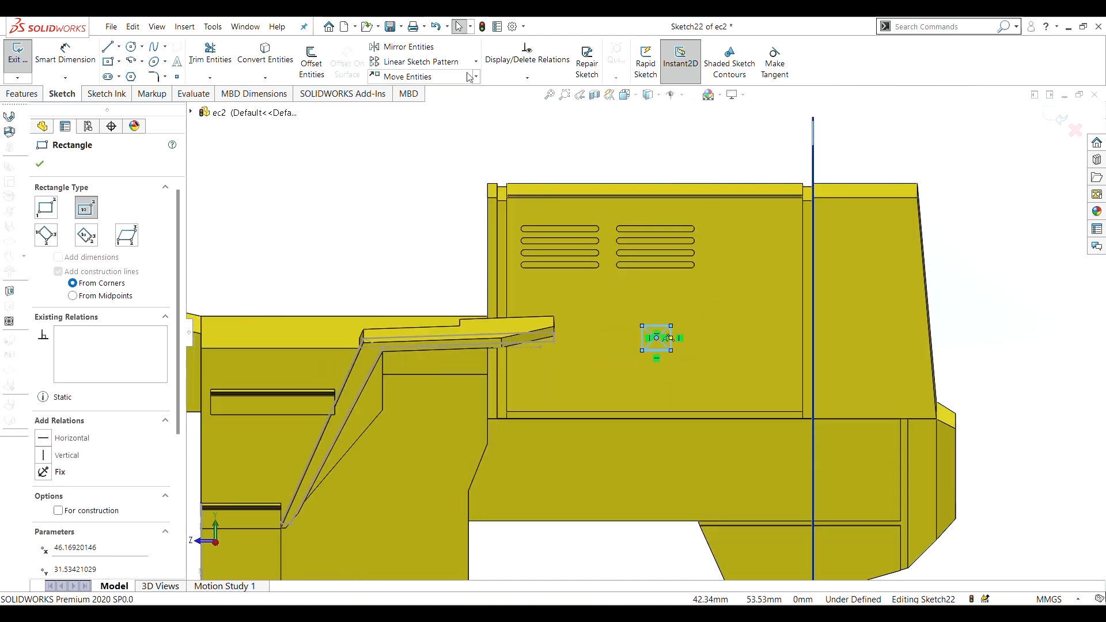
right_click(414, 284)
left_click(509, 271)
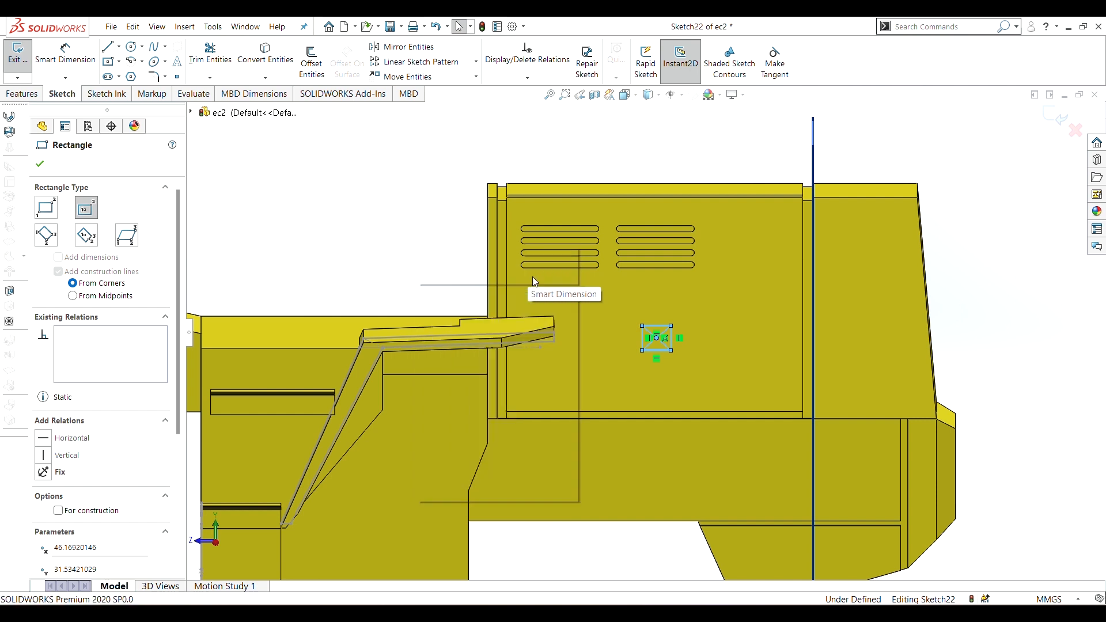
left_click(671, 334)
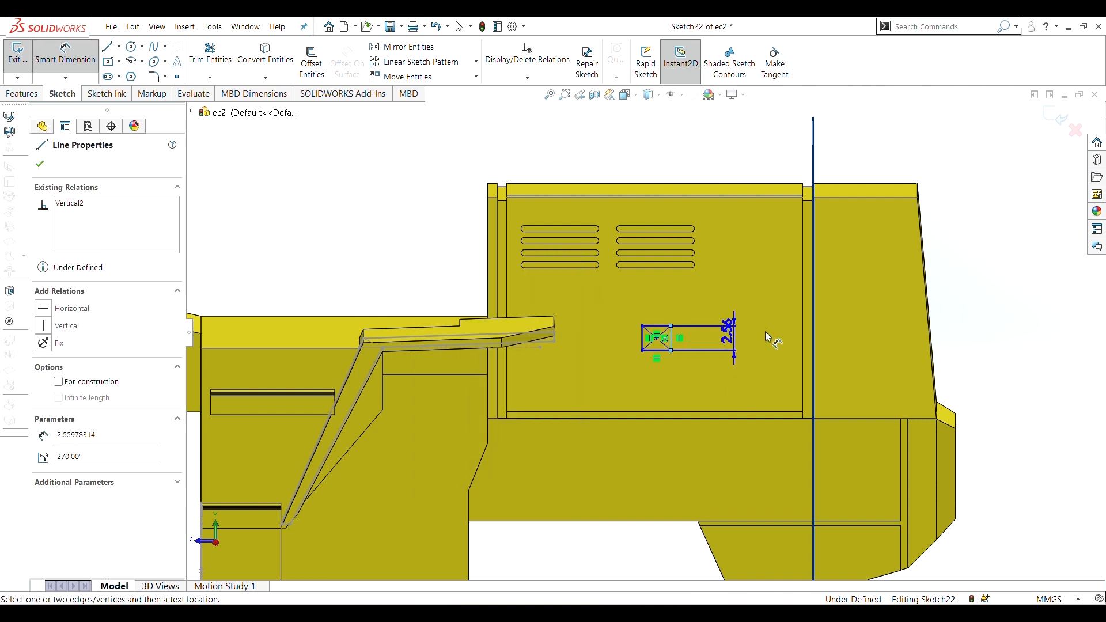
left_click(937, 420)
left_click(773, 287)
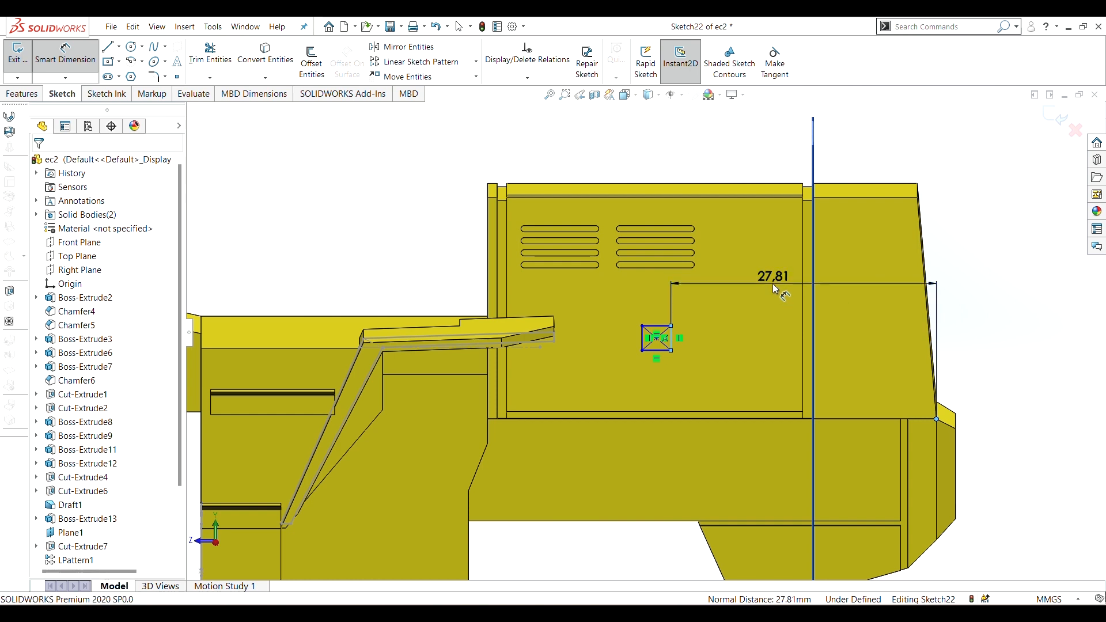
type("27.5")
key("Return")
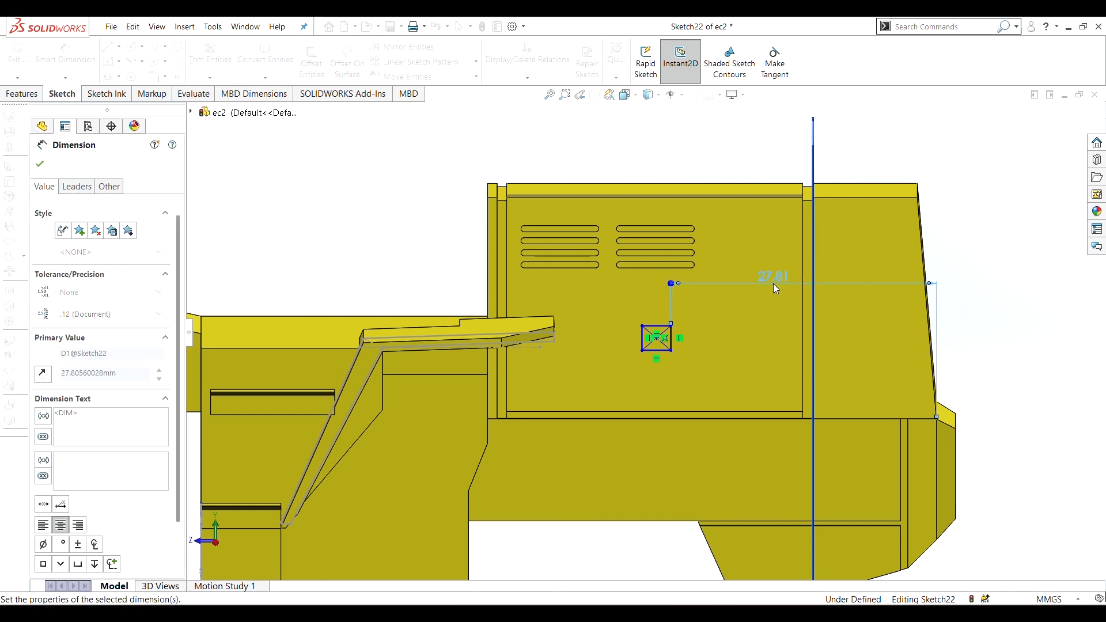
key("Escape")
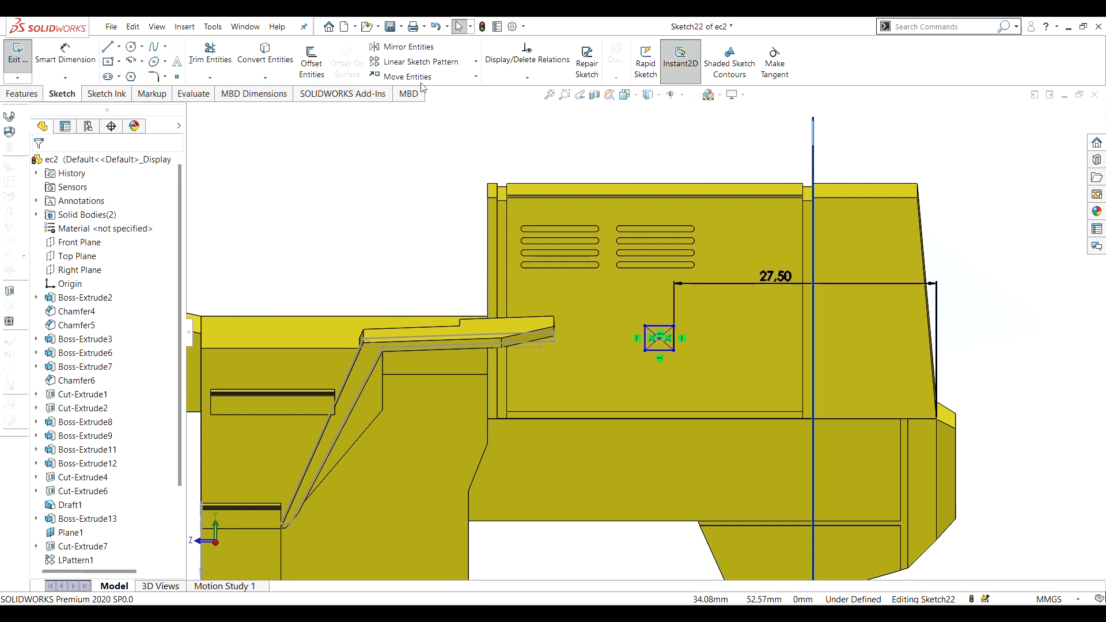
Dimension the rectangle's bottom edge 4.5 mm above the horizontal edge at the base of the side panel.
right_click(350, 196)
left_click(459, 179)
scroll(672, 411, "up", 3)
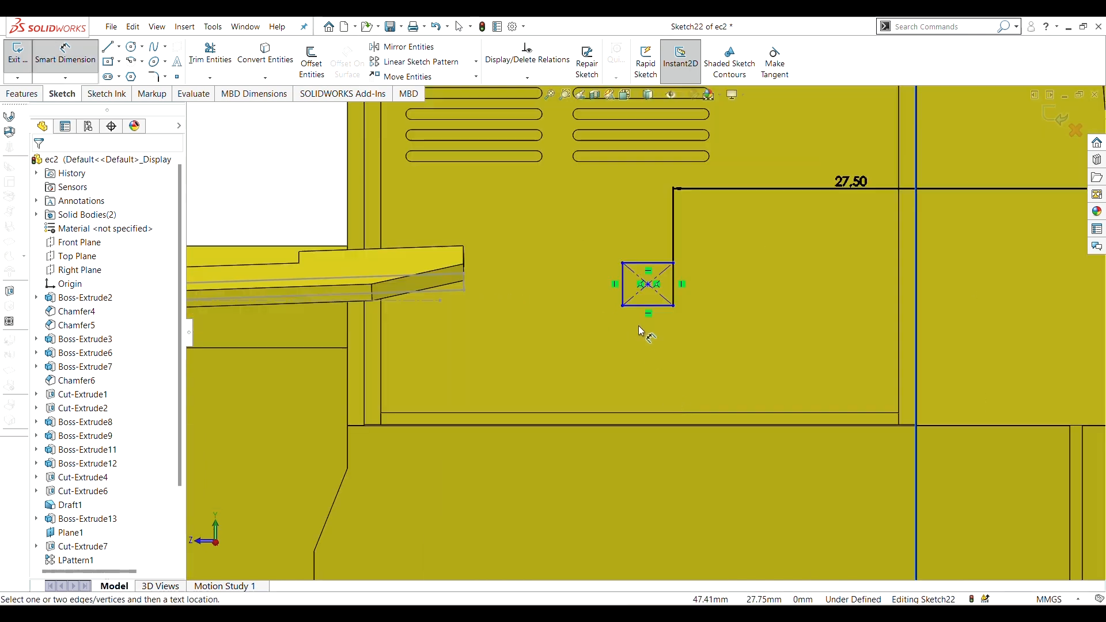
left_click(645, 305)
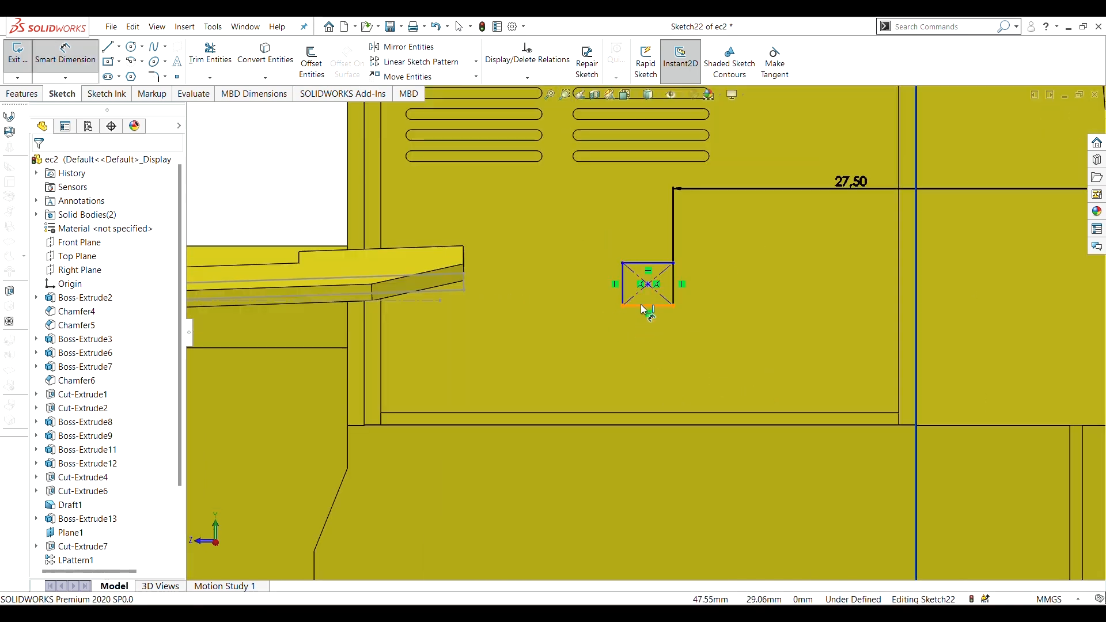
left_click(662, 425)
left_click(708, 359)
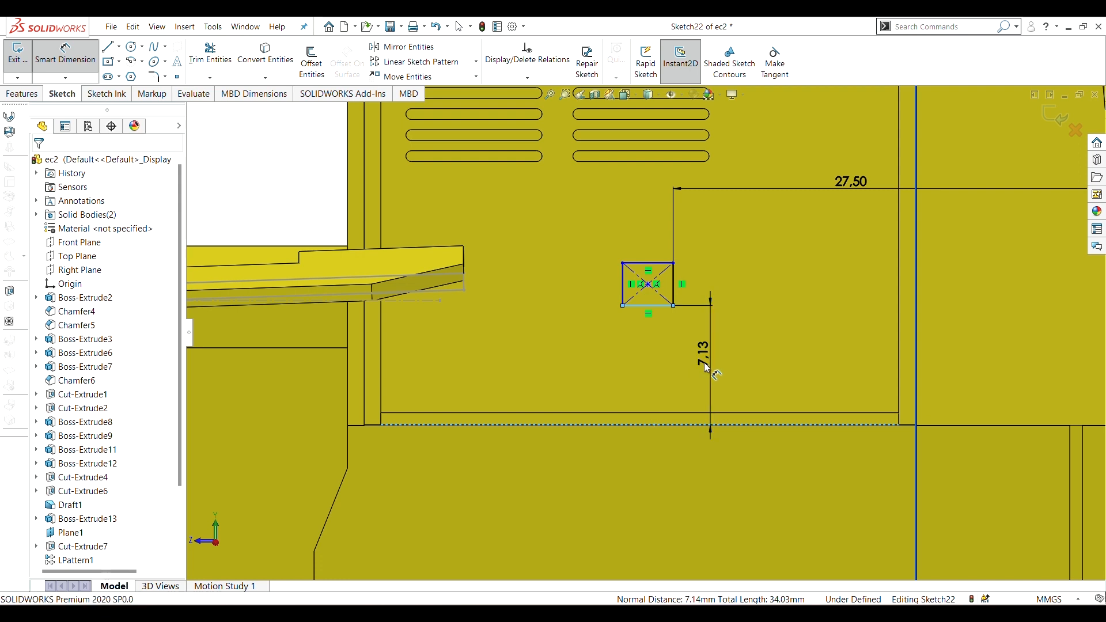
type("4.5")
key("Return")
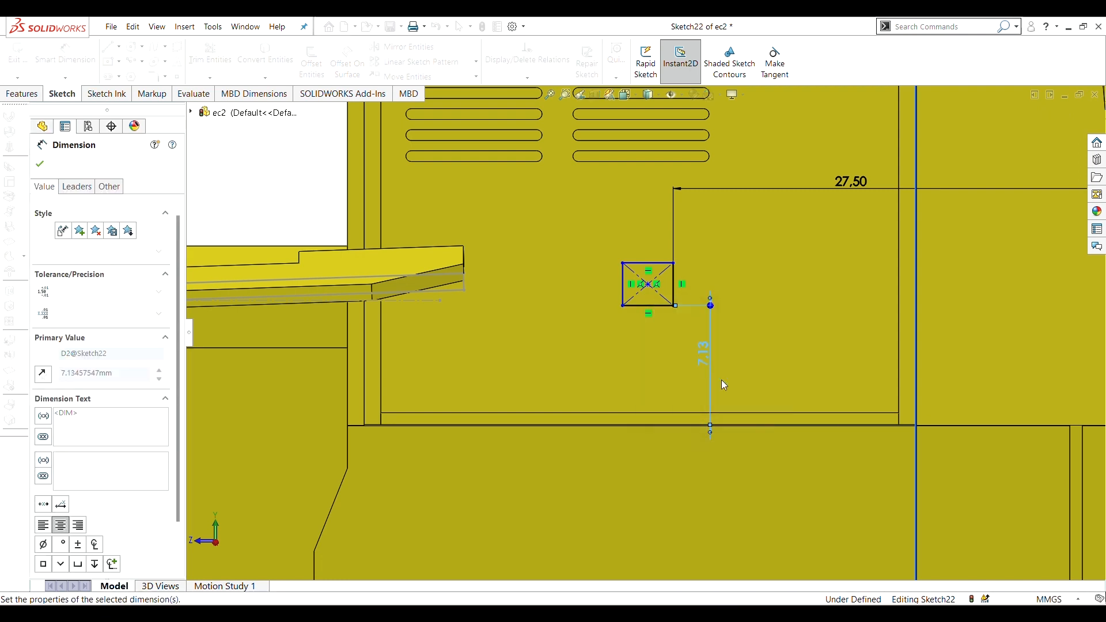
Dimension the rectangle's top edge to give it a width of 2 mm.
right_click(371, 171)
left_click(391, 137)
left_click(634, 261)
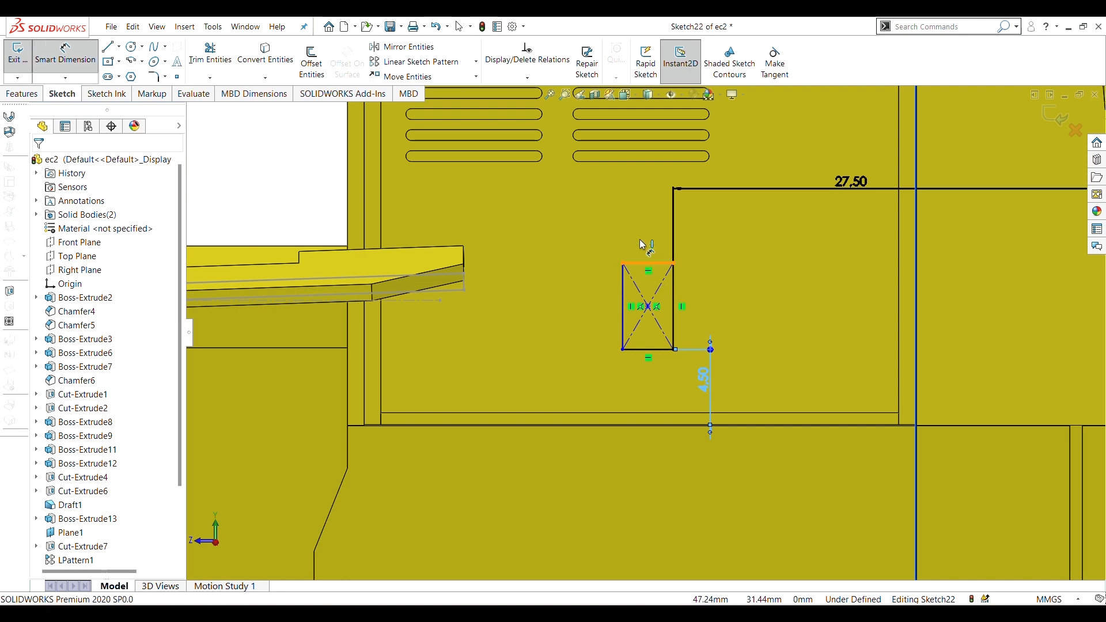
left_click(645, 241)
type("2")
key("Return")
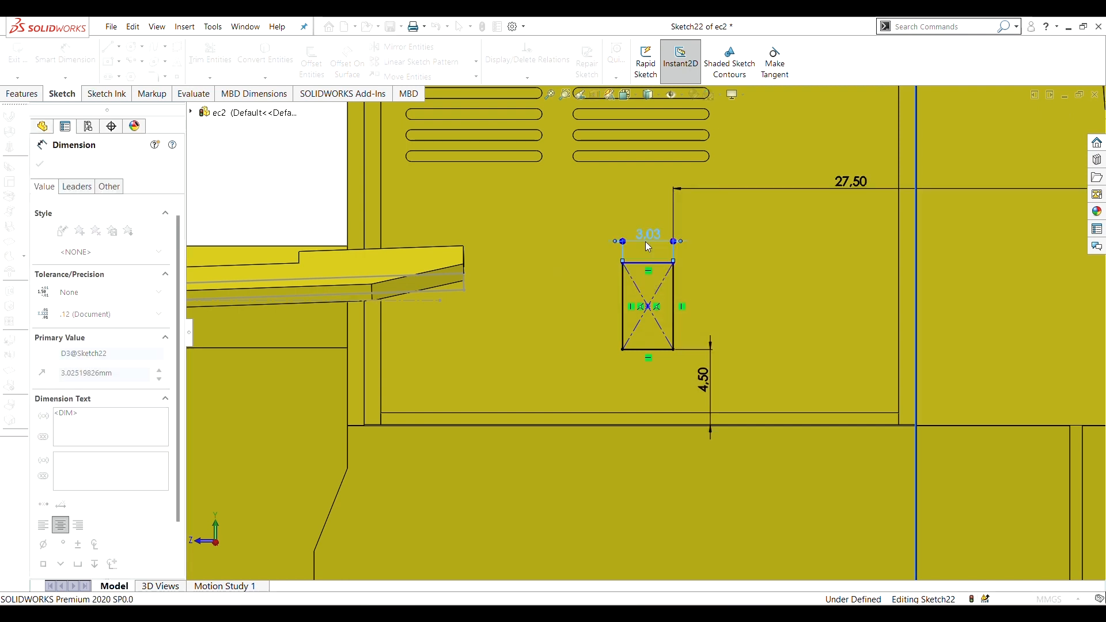
key("Escape")
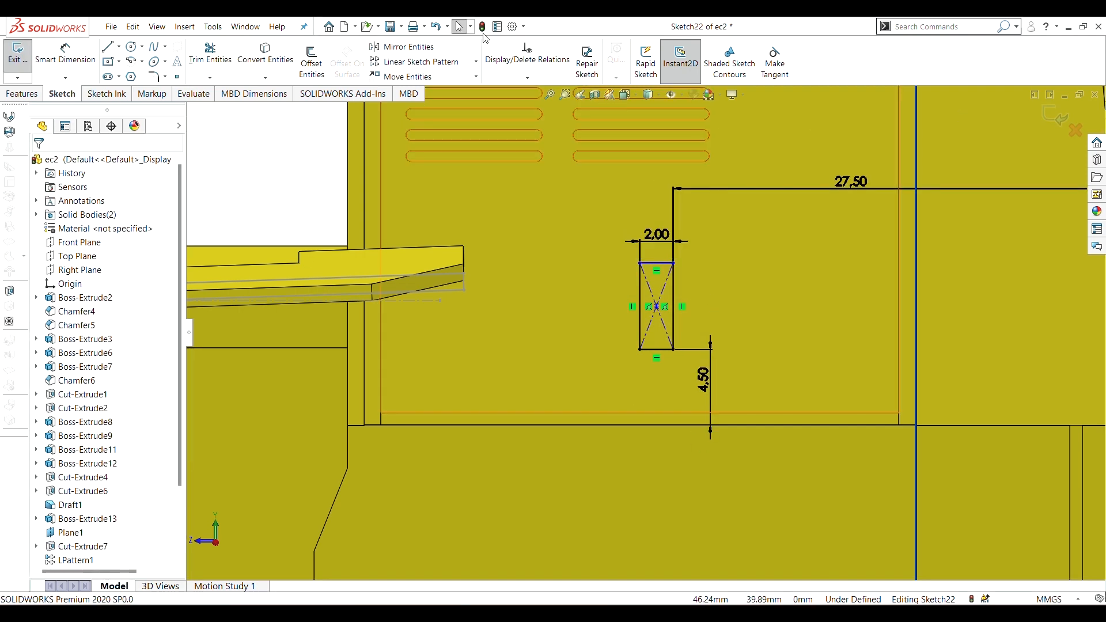
Dimension the rectangle's left edge to give it a height of 3 mm.
right_click(229, 154)
left_click(325, 137)
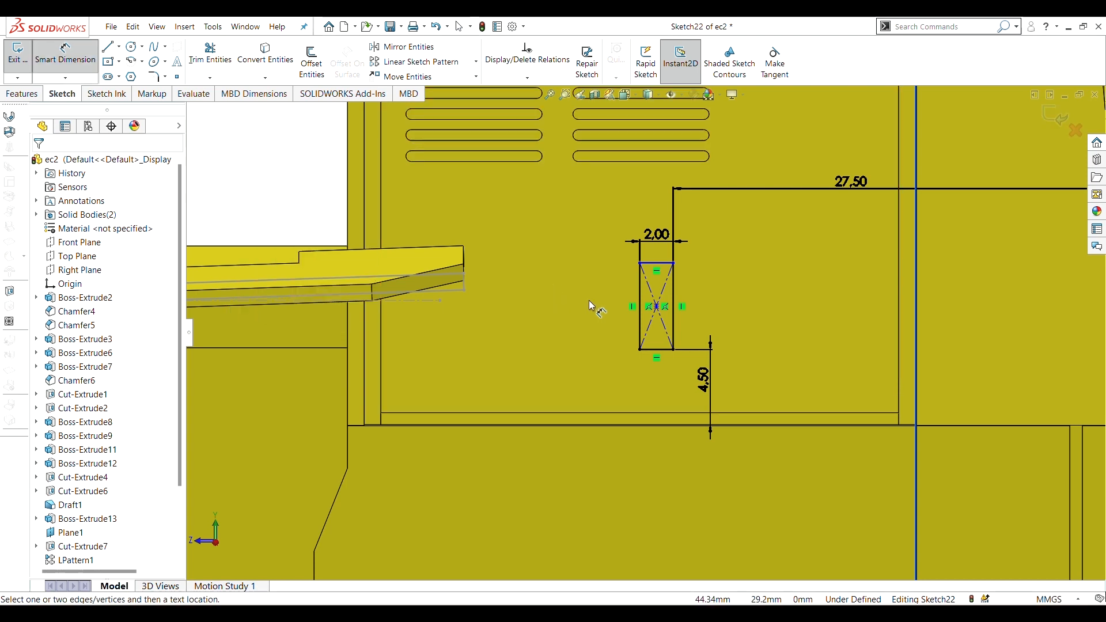
left_click(640, 286)
left_click(605, 305)
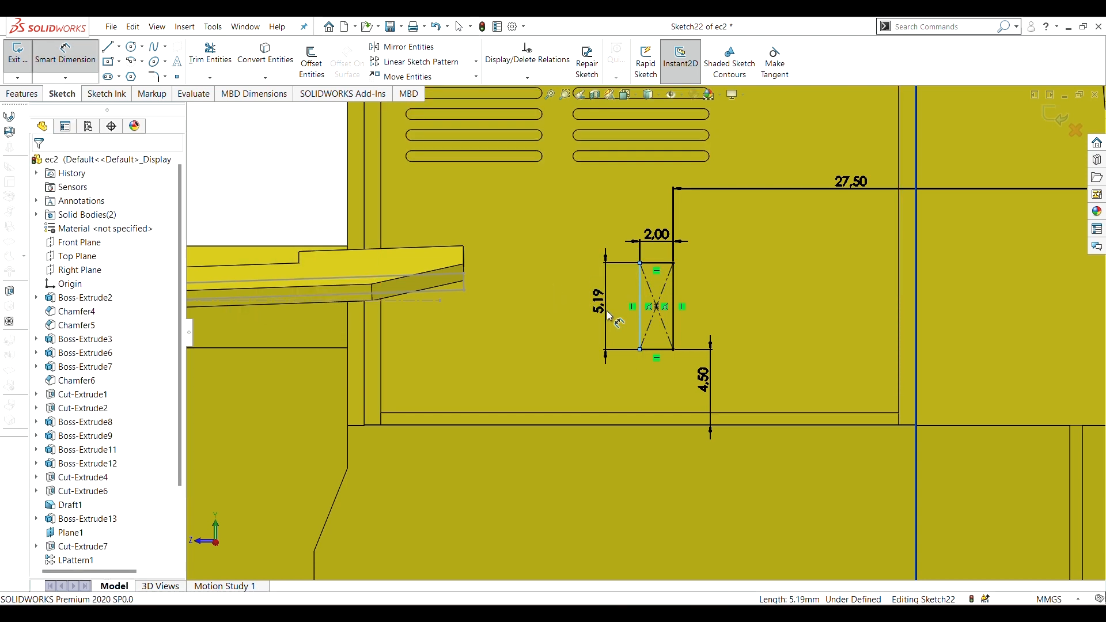
type("3")
key("Return")
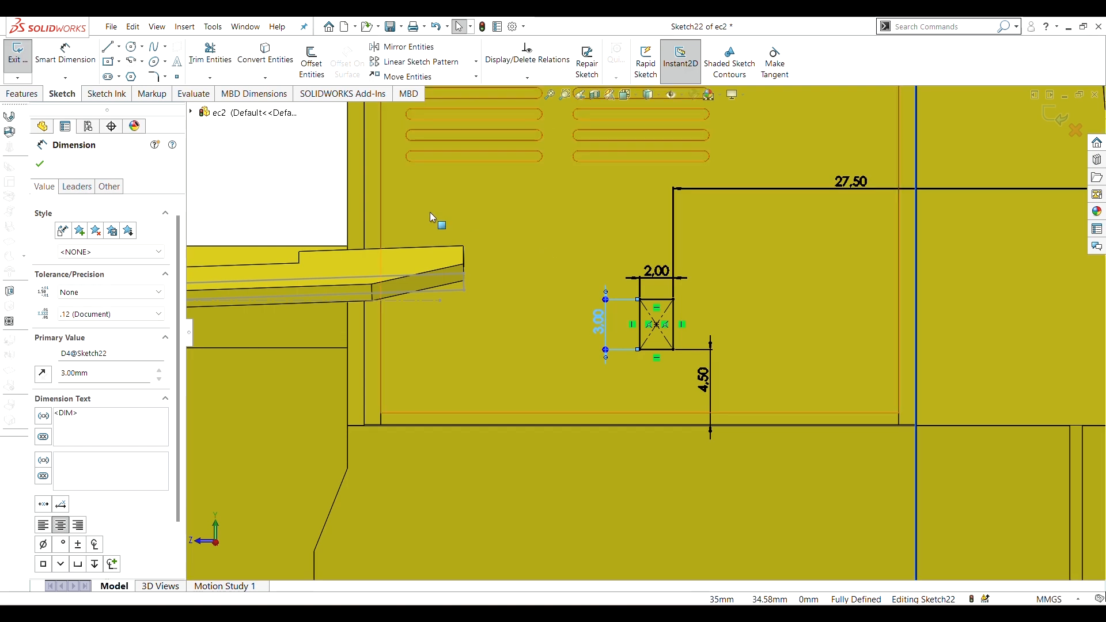
left_click(39, 165)
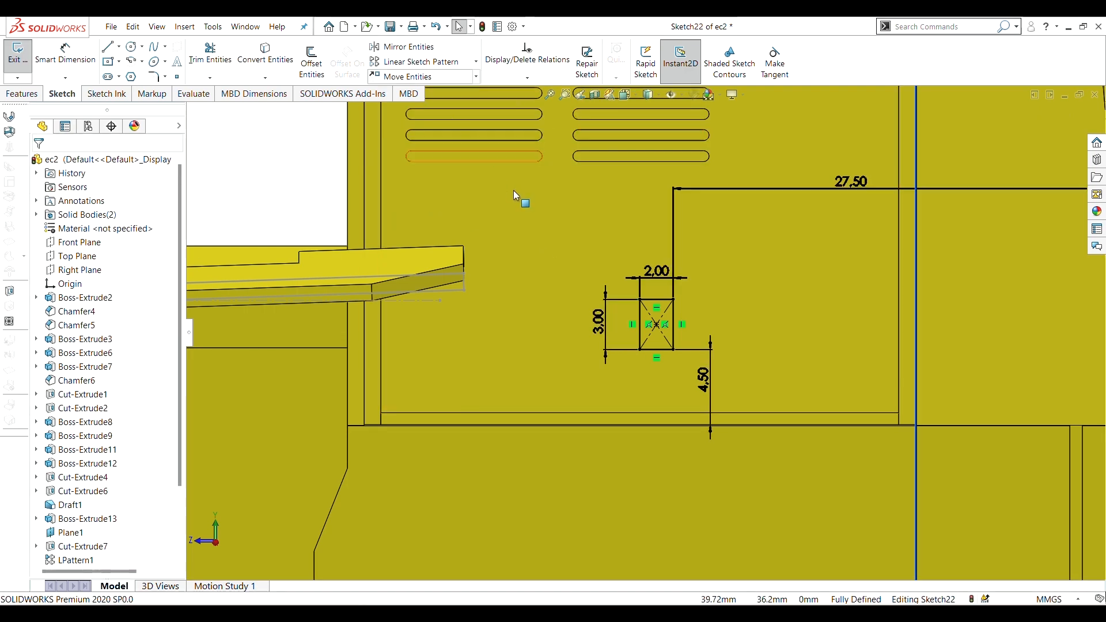
Cut-extrude the rectangle sketch 0.5 mm blind into the side panel.
left_click(22, 94)
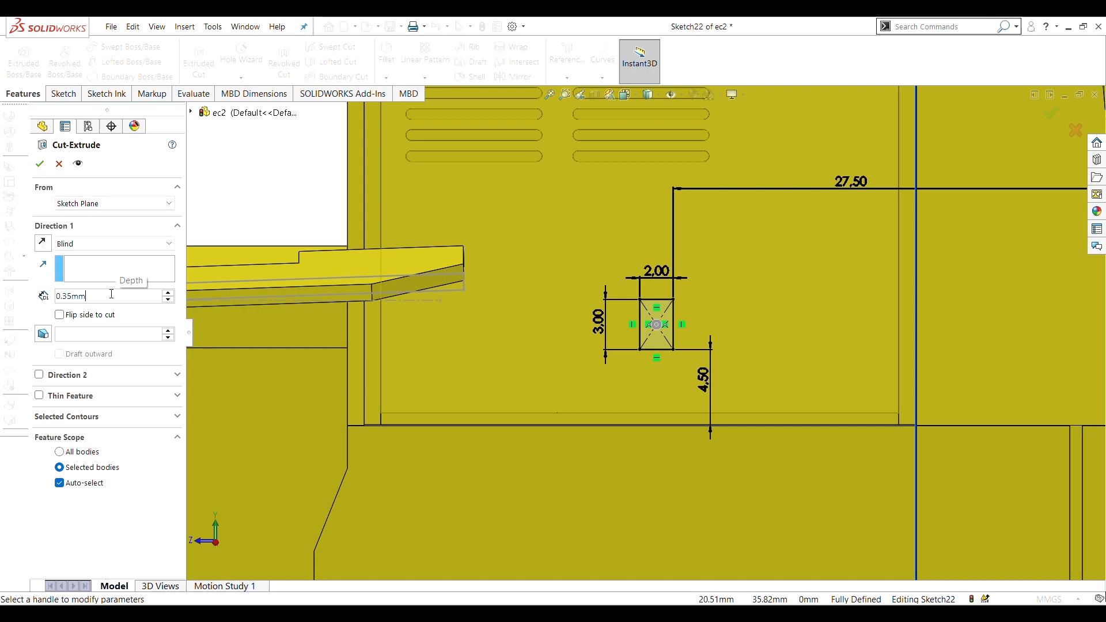
key("BackSpace")
key("BackSpace")
key("BackSpace")
key("BackSpace")
key("Return")
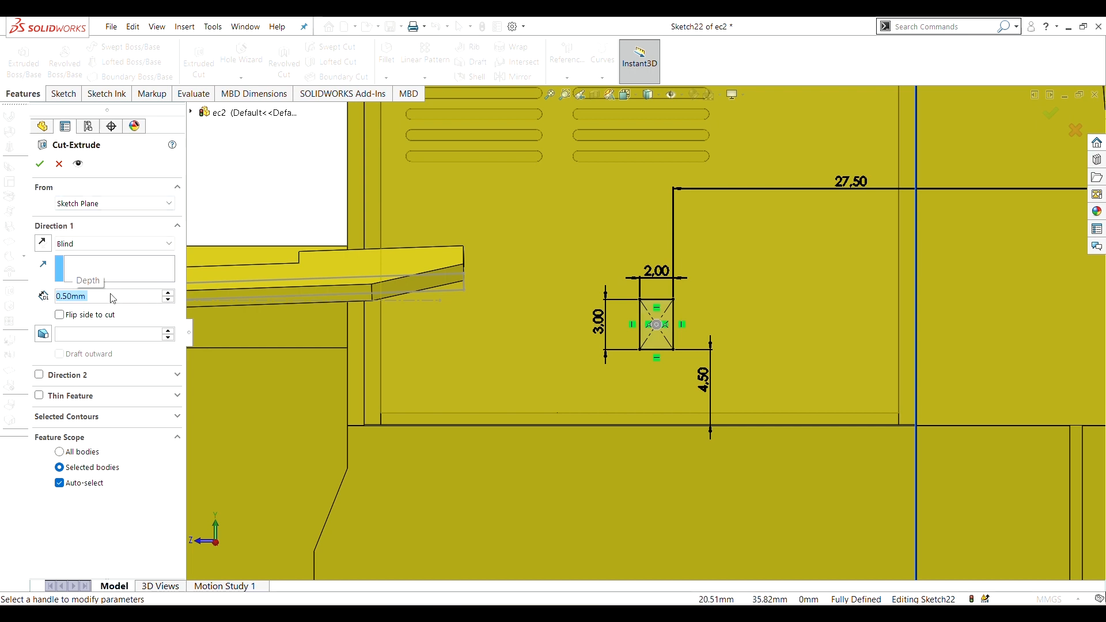
middle_click_drag(498, 483, 594, 538)
left_click(40, 162)
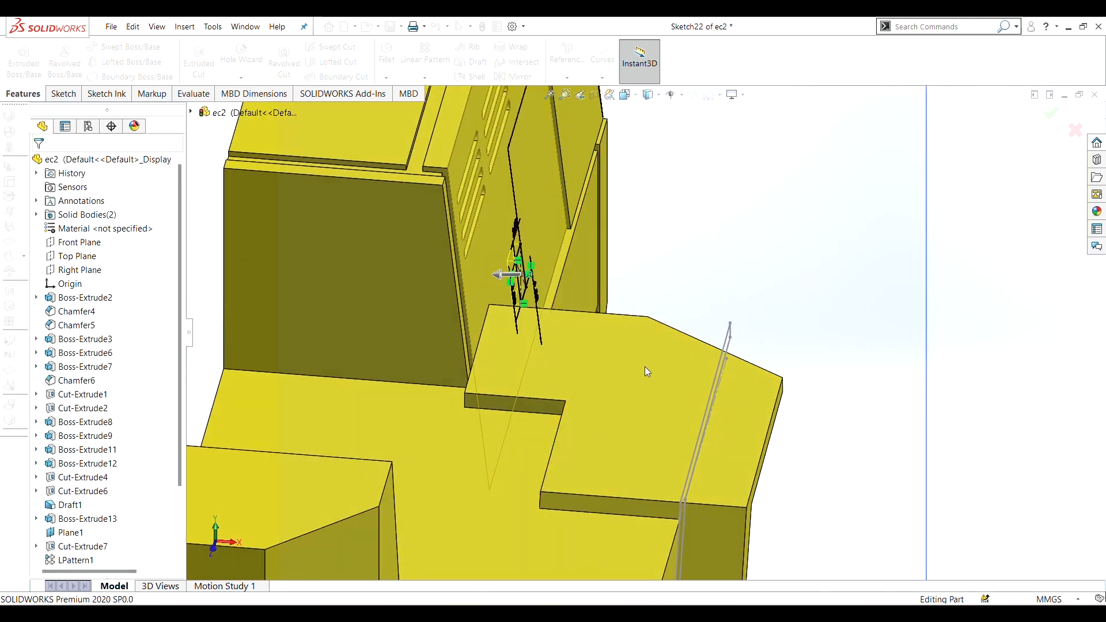
Start a sketch on the large flat side face of the body's first extrusion, viewed normal to the face.
middle_click_drag(643, 367, 520, 22)
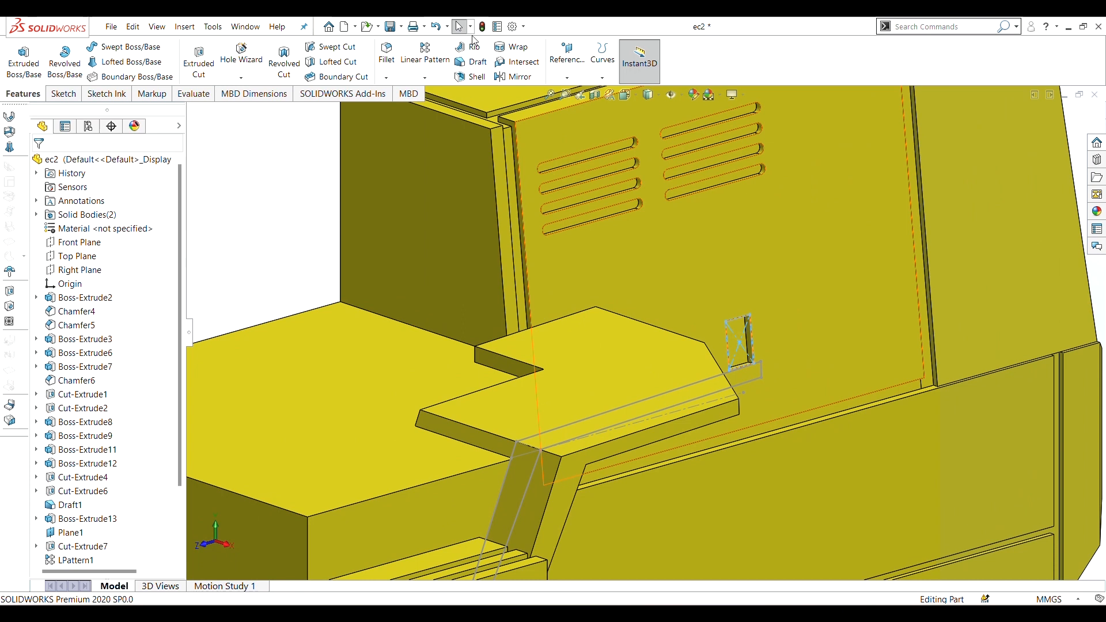
scroll(563, 330, "up", 5)
middle_click_drag(562, 331, 674, 315)
left_click(433, 343)
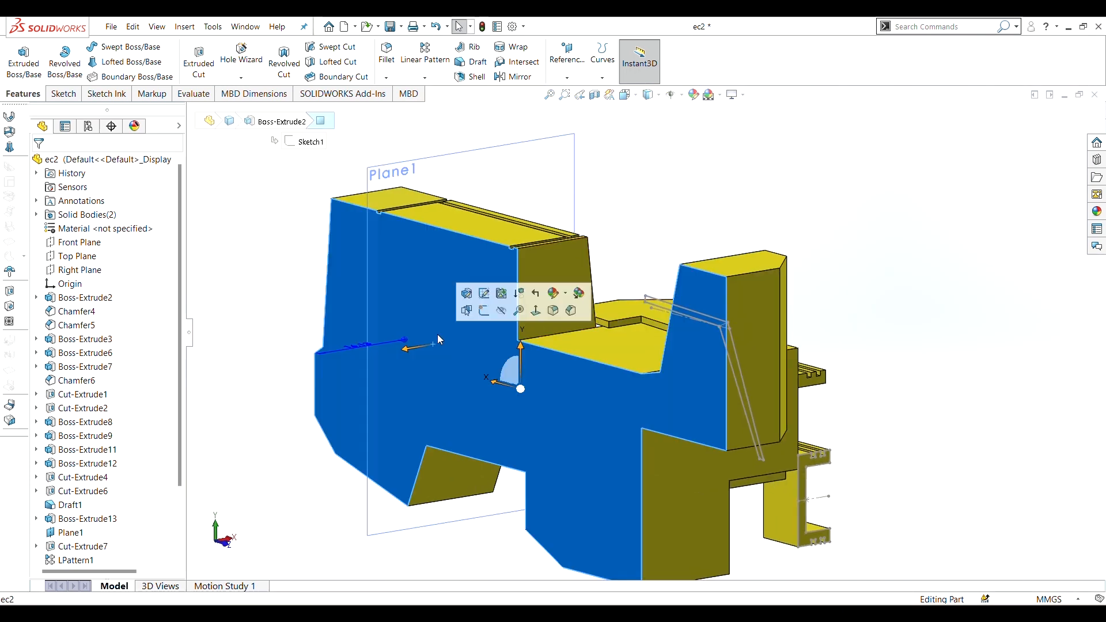
left_click(484, 312)
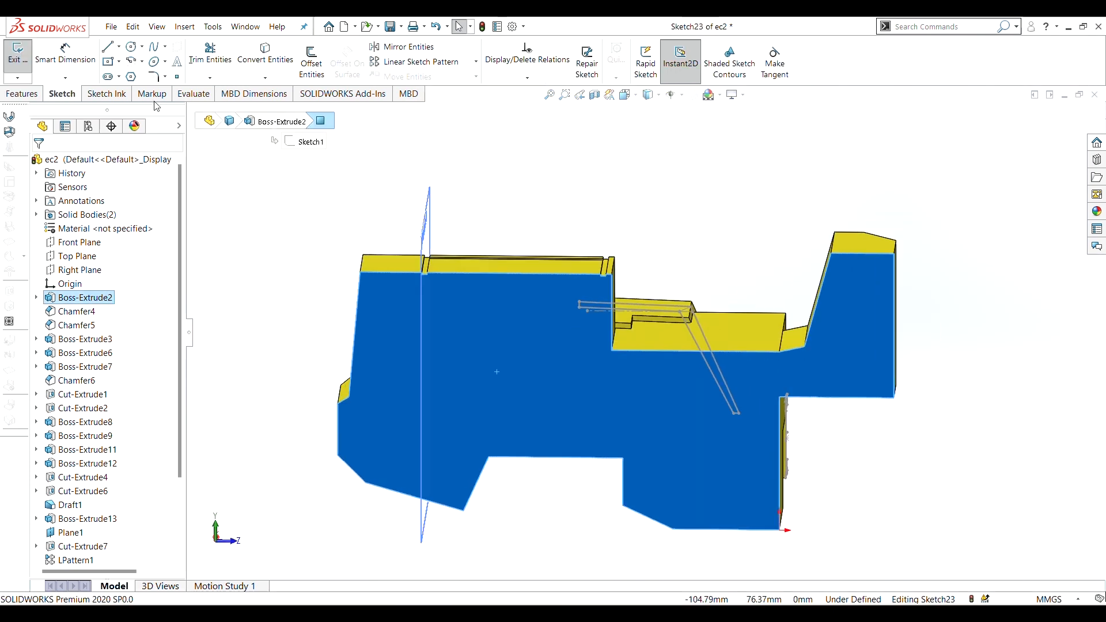
left_click(107, 94)
left_click(413, 62)
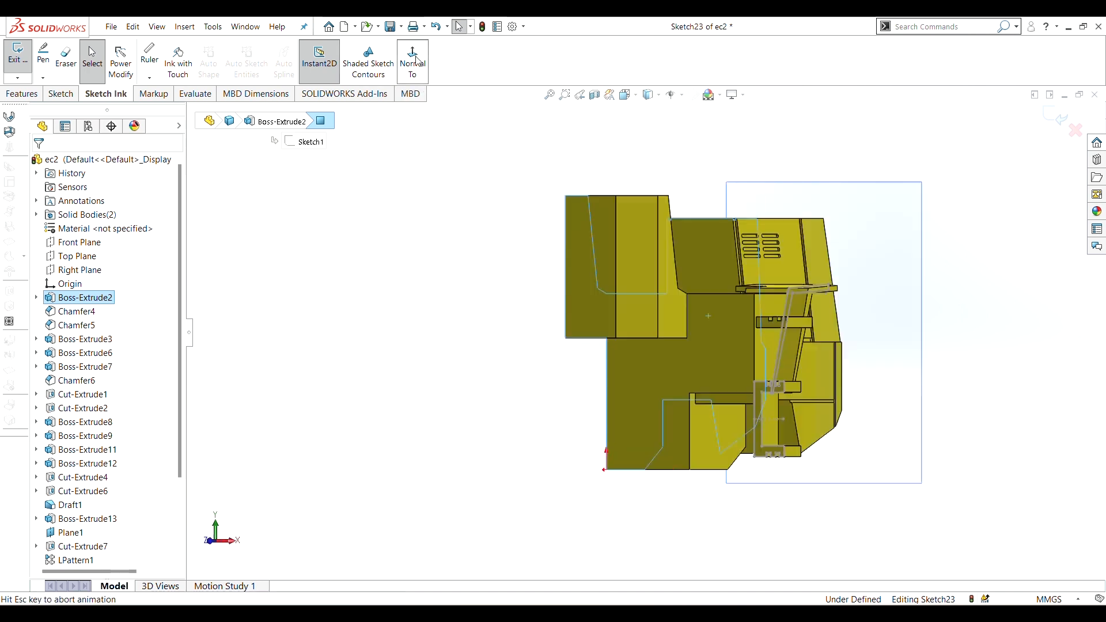
scroll(382, 178, "down", 5)
scroll(467, 207, "up", 2)
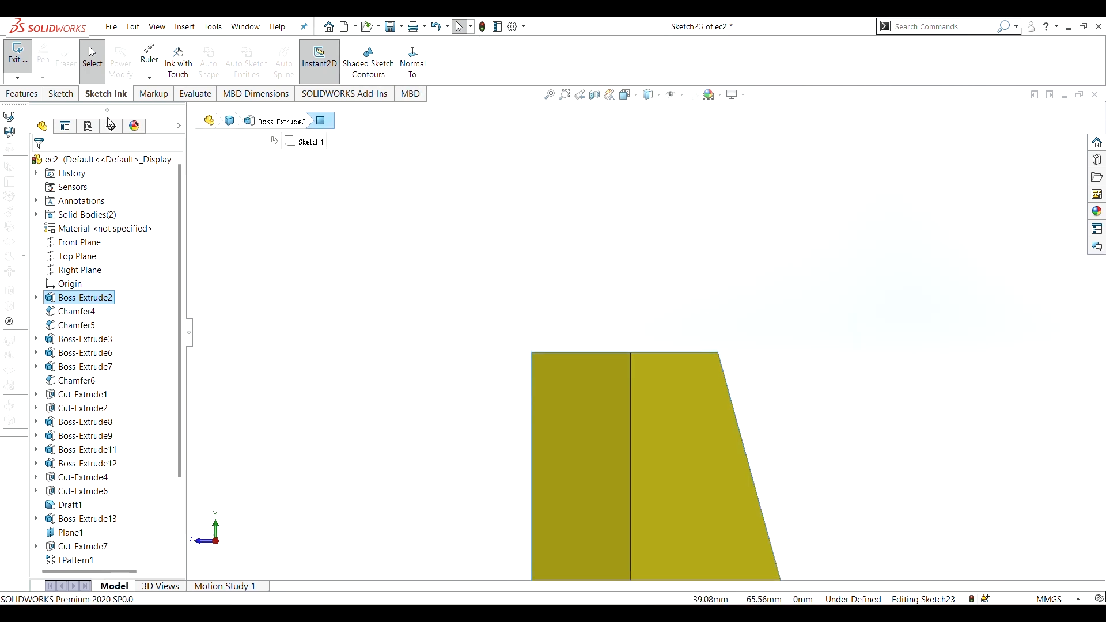
left_click(63, 94)
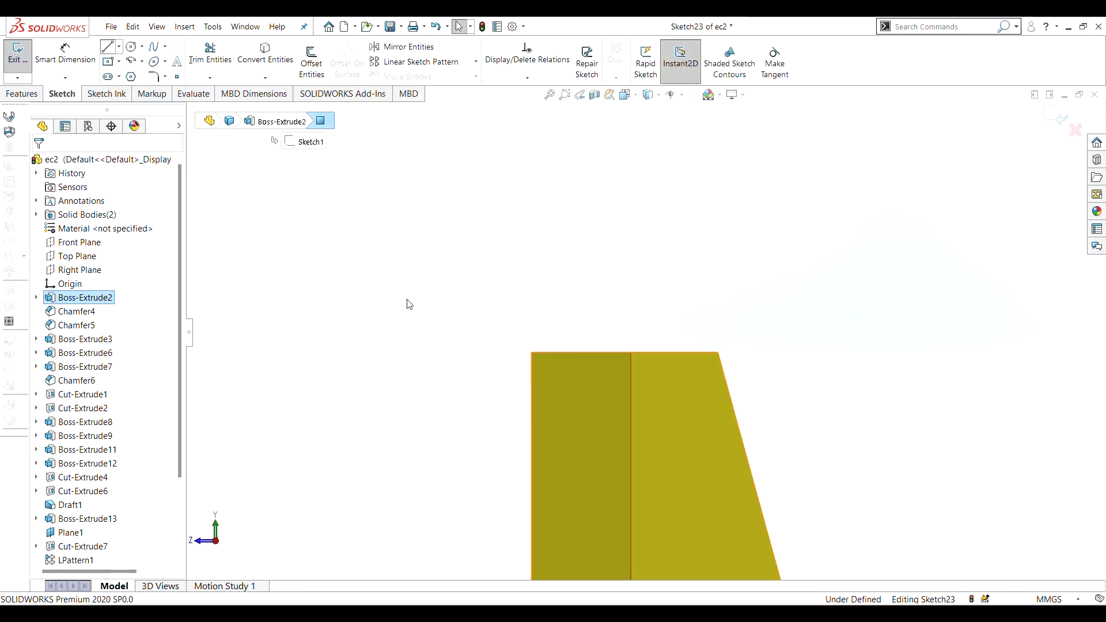
Sketch a line about 8 mm long rising from the raised end block's outer top corner to a peak, and a second about 7.7 mm descending from it.
key("l")
left_click(530, 352)
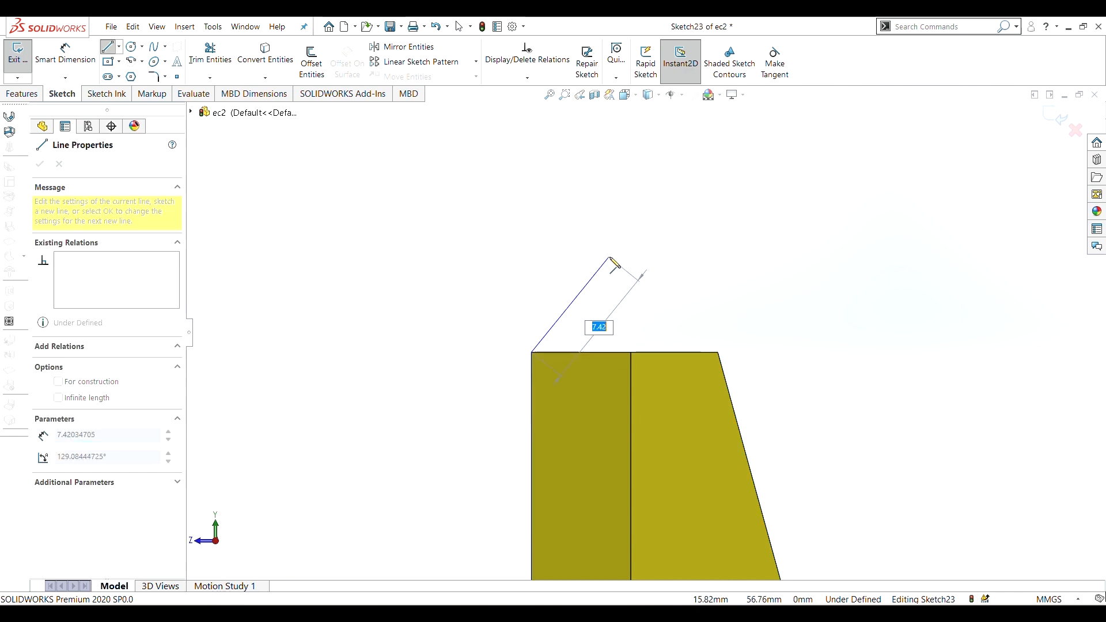
left_click(623, 254)
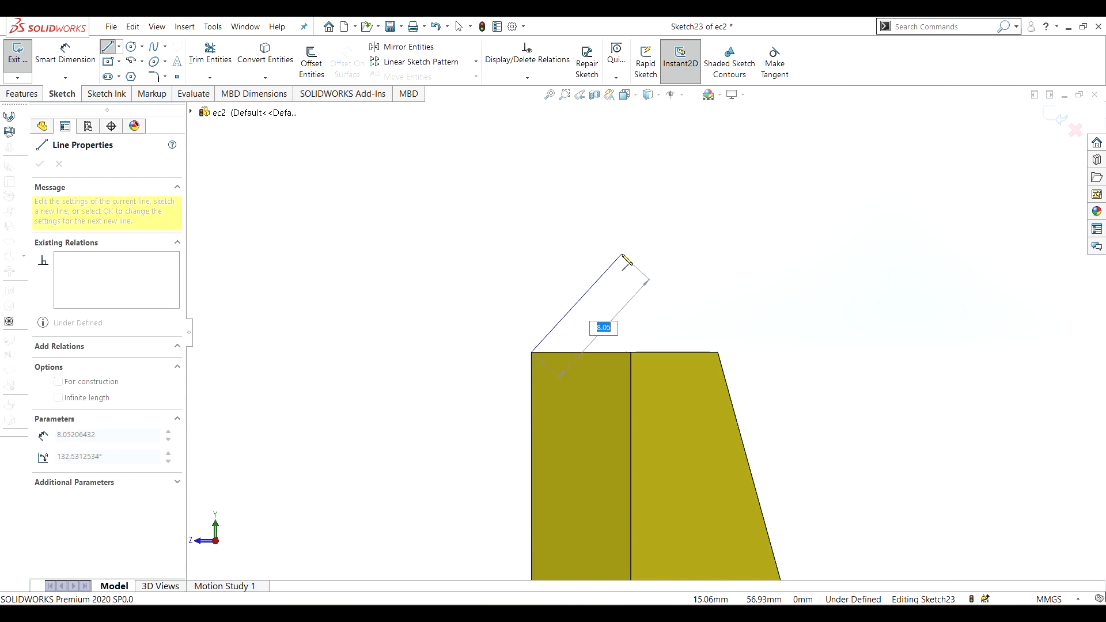
key("Escape")
left_click(109, 48)
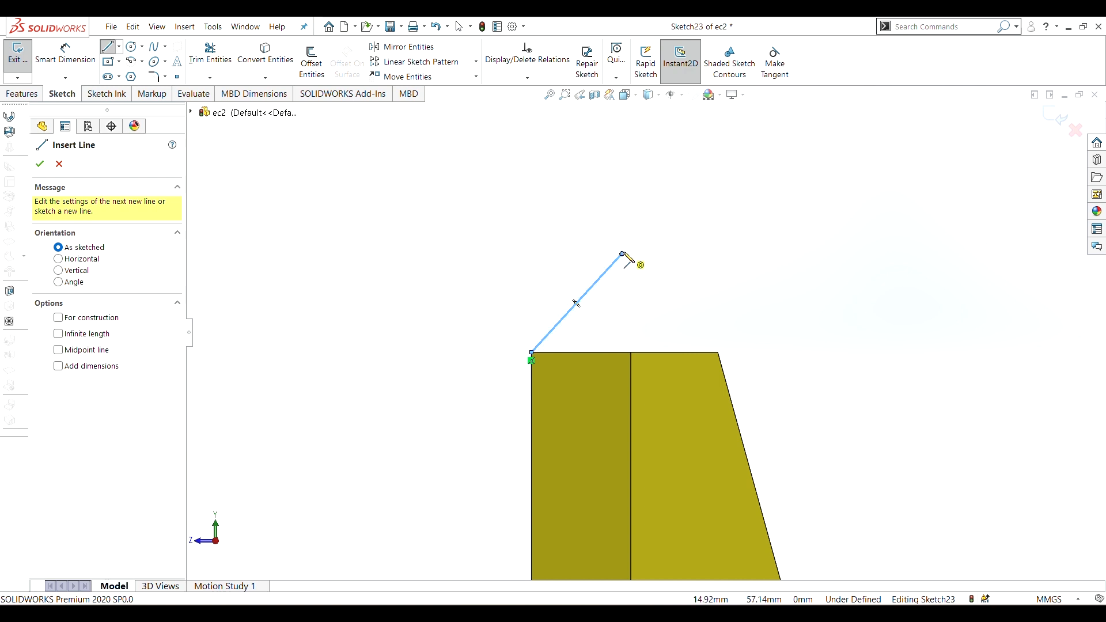
left_click(622, 254)
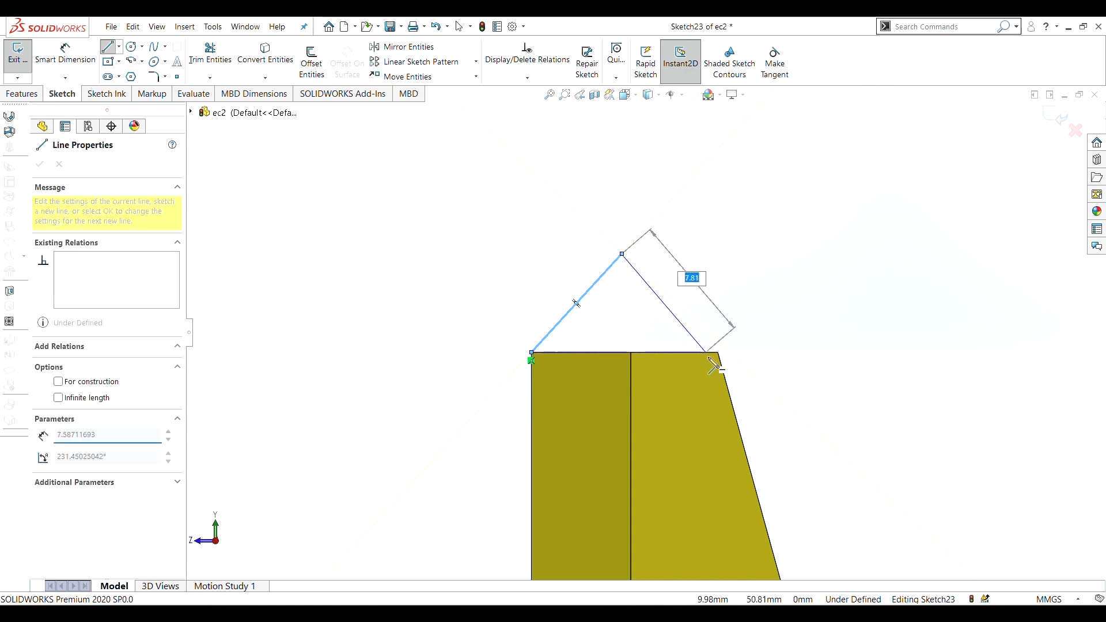
left_click(734, 314)
key("Escape")
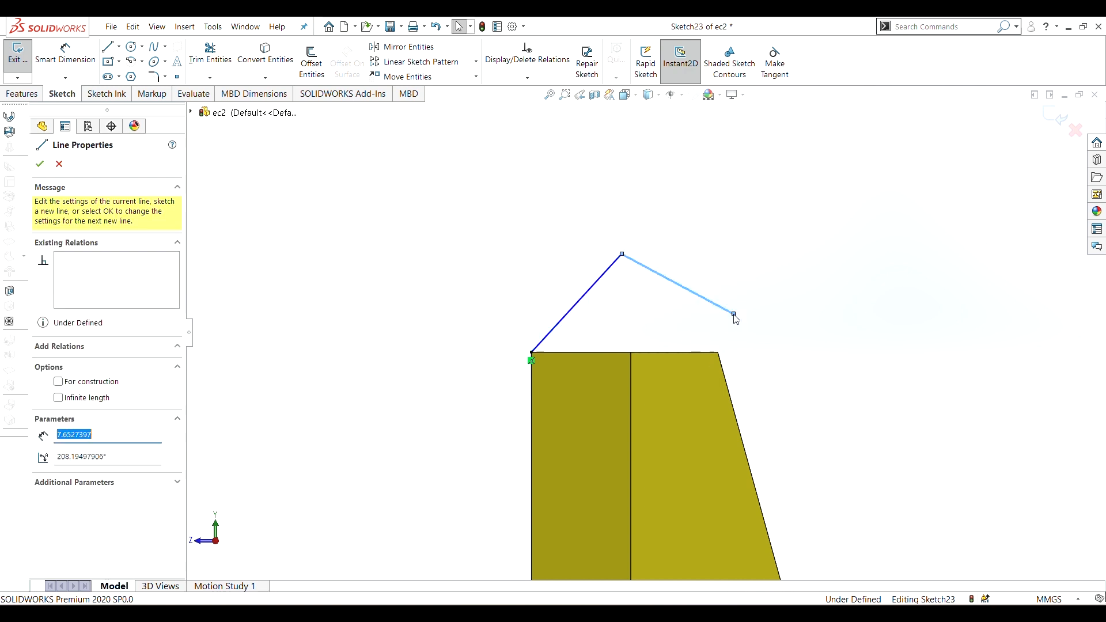
Close the profile with a short line about 2.5 mm long to the block's sloped-side top corner and a horizontal base line along its top edge.
left_click(113, 52)
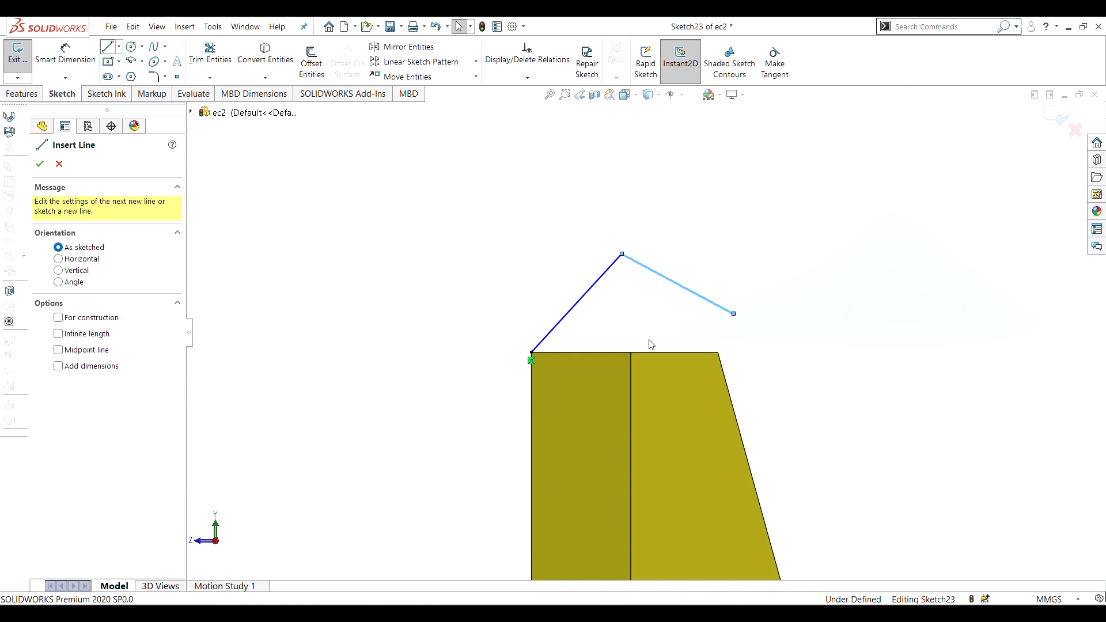
left_click(734, 314)
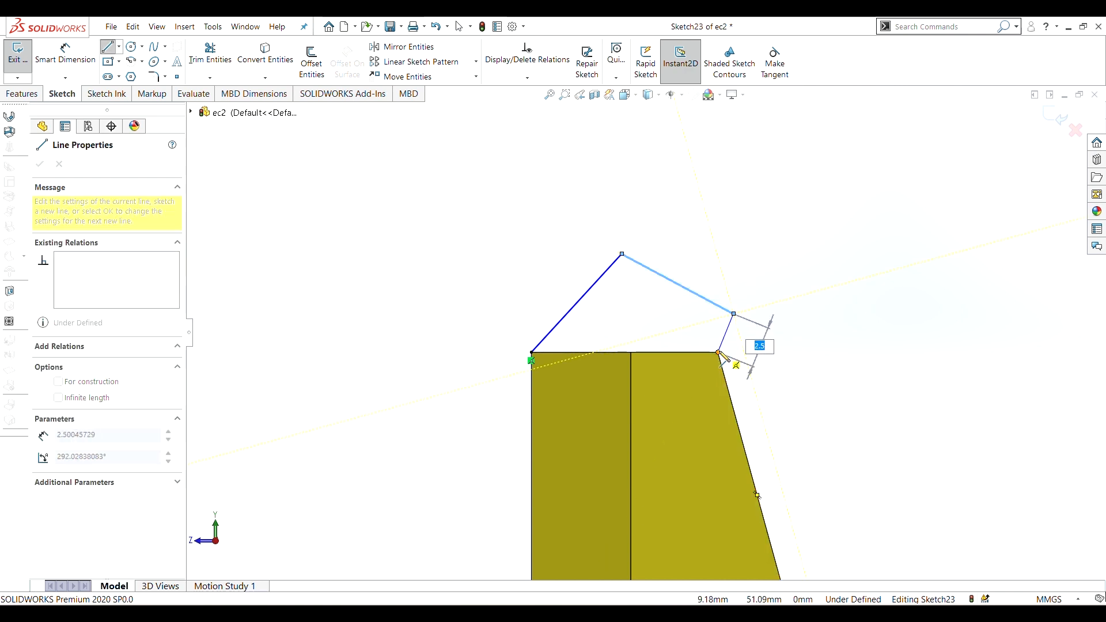
left_click(718, 352)
key("Escape")
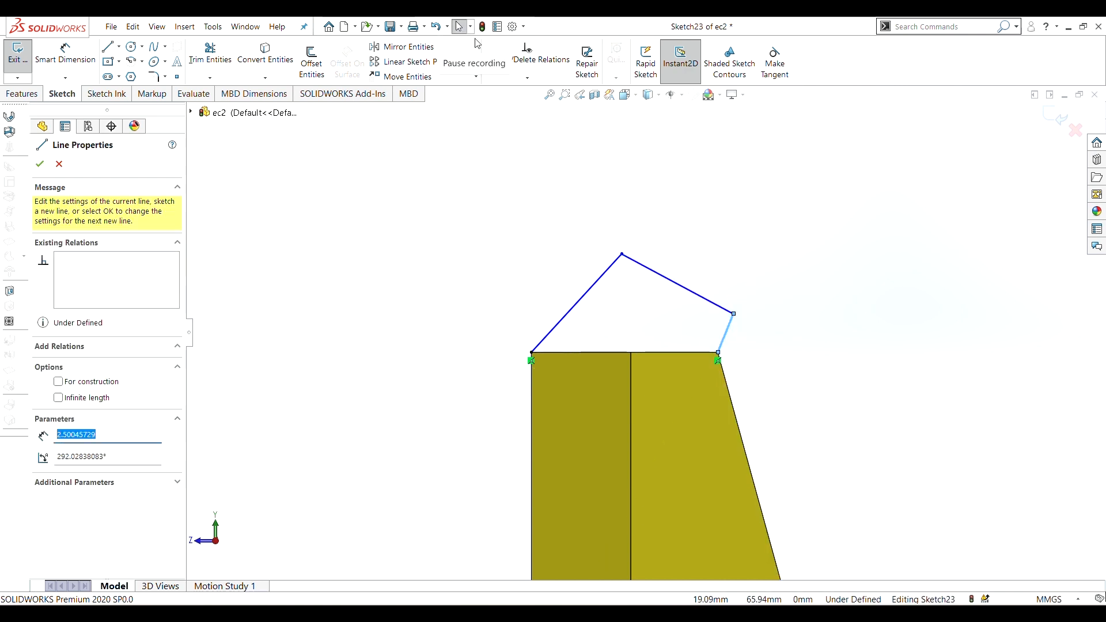
left_click(110, 50)
left_click(718, 353)
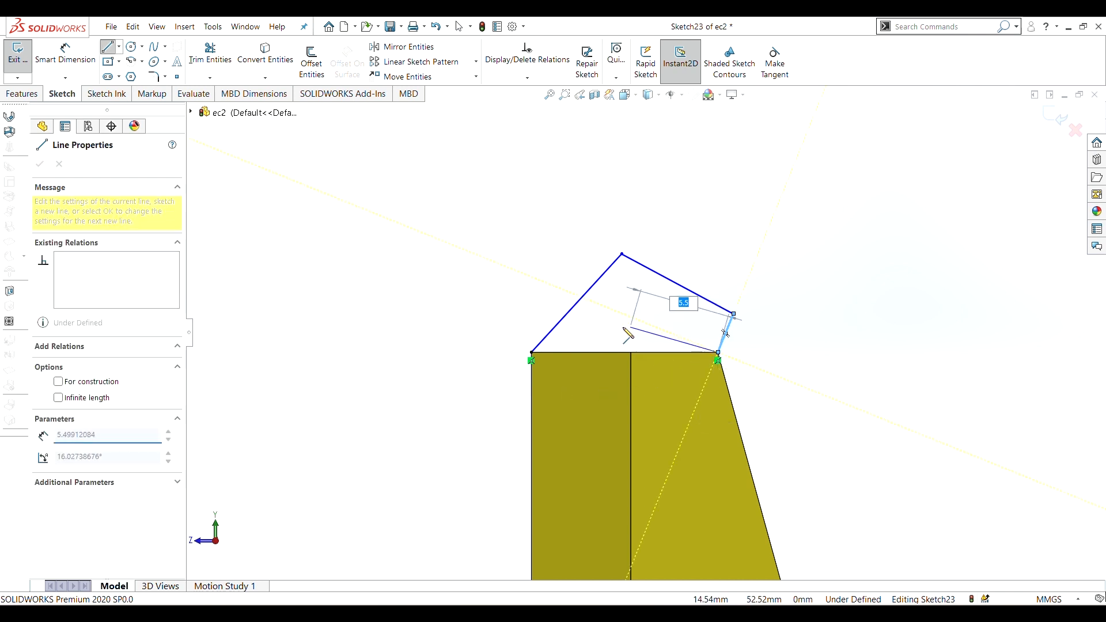
left_click(531, 352)
key("Escape")
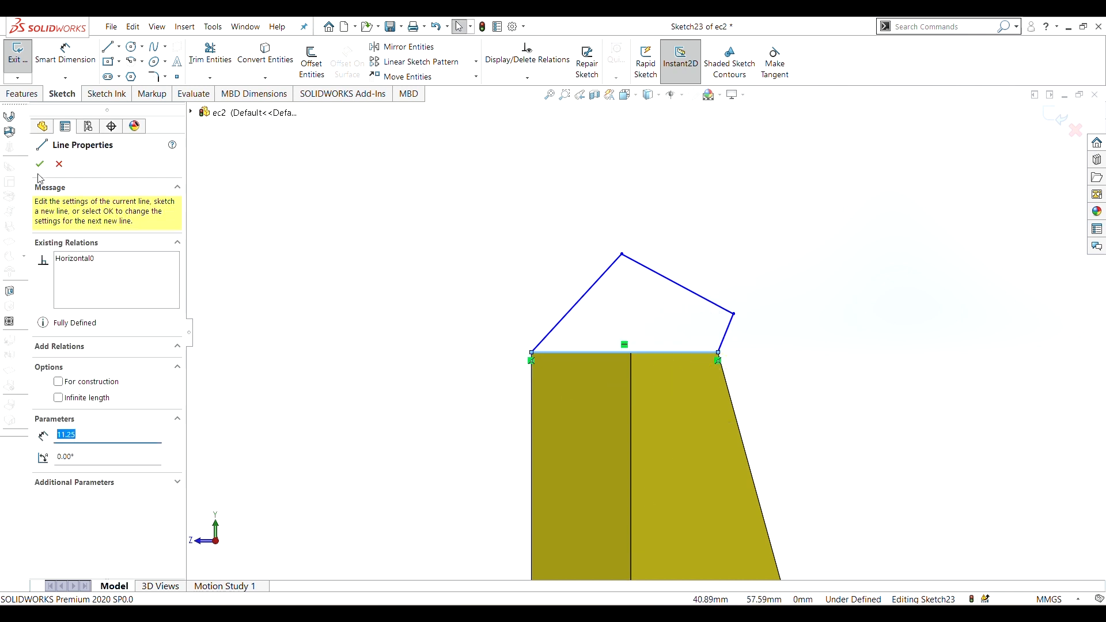
left_click(40, 164)
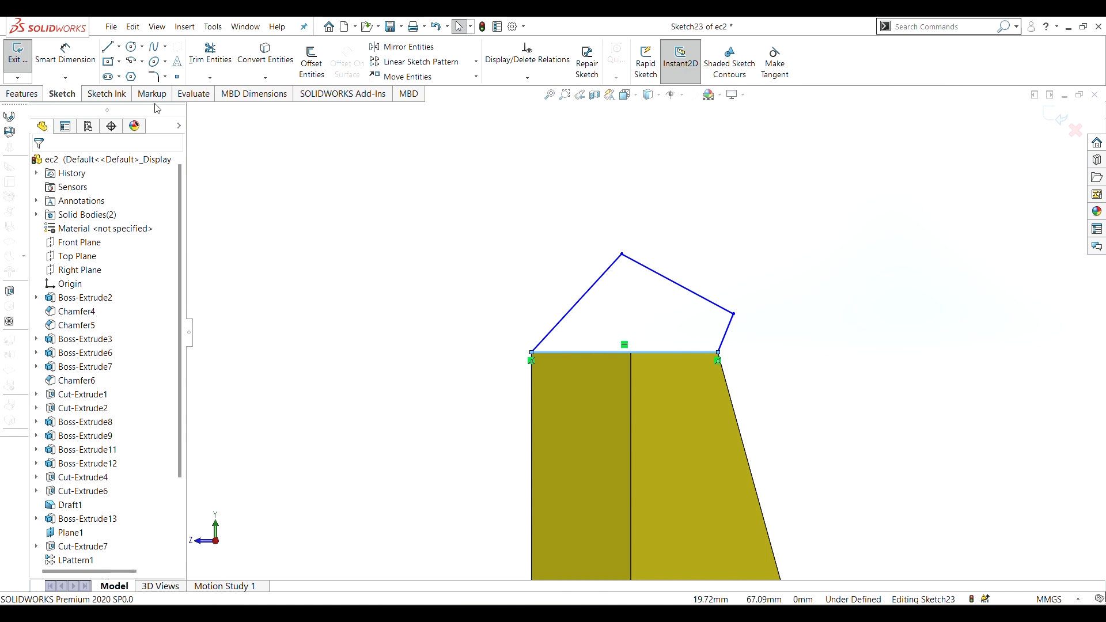
Dimension the profile's peak 6 mm above the horizontal base line.
left_click(65, 54)
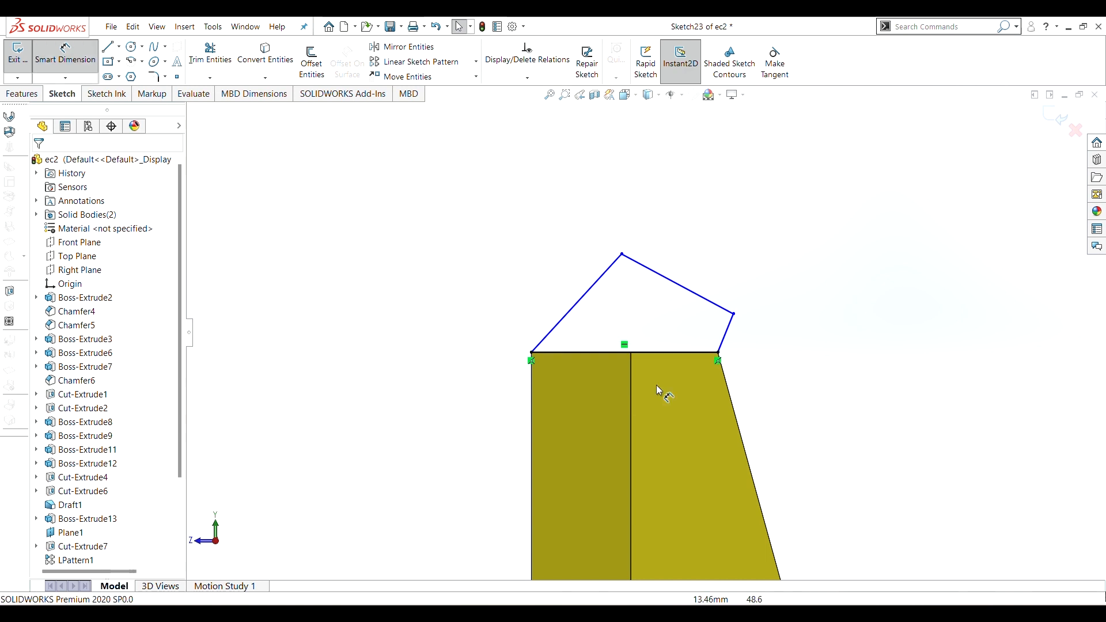
left_click(621, 254)
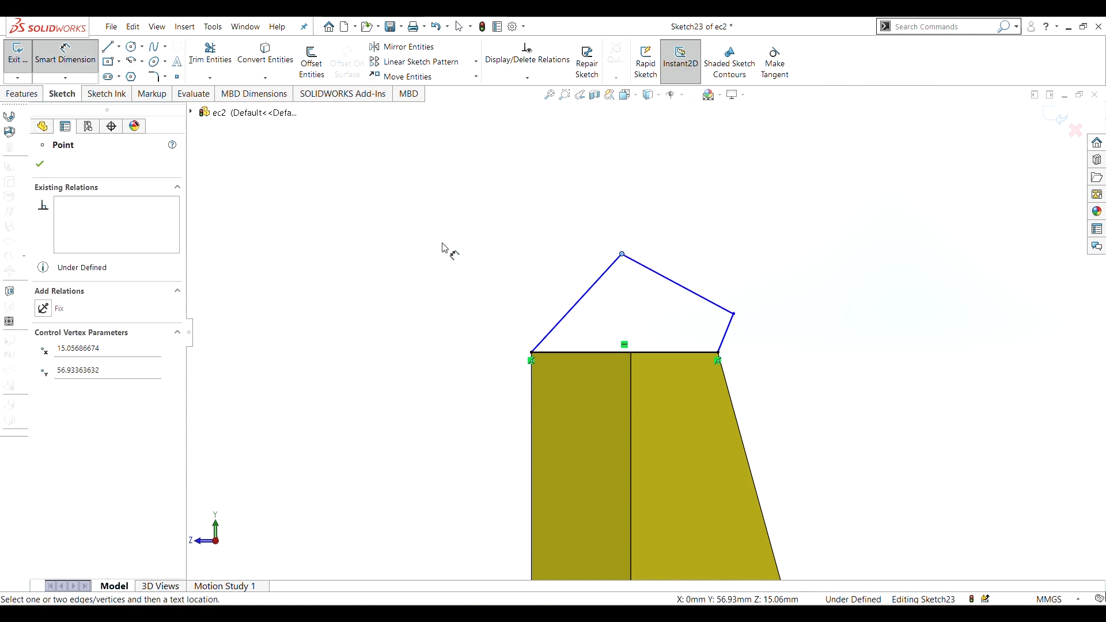
left_click(597, 353)
left_click(497, 324)
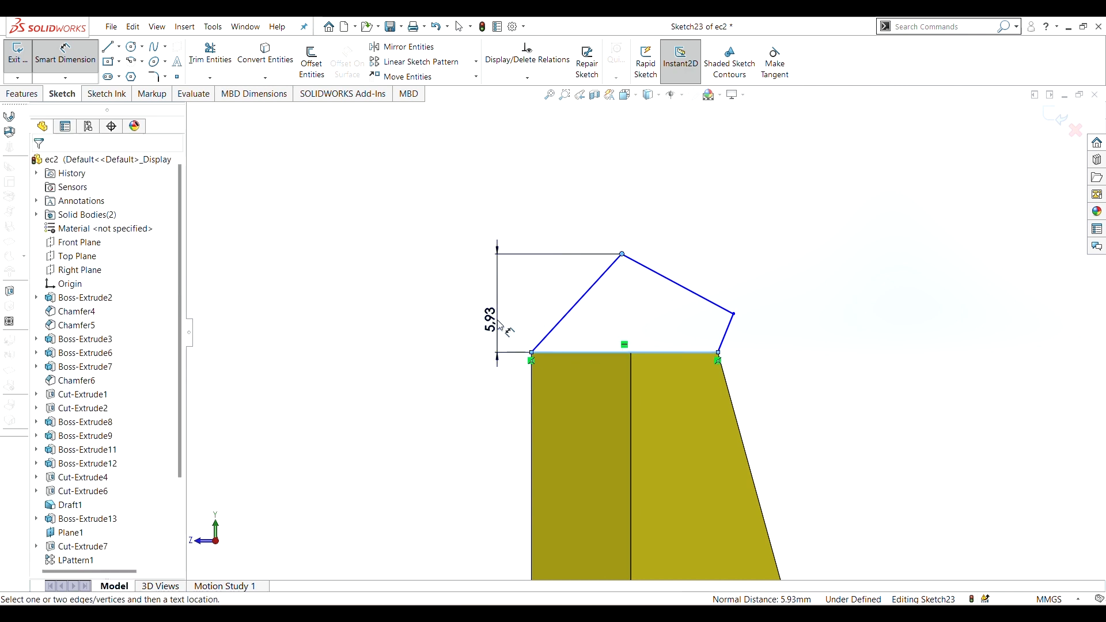
type("6")
key("Return")
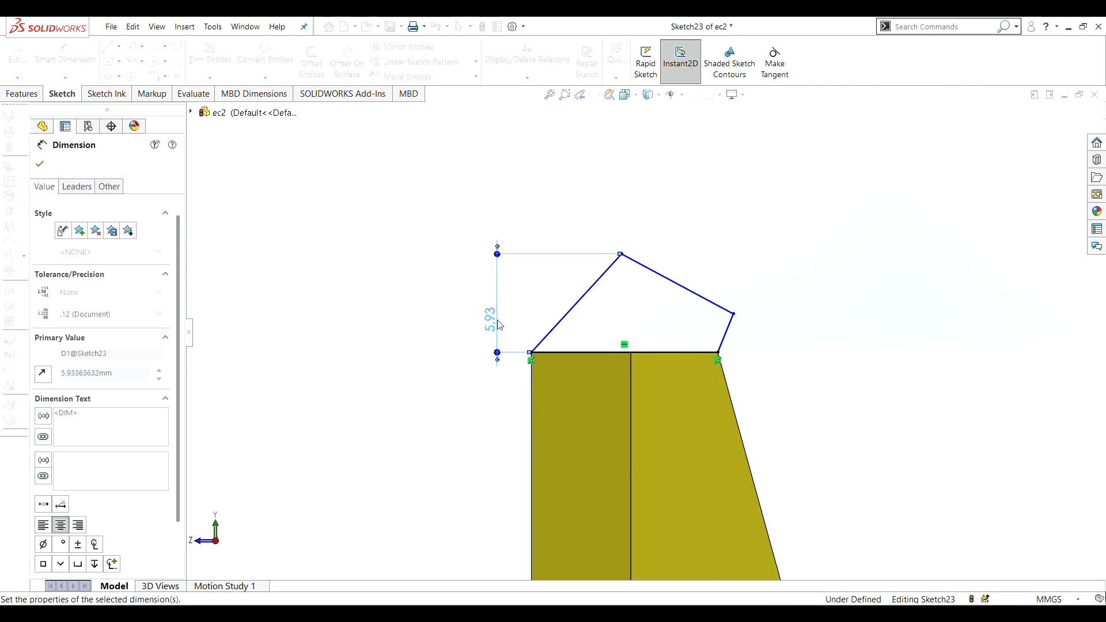
Dimension the short line beside the sloped-side corner to 1.6 mm long.
right_click(416, 160)
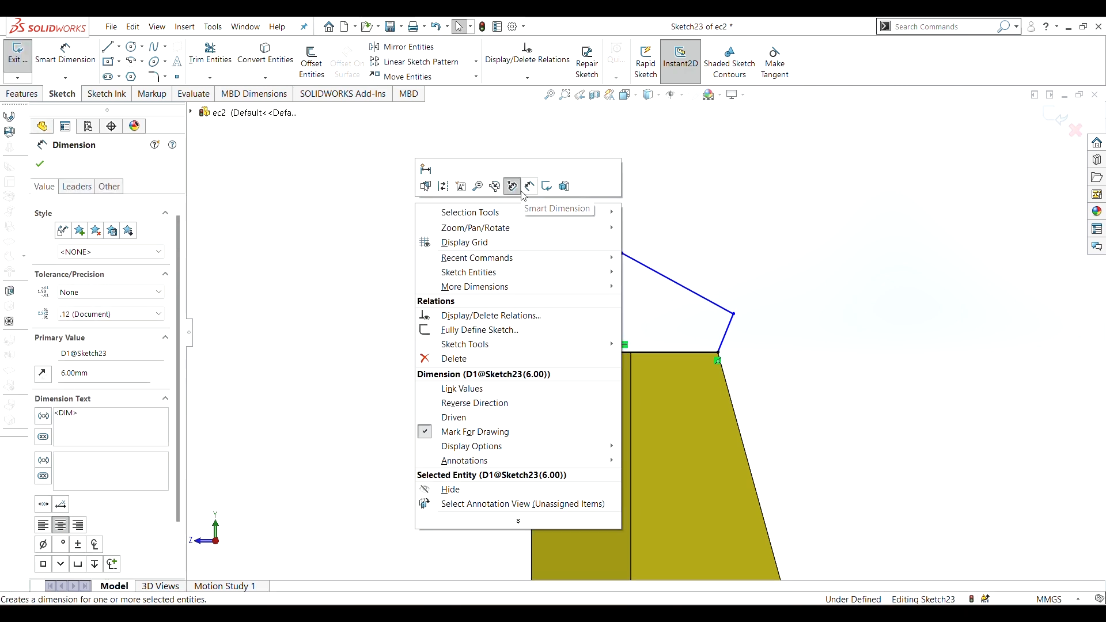
left_click(513, 183)
left_click(726, 333)
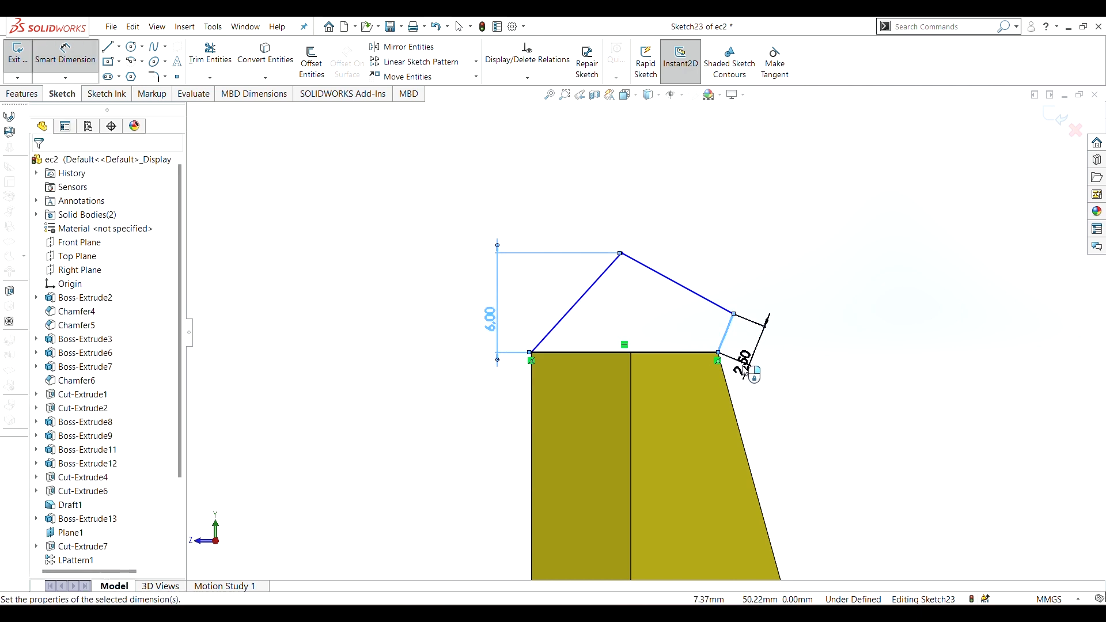
left_click(748, 370)
type("1.6")
key("Return")
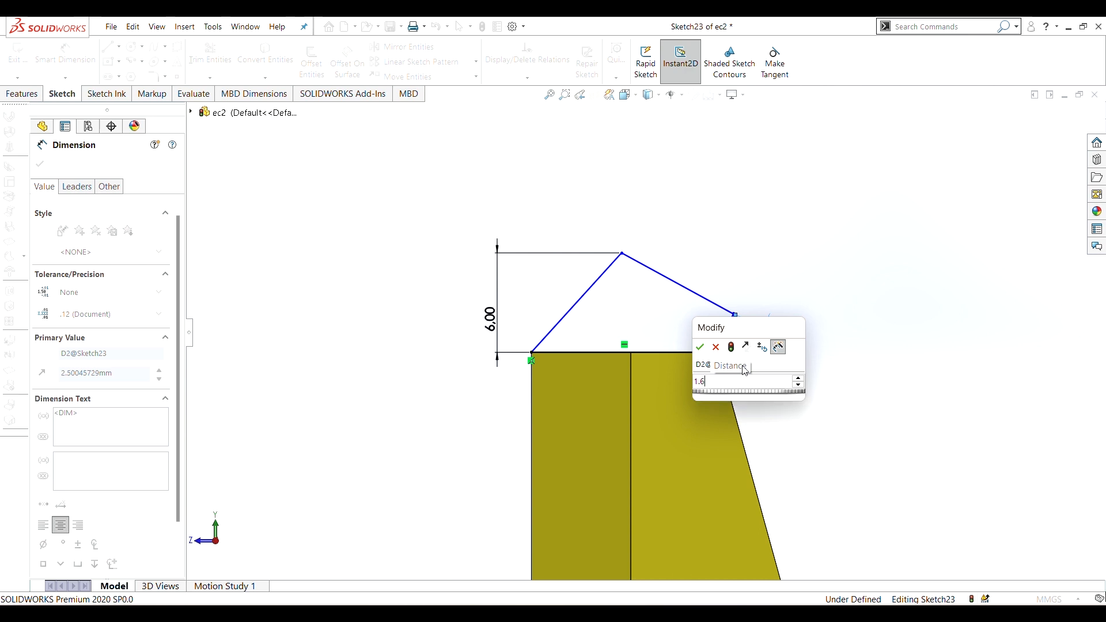
left_click(40, 165)
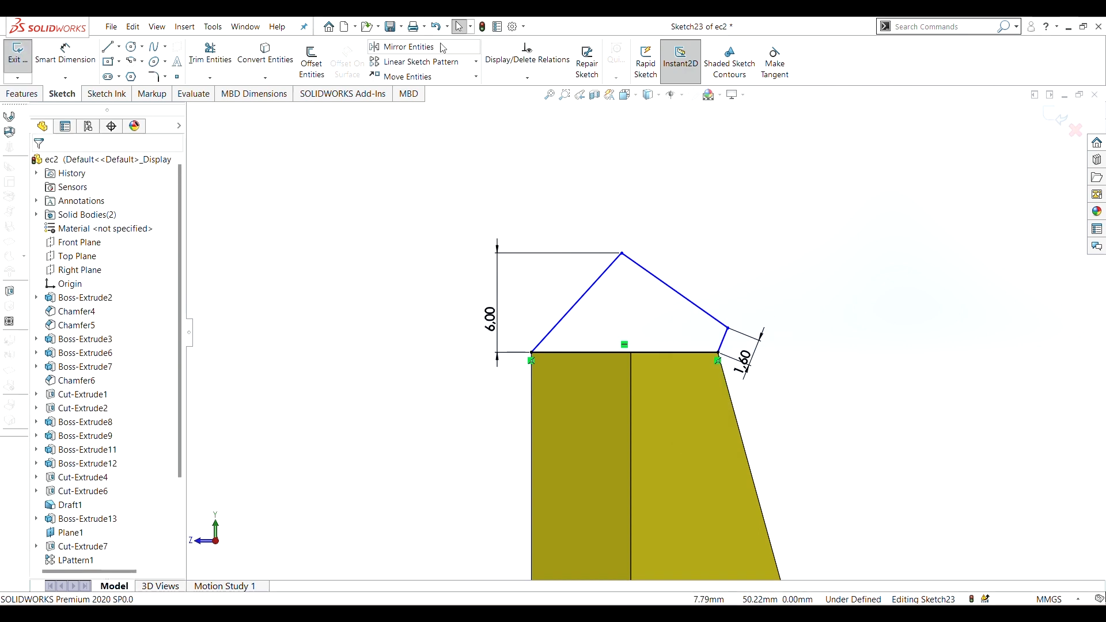
Draw a centerline from the profile's peak to the upper end of the block's inner vertical edge and constrain it vertical.
right_click(378, 234)
left_click(119, 46)
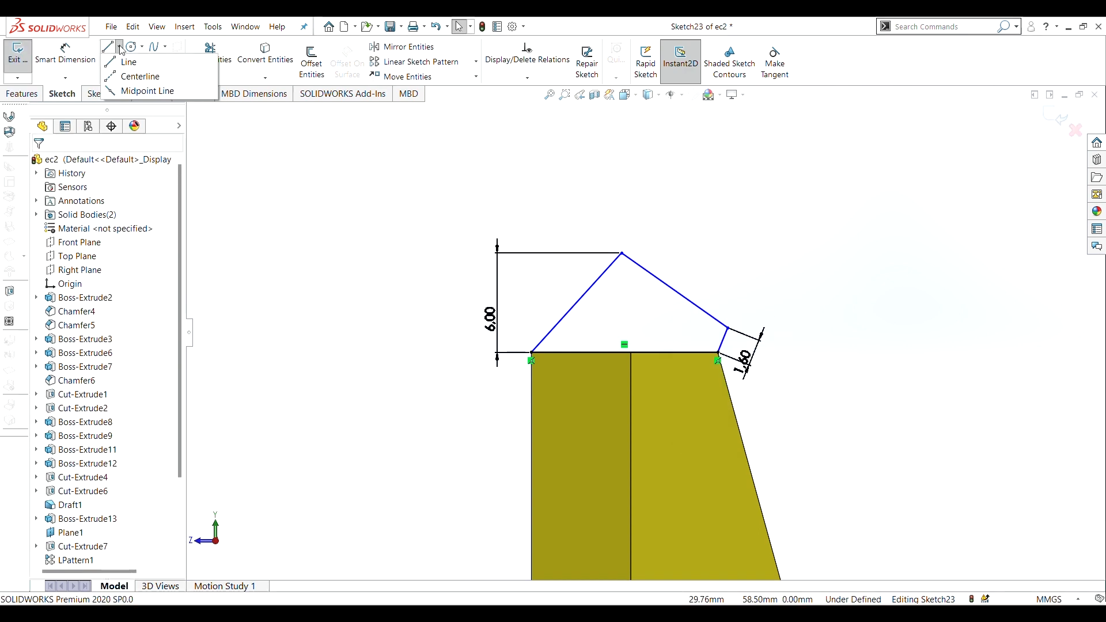
left_click(133, 75)
left_click(622, 254)
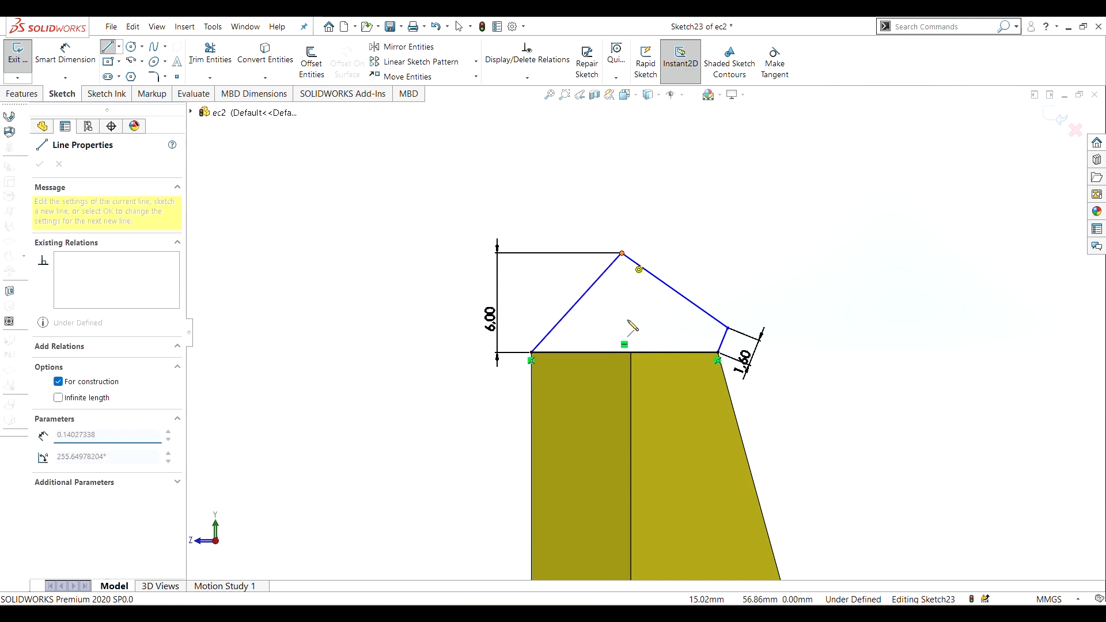
left_click(631, 353)
right_click(632, 329)
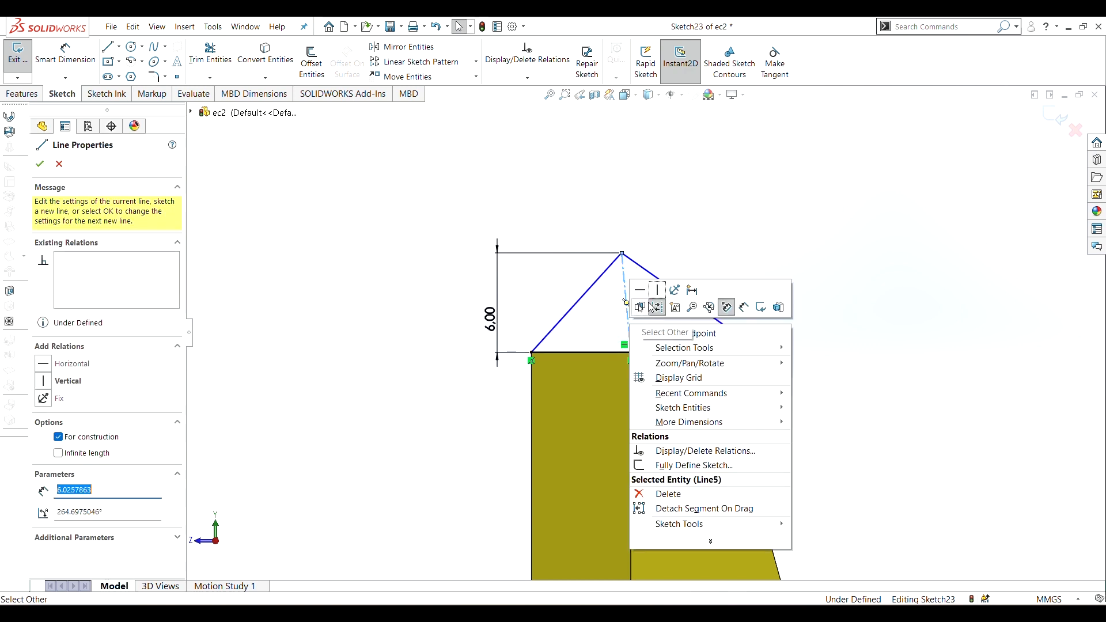
left_click(659, 299)
left_click(39, 165)
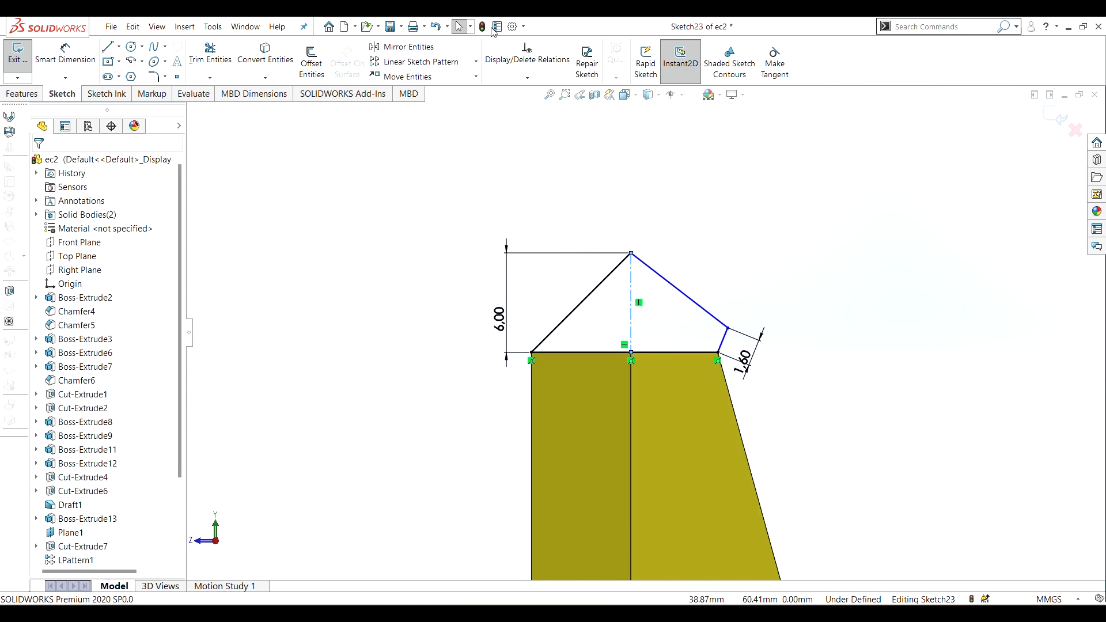
Extrude the peaked profile 10 mm in the reversed direction over the top of the raised end block.
left_click(23, 94)
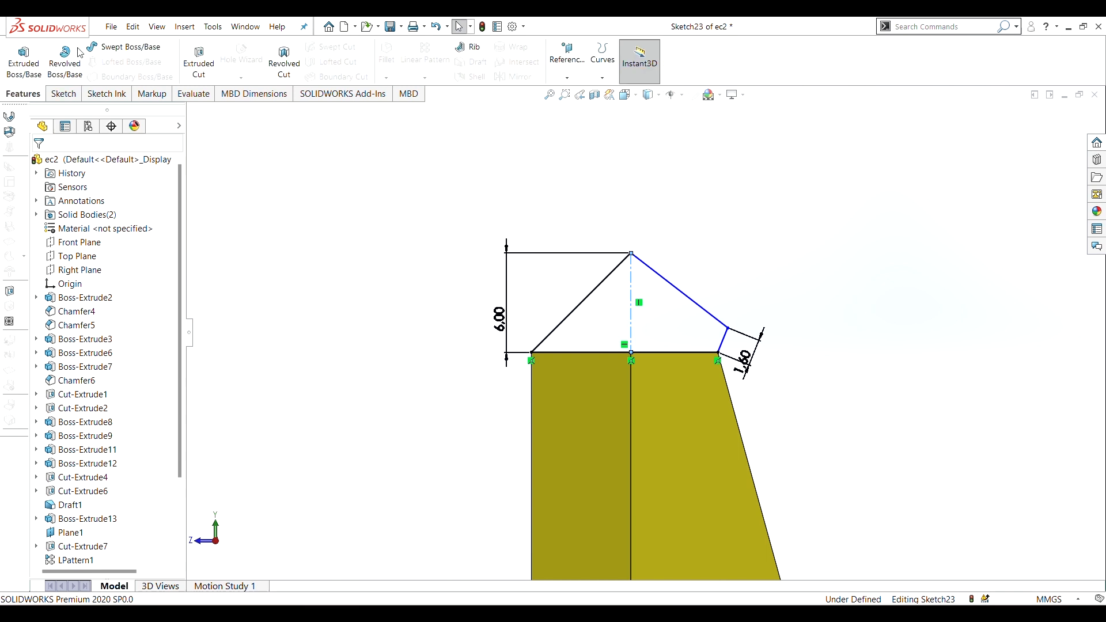
left_click(23, 60)
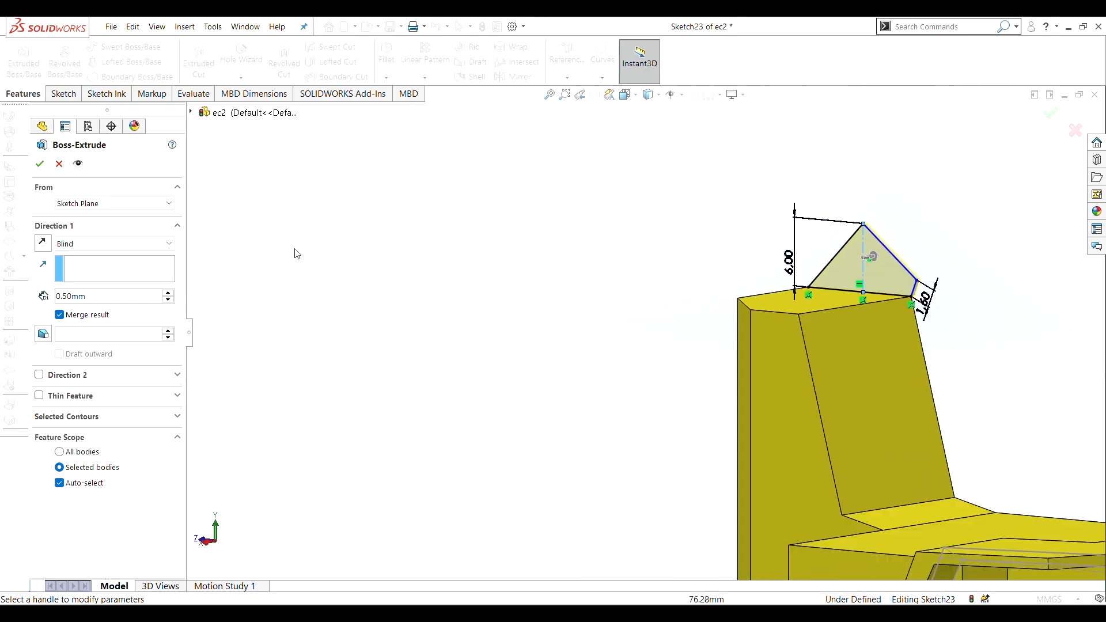
left_click(168, 293)
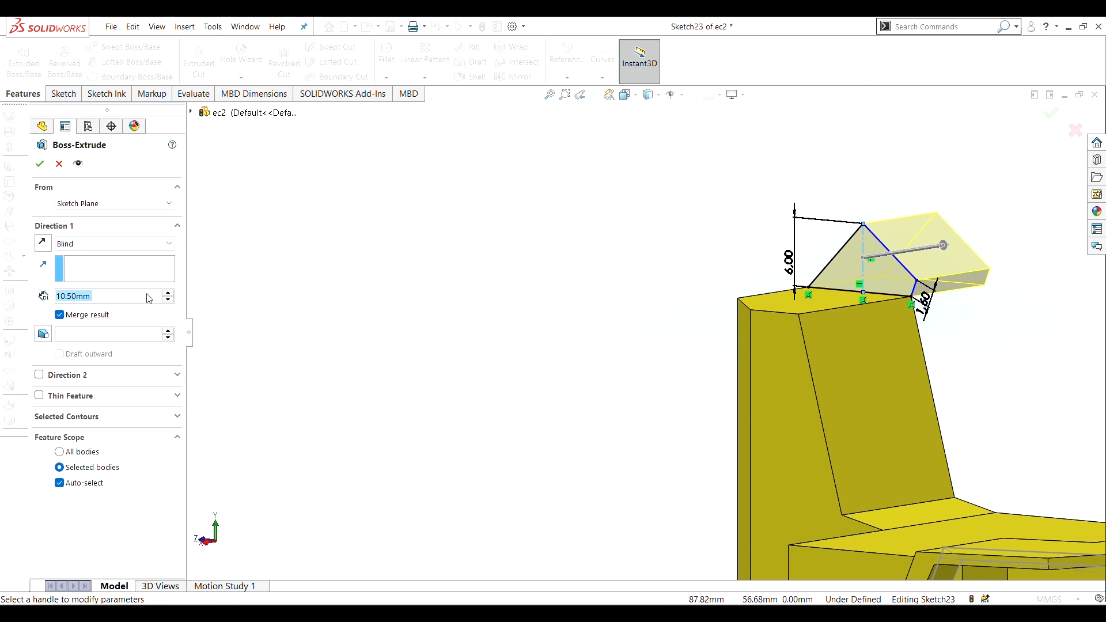
key("BackSpace")
key("BackSpace")
key("BackSpace")
key("BackSpace")
key("BackSpace")
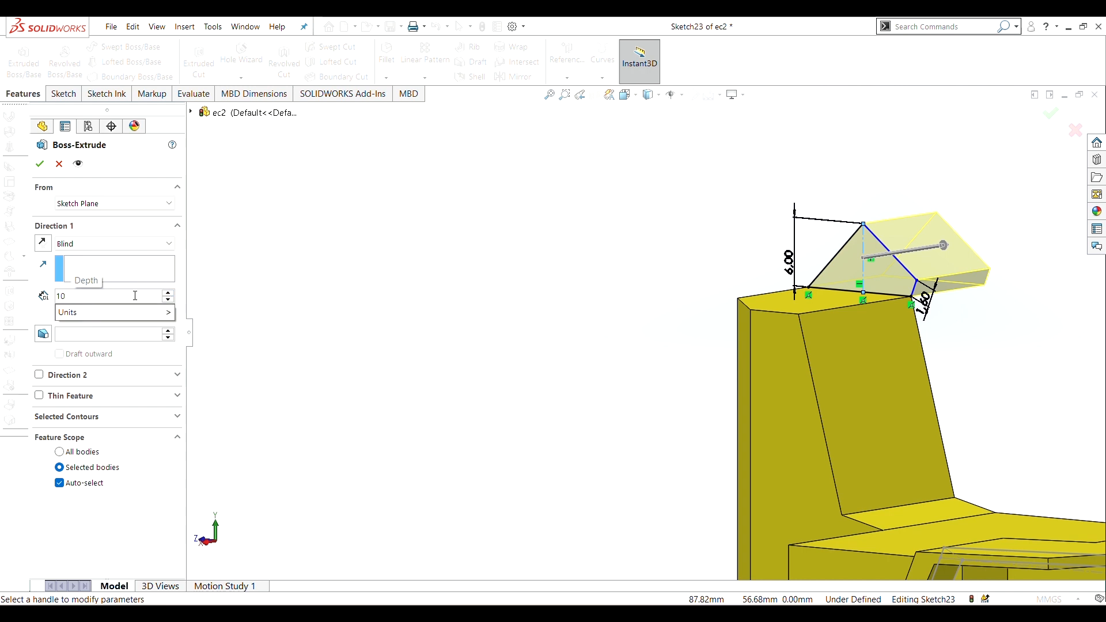
key("Return")
left_click(42, 243)
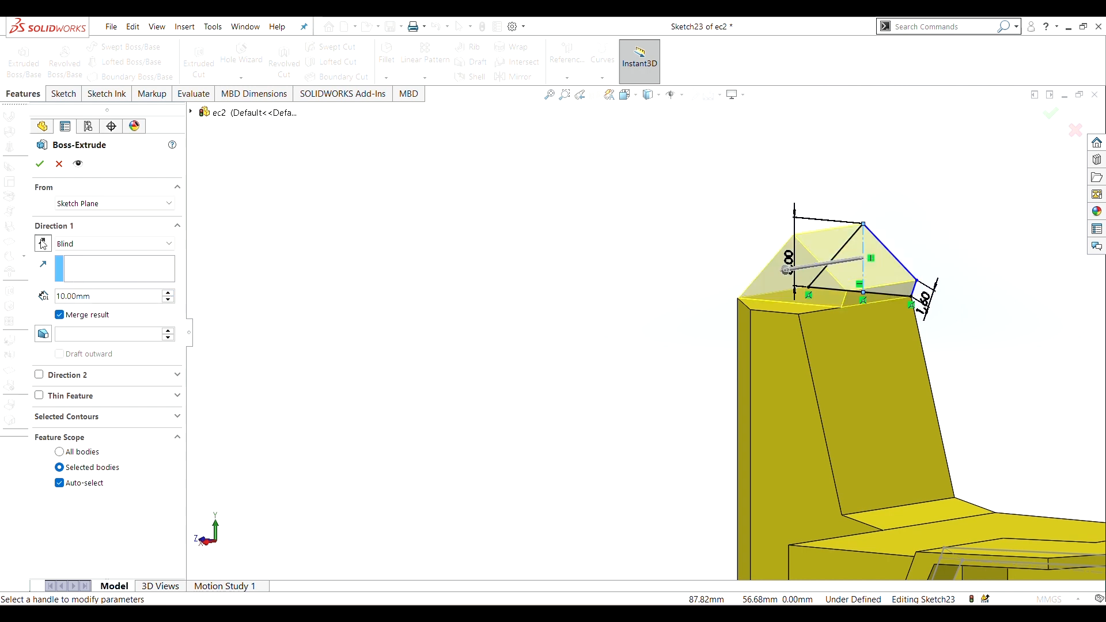
left_click(40, 163)
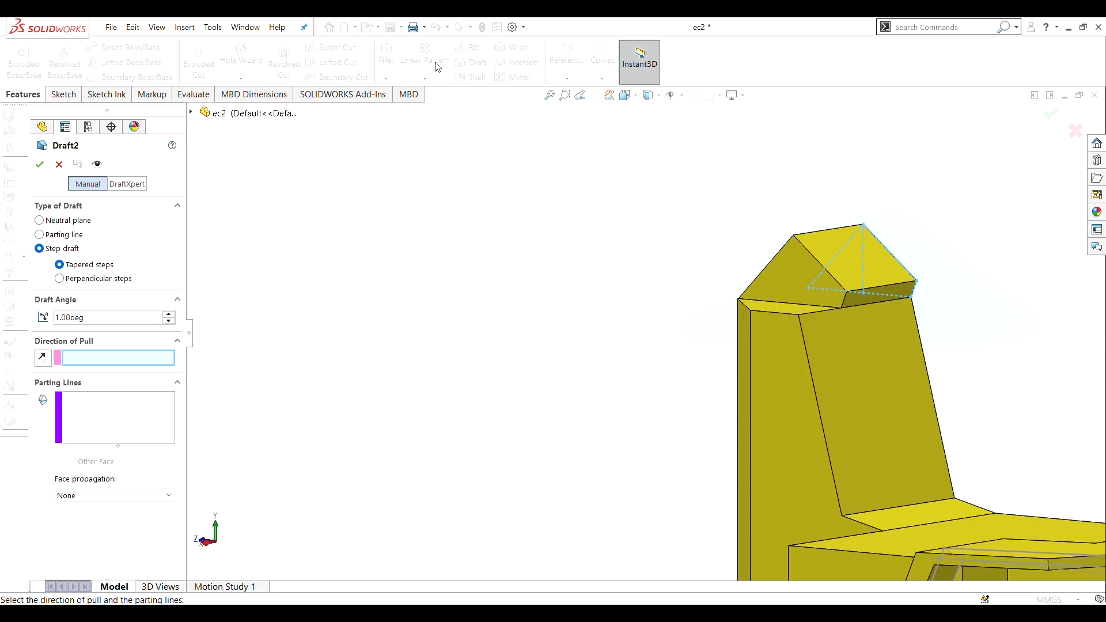
Draft the peaked cap's triangular end face by 11.5 degrees, using the end block's top face as the neutral plane.
scroll(845, 357, "up", 2)
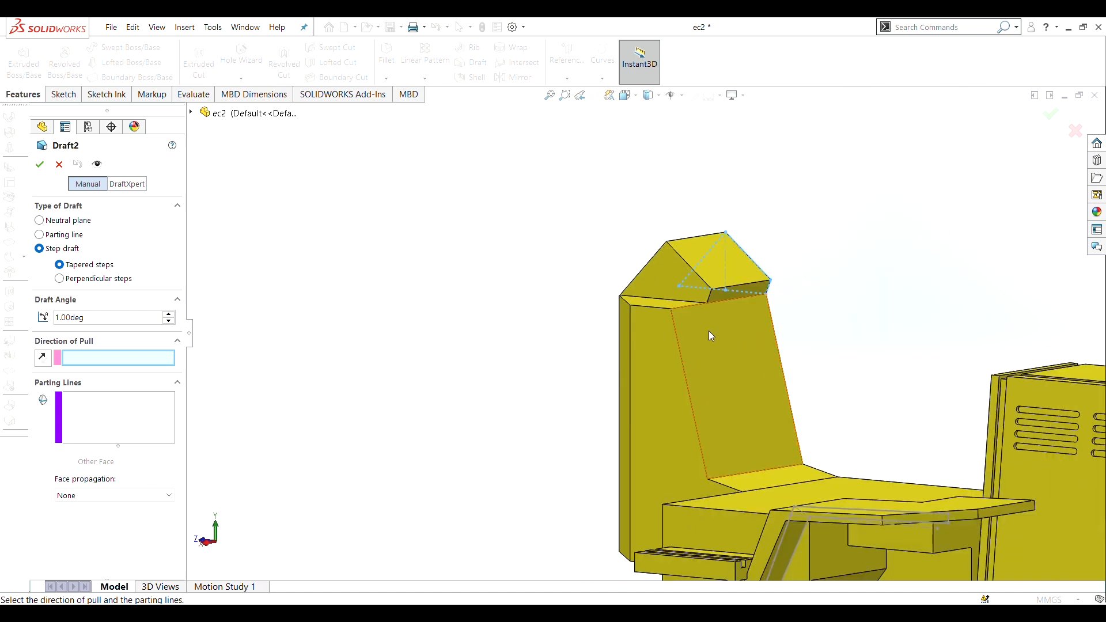
middle_click_drag(686, 336, 683, 360)
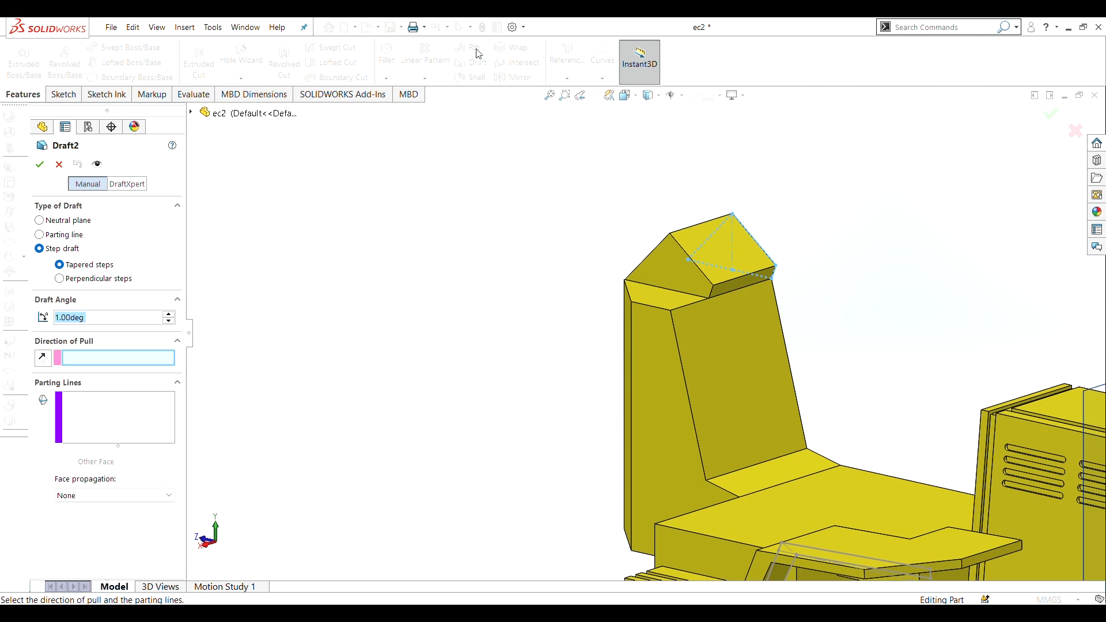
left_click(104, 319)
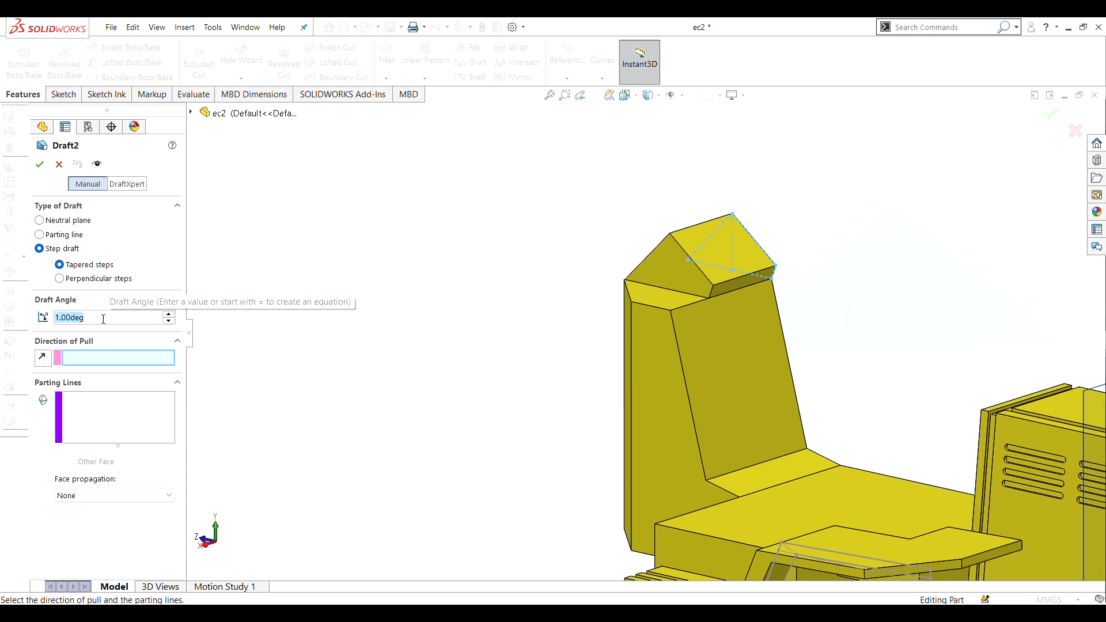
type("11.5")
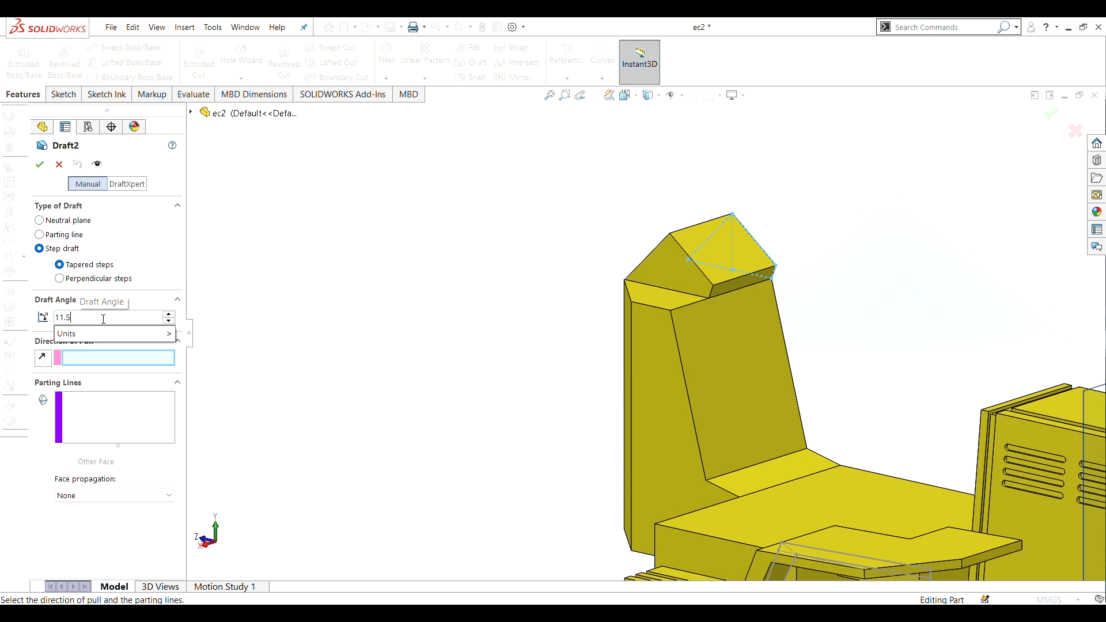
key("Return")
scroll(638, 299, "down", 2)
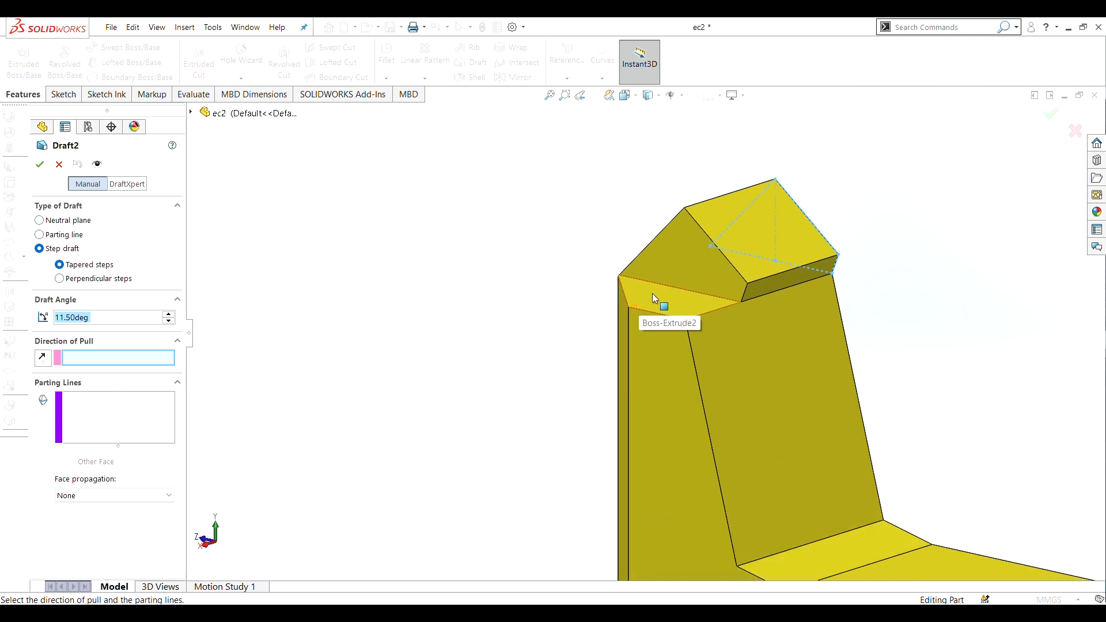
left_click(652, 293)
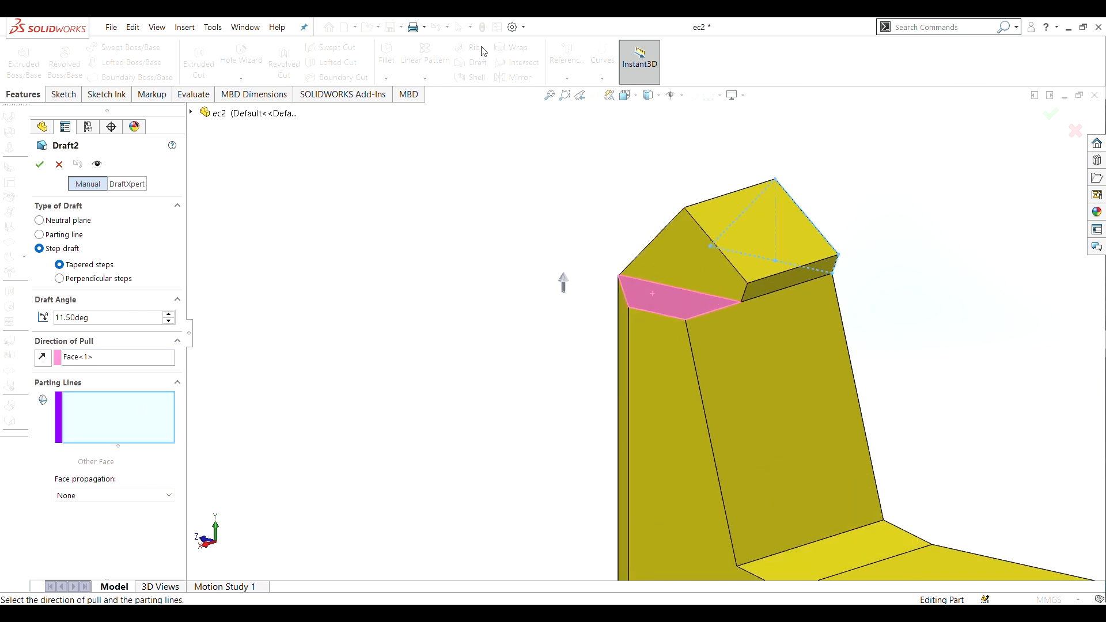
left_click(40, 222)
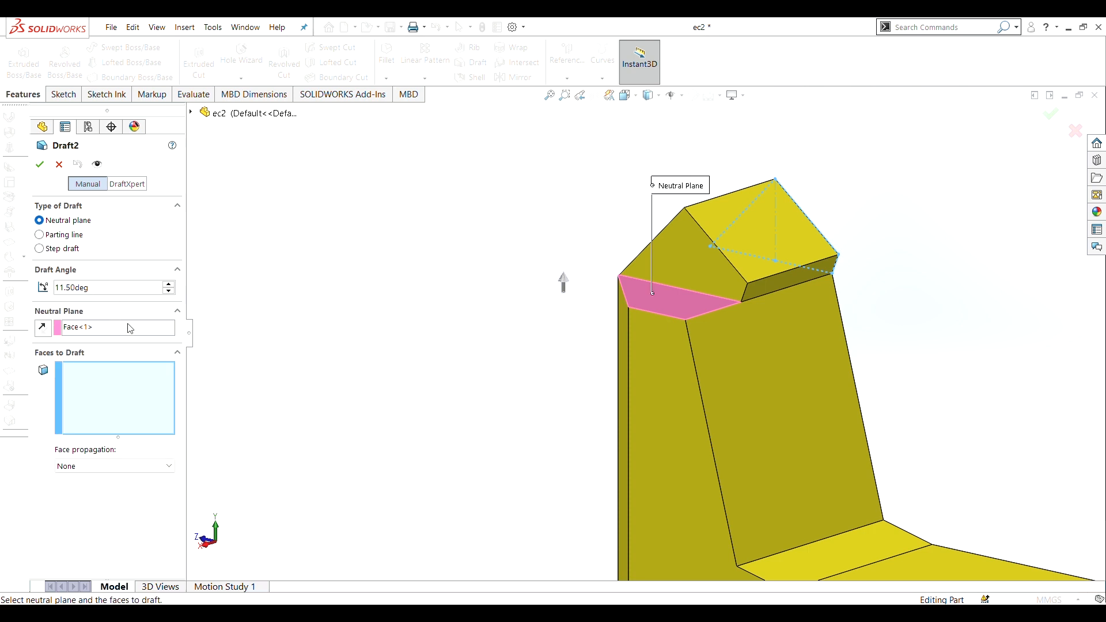
left_click(665, 259)
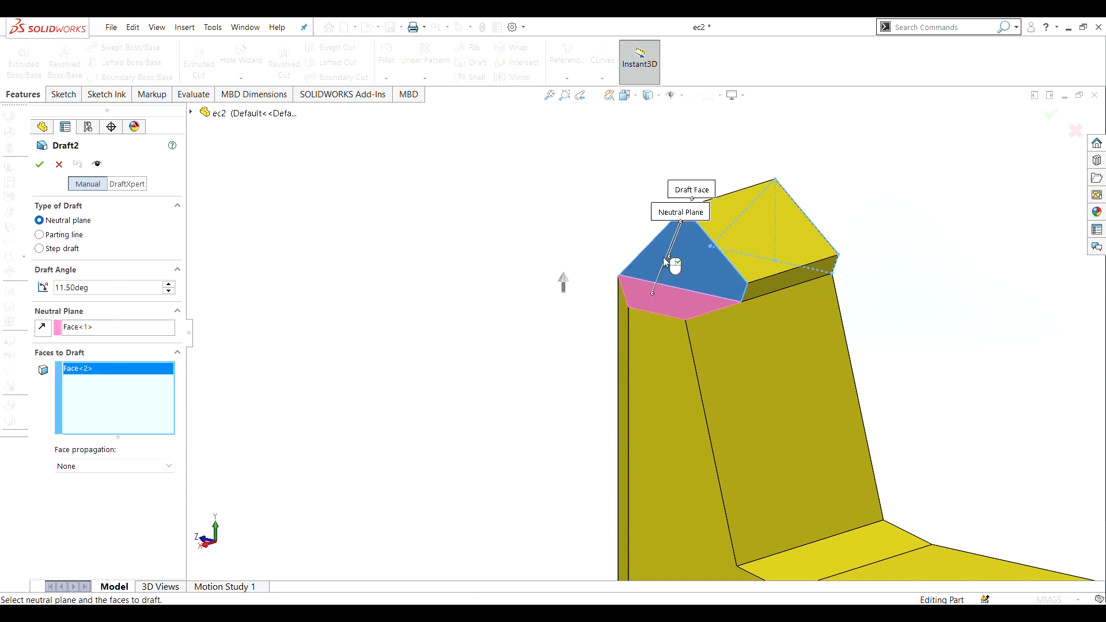
left_click(40, 164)
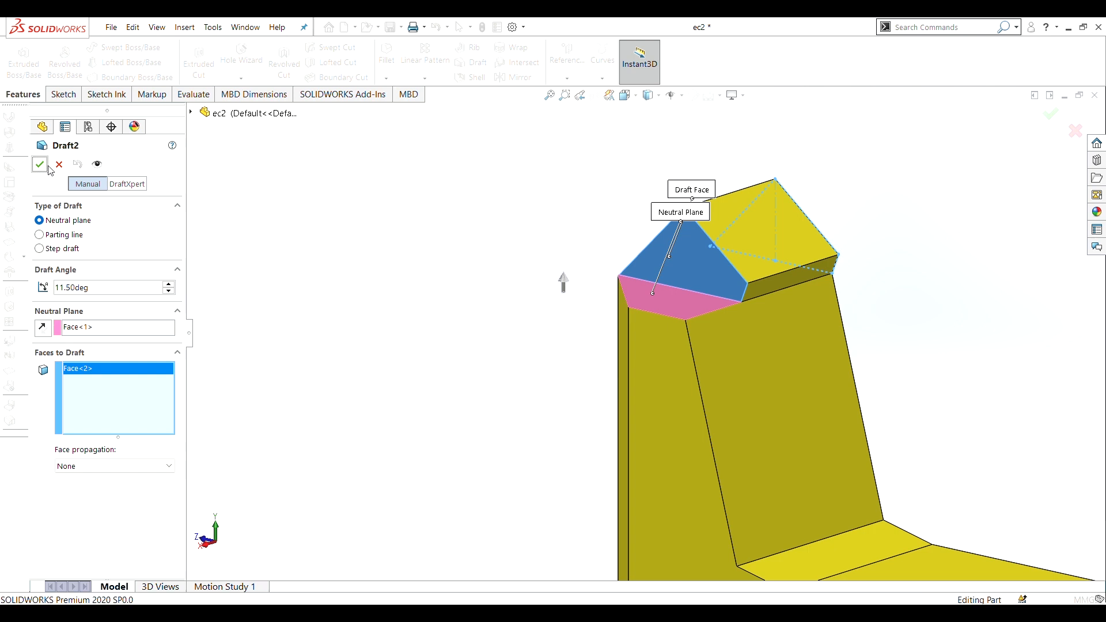
Start a new sketch on Plane1, viewed normal to the plane from its reverse side.
middle_click_drag(583, 403, 673, 248)
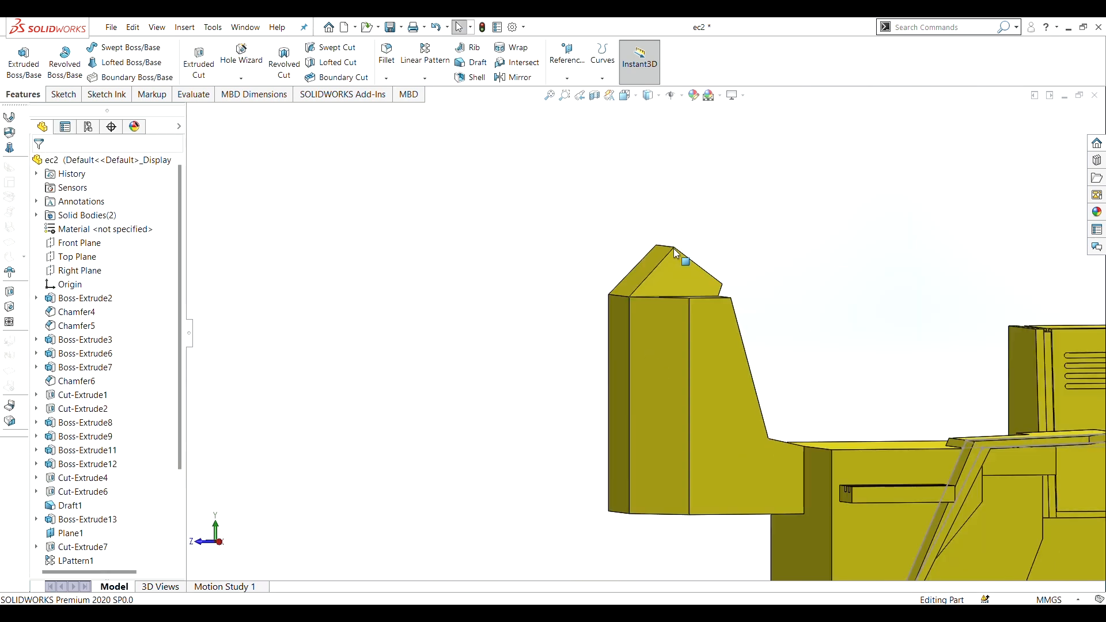
right_click(94, 537)
left_click(68, 534)
left_click(94, 499)
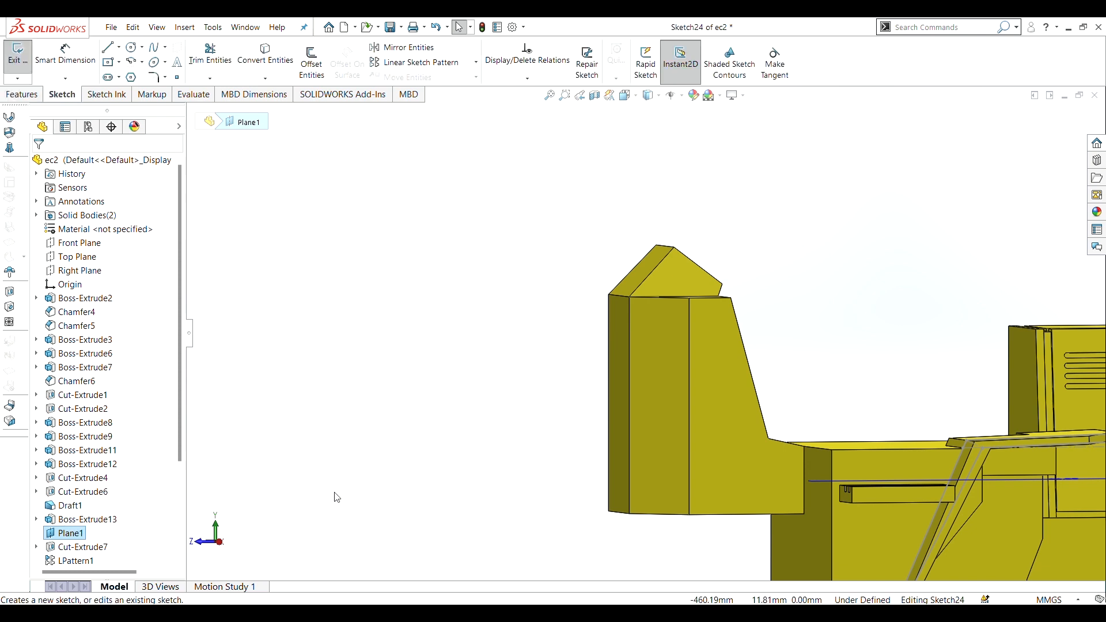
right_click(68, 538)
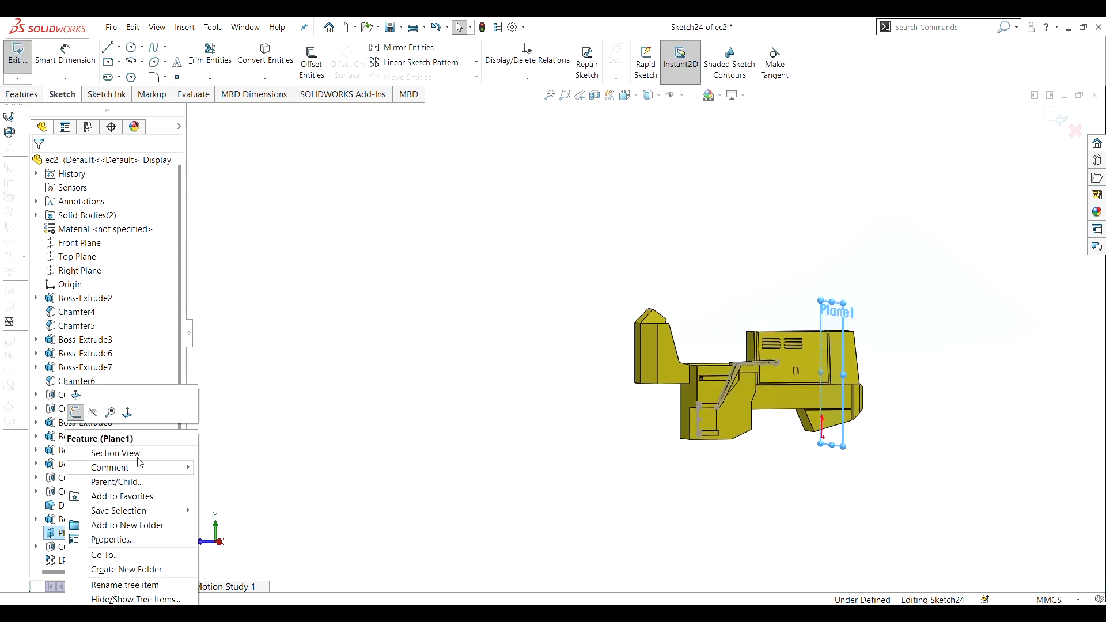
left_click(121, 415)
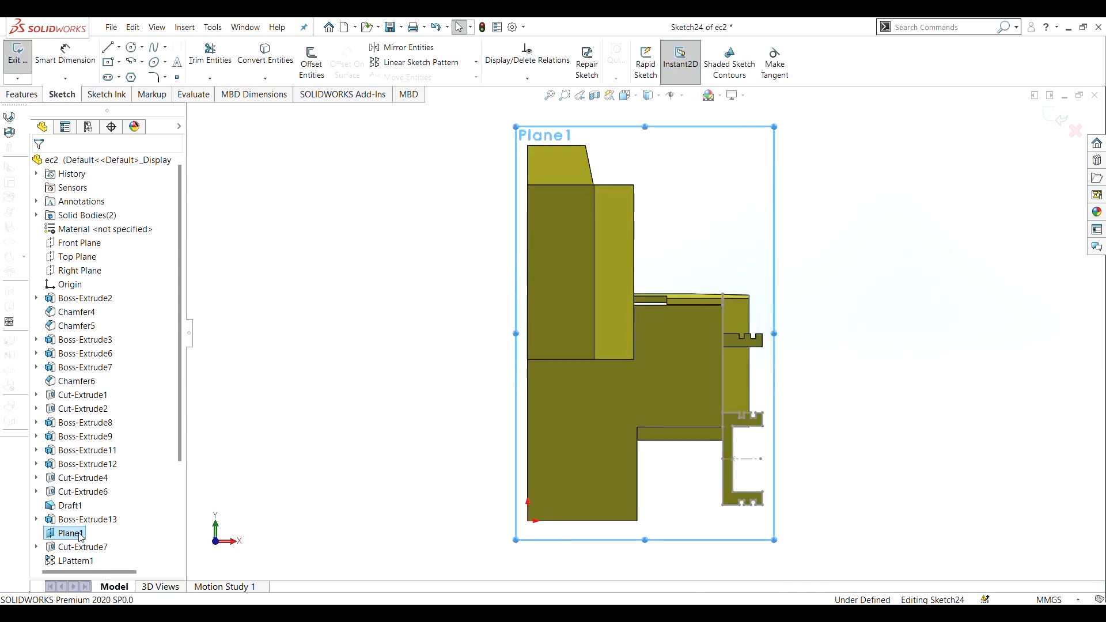
right_click(80, 537)
left_click(121, 414)
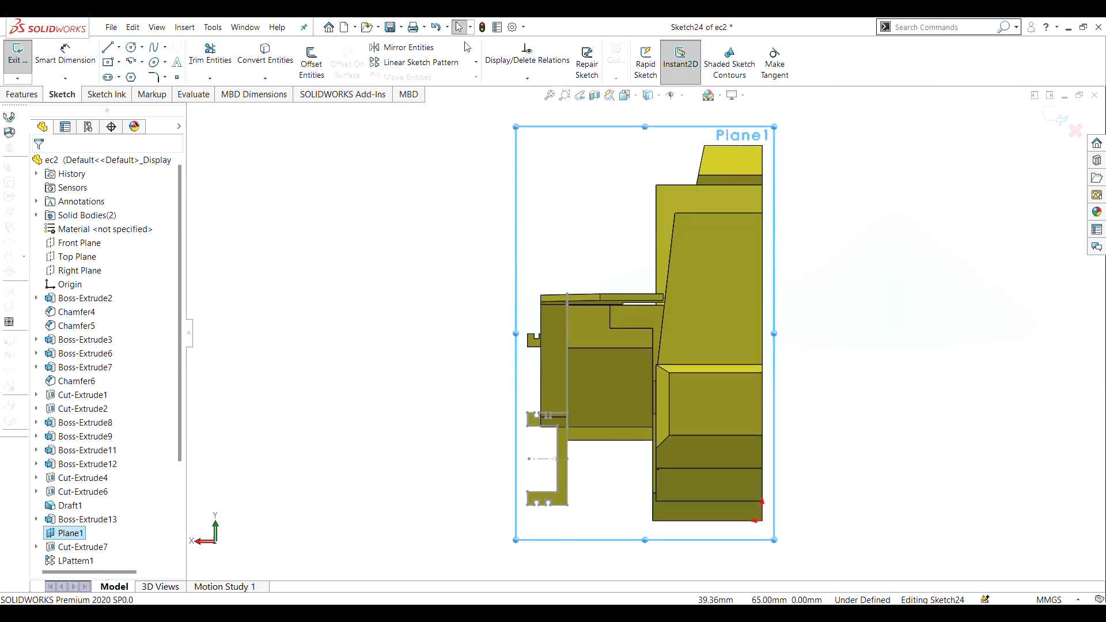
Draw a line about 6.04 mm long down the body's sloped side edge to where it meets the ledge's upper edge.
right_click(599, 180)
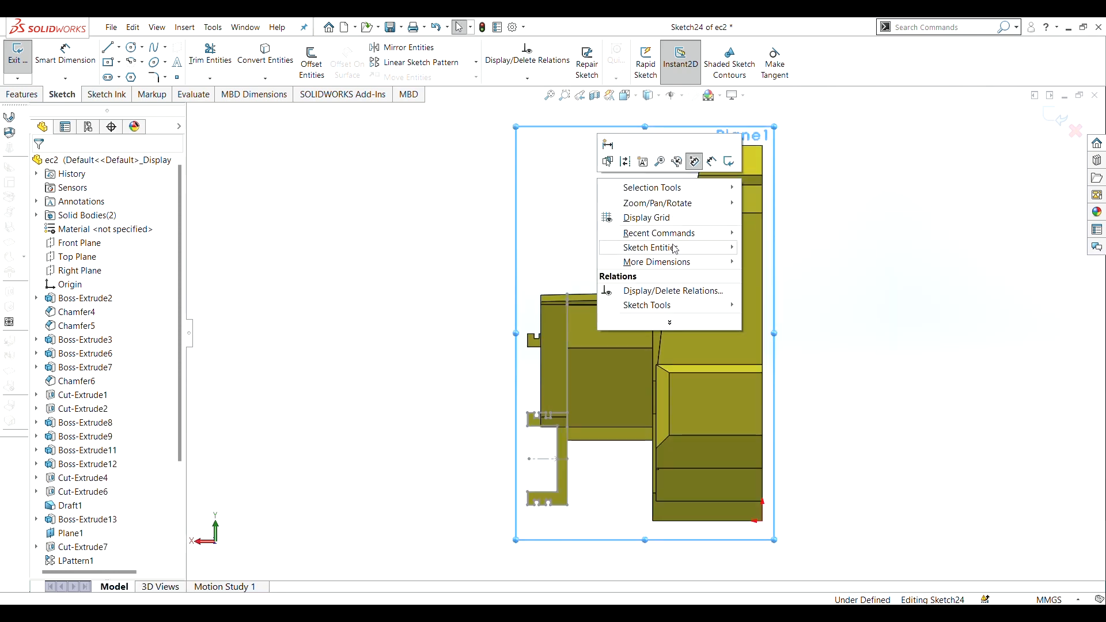
mouse_move(674, 247)
left_click(752, 254)
scroll(661, 392, "down", 5)
scroll(661, 391, "down", 2)
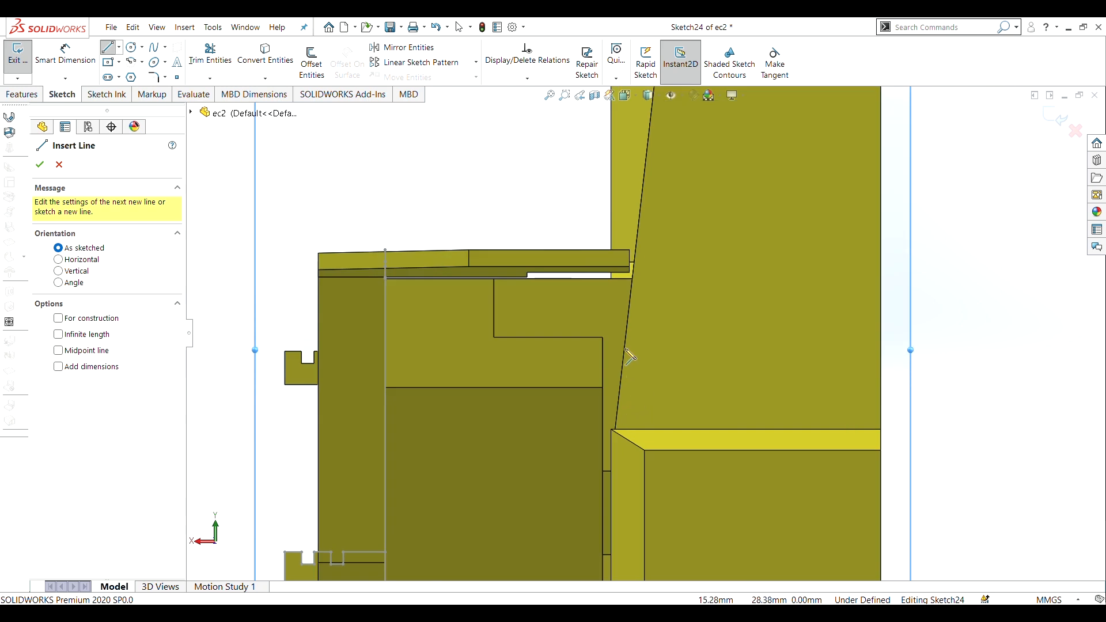
left_click(623, 354)
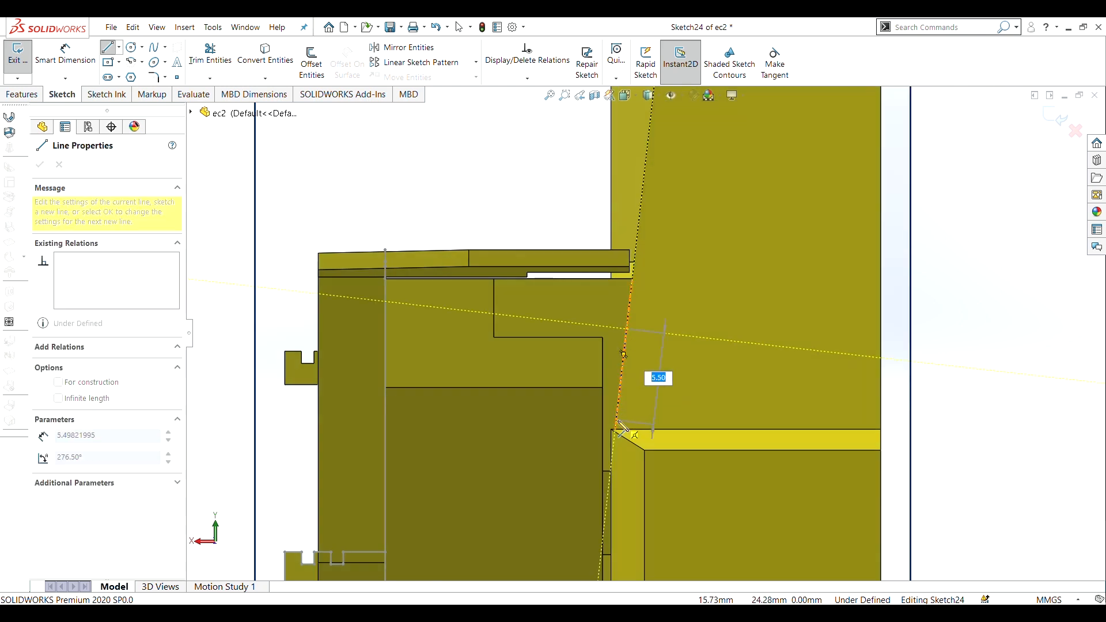
scroll(621, 431, "down", 3)
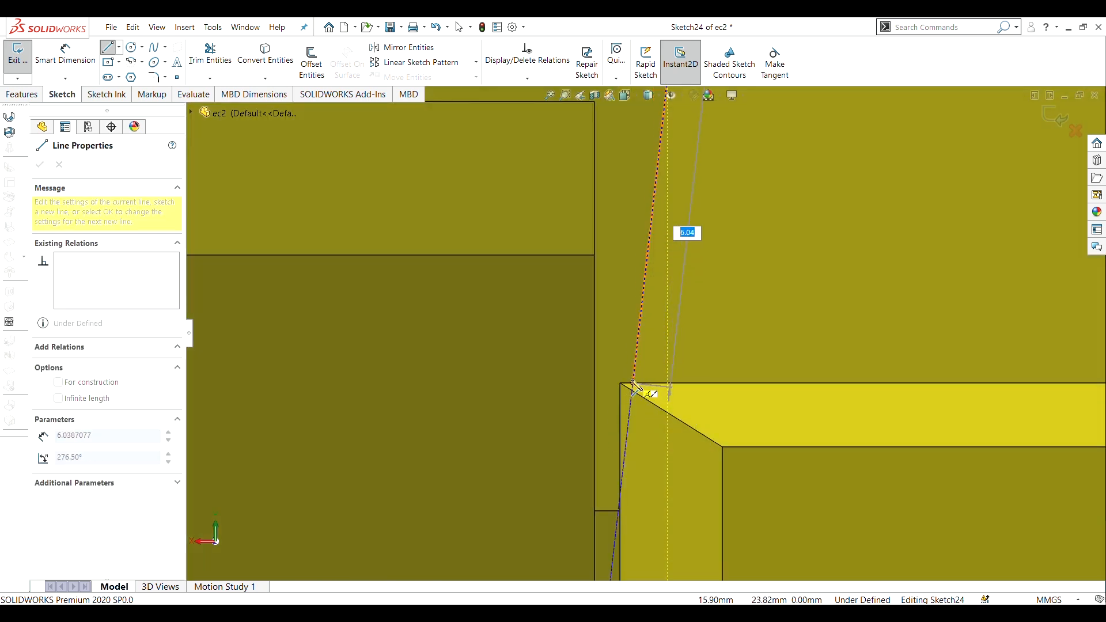
left_click(632, 383)
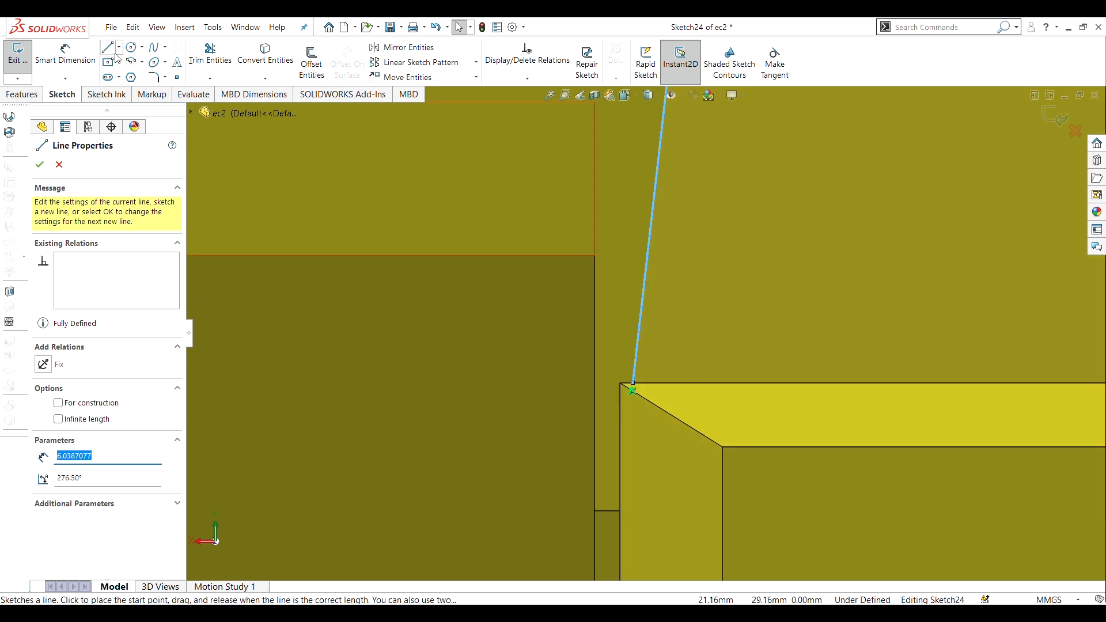
key("Escape")
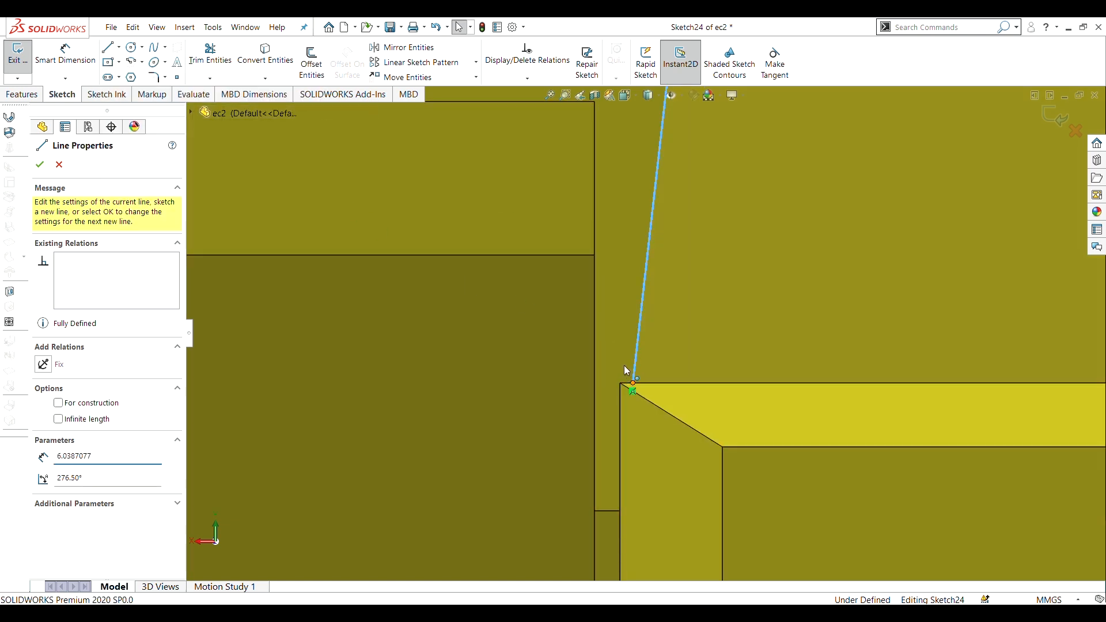
Draw a horizontal line about 0.25 mm long from the sloped line's lower end to the ledge's outer corner.
left_click(632, 382)
key("l")
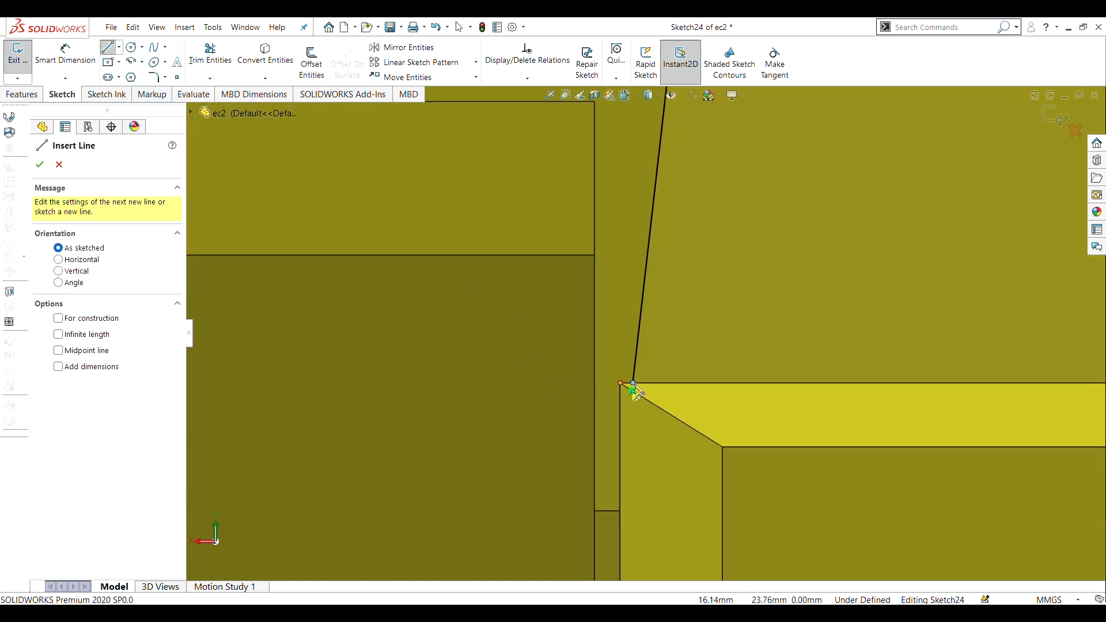
left_click(633, 383)
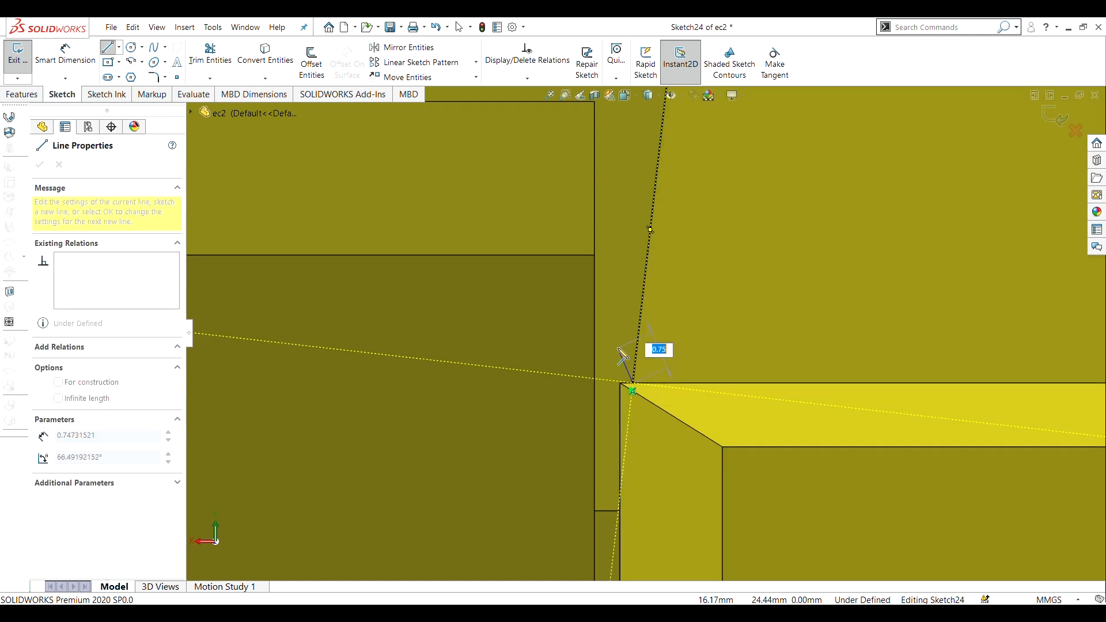
left_click(620, 383)
key("Escape")
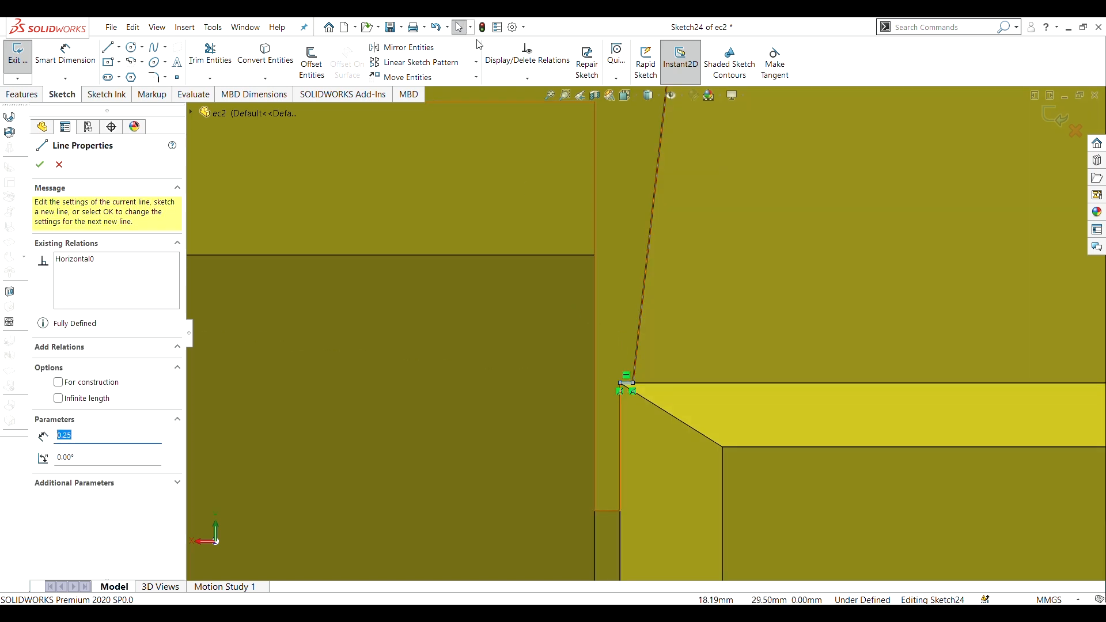
Draw a diagonal line about 2 mm long from the ledge's outer corner, running down and away from the body.
left_click(110, 52)
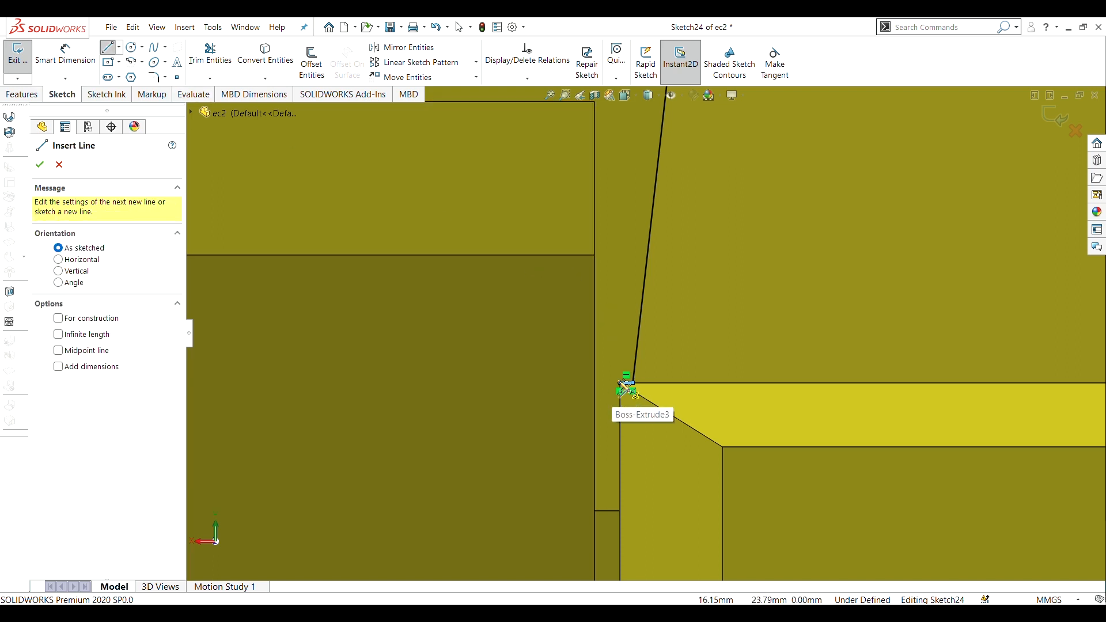
left_click(620, 383)
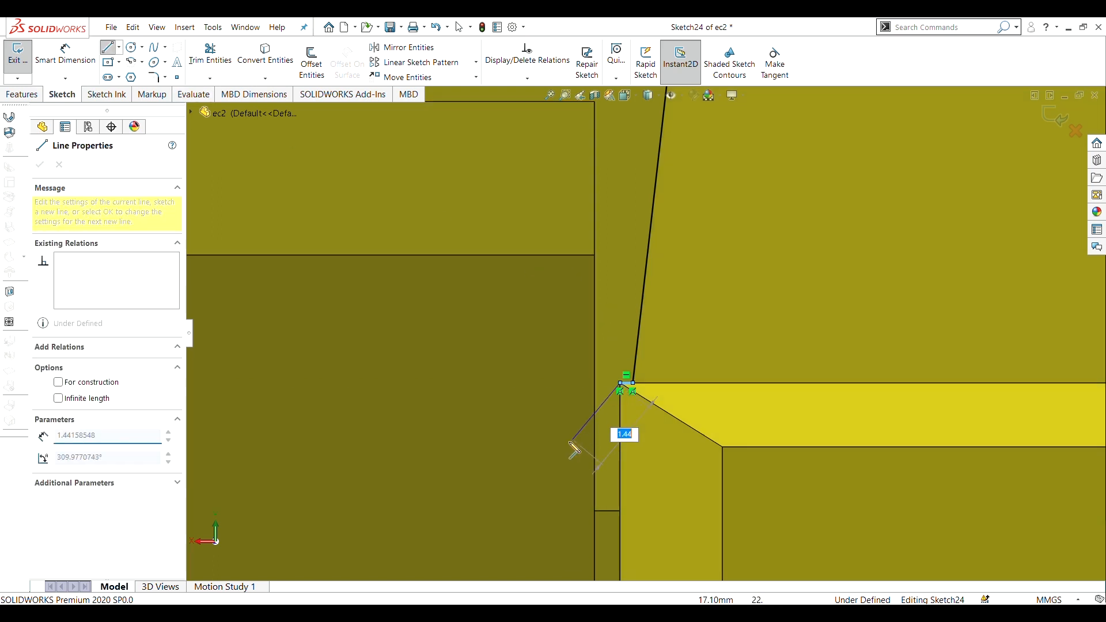
left_click(551, 459)
key("Escape")
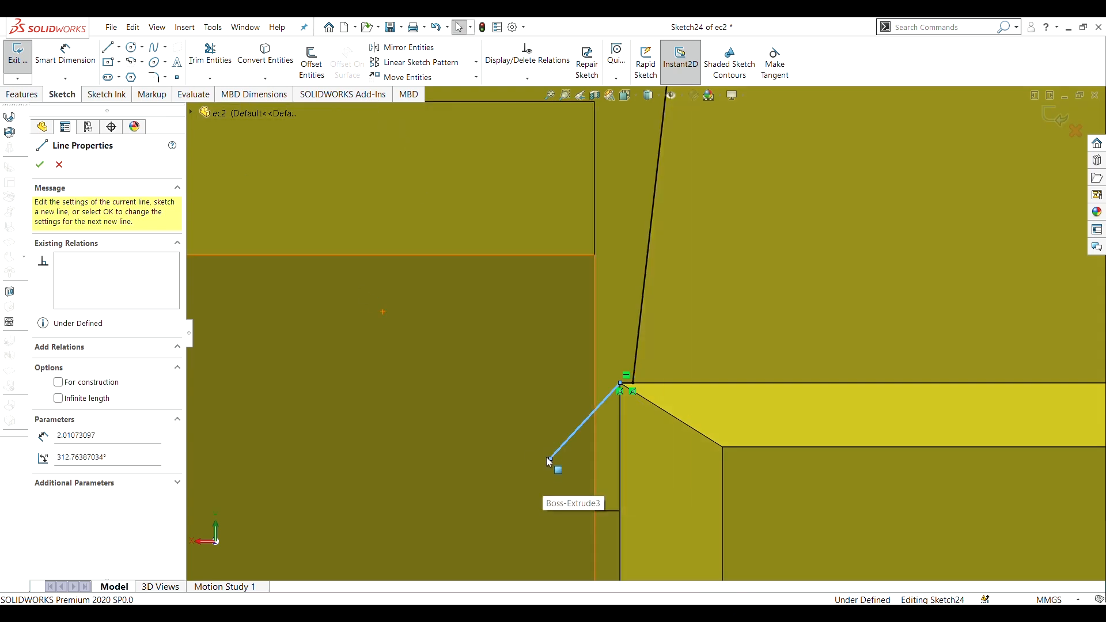
Draw a horizontal line about 5 mm long outward from the diagonal line's lower end.
left_click(549, 458)
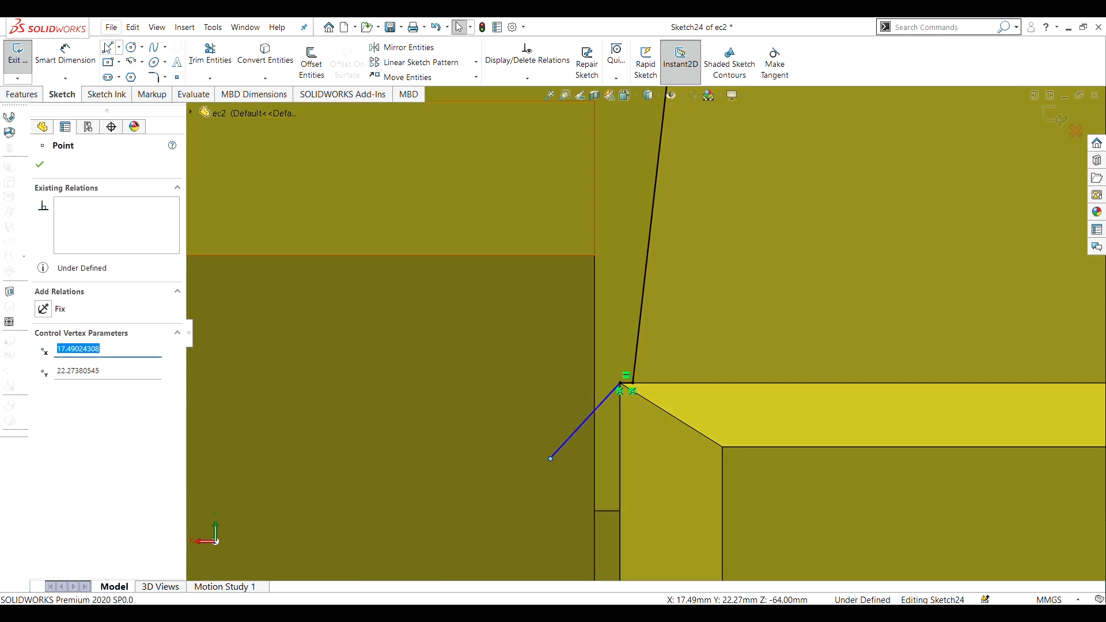
left_click(108, 49)
left_click(551, 458)
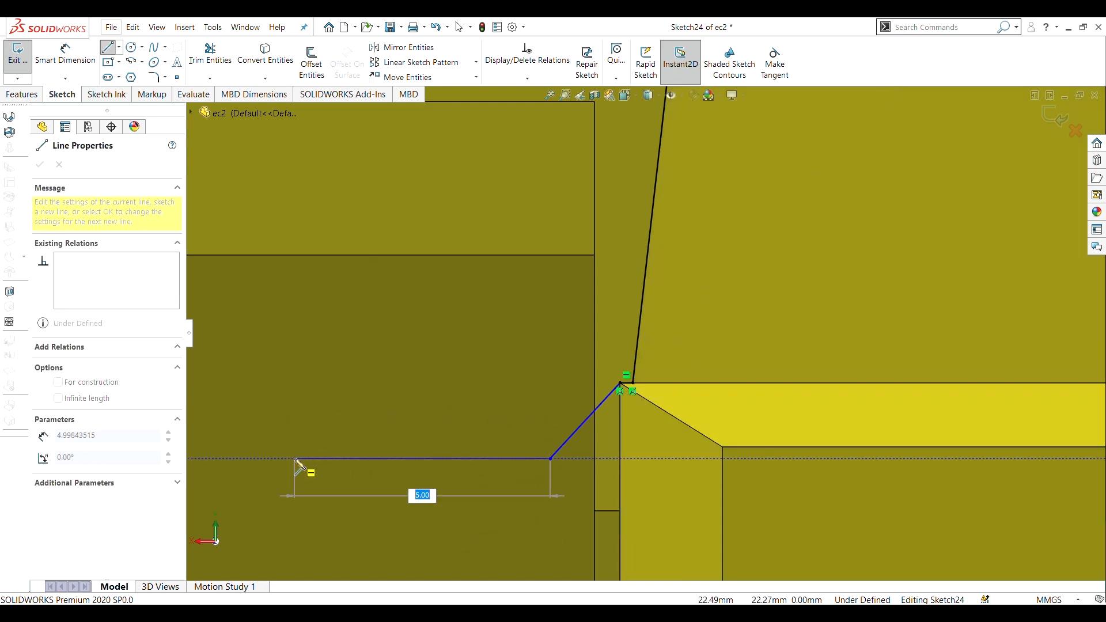
left_click(295, 459)
key("Escape")
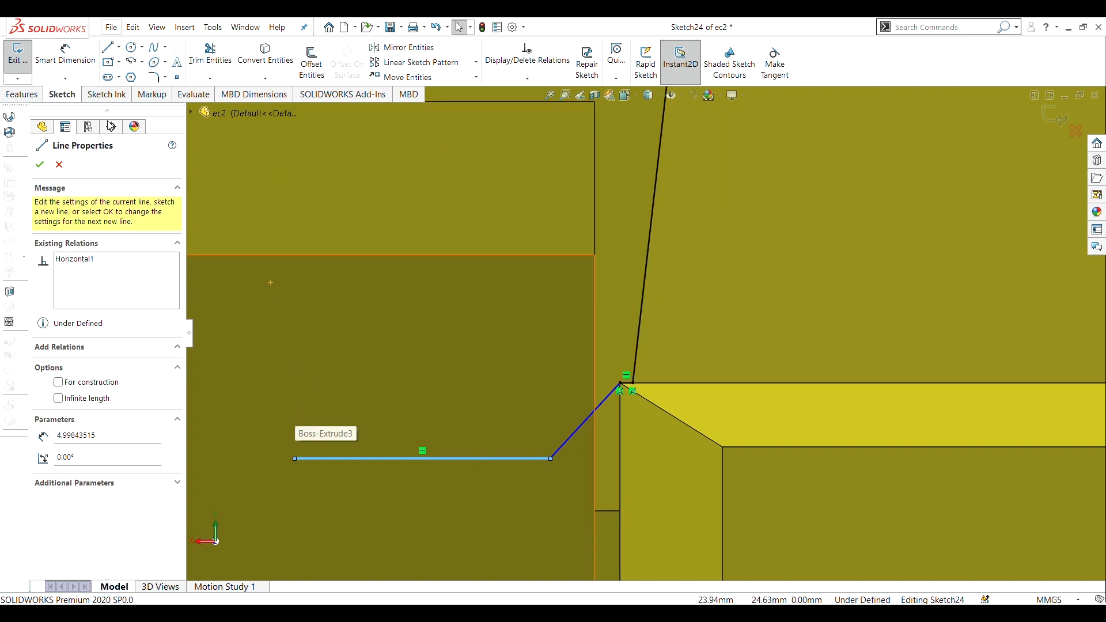
Draw a vertical line about 3.16 mm long upward from the outer end of the lower horizontal line.
left_click(109, 47)
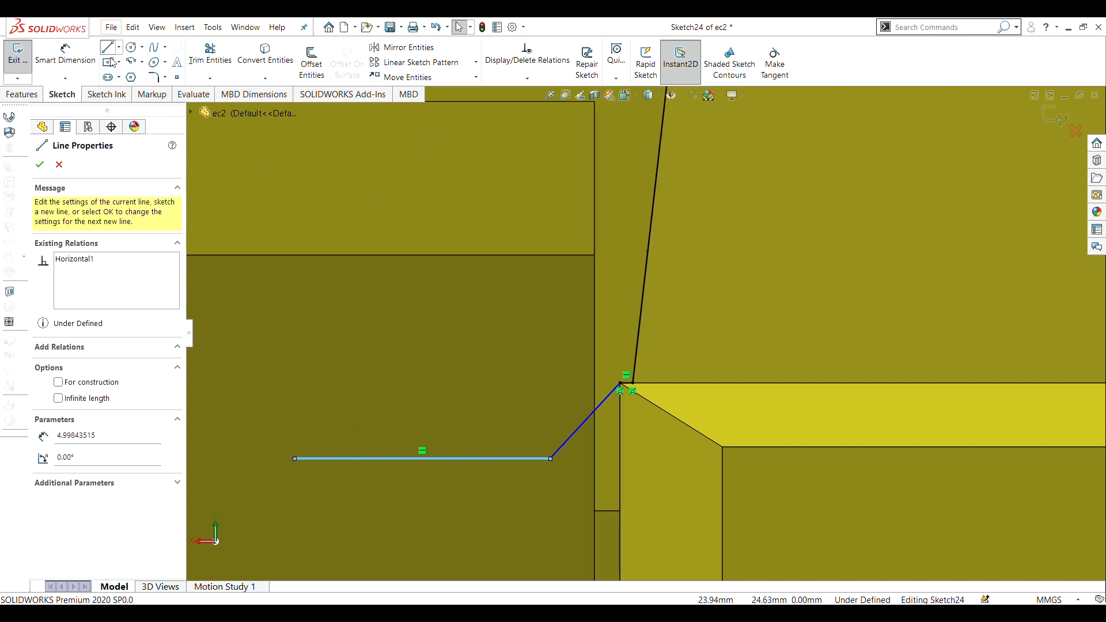
left_click(295, 458)
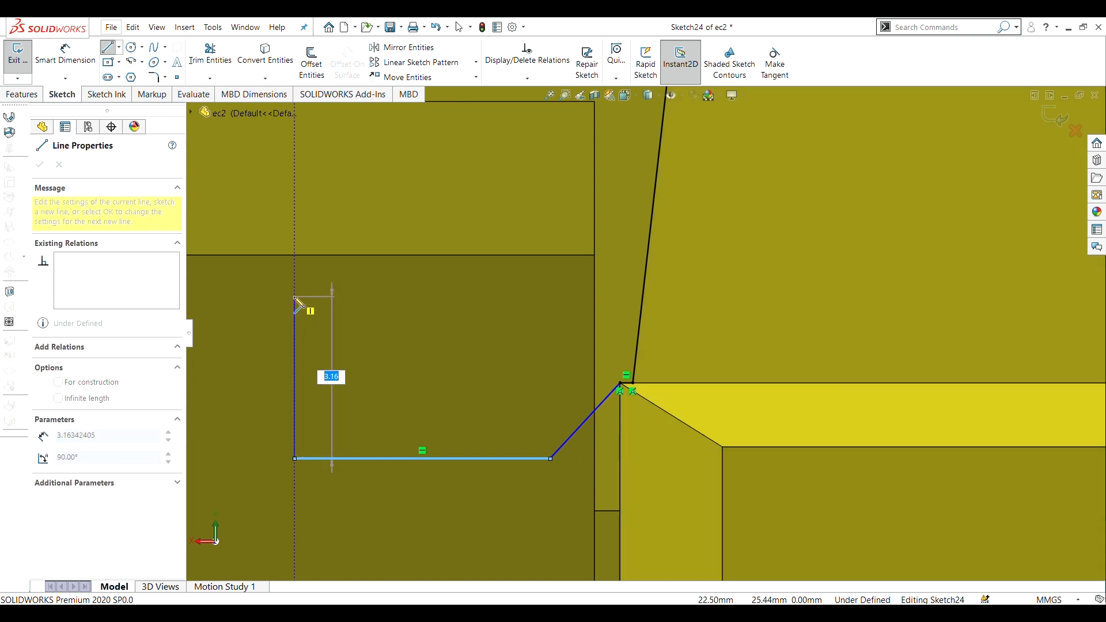
left_click(294, 298)
key("Escape")
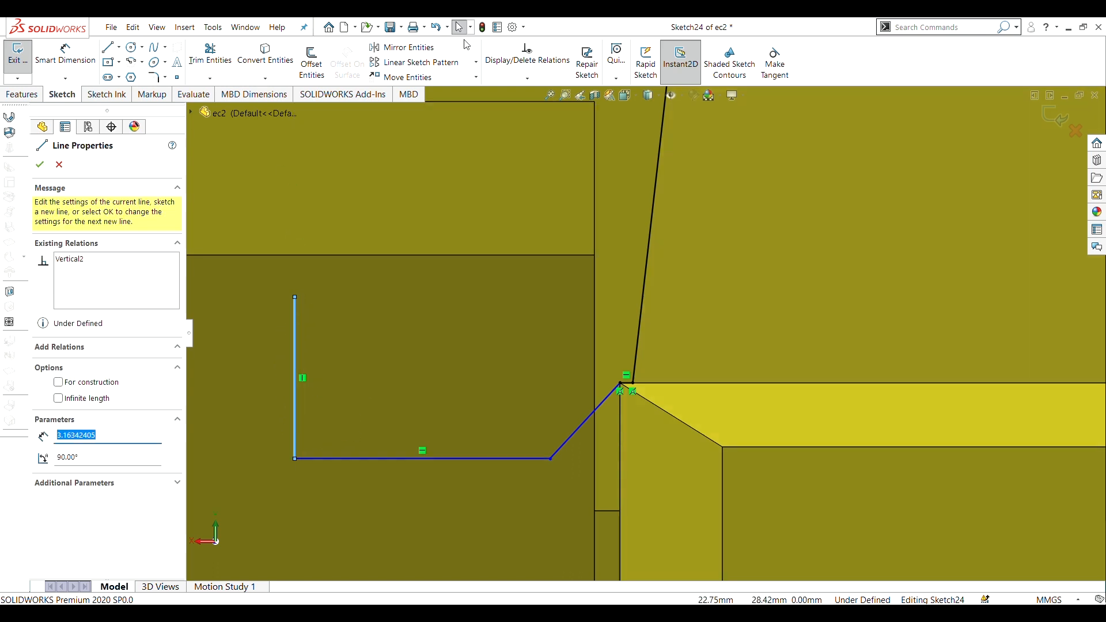
Draw a horizontal line about 6.81 mm long from the vertical line's upper end to the sloped line, closing the profile.
key("l")
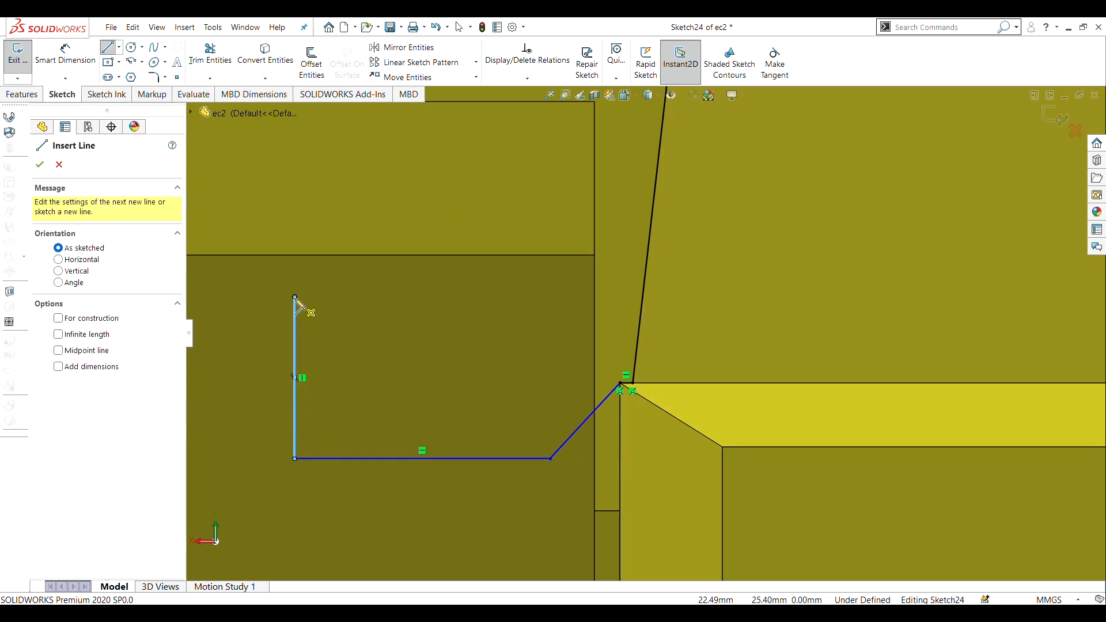
left_click(294, 298)
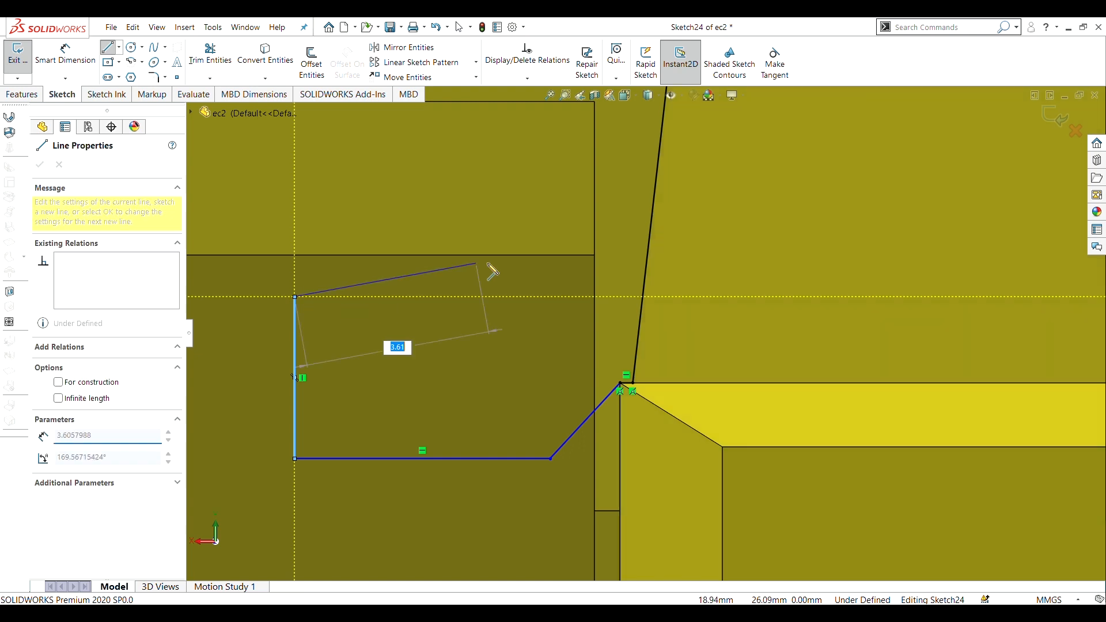
left_click(643, 298)
key("Escape")
left_click(53, 167)
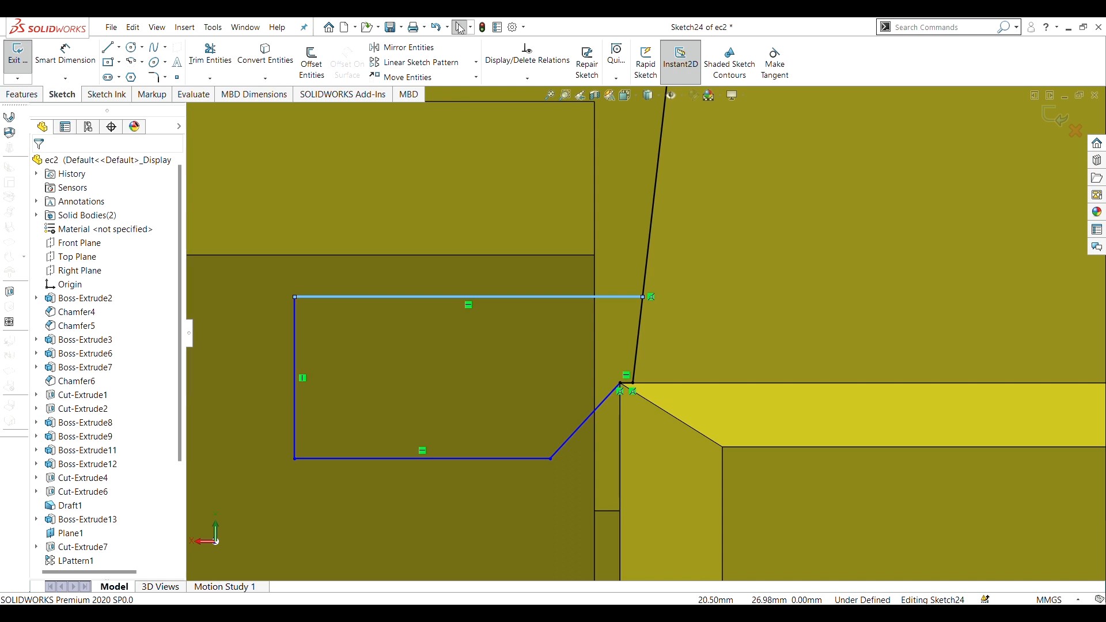
Dimension the profile's upper horizontal line 3.5 mm above the short line on the ledge's upper edge.
right_click(499, 141)
left_click(597, 164)
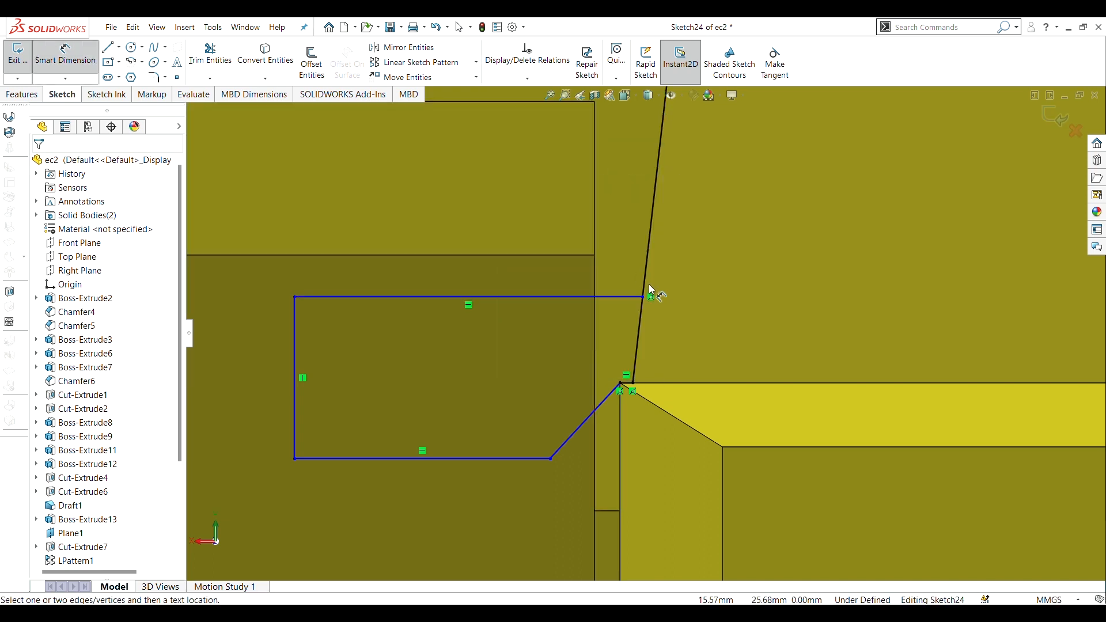
left_click(628, 298)
scroll(630, 354, "down", 5)
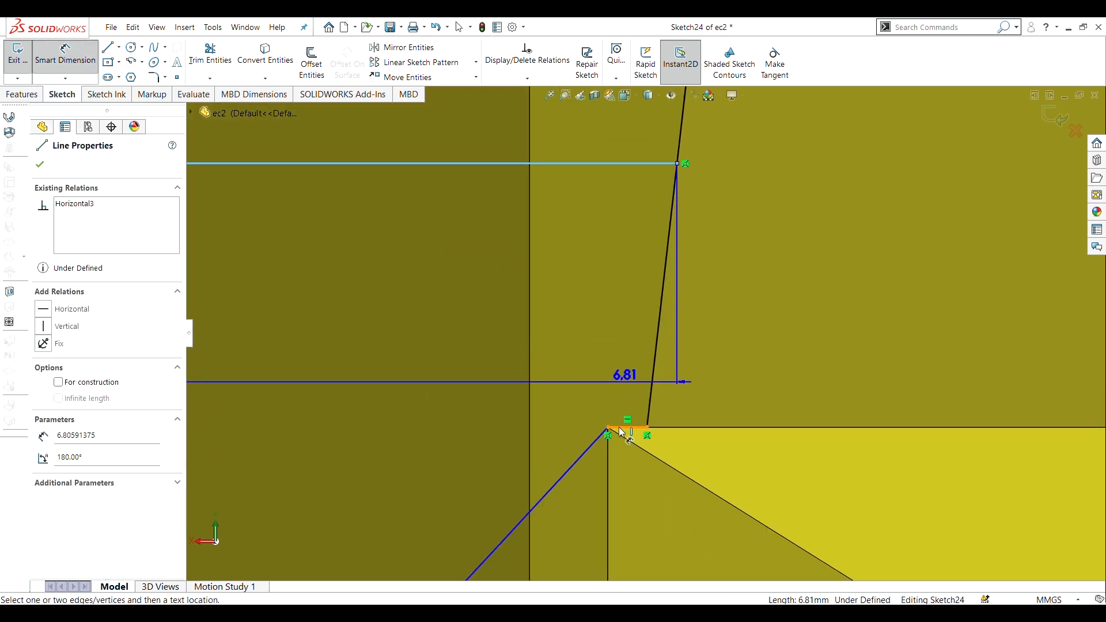
left_click(620, 428)
left_click(756, 320)
type("3.5")
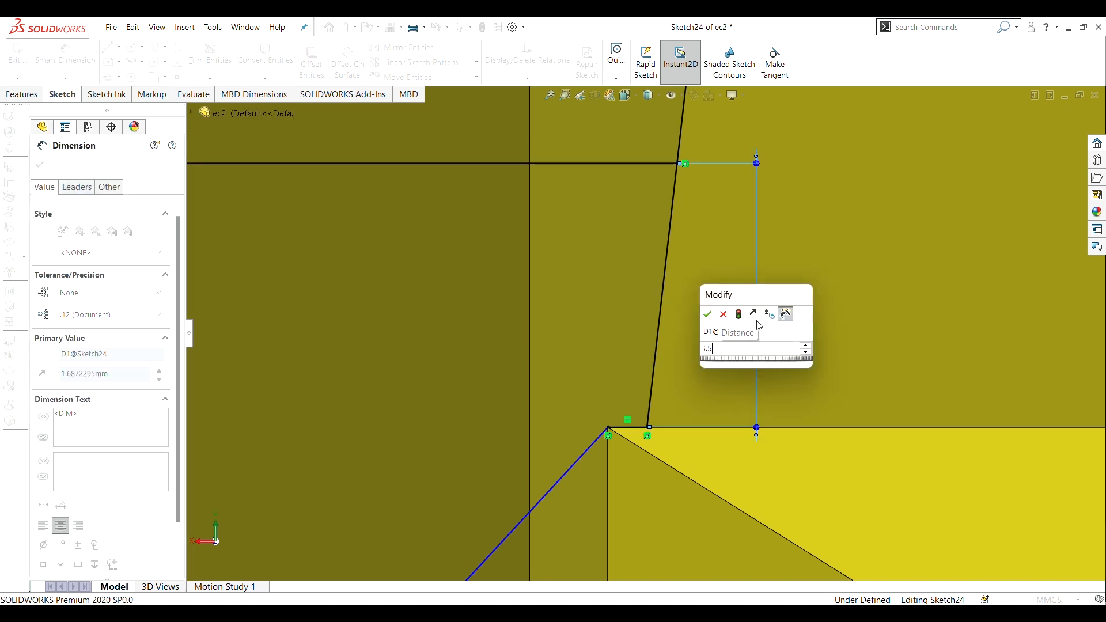
key("Return")
scroll(663, 265, "up", 3)
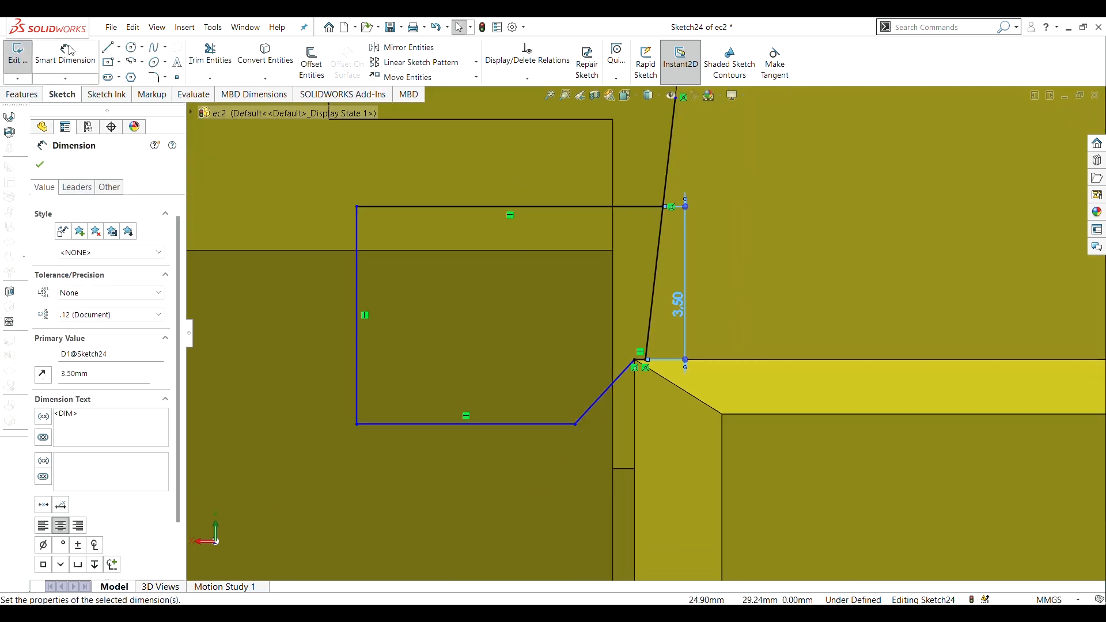
Set the distance between the profile's upper and lower horizontal lines to 4.75 mm.
left_click(527, 424)
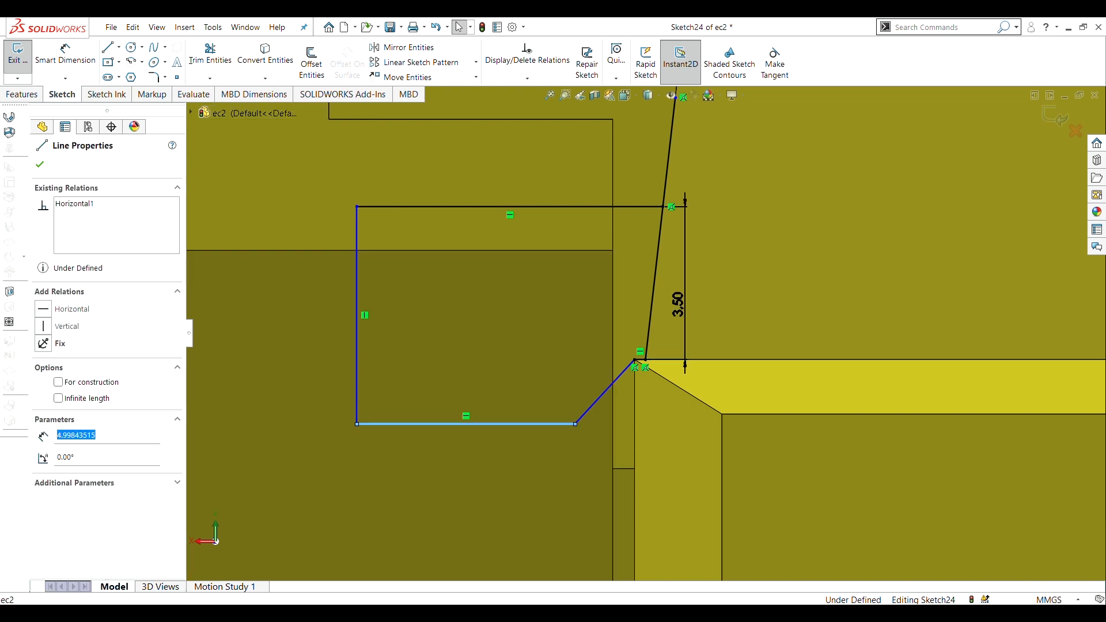
left_click(555, 206)
left_click(65, 55)
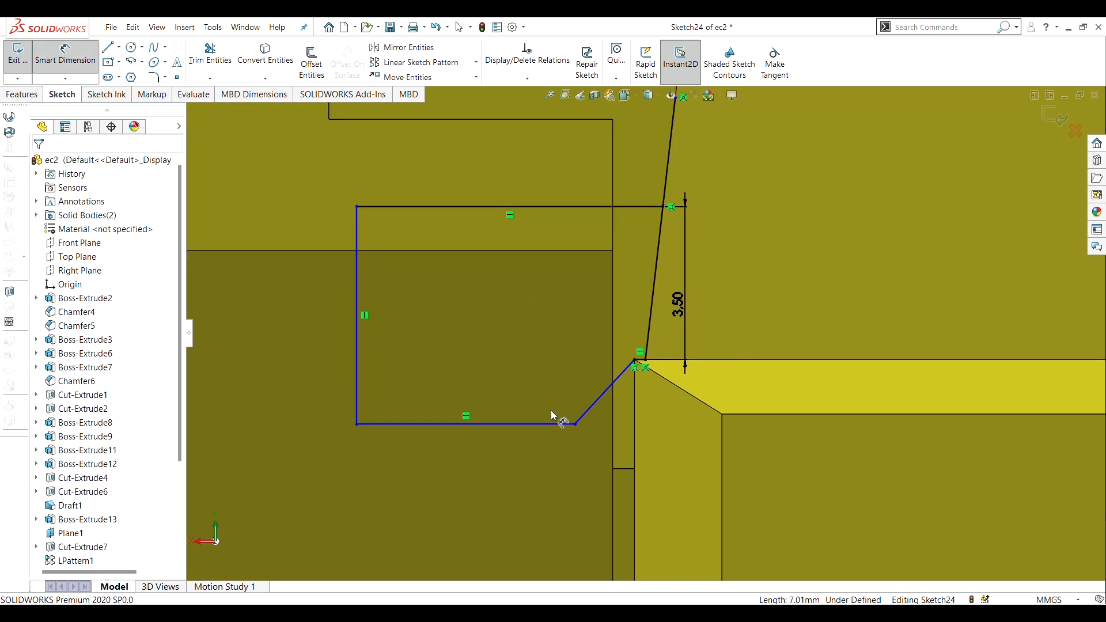
left_click(554, 426)
left_click(535, 206)
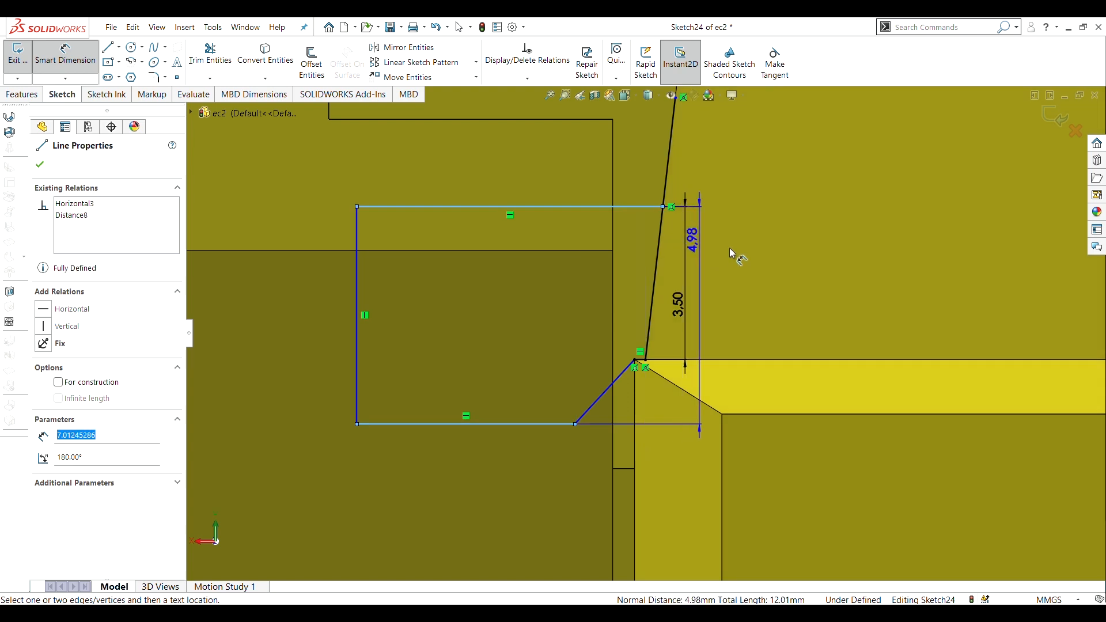
left_click(785, 301)
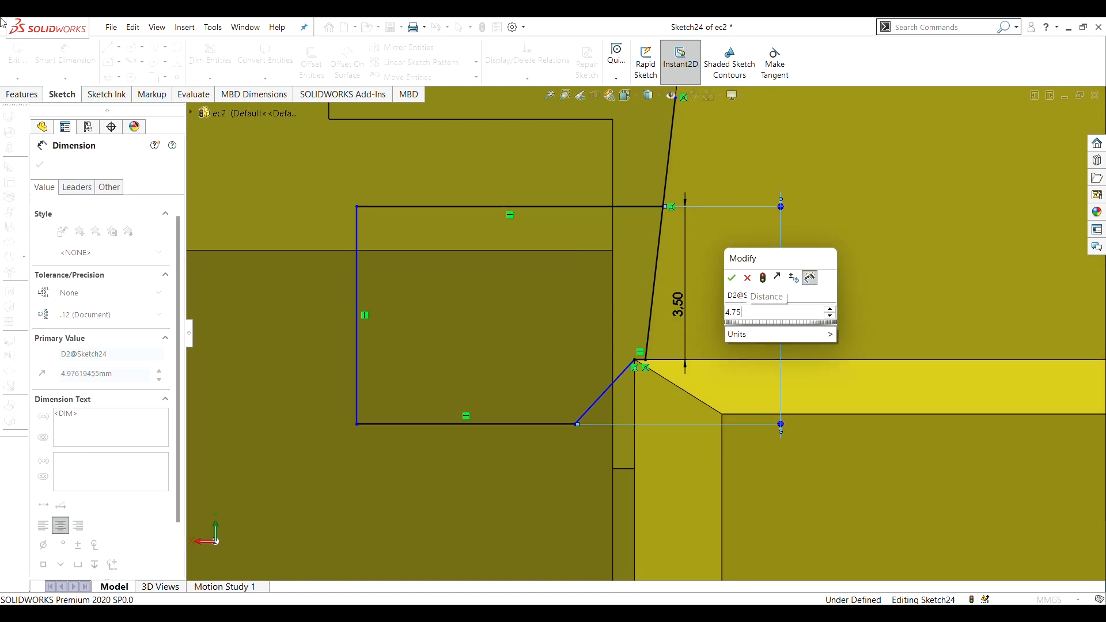
key("Return")
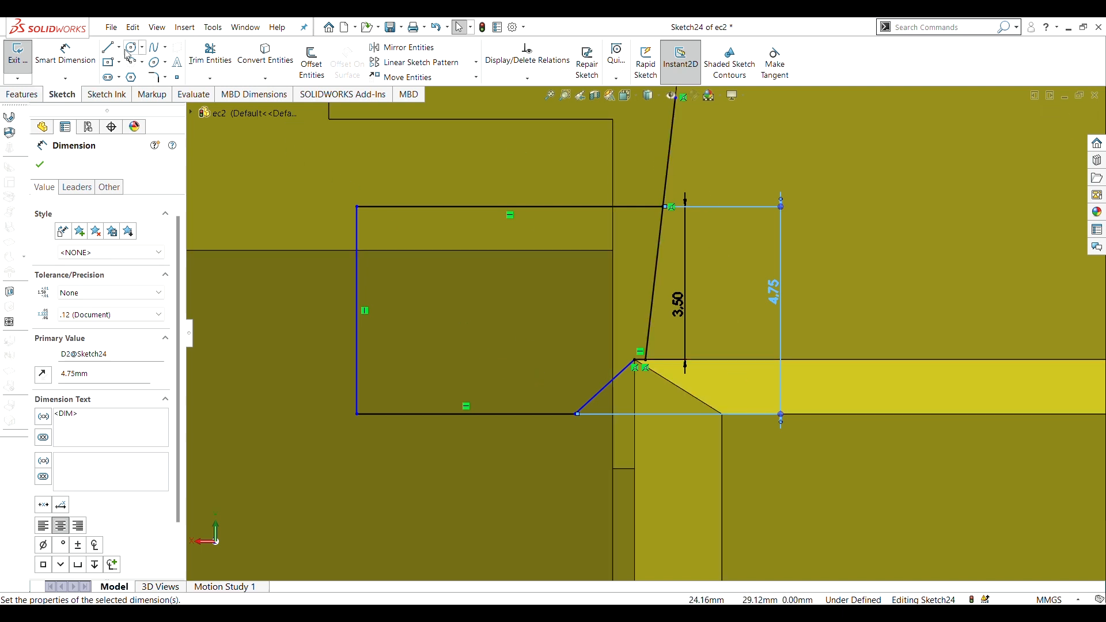
Dimension the distance from the ledge's vertical edge to the profile's outer vertical line as 17 mm.
left_click(254, 152)
left_click(636, 390)
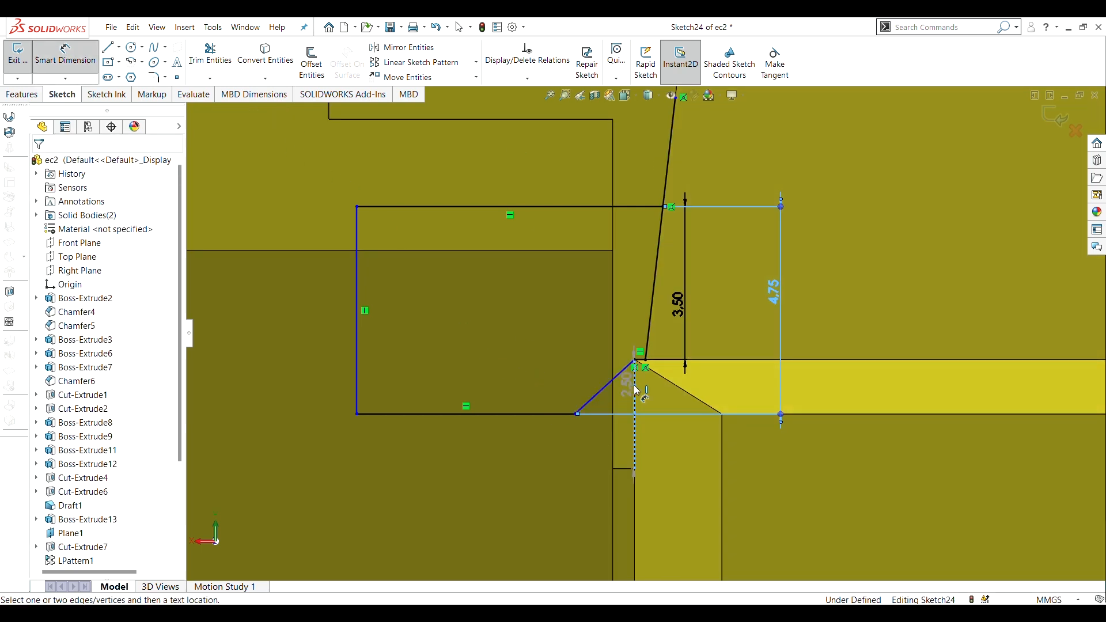
left_click(360, 386)
left_click(507, 507)
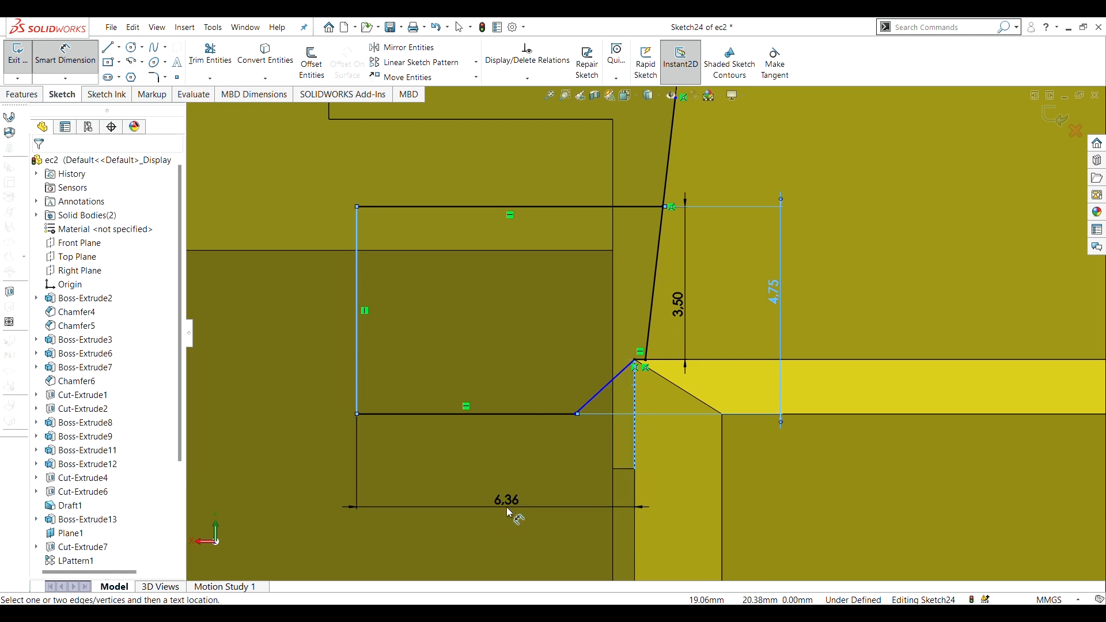
type("17")
key("Return")
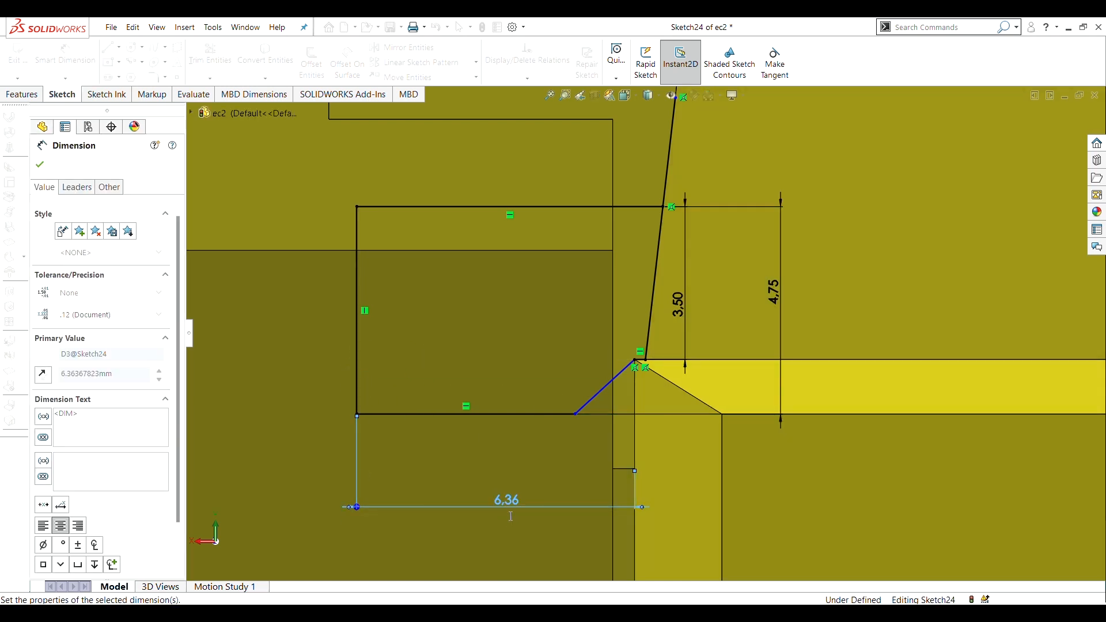
key("Escape")
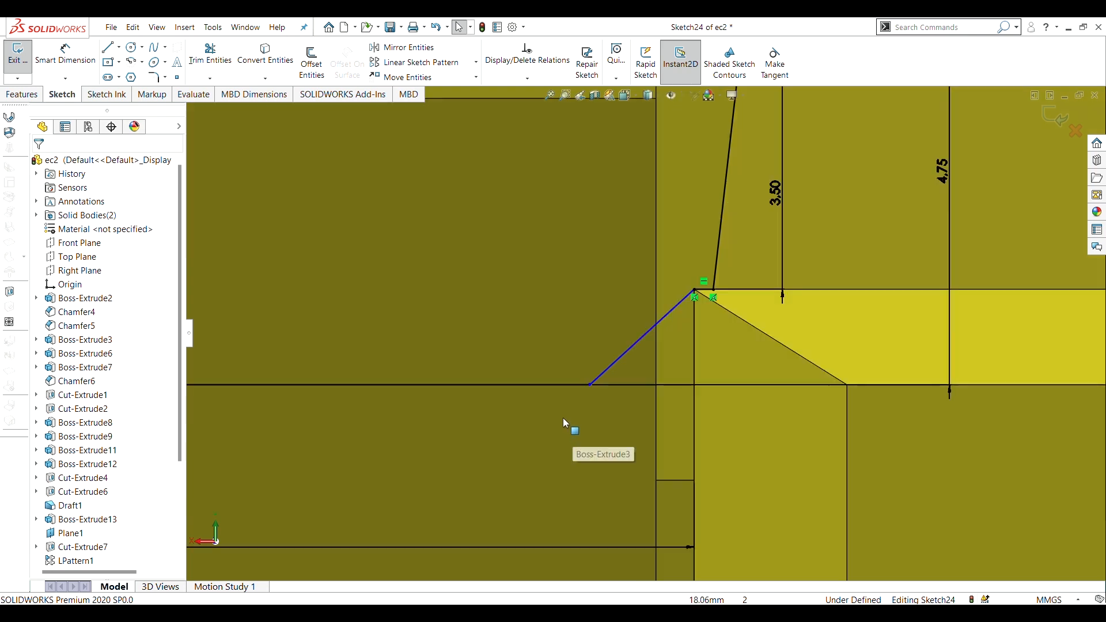
scroll(562, 417, "up", 5)
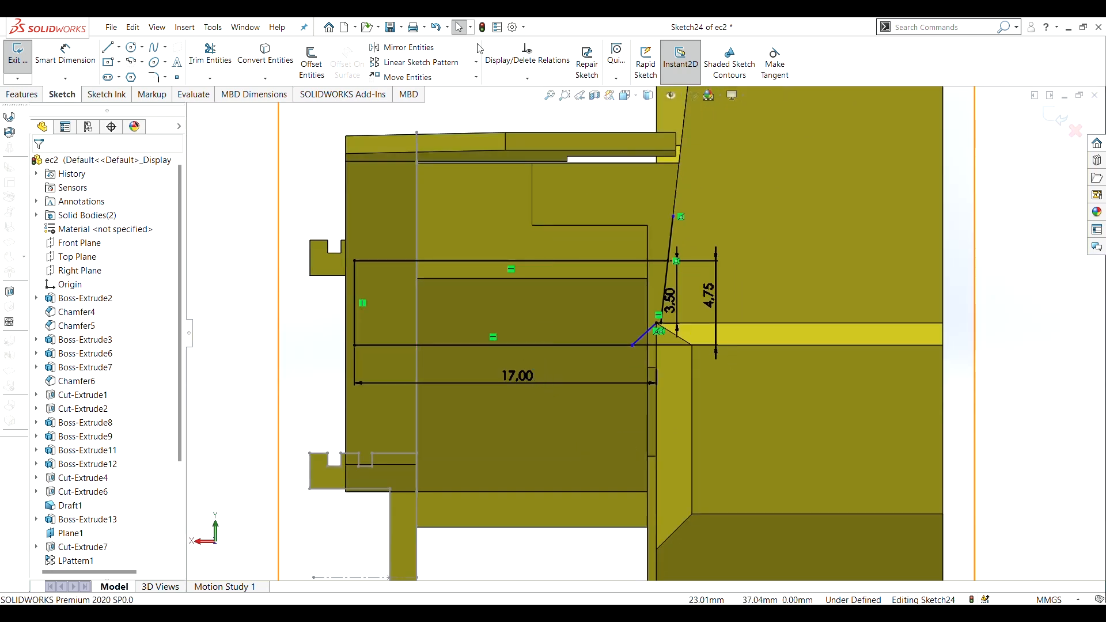
Set the angle between the profile's lower horizontal line and the short diagonal line to 130 degrees.
scroll(479, 66, "down", 1)
right_click(485, 122)
left_click(595, 104)
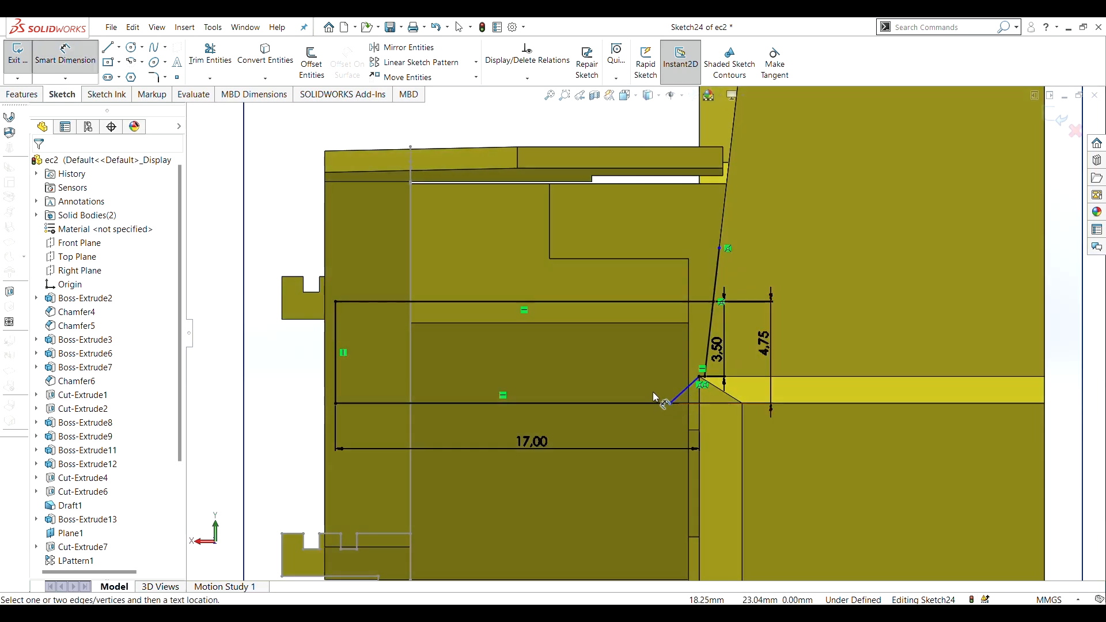
left_click(652, 402)
left_click(682, 394)
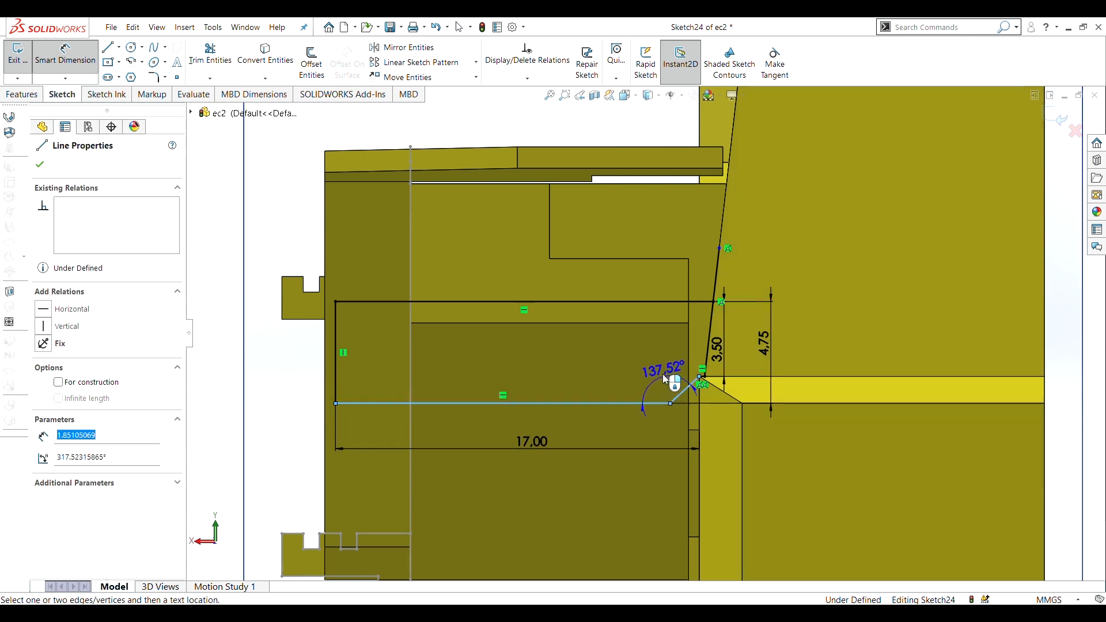
left_click(658, 375)
type("13")
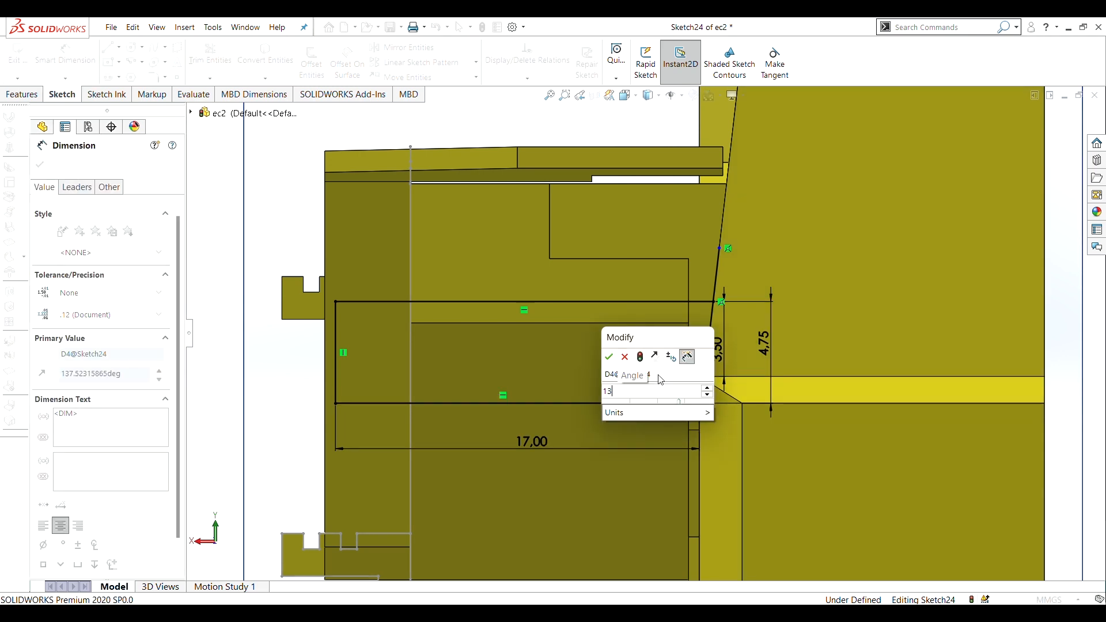
type("0")
key("Return")
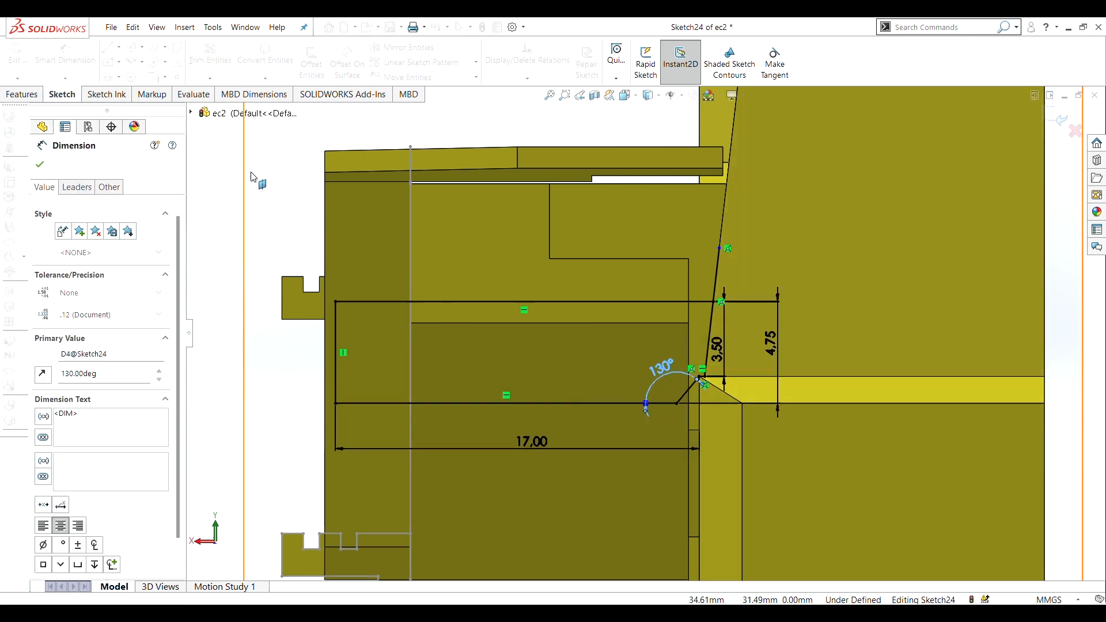
left_click(39, 166)
Extrude the closed profile region 3 mm as a blind boss in the reversed direction, with the result merged.
scroll(587, 264, "up", 4)
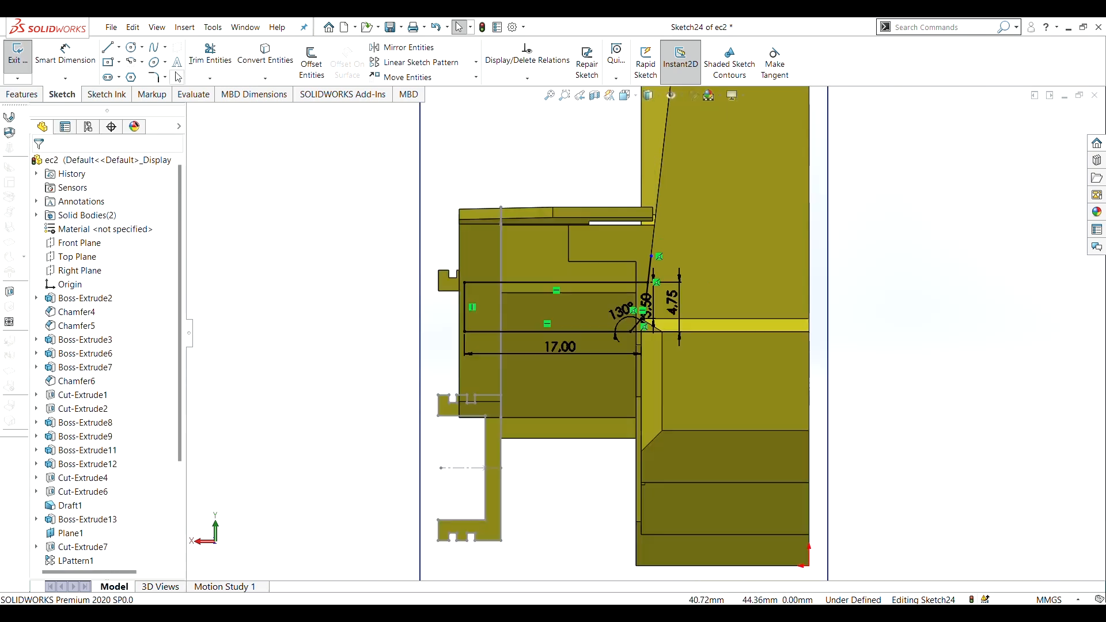
left_click(36, 96)
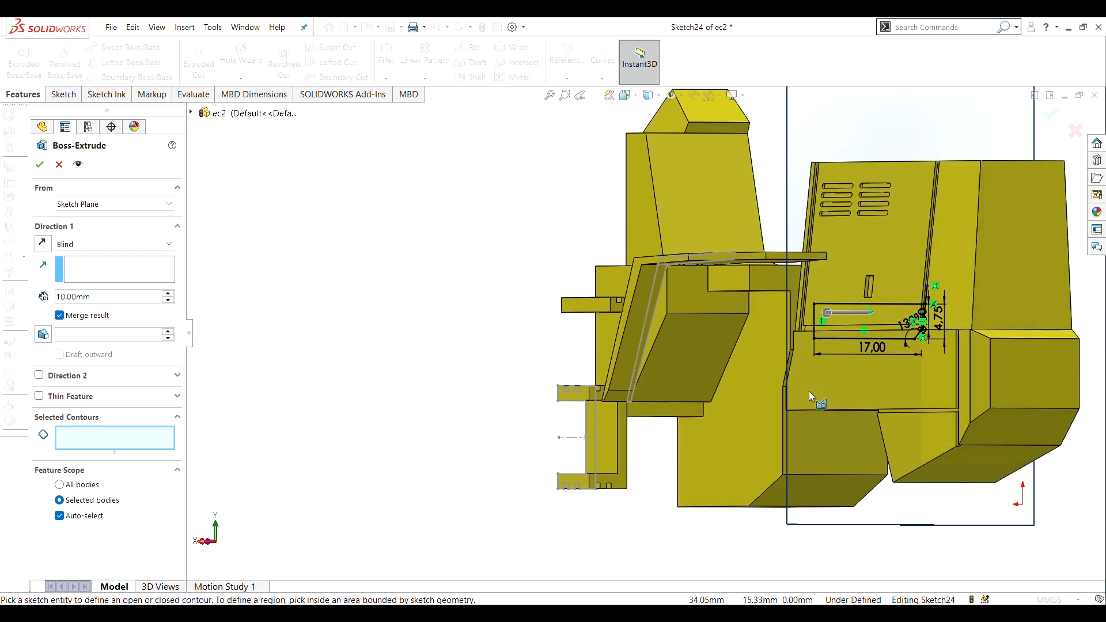
scroll(820, 323, "down", 3)
left_click(799, 330)
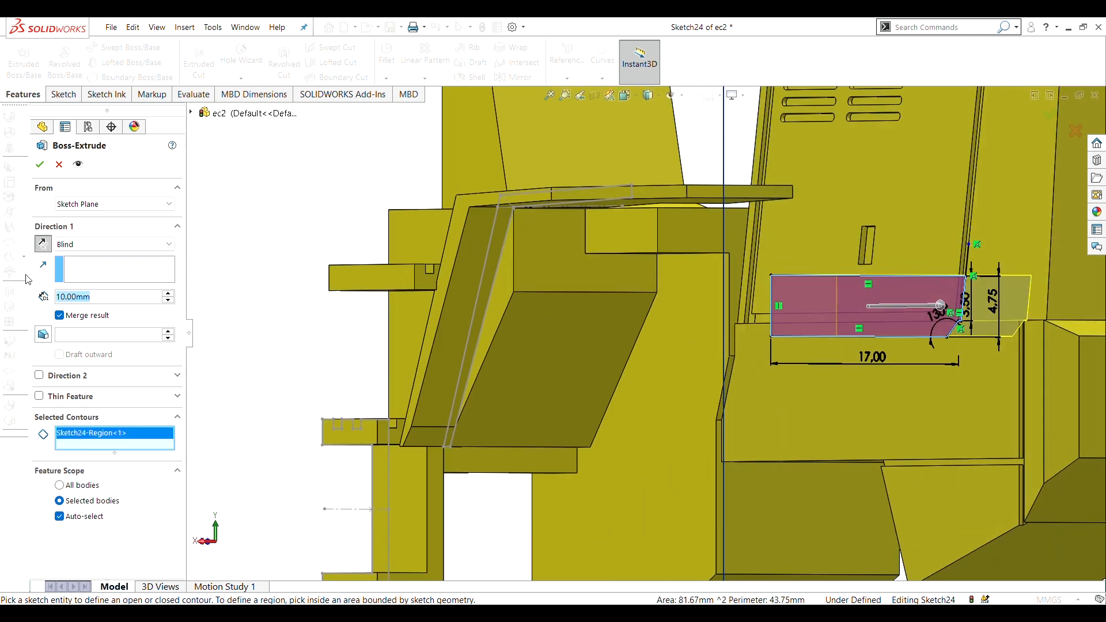
type("3")
key("Return")
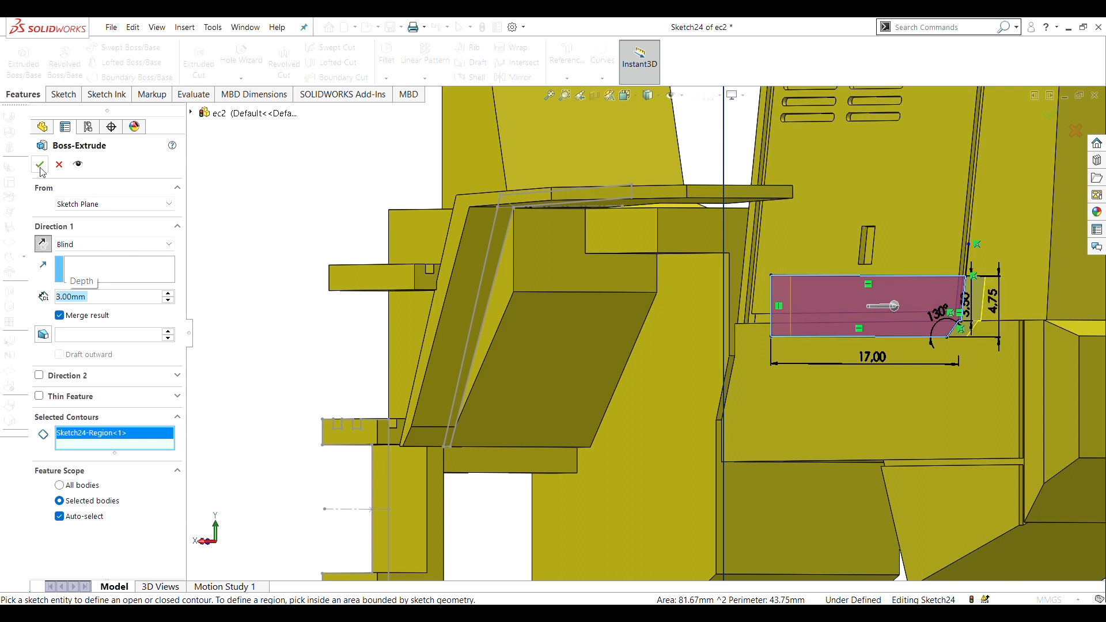
scroll(721, 401, "up", 4)
Start a sketch on the large flat top face of the base block, viewed normal to the face.
middle_click_drag(721, 401, 776, 475)
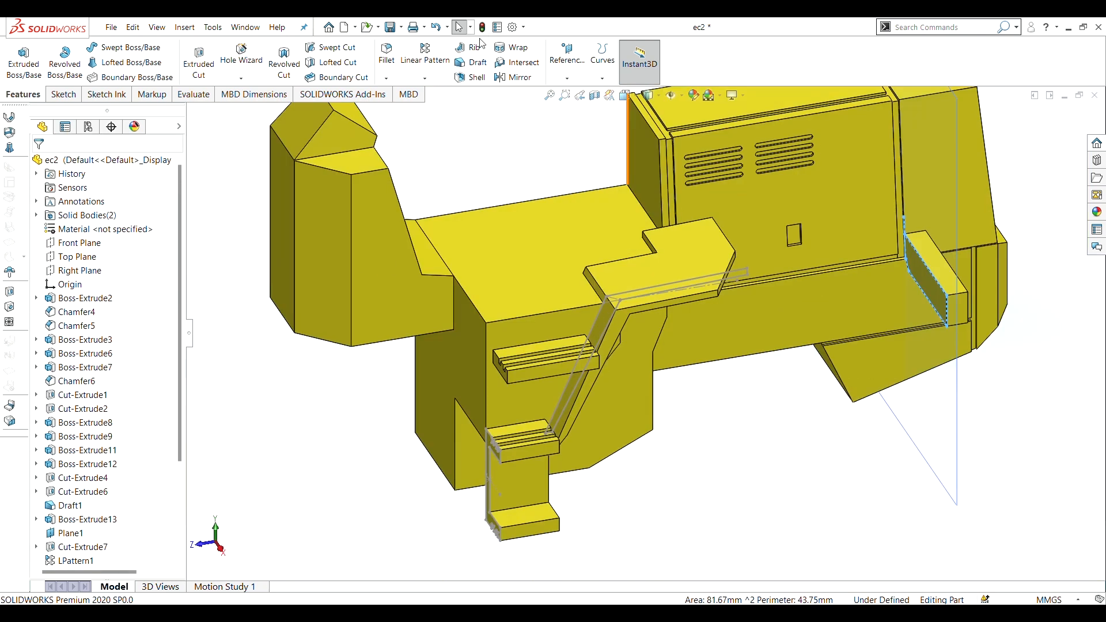
left_click(499, 219)
left_click(603, 199)
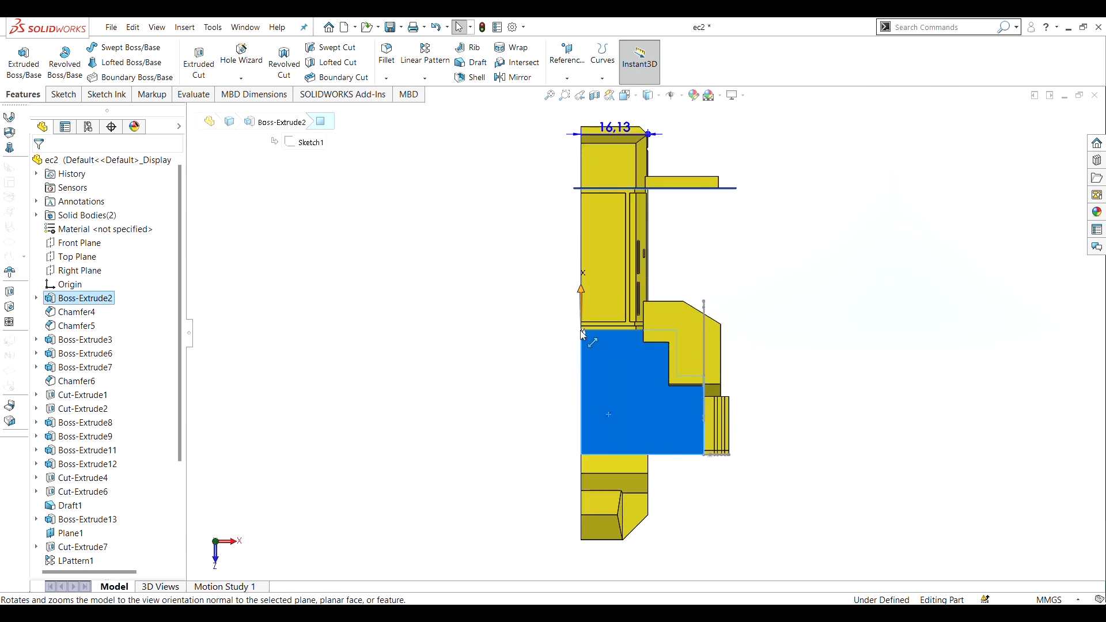
right_click(597, 365)
left_click(626, 348)
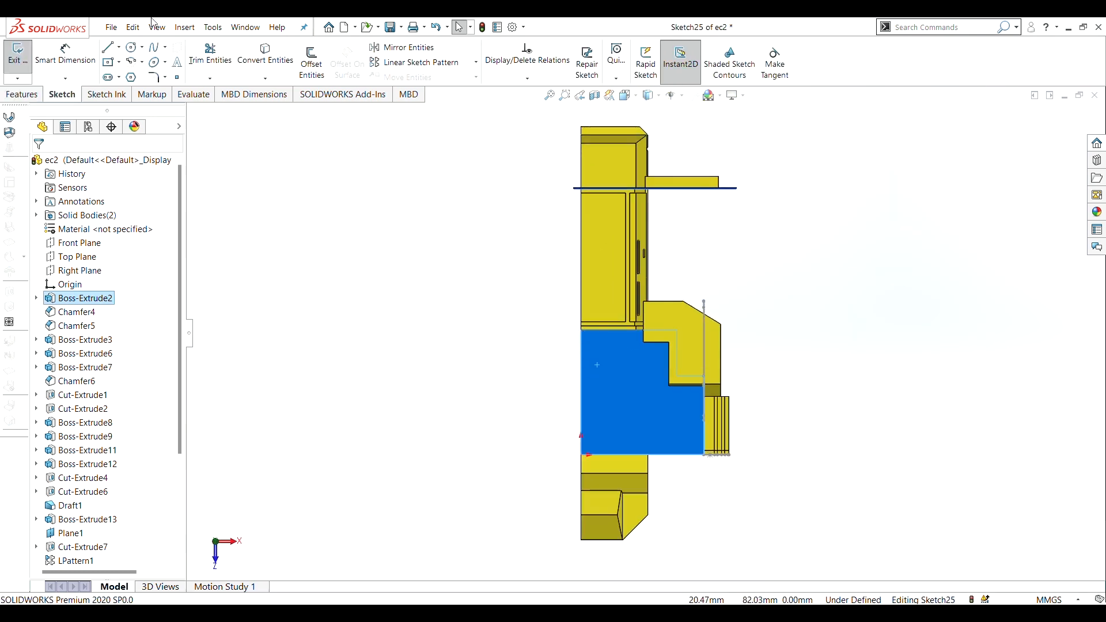
Draw a narrow upright corner rectangle on the face, starting where the adjoining block's side meets the base block's edge.
left_click(119, 62)
left_click(129, 79)
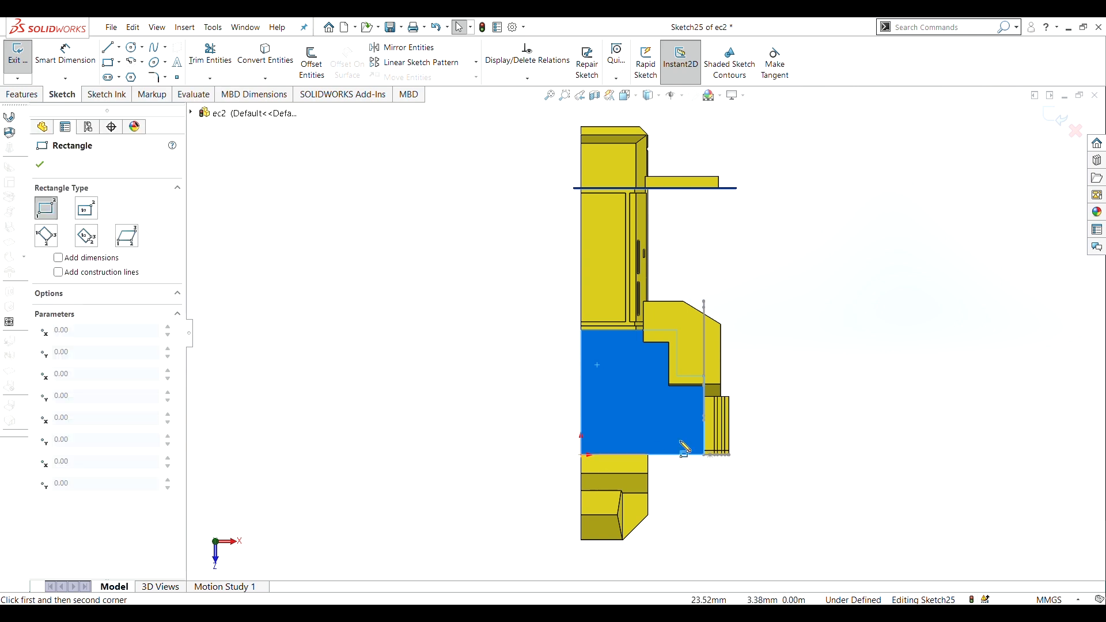
scroll(605, 415, "down", 5)
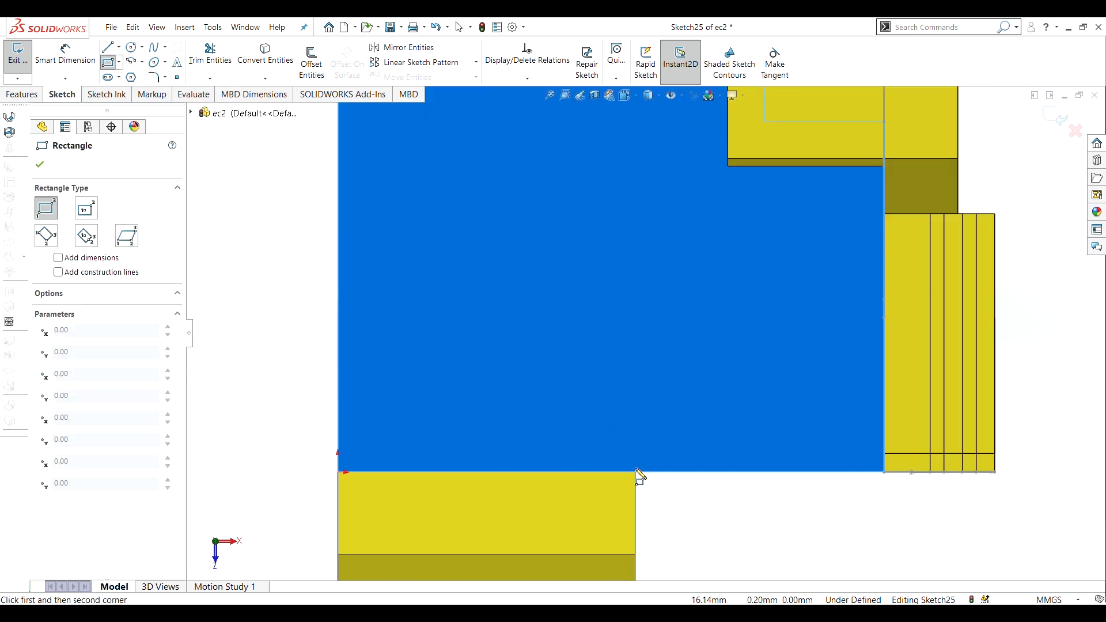
left_click(636, 472)
left_click(692, 195)
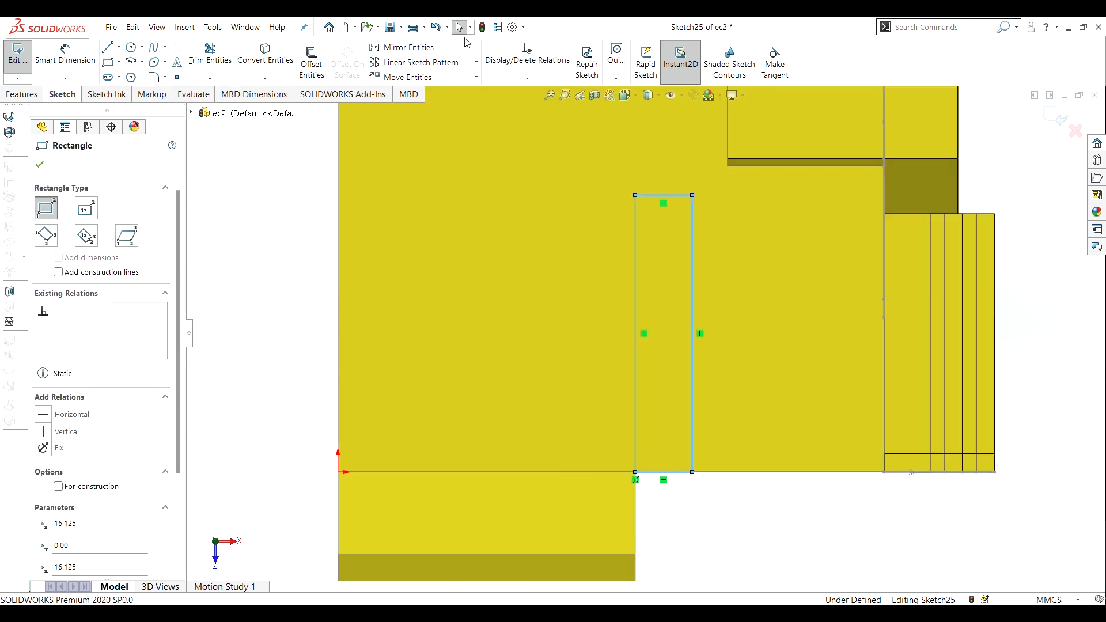
key("d")
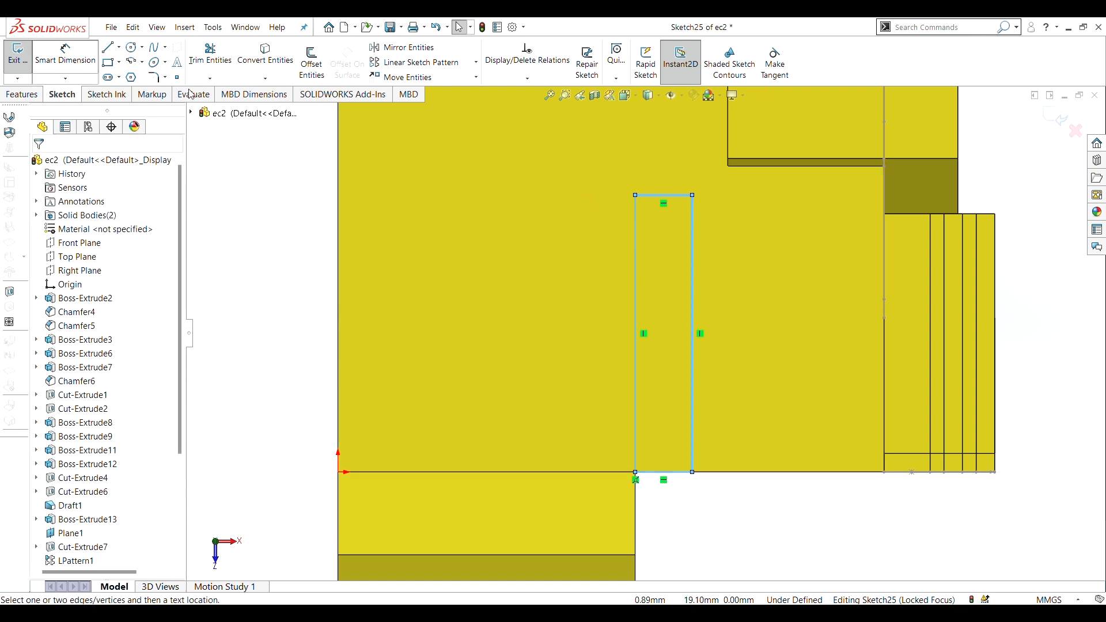
Dimension the narrow rectangle on the base block's top face to 16 mm long and 0.75 mm wide.
left_click(634, 217)
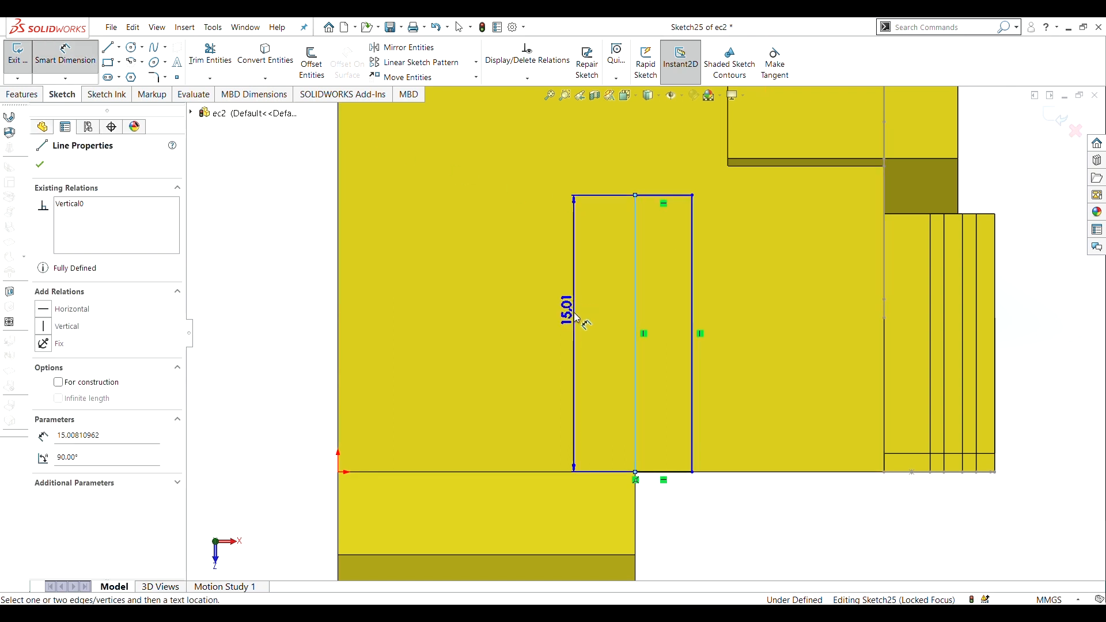
left_click(599, 347)
type("16")
key("Return")
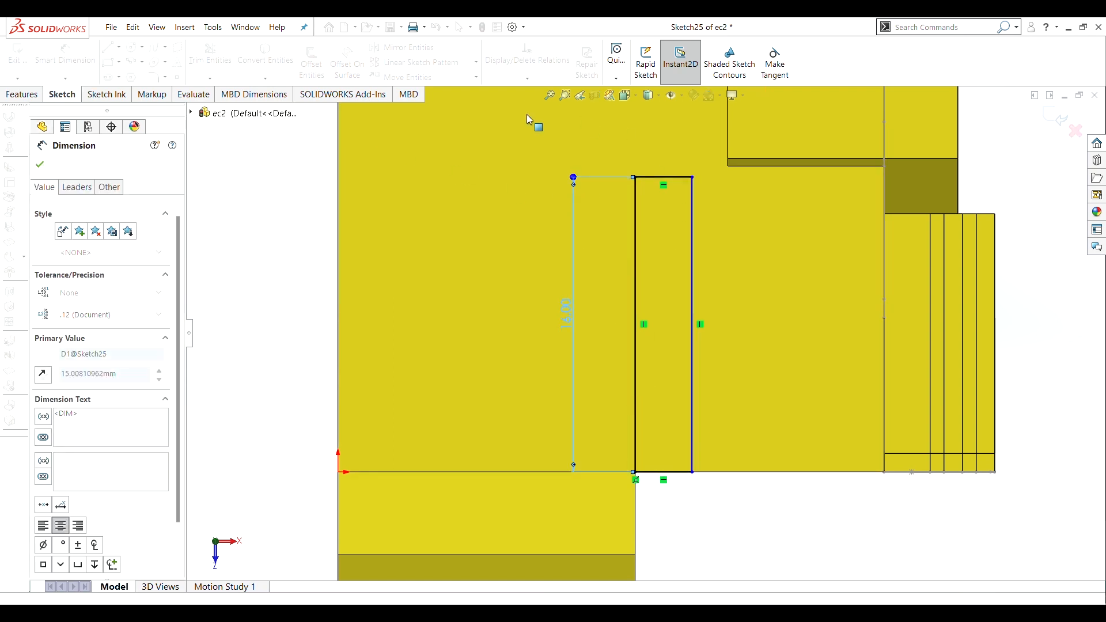
key("Escape")
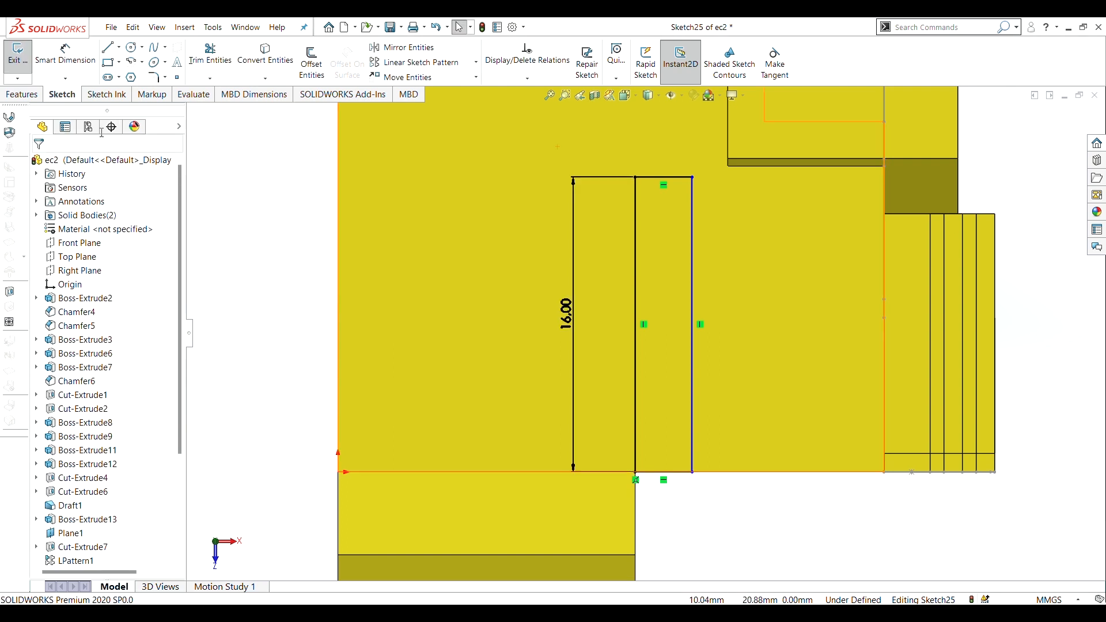
key("d")
left_click(654, 178)
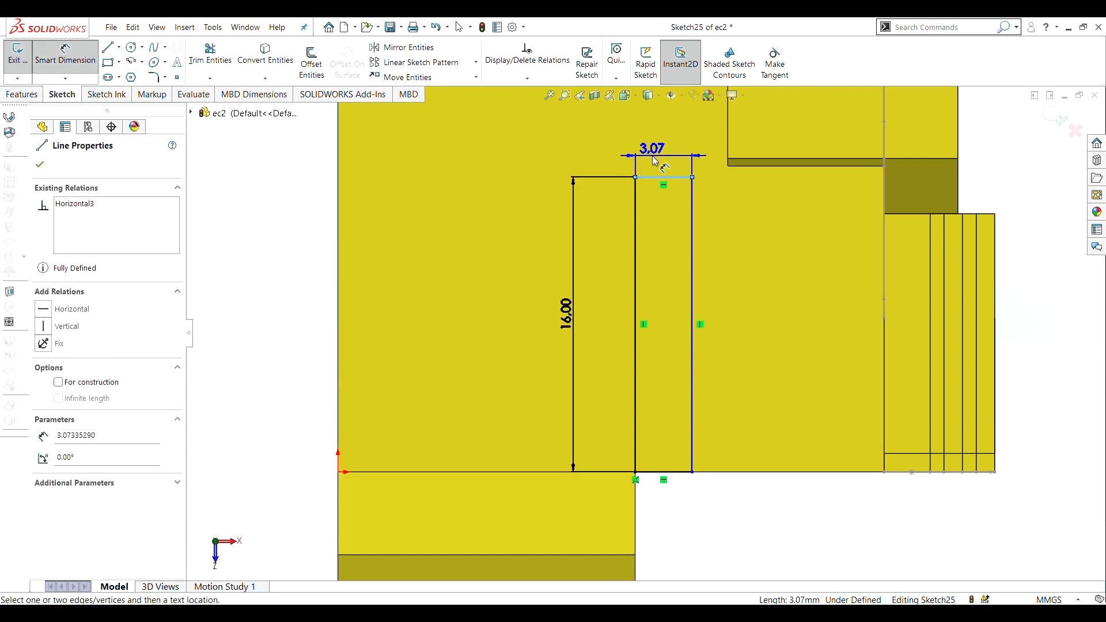
left_click(662, 160)
type("0.75")
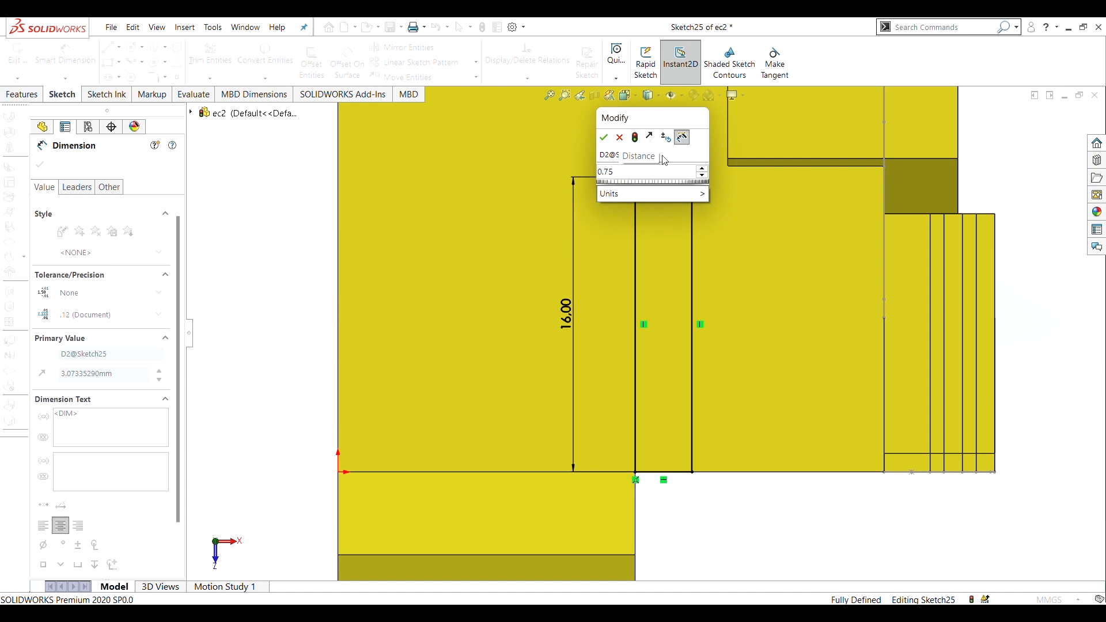
key("Return")
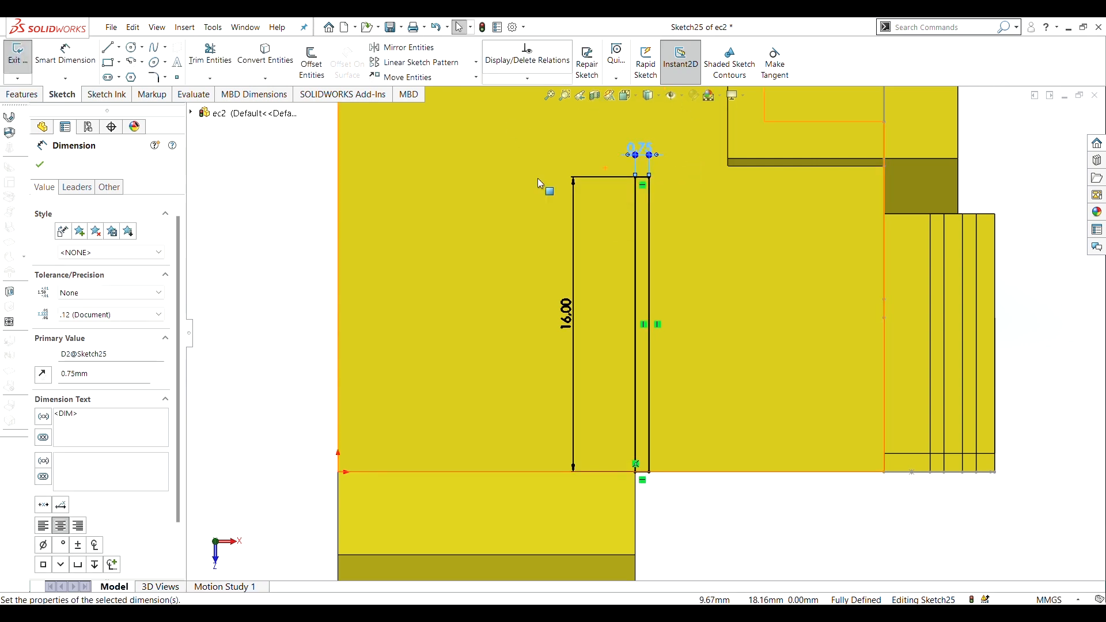
Cut the narrow rectangle 0.35 mm deep as a blind extruded cut into the base block's top face.
left_click(21, 96)
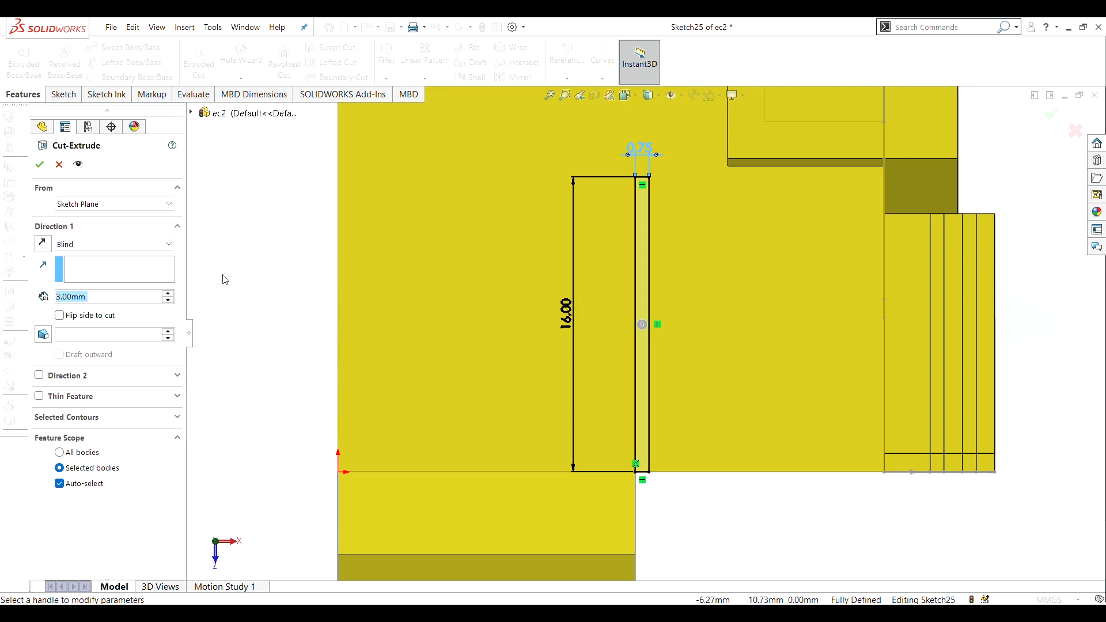
type("0.35")
key("Return")
scroll(751, 469, "down", 2)
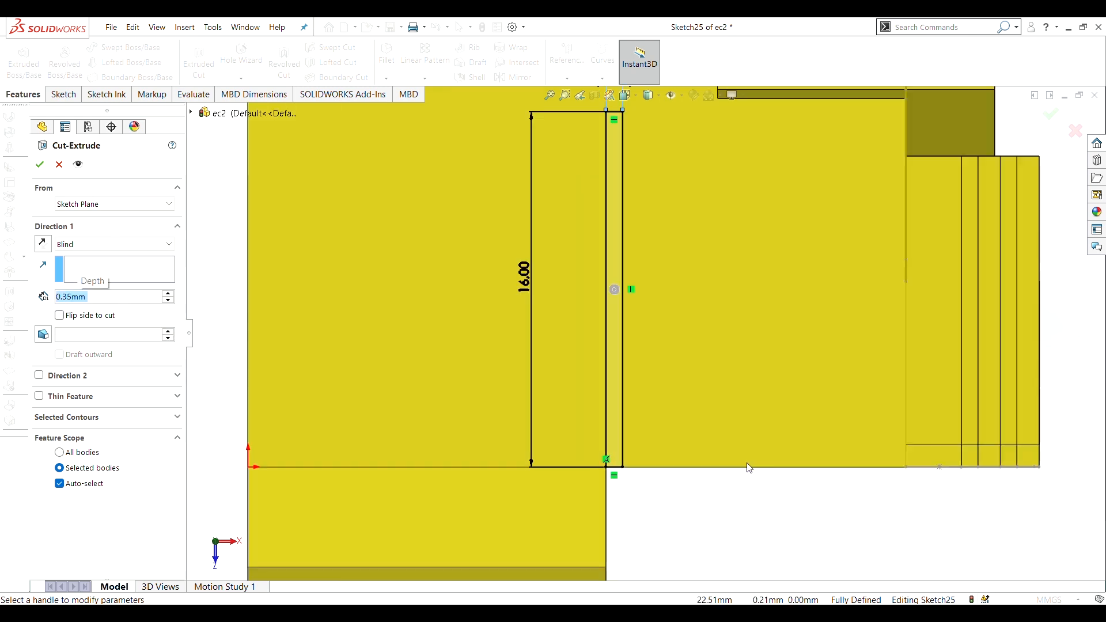
middle_click_drag(716, 447, 675, 293)
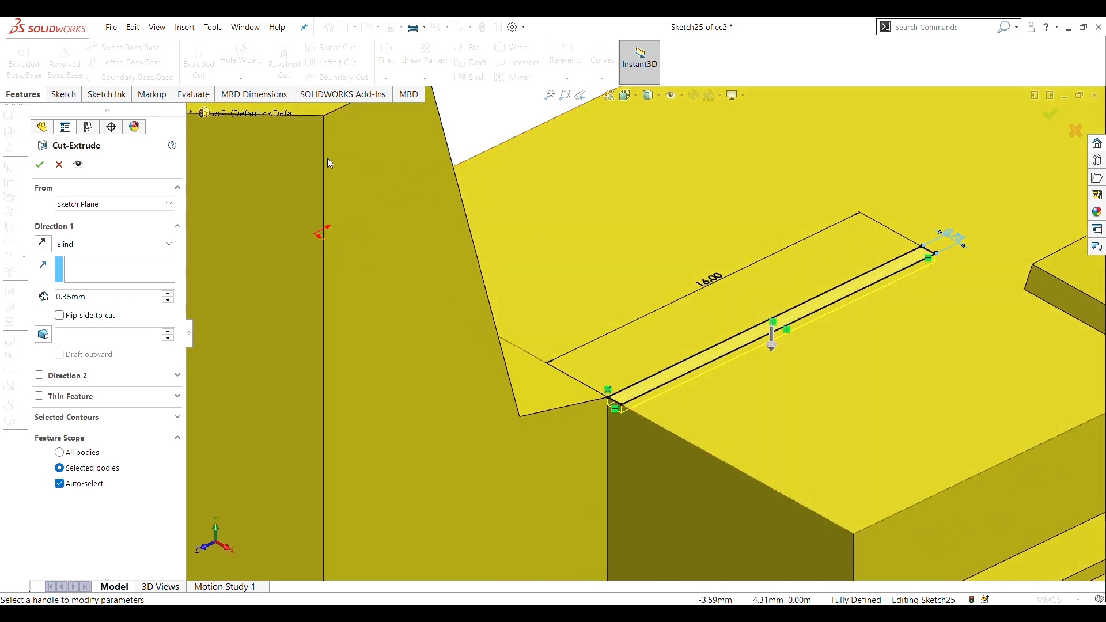
left_click(53, 170)
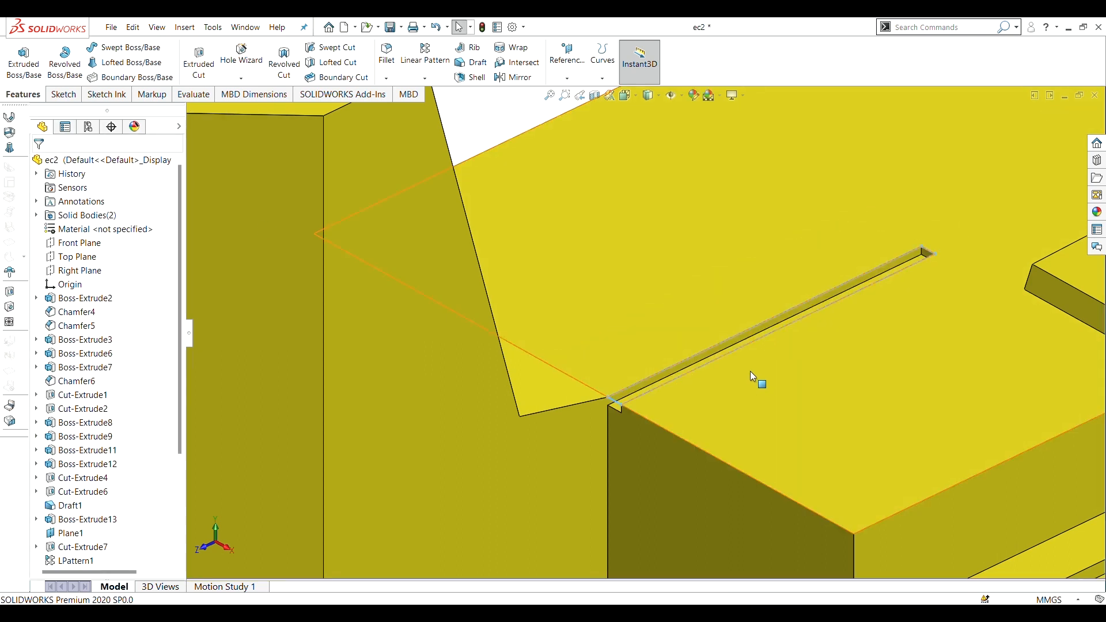
Chamfer the top edge at the groove's closed end with the asymmetric distance-distance type, using 2 mm and 0.35 mm.
scroll(750, 371, "up", 3)
scroll(677, 235, "down", 3)
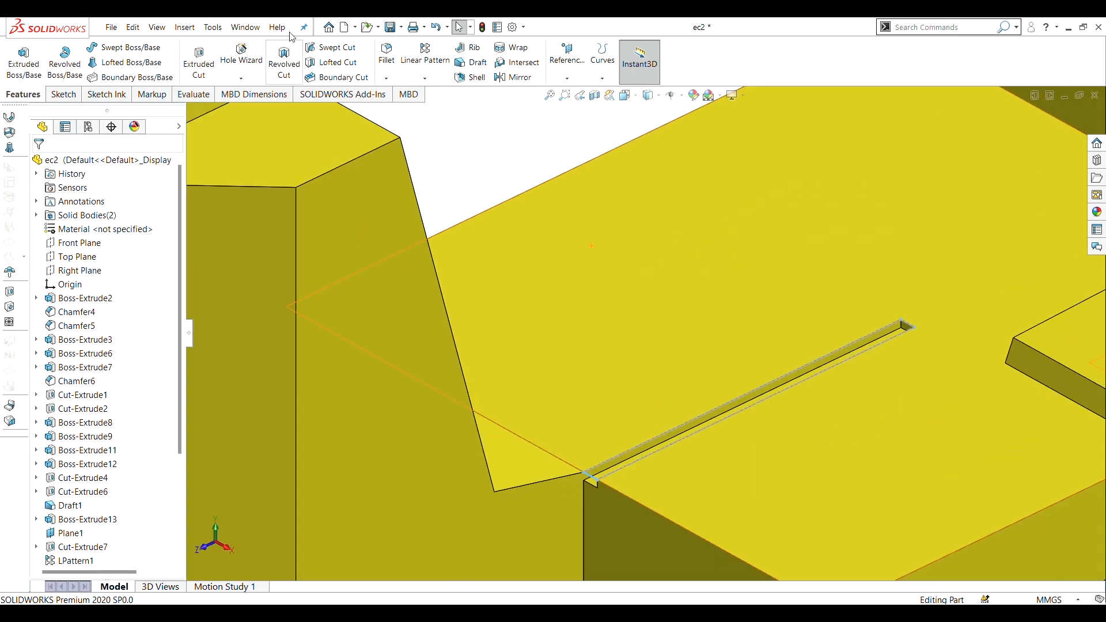
left_click(387, 81)
left_click(415, 107)
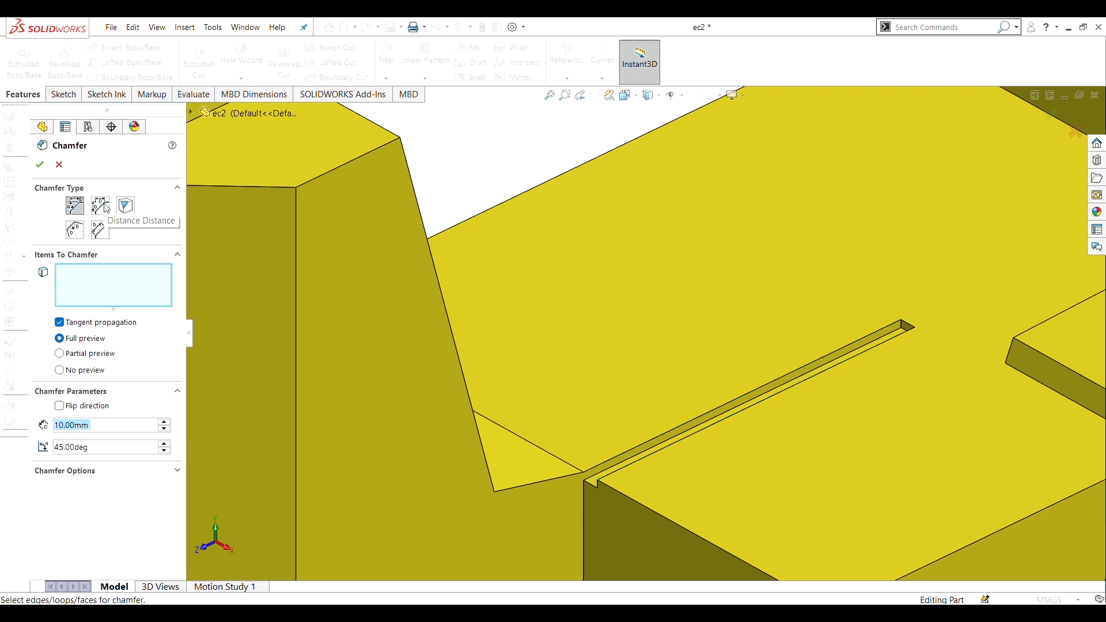
left_click(106, 208)
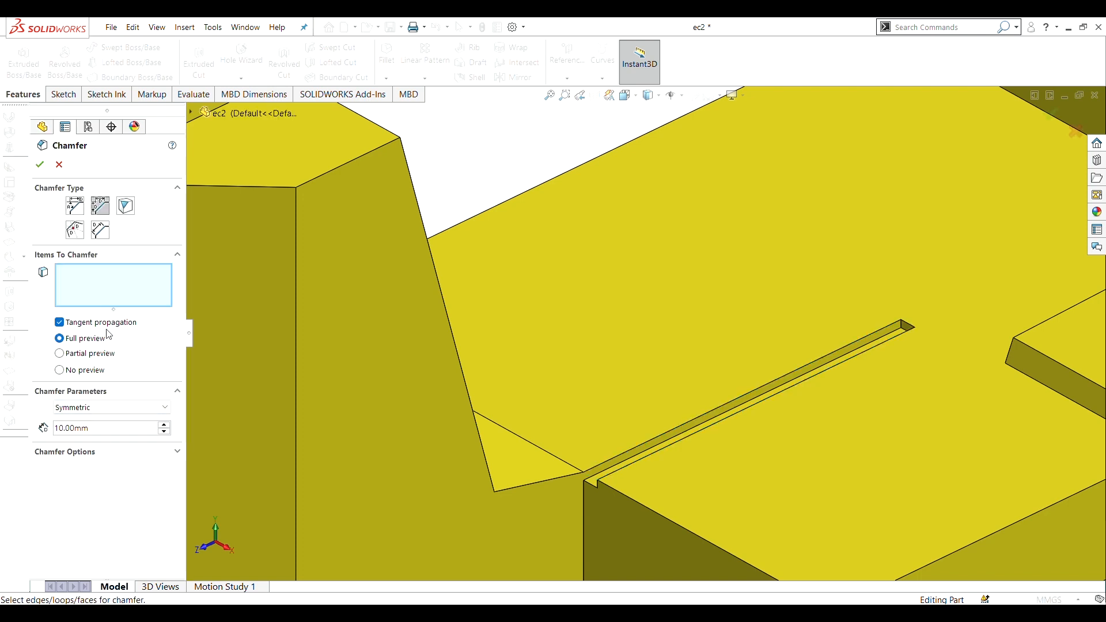
left_click(147, 407)
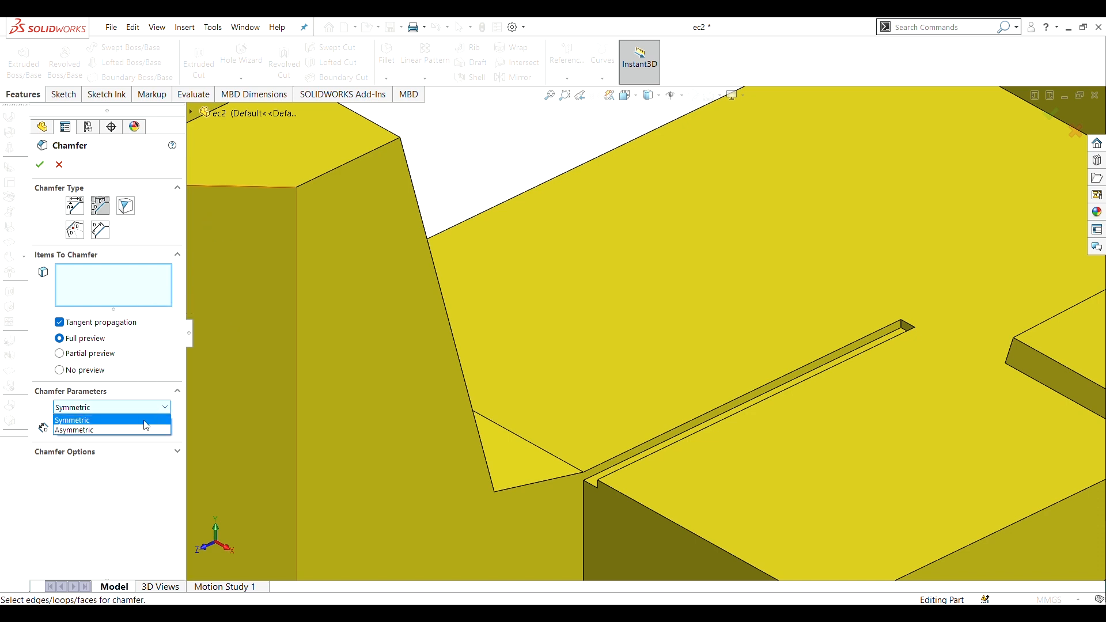
left_click(139, 420)
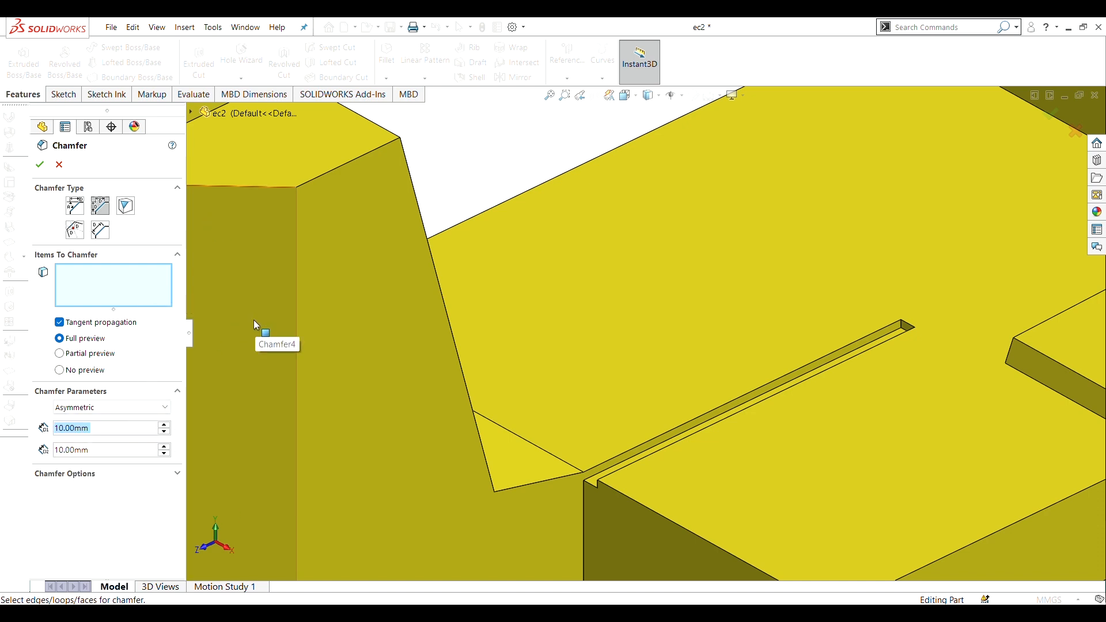
type("2\\")
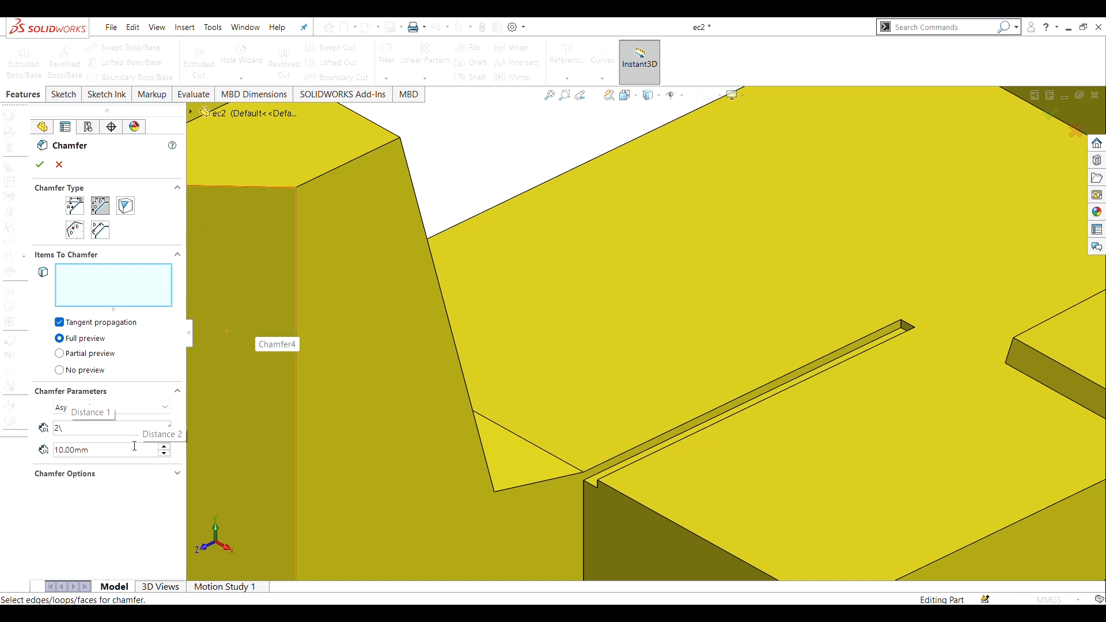
key("Return")
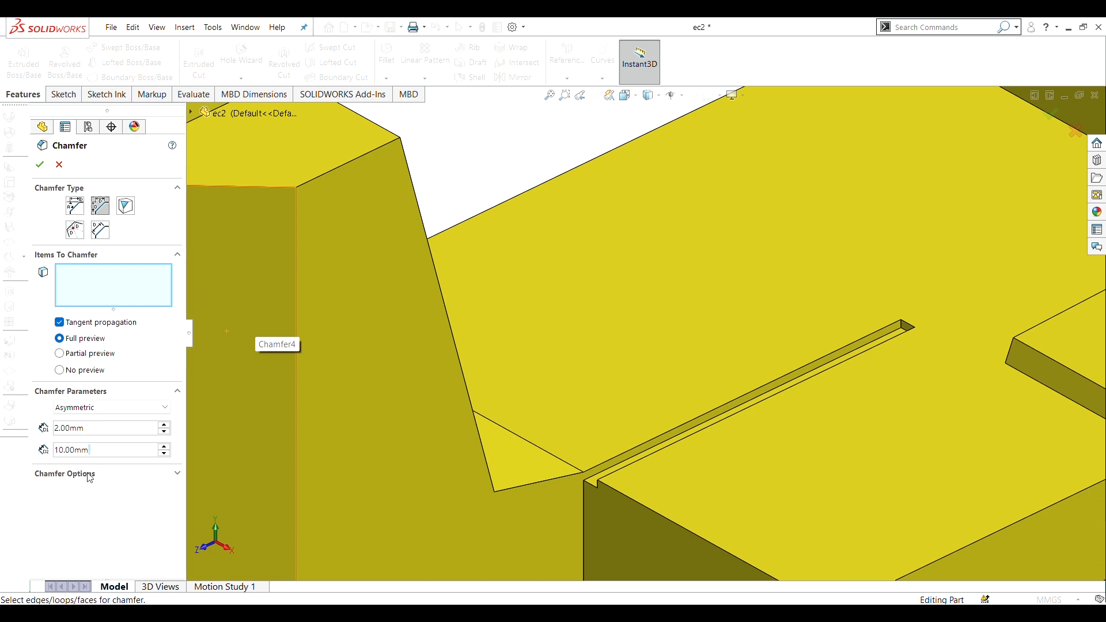
type("0.")
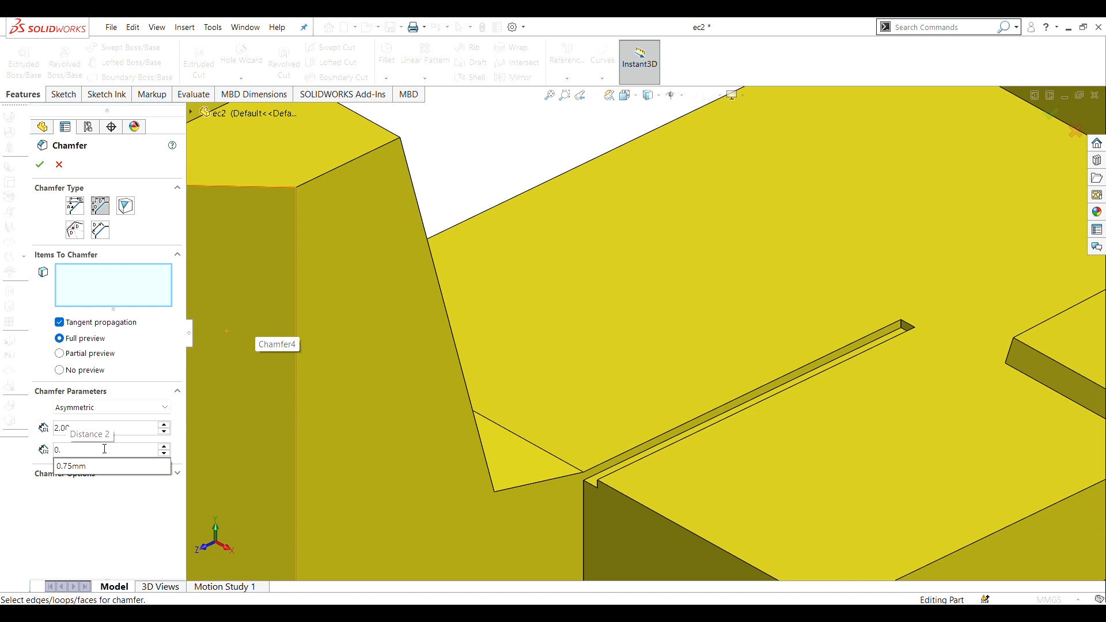
type("35")
key("Return")
scroll(833, 296, "down", 5)
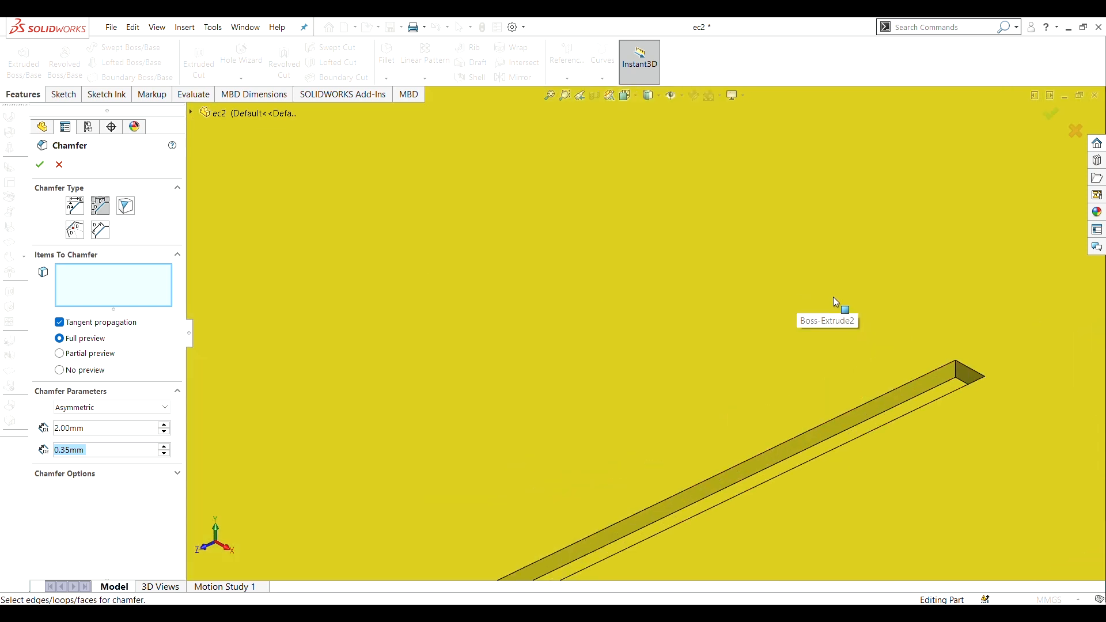
left_click(965, 366)
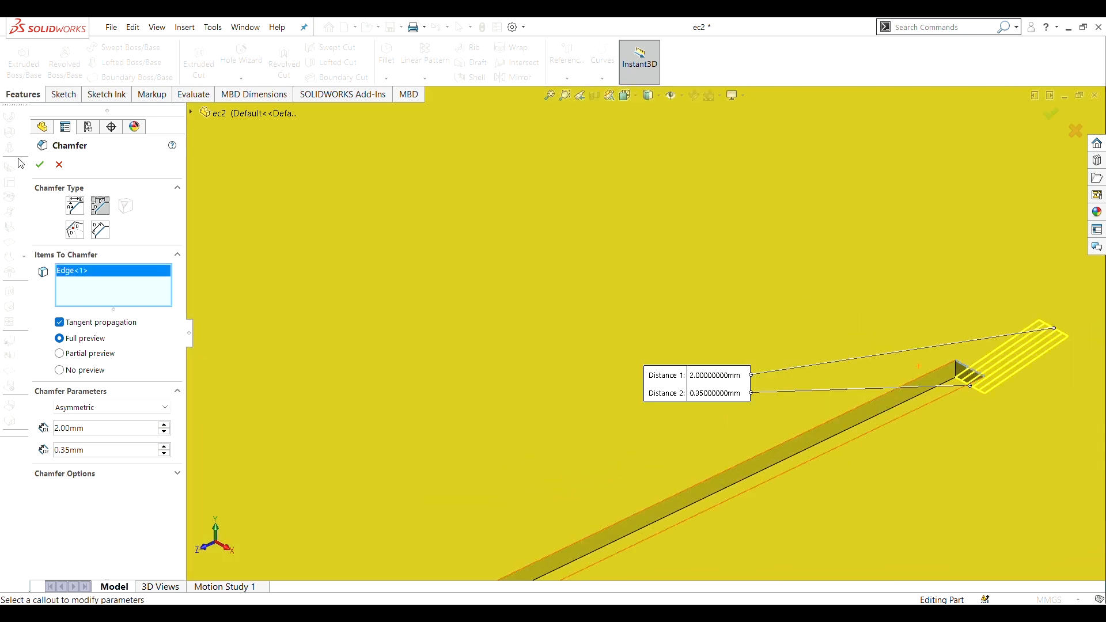
left_click(39, 165)
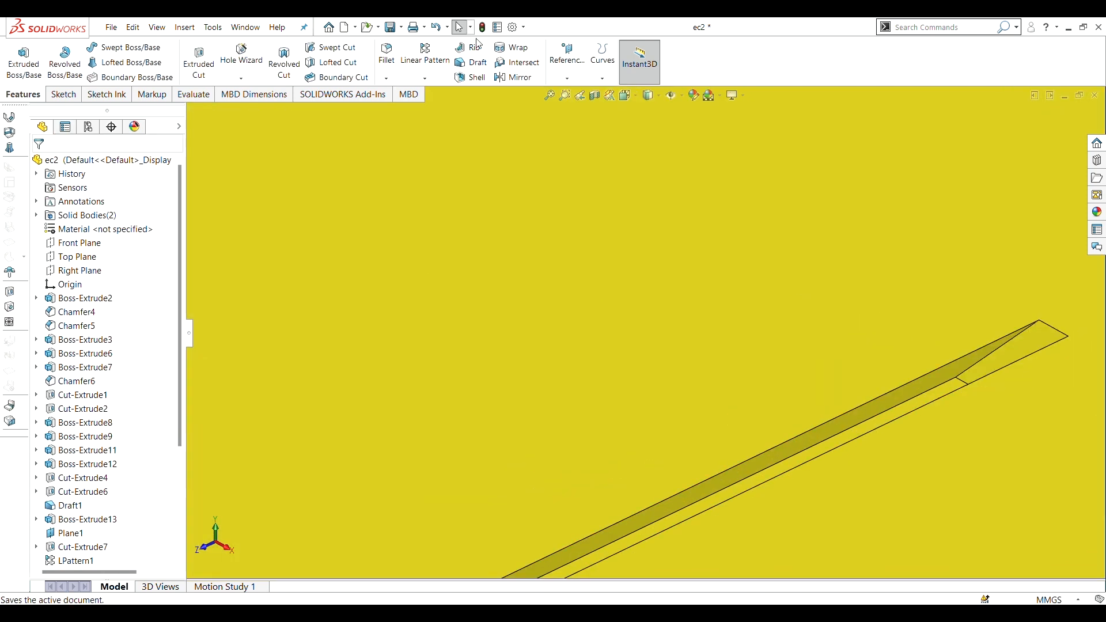
Start a new 3D sketch for the grooved step on the side of the base block.
scroll(425, 185, "up", 5)
scroll(425, 184, "up", 2)
left_click(63, 94)
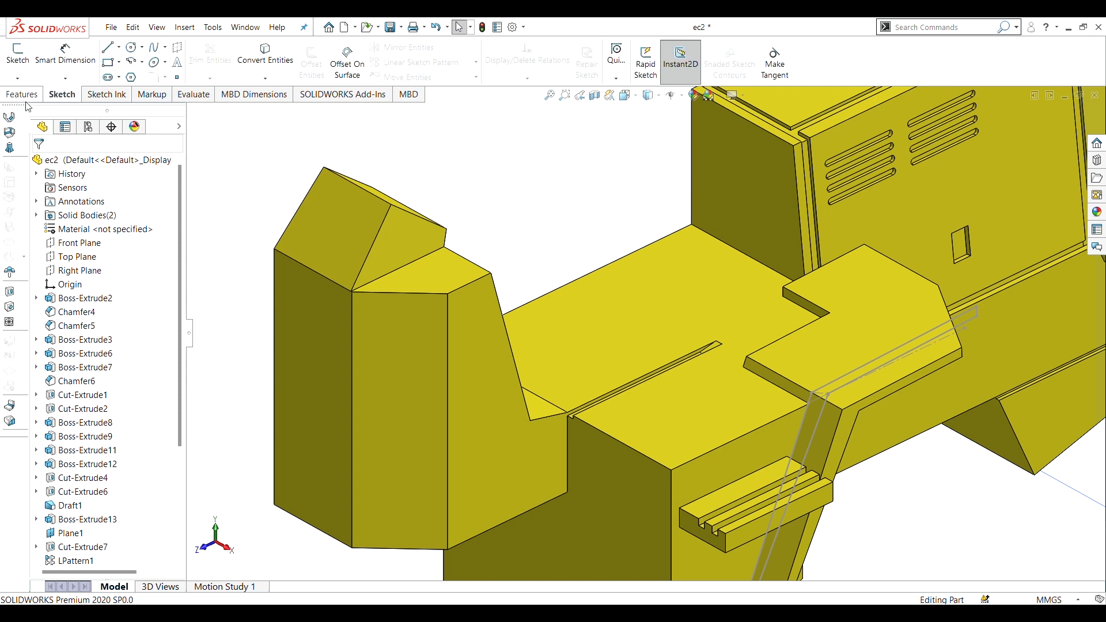
left_click(25, 96)
left_click(54, 96)
left_click(18, 79)
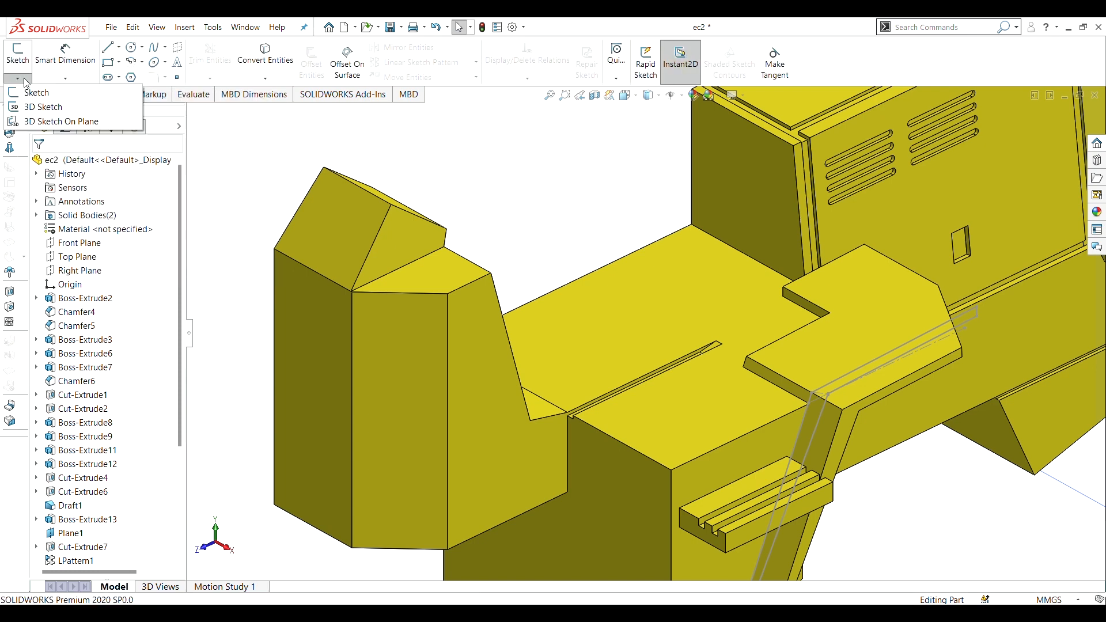
left_click(38, 107)
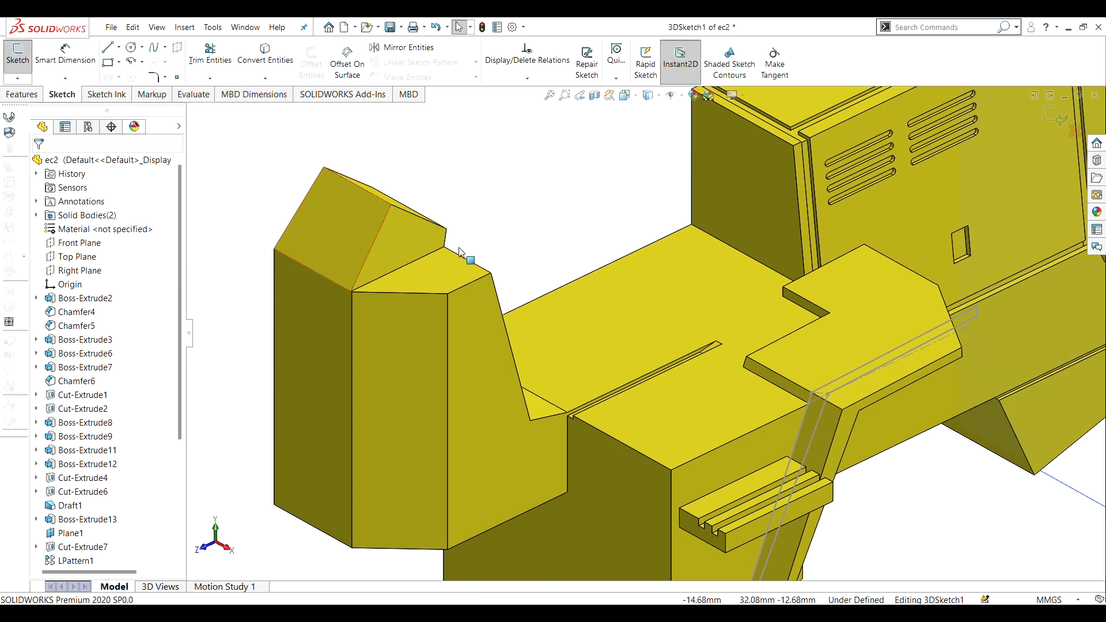
Draw a centerline about 5.28 mm long along the Z axis on the grooved step's top face, starting from its end edge.
left_click(120, 48)
left_click(140, 76)
scroll(807, 497, "down", 4)
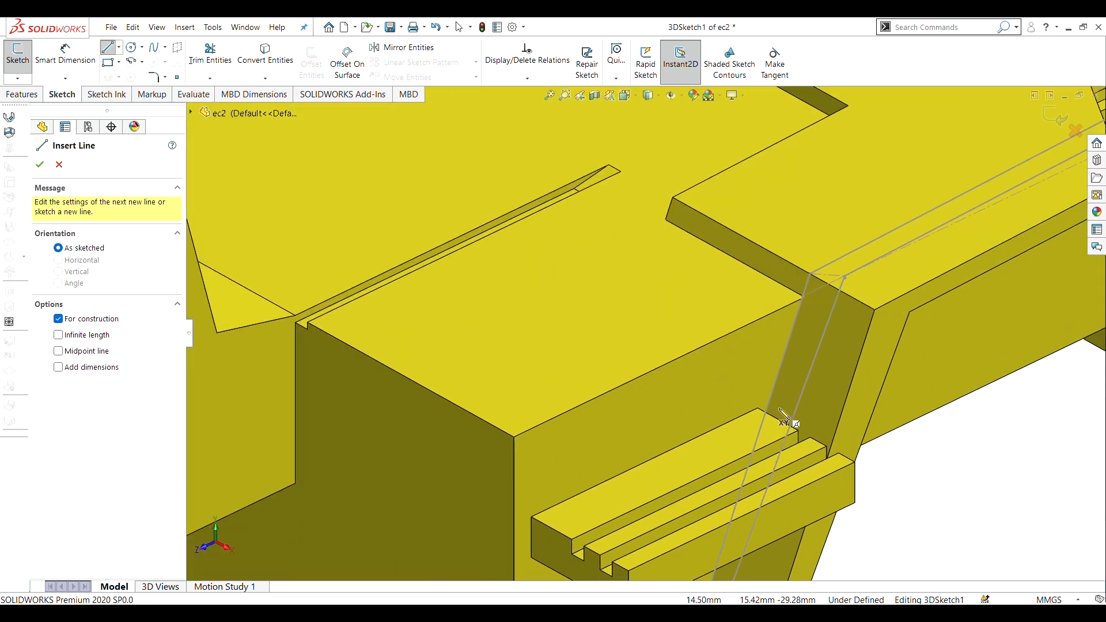
left_click(775, 419)
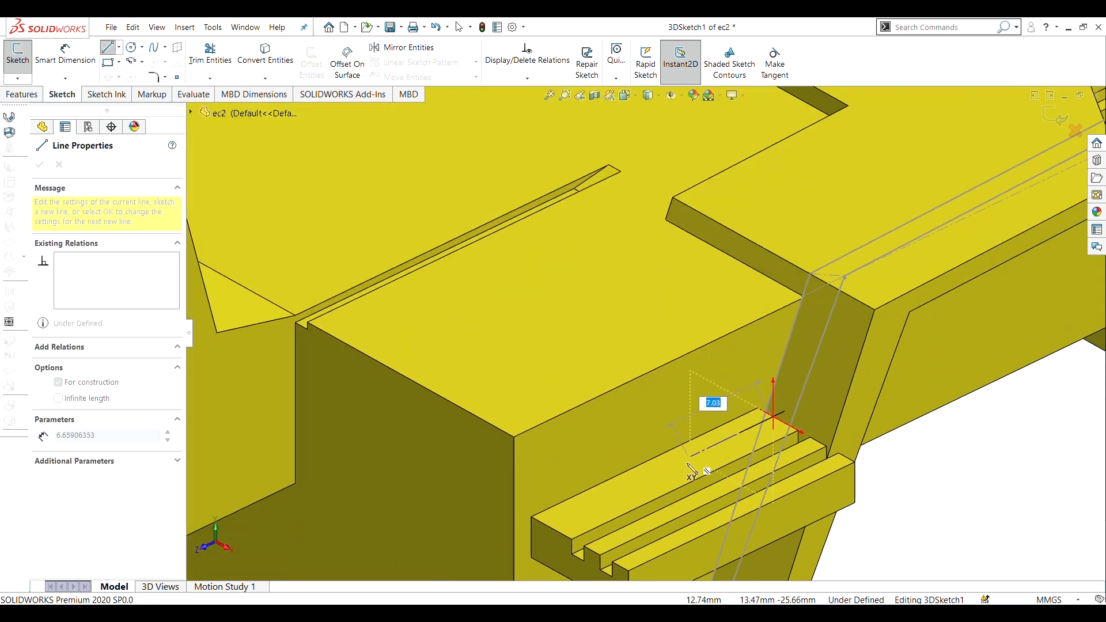
scroll(698, 461, "up", 2)
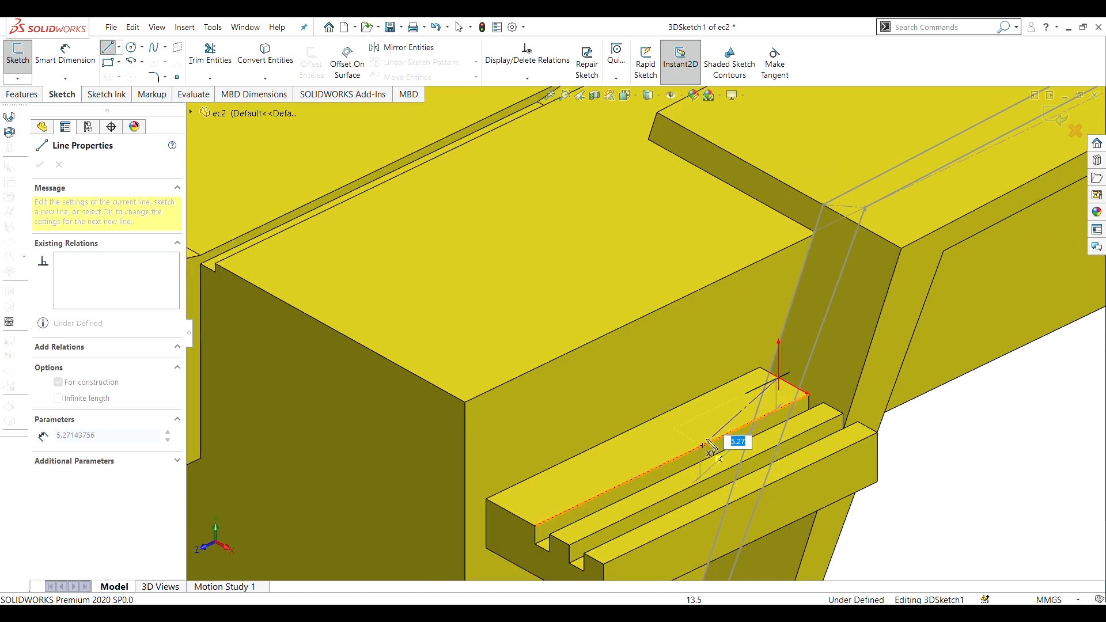
middle_click_drag(639, 413, 601, 350)
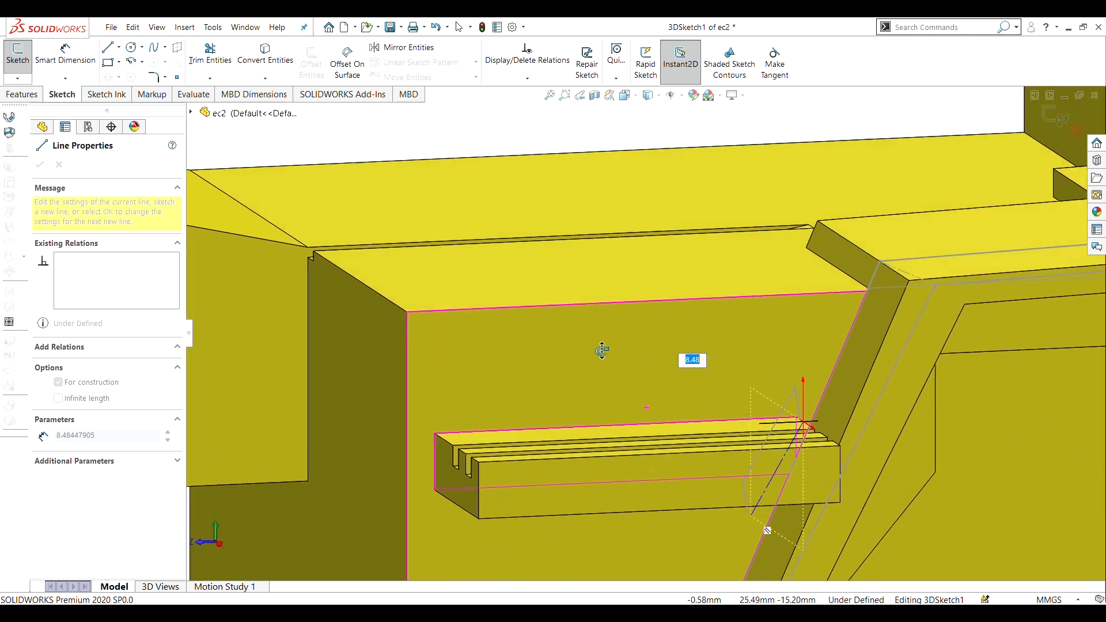
scroll(742, 381, "down", 2)
middle_click_drag(742, 381, 736, 464)
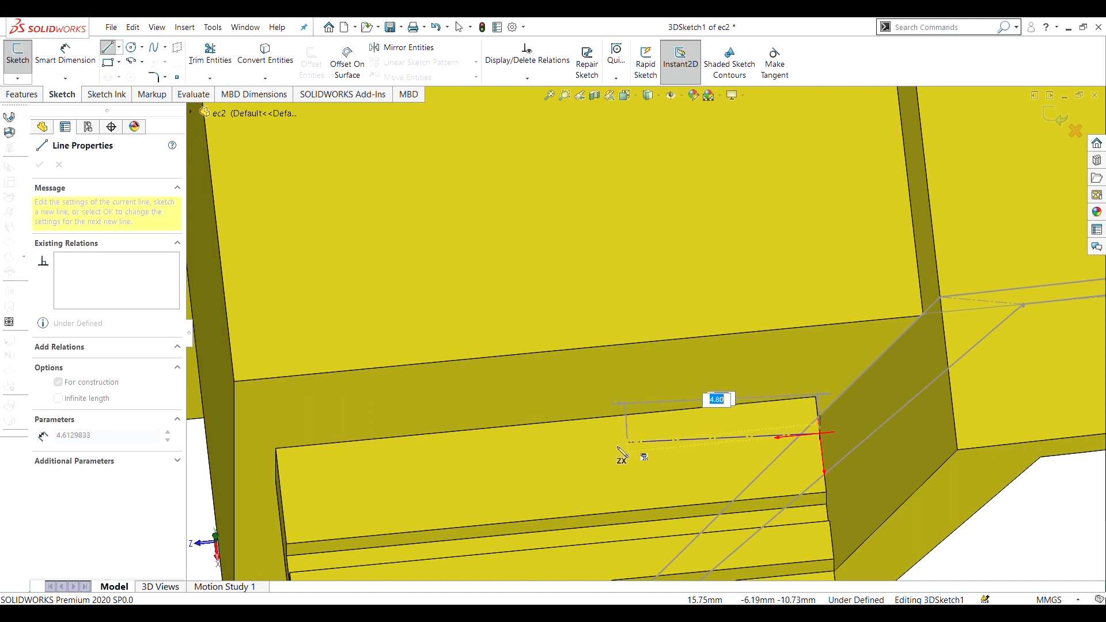
left_click(600, 454)
key("Escape")
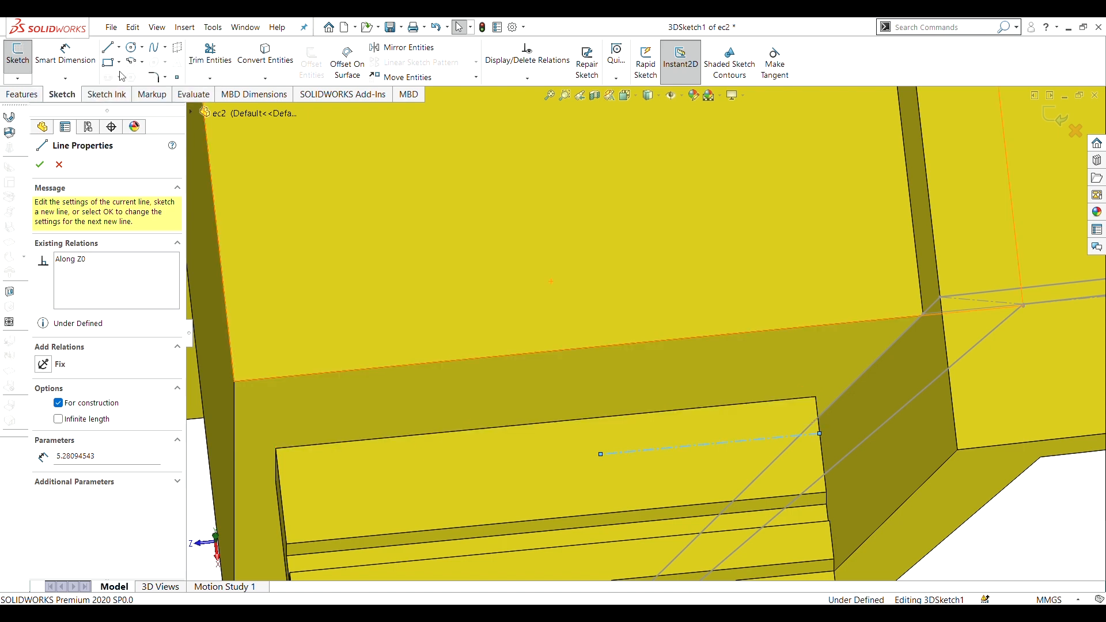
Draw a second centerline about 1.54 mm long from the first one's free end, perpendicular to it, to the edge beside the groove.
left_click(119, 46)
left_click(124, 77)
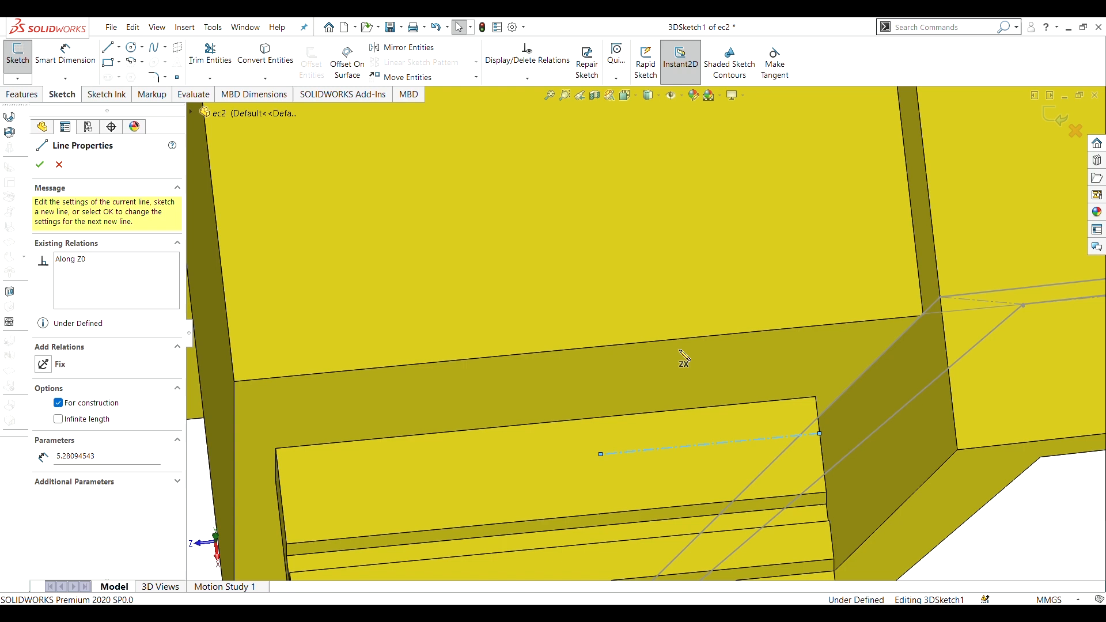
left_click(600, 454)
scroll(603, 501, "down", 5)
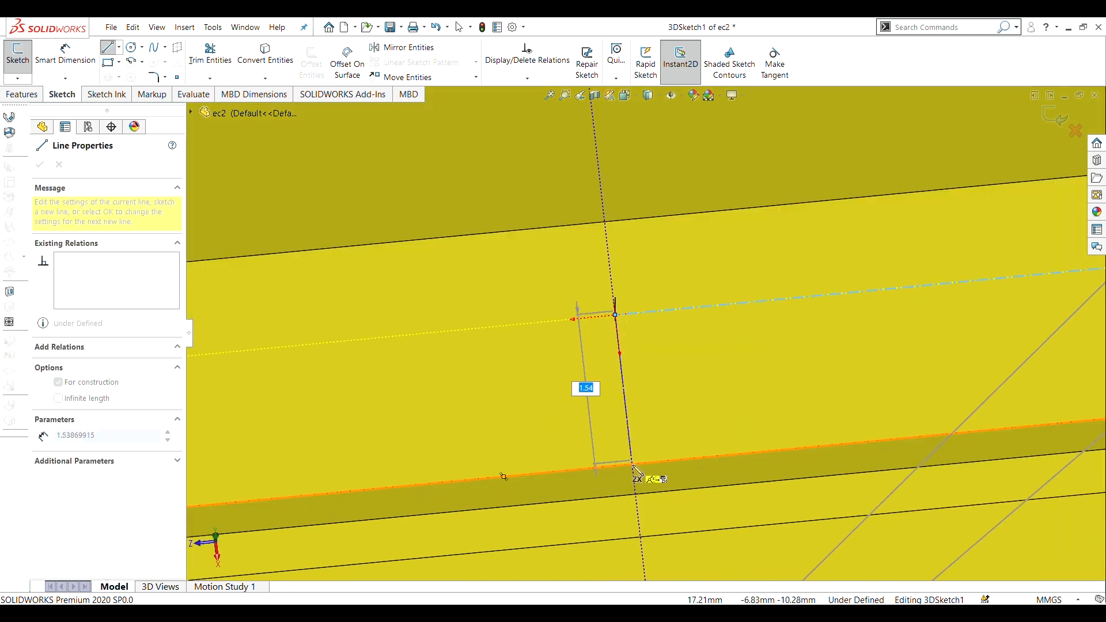
left_click(633, 466)
scroll(507, 230, "up", 3)
right_click(507, 229)
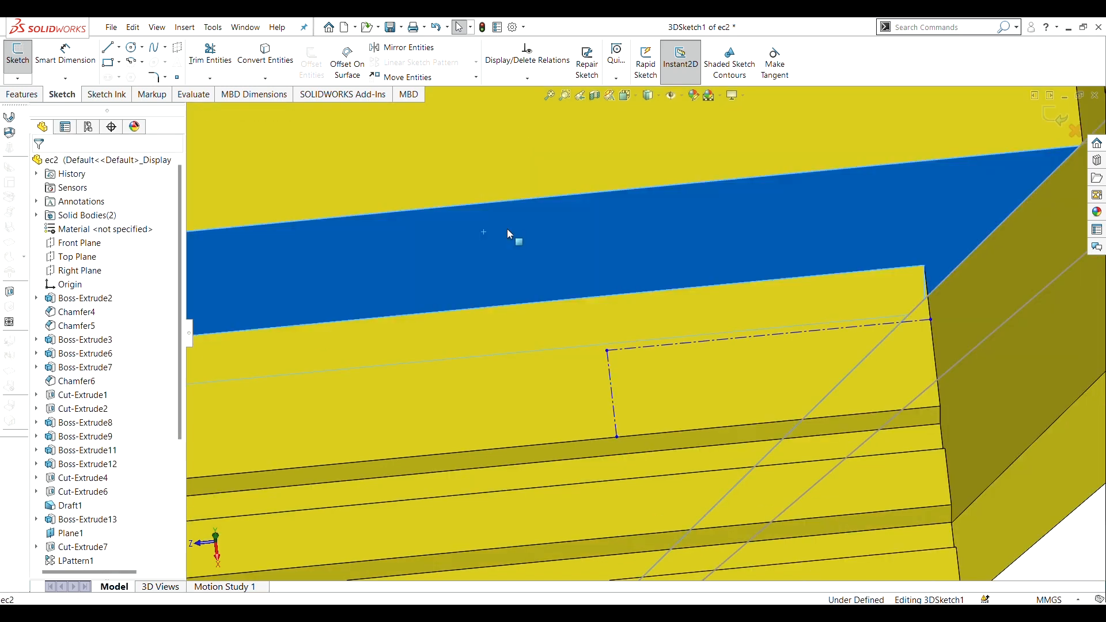
Dimension the centerline along the Z axis on the grooved step's top face and set its length to 1.5 mm.
left_click(600, 215)
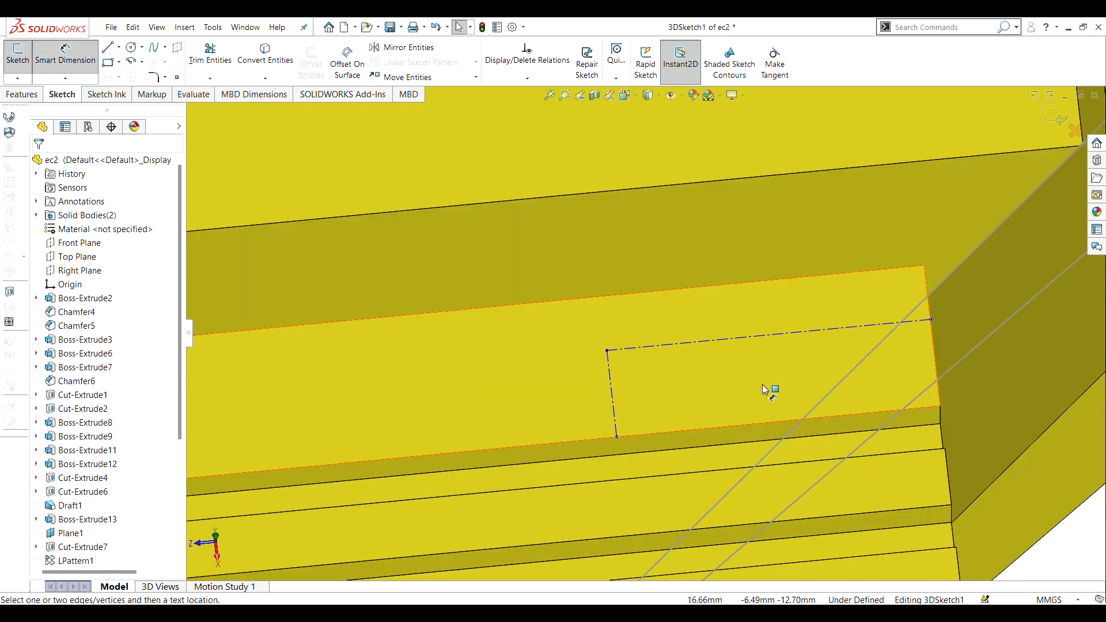
left_click(723, 340)
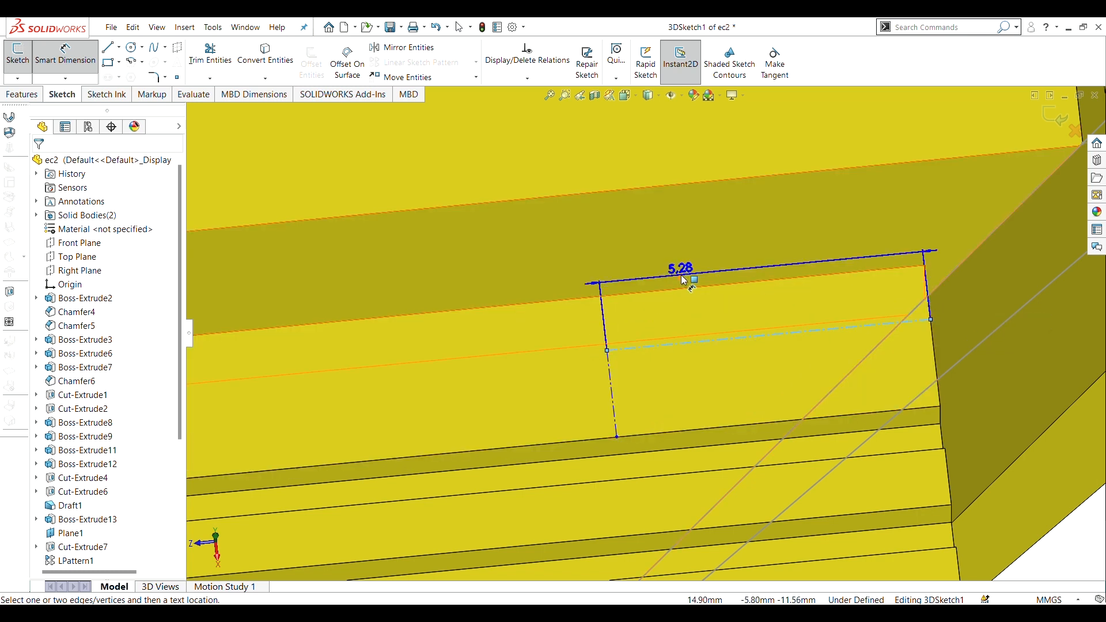
scroll(681, 279, "up", 1)
middle_click_drag(679, 274, 676, 171)
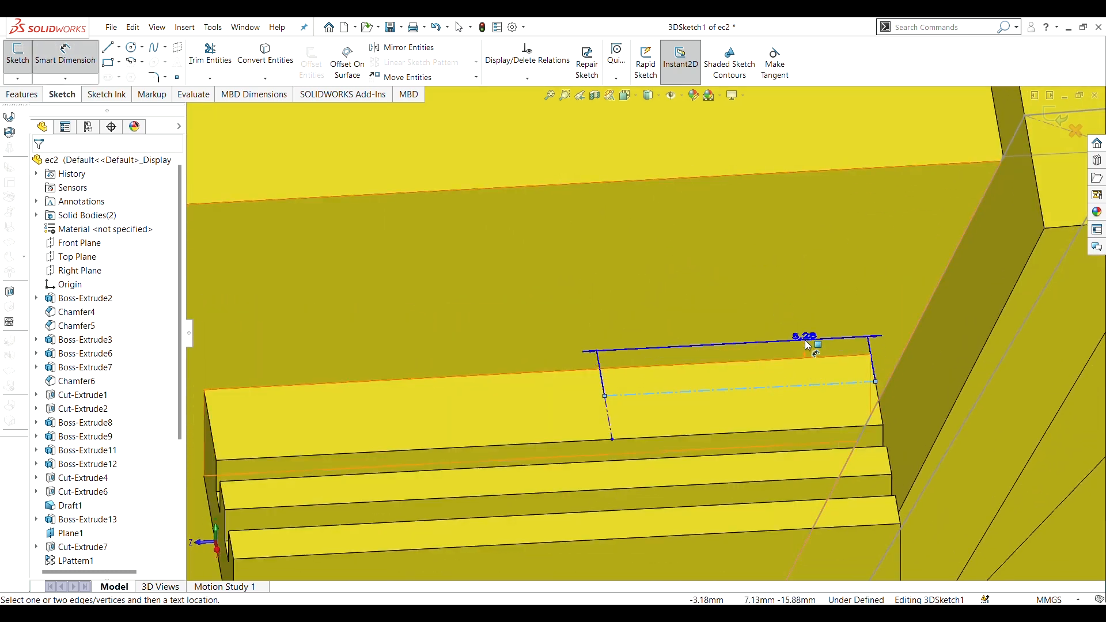
left_click(816, 345)
left_click(892, 458)
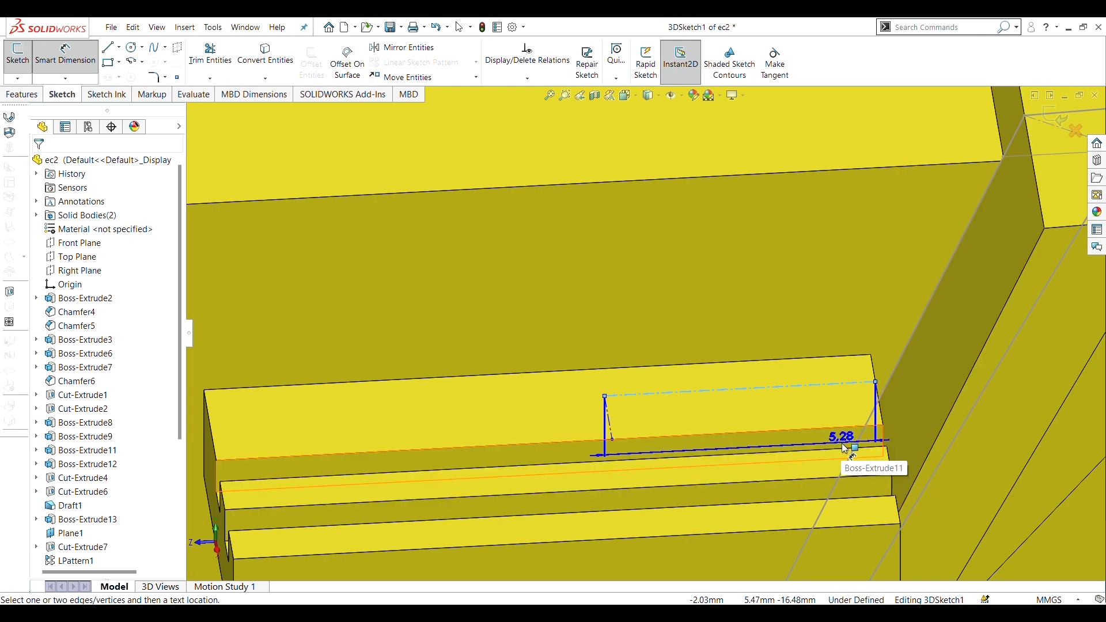
left_click(812, 461)
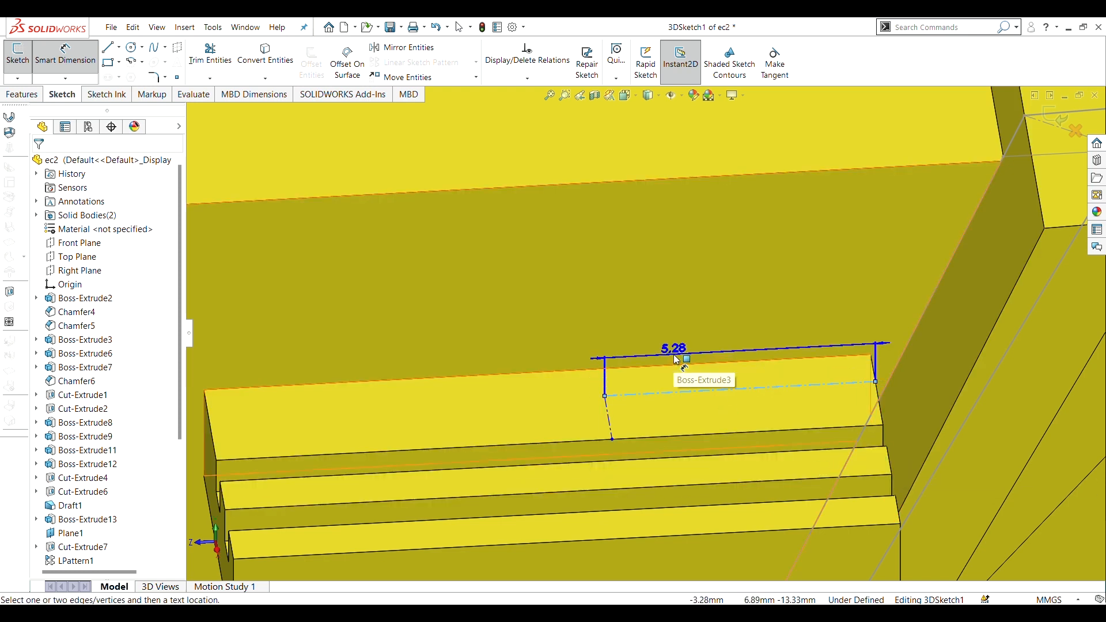
scroll(534, 296, "up", 1)
scroll(535, 296, "up", 7)
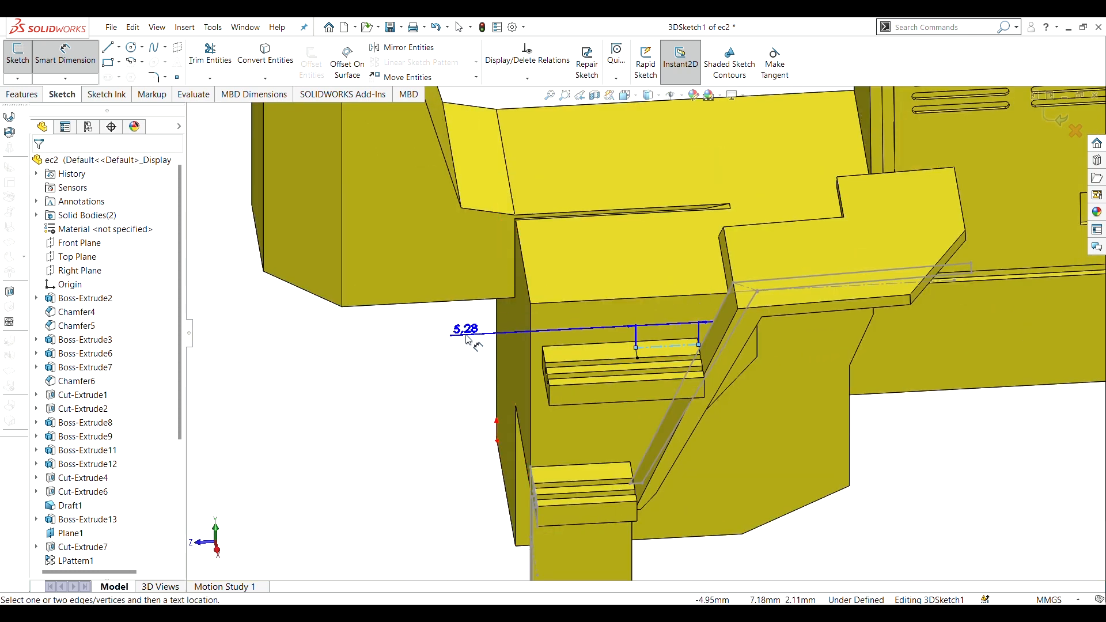
left_click(468, 335)
type("1.5")
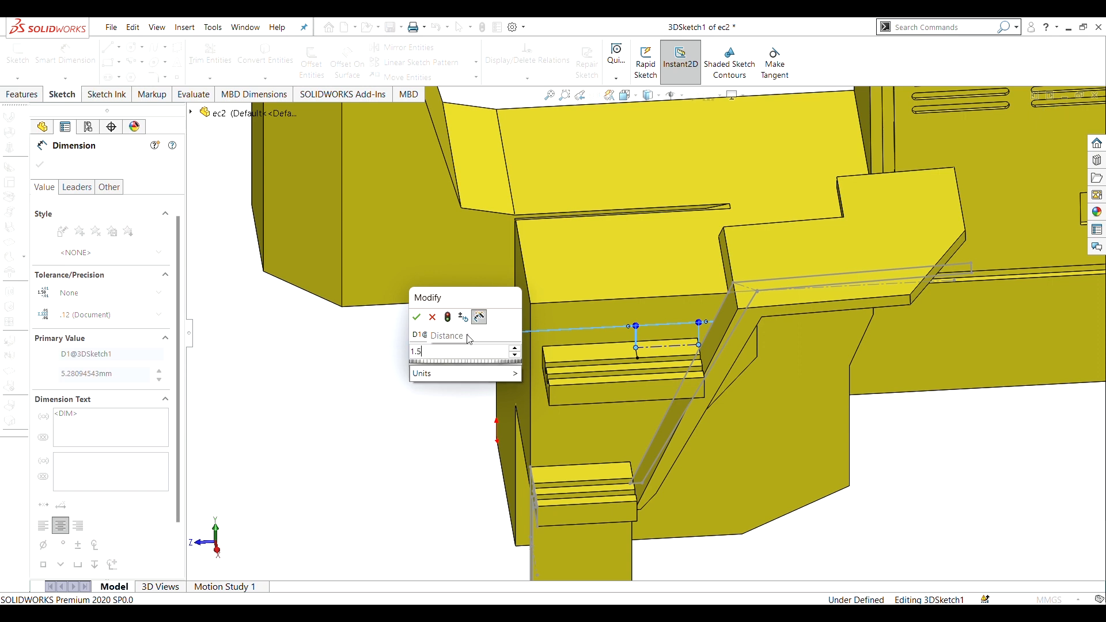
key("Return")
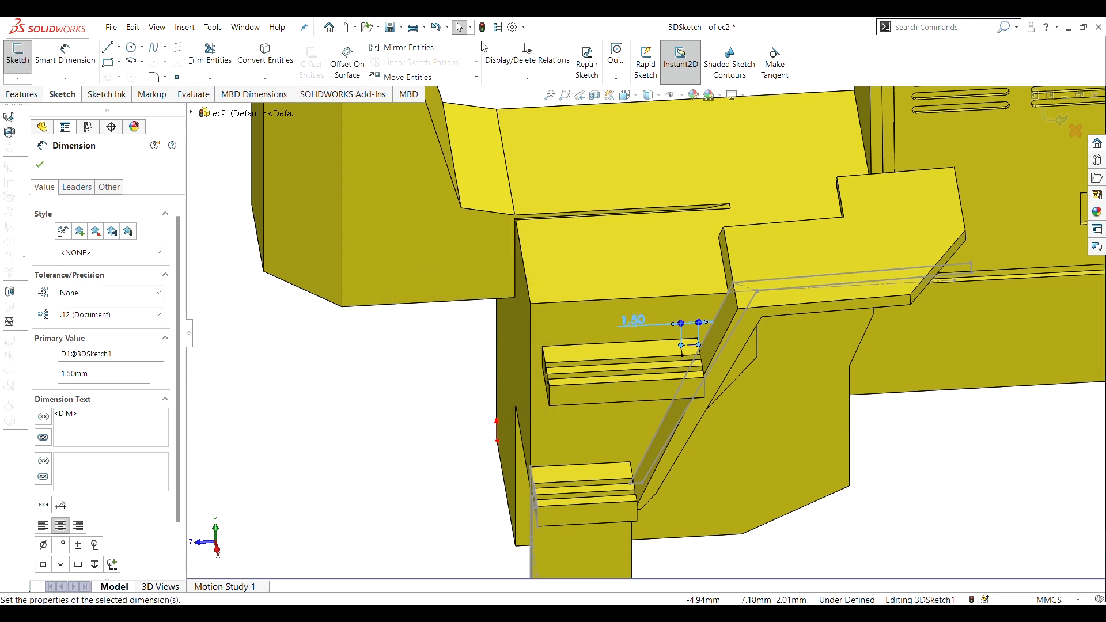
Dimension the Z-axis centerline from the step's top edge against the block wall, setting the distance to 0.75 mm.
scroll(734, 455, "down", 6)
scroll(662, 297, "up", 3)
middle_click_drag(633, 260, 636, 313)
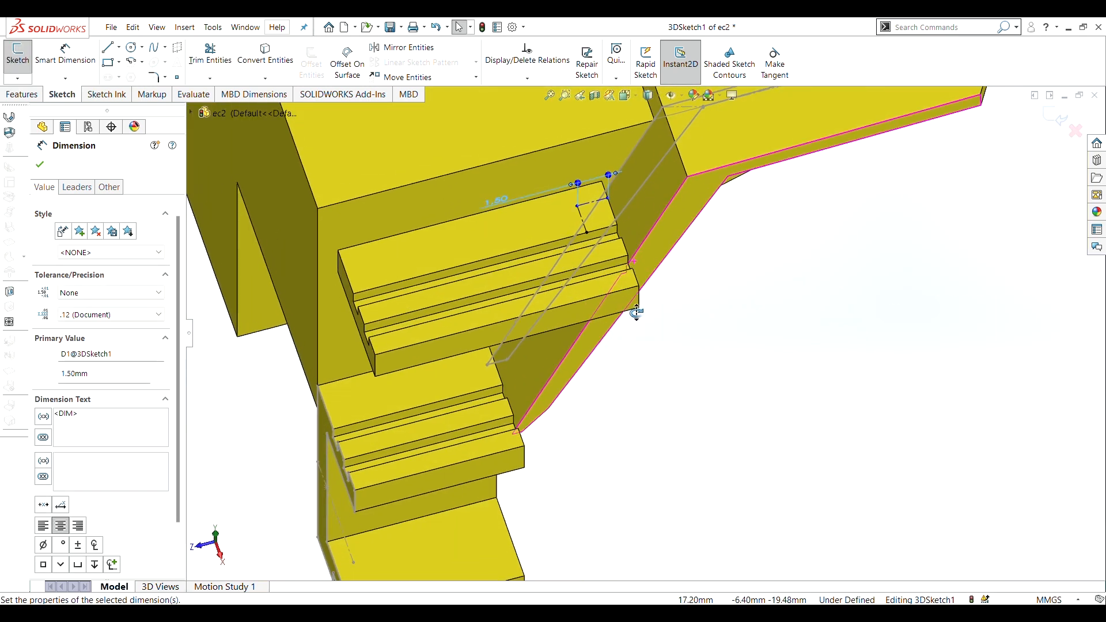
right_click(762, 355)
left_click(771, 318)
scroll(633, 260, "up", 4)
scroll(615, 227, "down", 3)
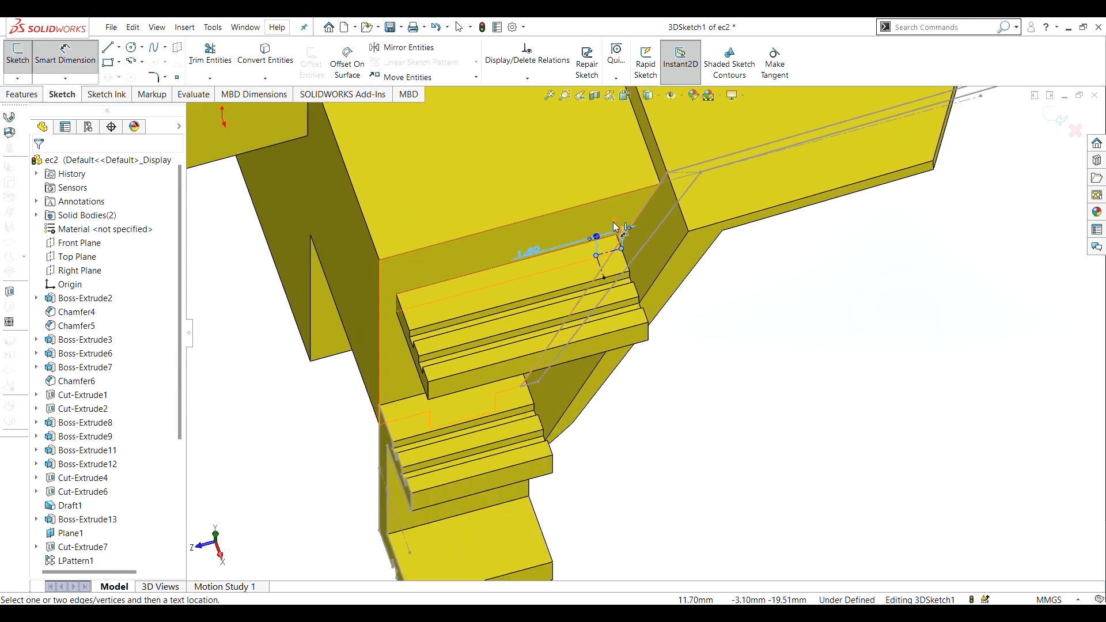
scroll(615, 227, "down", 3)
left_click(630, 290)
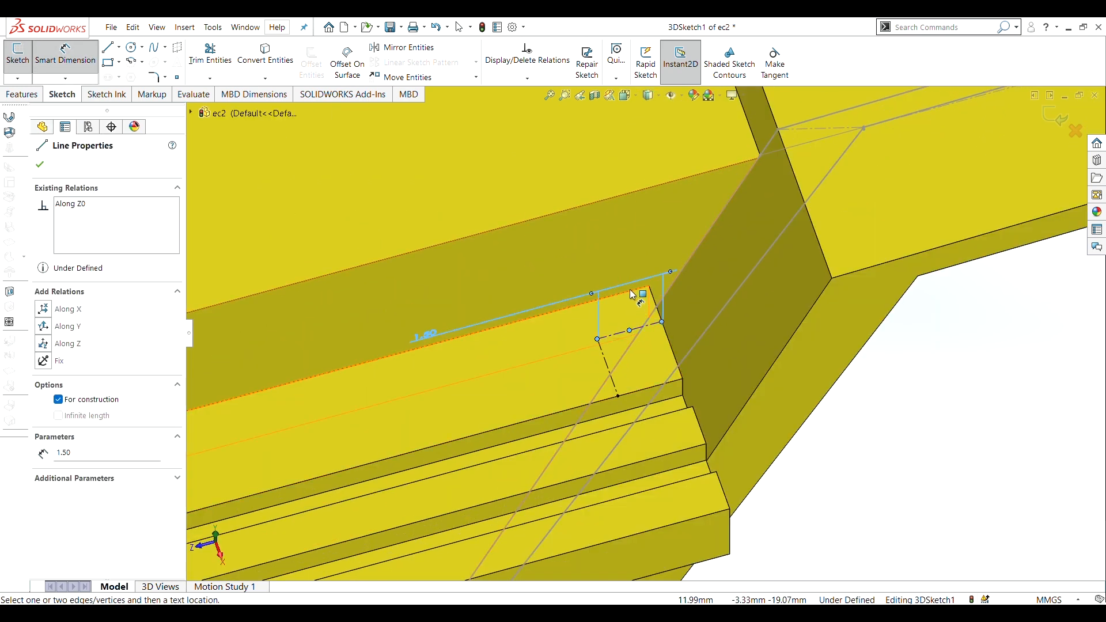
left_click(645, 325)
left_click(957, 333)
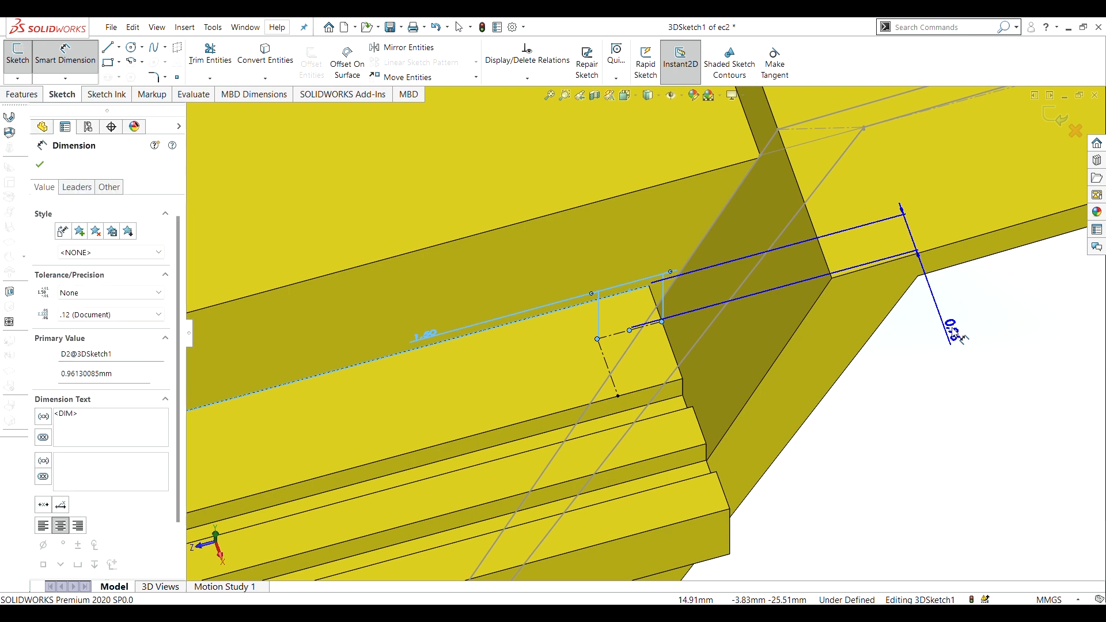
type("0.75")
key("Return")
key("Escape")
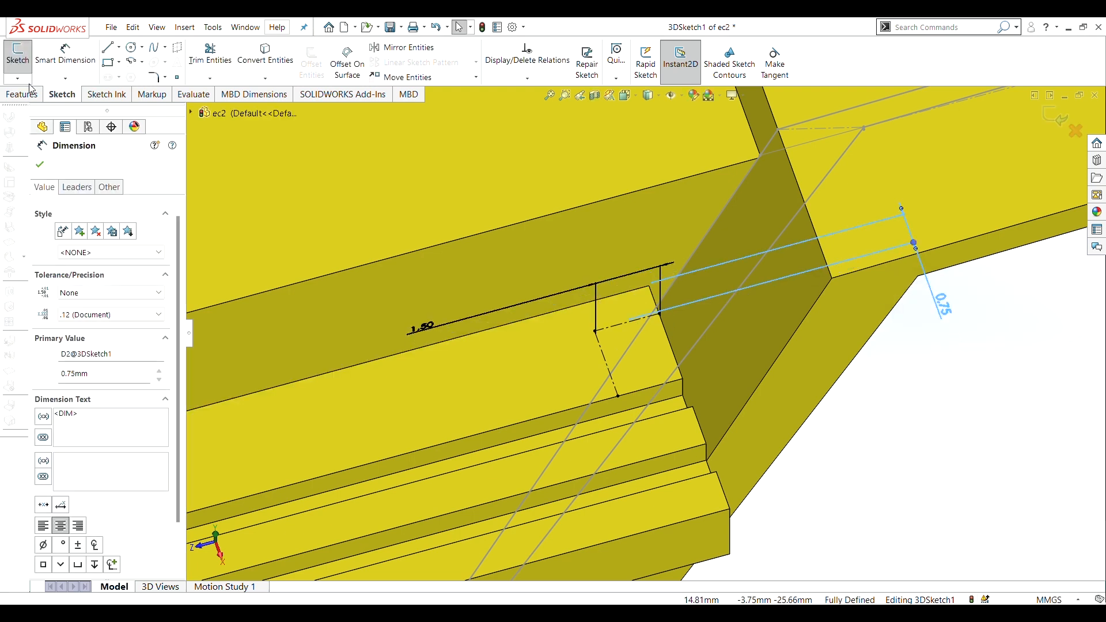
Draw a solid line about 14.76 mm long upward along the Y axis from the corner where the two centerlines meet.
scroll(895, 336, "up", 1)
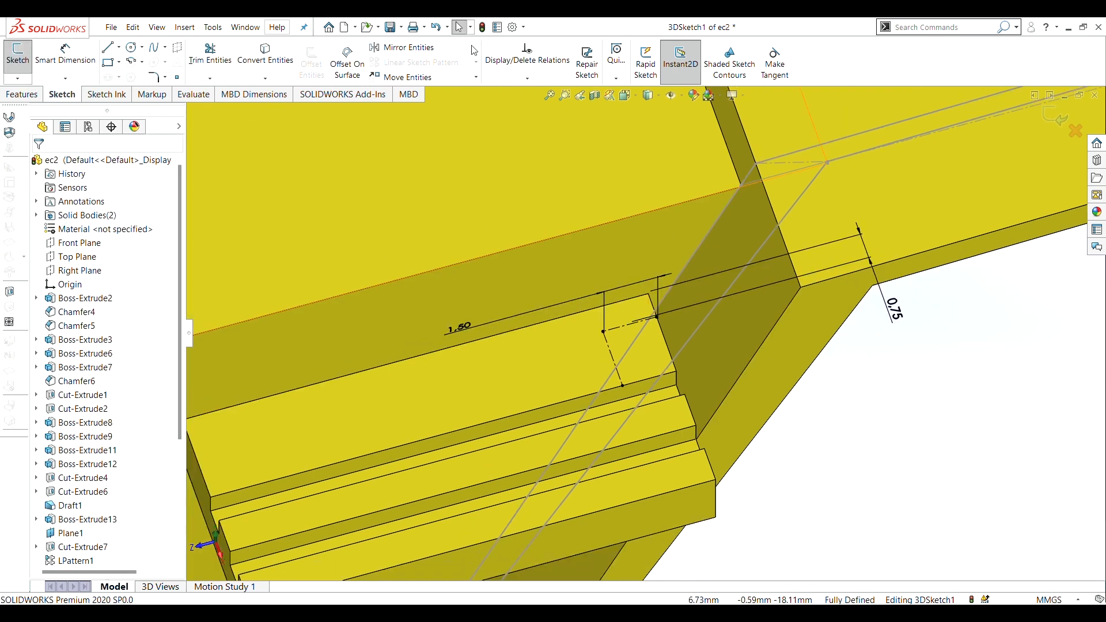
scroll(655, 382, "up", 4)
scroll(645, 381, "down", 3)
middle_click_drag(645, 382, 645, 337)
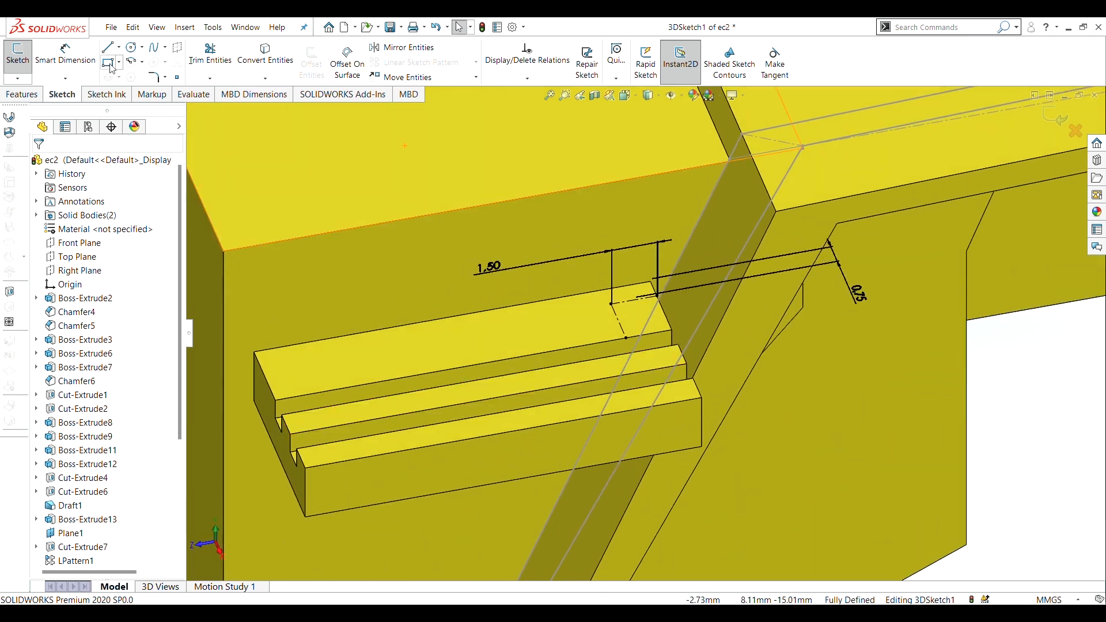
left_click(107, 48)
left_click(610, 303)
scroll(610, 306, "up", 5)
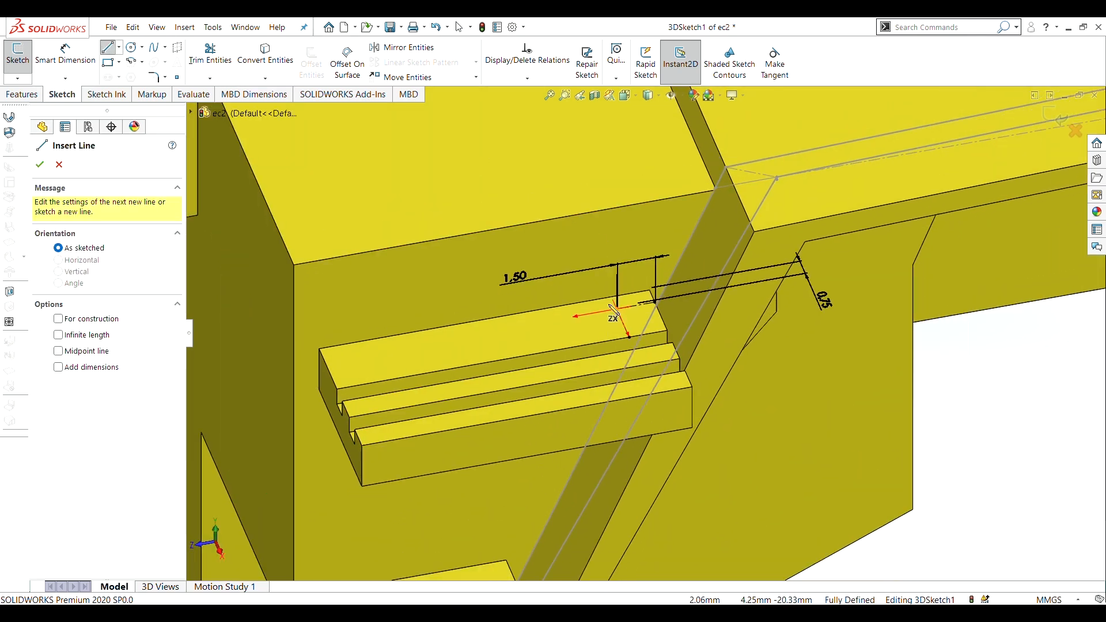
middle_click_drag(628, 218, 606, 170)
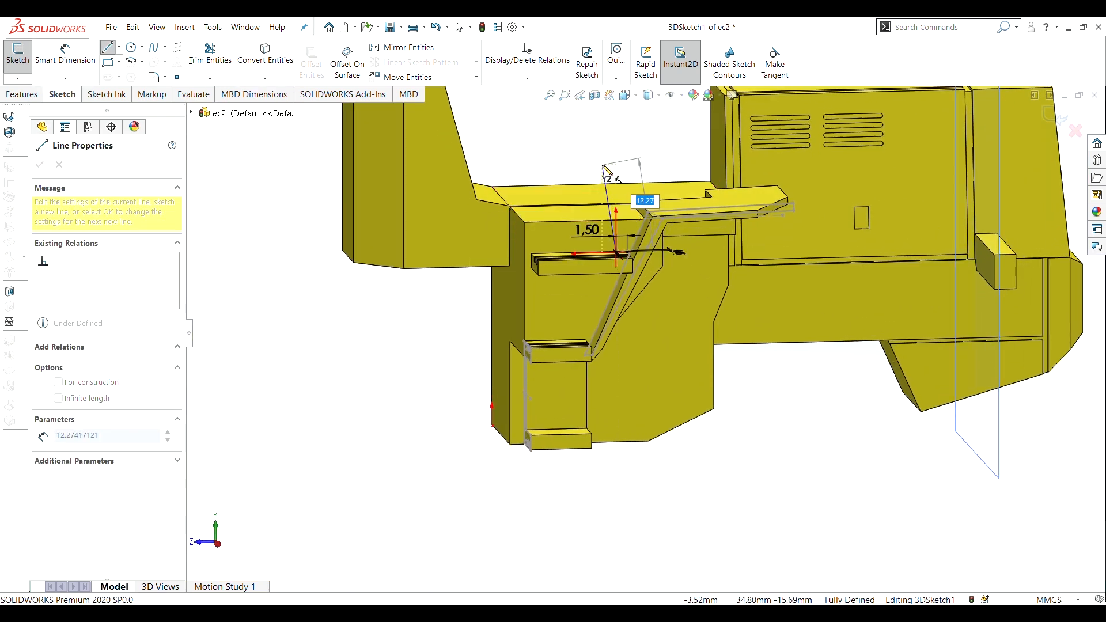
left_click(618, 146)
key("Escape")
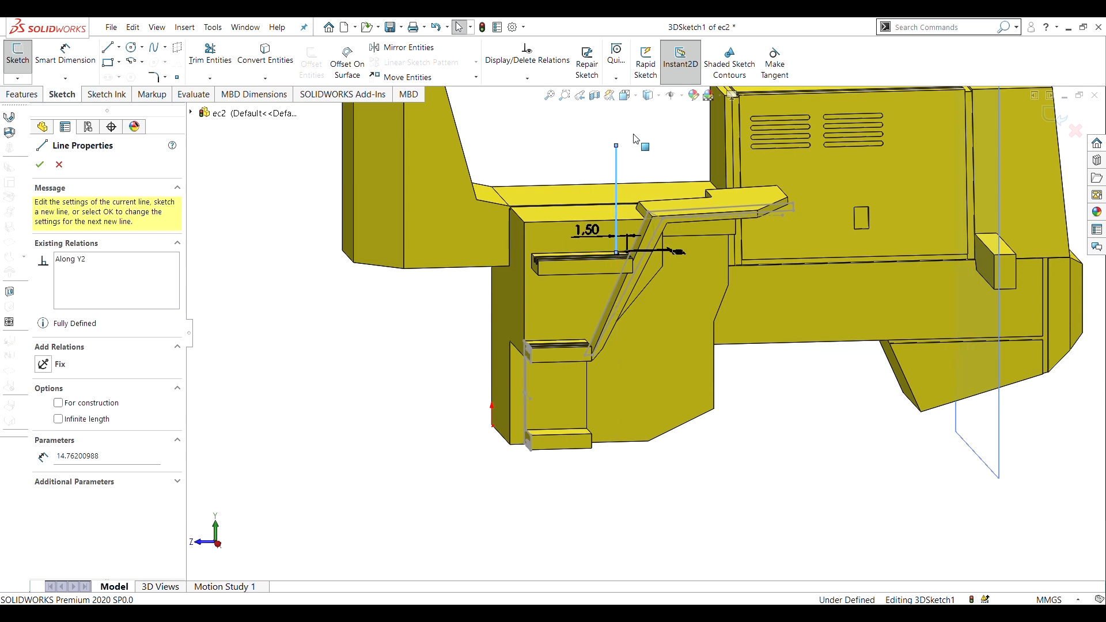
Dimension the upright Y-axis line and set its length to 28.25 mm.
right_click(617, 145)
left_click(747, 129)
left_click(618, 169)
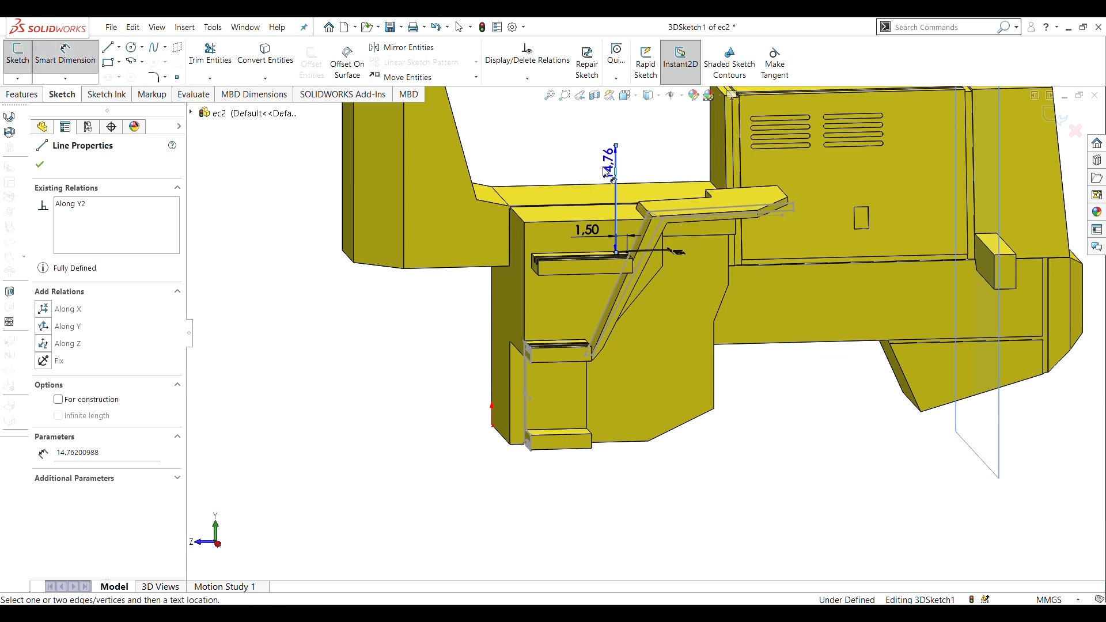
left_click(588, 173)
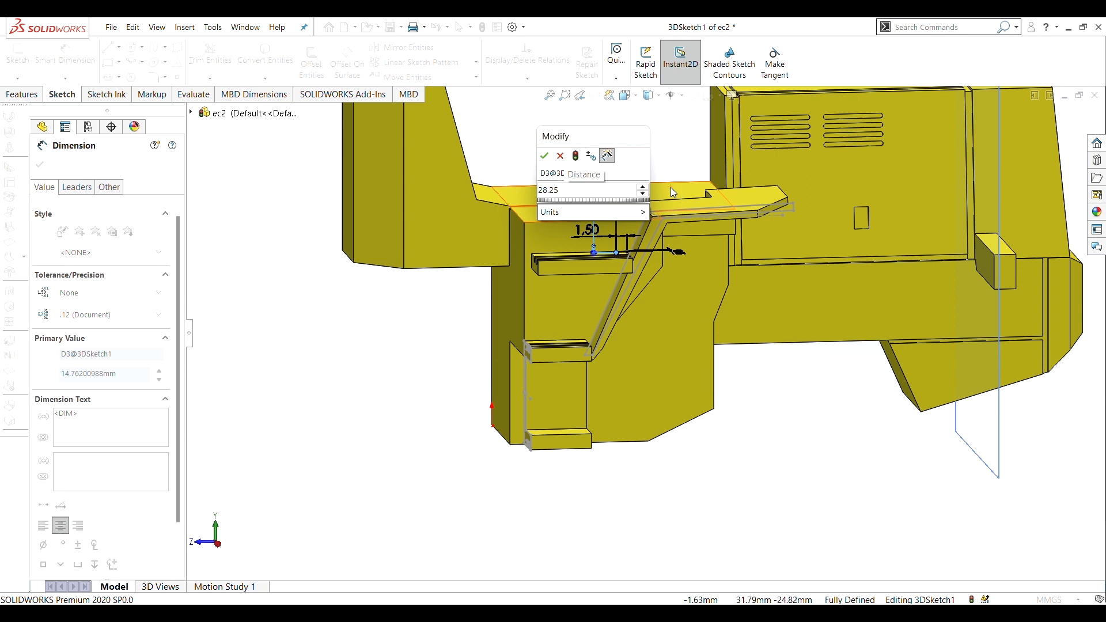
key("Return")
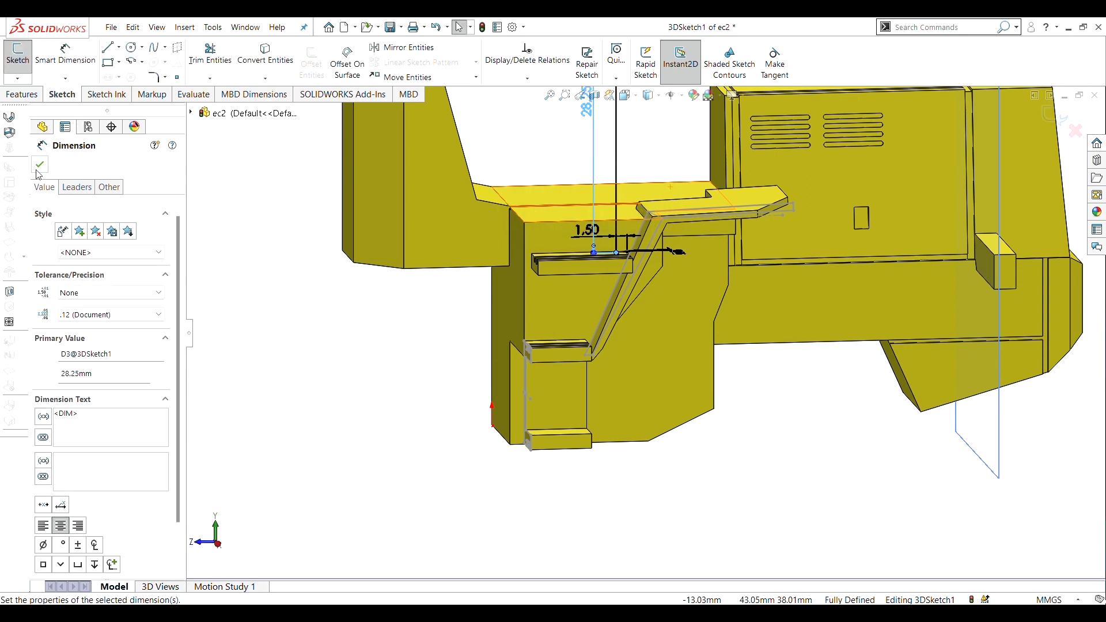
left_click(39, 166)
Draw a centerline about 2.87 mm long along the X axis in the vented housing's top groove, starting from the groove's end edge.
key("f")
scroll(722, 313, "down", 5)
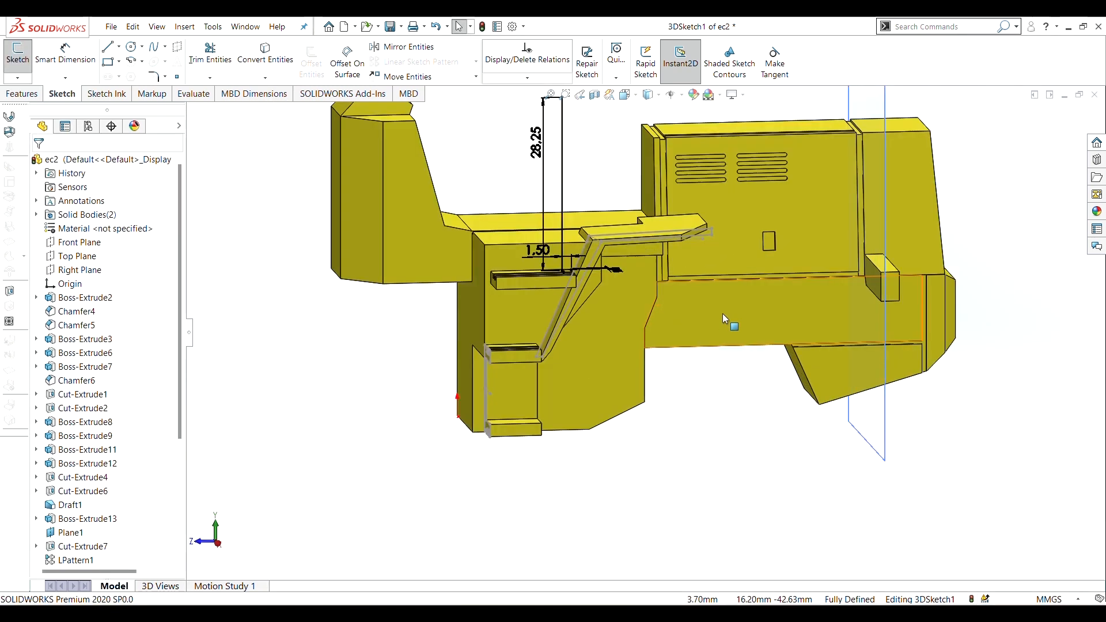
scroll(686, 201, "down", 8)
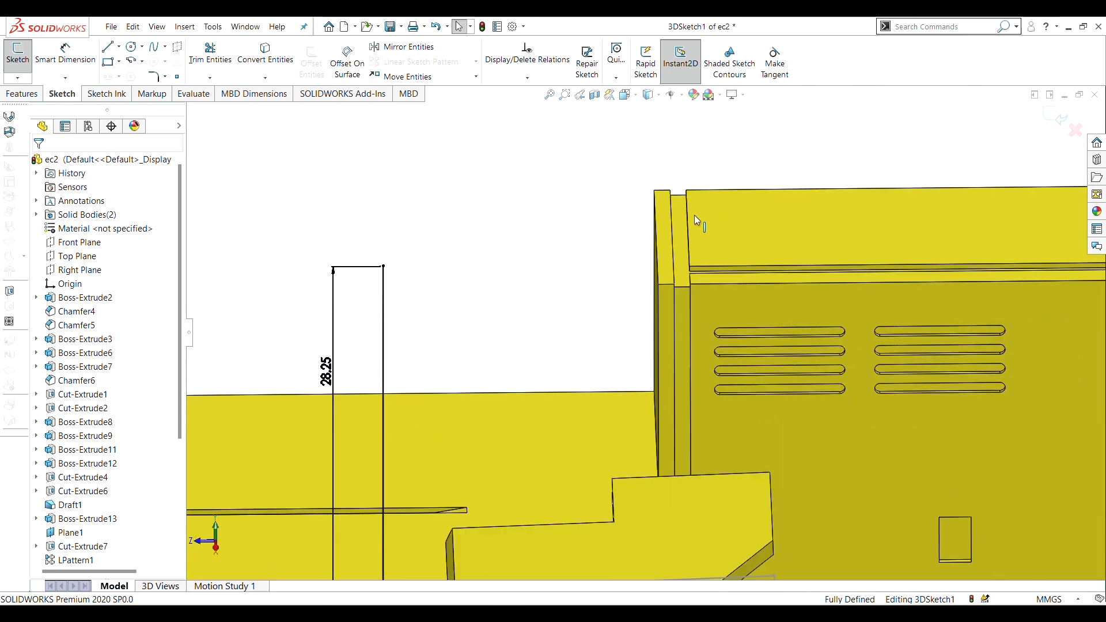
left_click(118, 46)
left_click(138, 77)
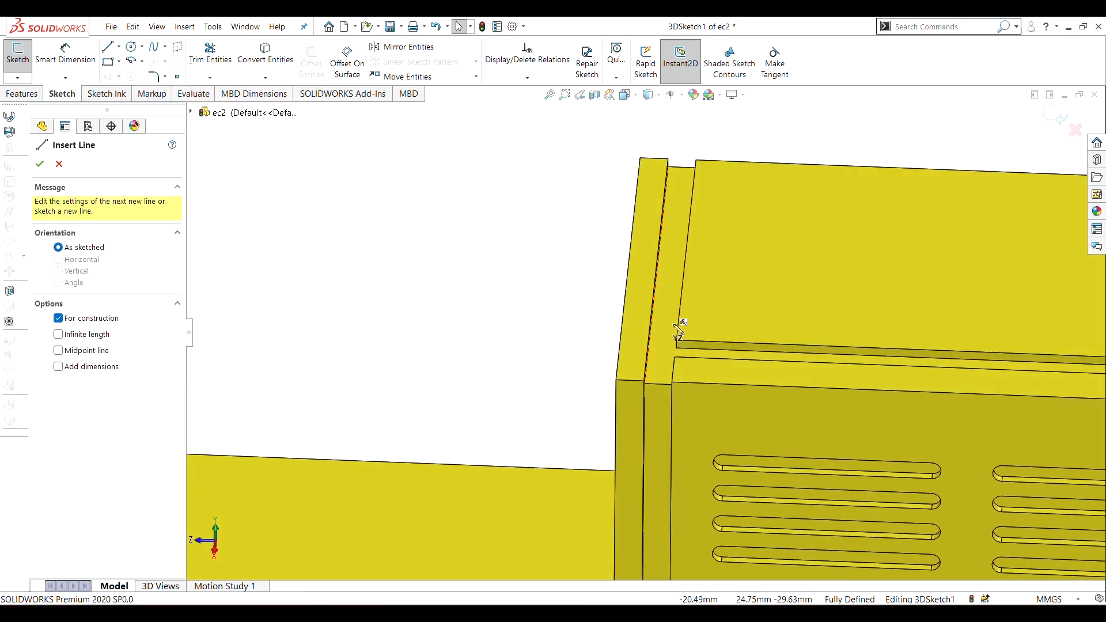
left_click(661, 385)
middle_click_drag(672, 296, 620, 409)
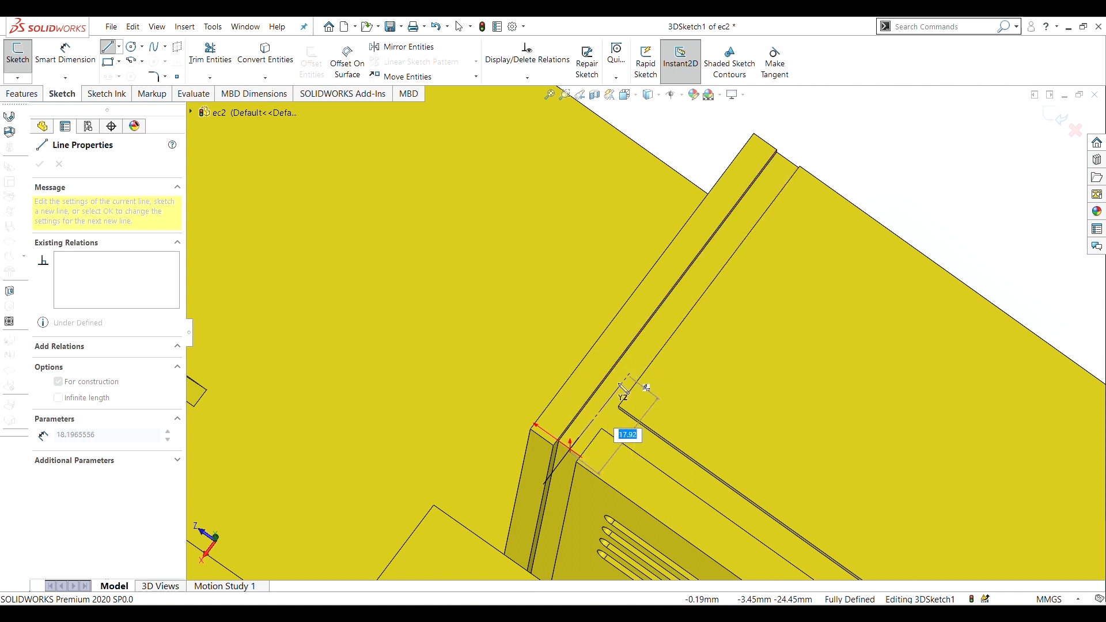
middle_click_drag(647, 387, 593, 398)
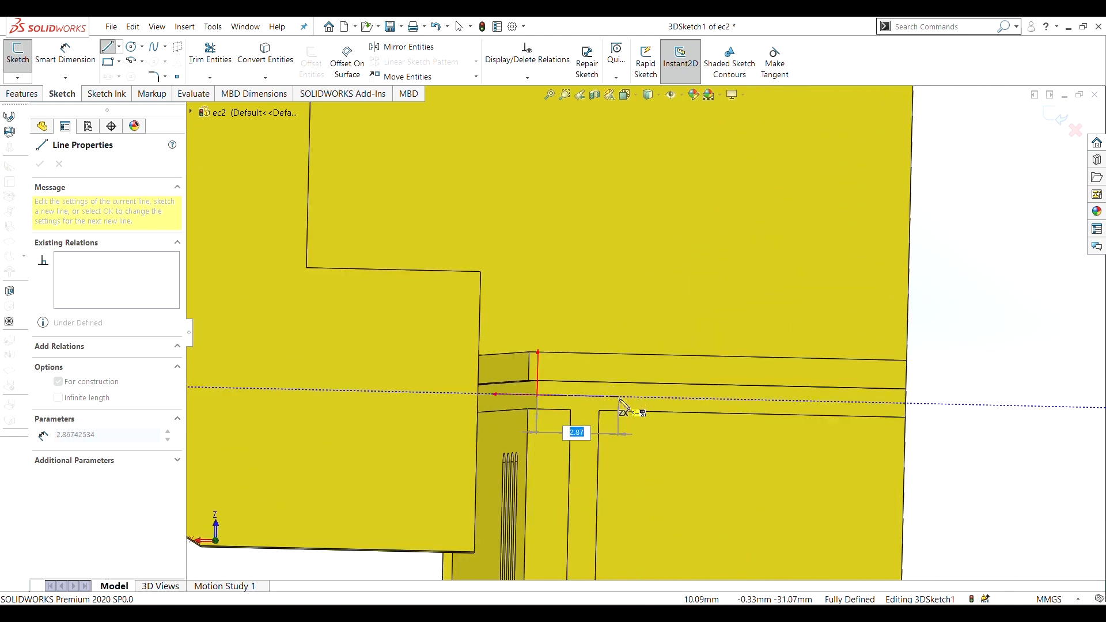
left_click(619, 398)
key("Escape")
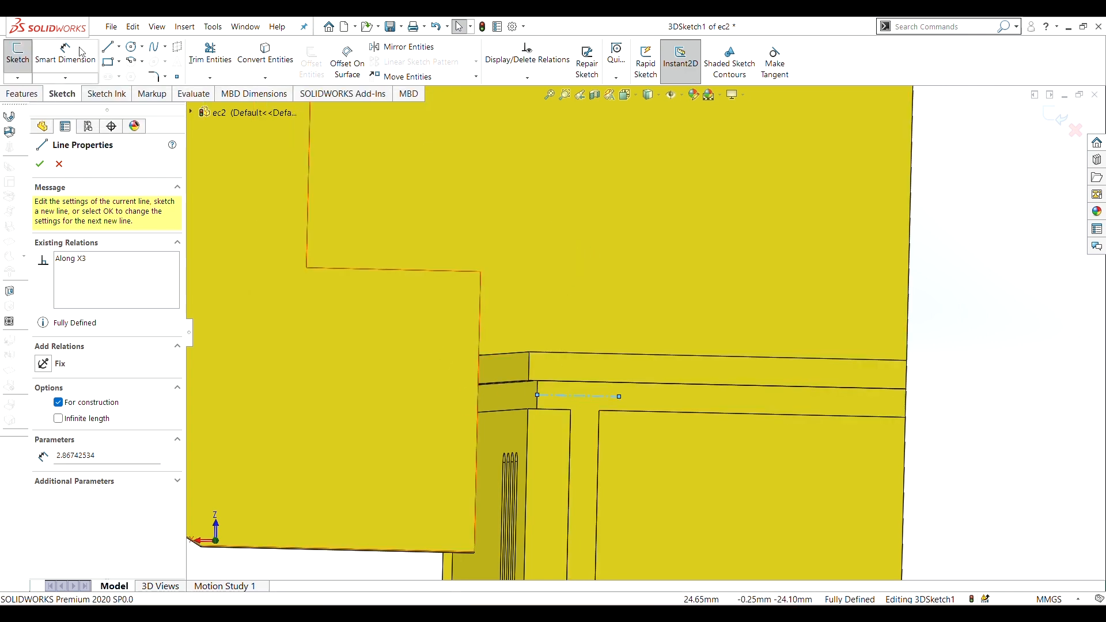
Dimension the centerline in the housing's top groove and set its length to 1.5 mm.
left_click(65, 53)
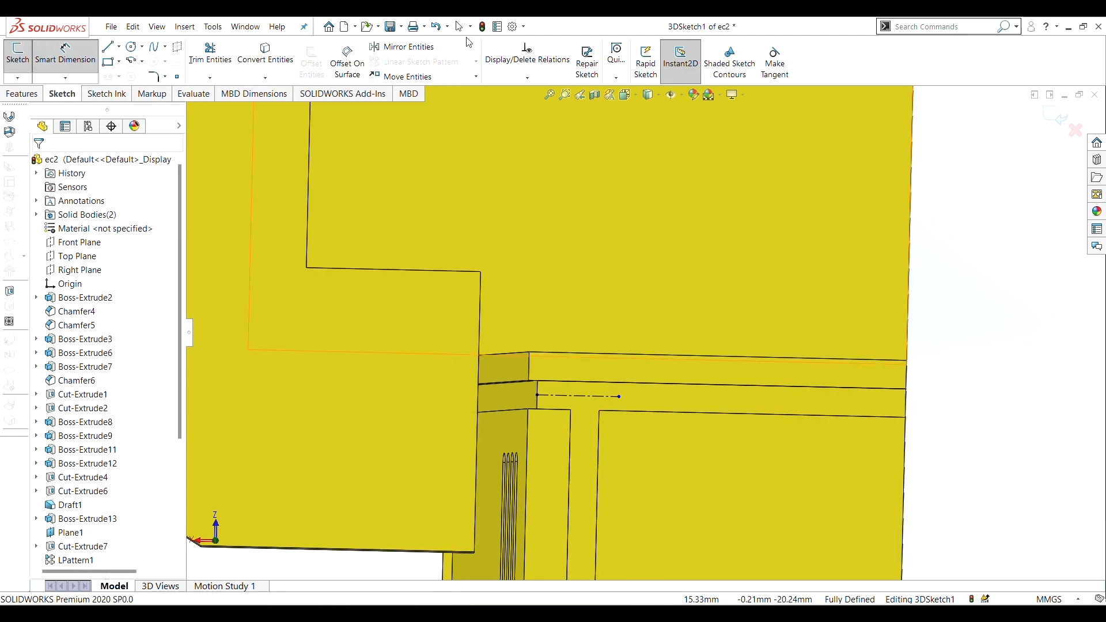
left_click(610, 390)
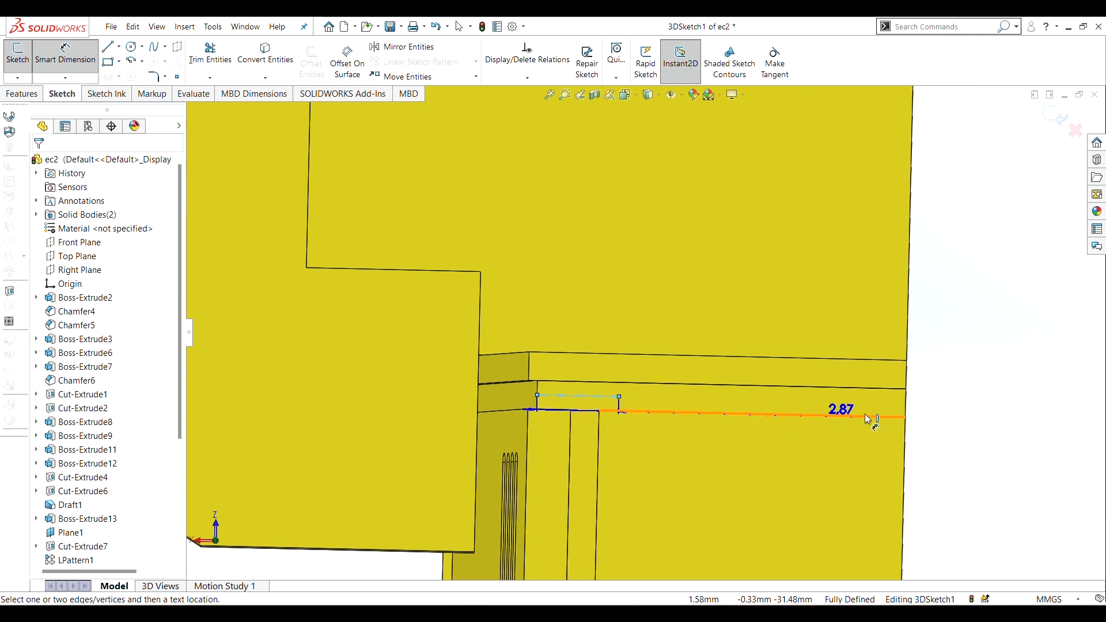
left_click(918, 358)
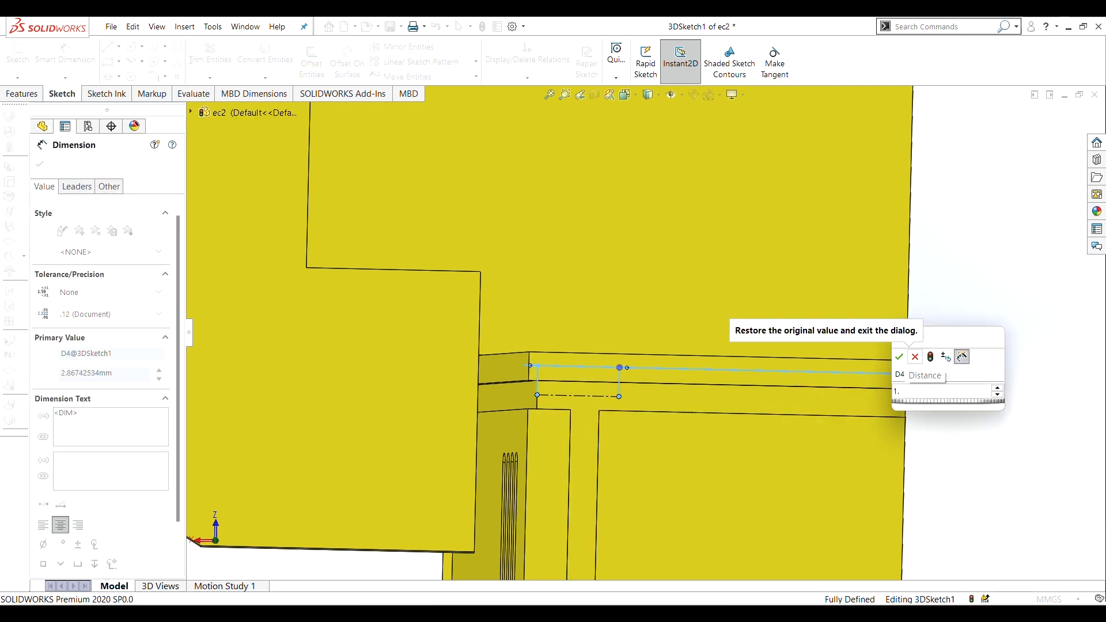
left_click(919, 357)
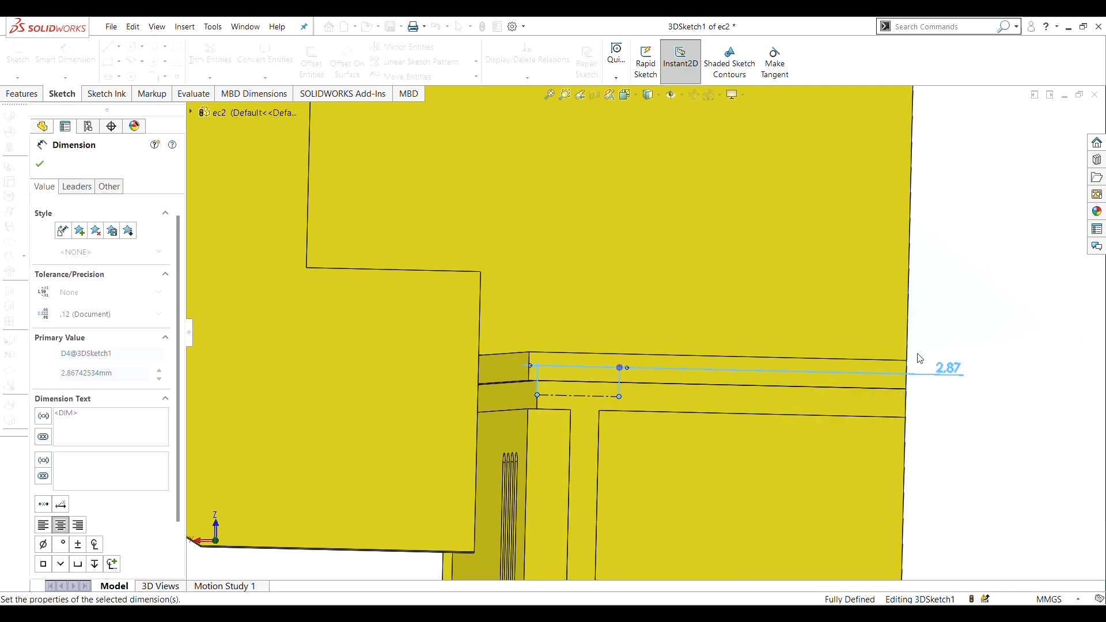
left_click(40, 165)
Draw a solid line about 6.08 mm long upward along the Y axis from the free end of the housing-groove centerline.
middle_click_drag(496, 58, 476, 93)
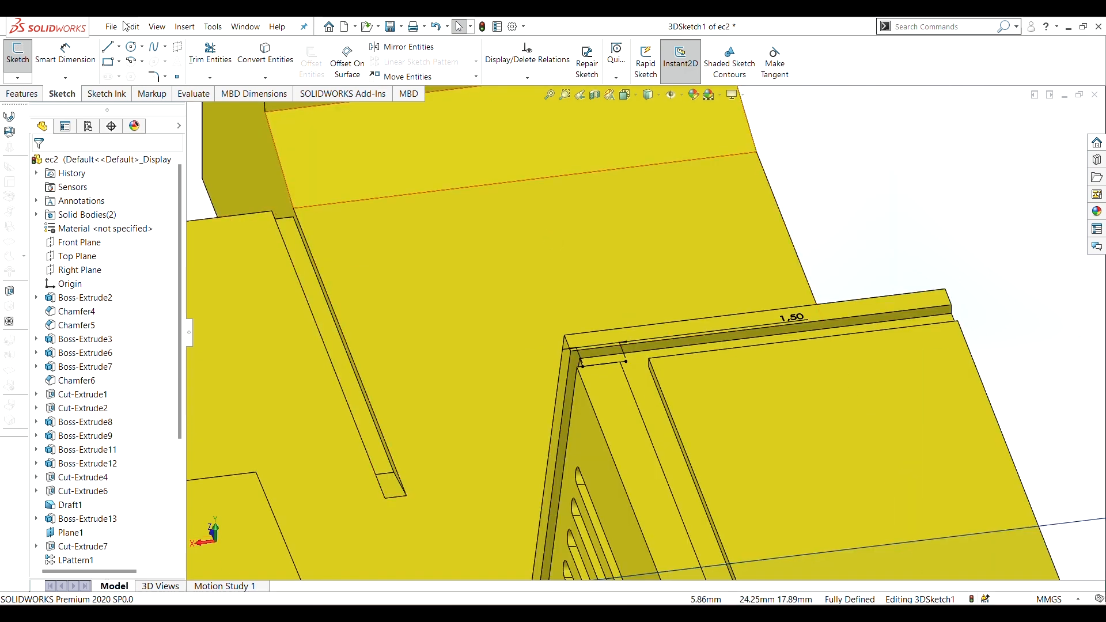
left_click(120, 48)
left_click(126, 62)
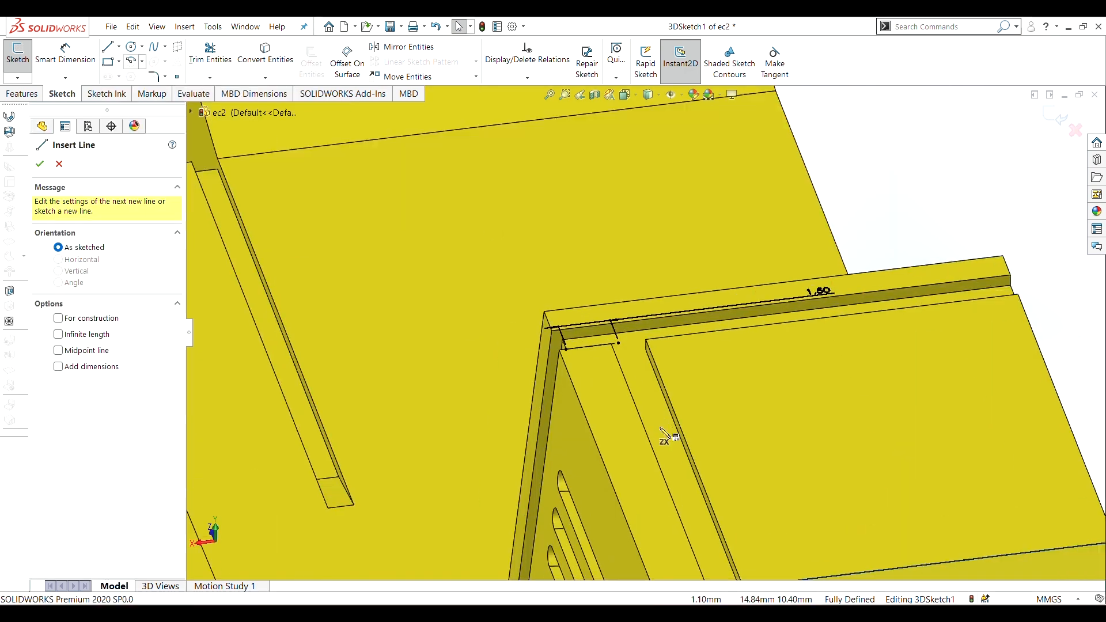
mouse_move(666, 434)
middle_mouse_down()
mouse_move(650, 424)
mouse_move(724, 425)
mouse_move(735, 400)
mouse_move(718, 399)
middle_mouse_up()
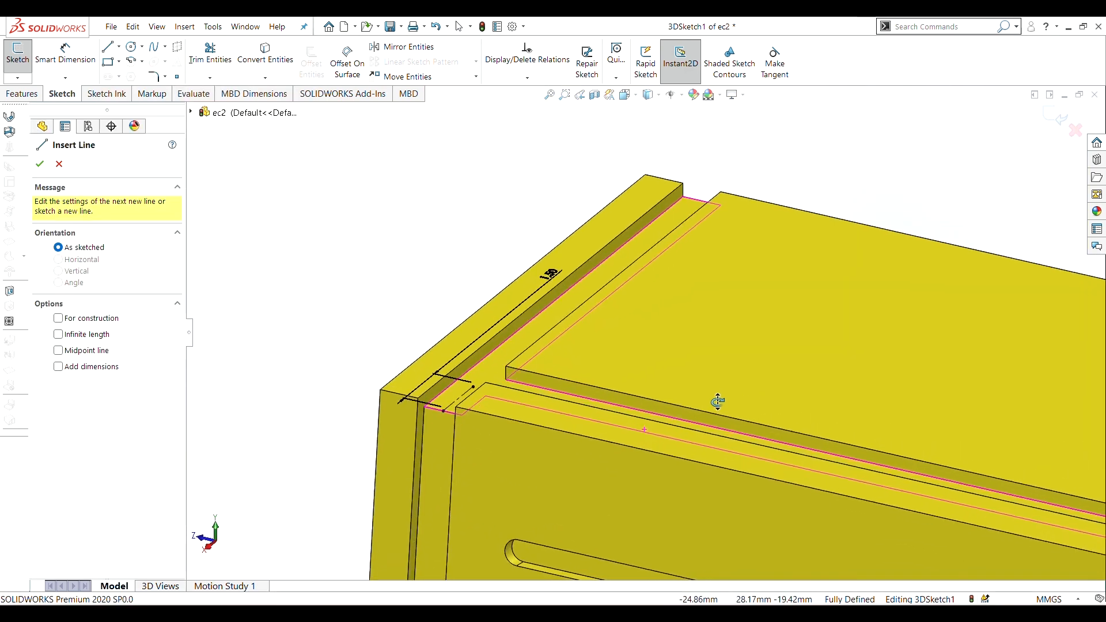
scroll(596, 357, "up", 3)
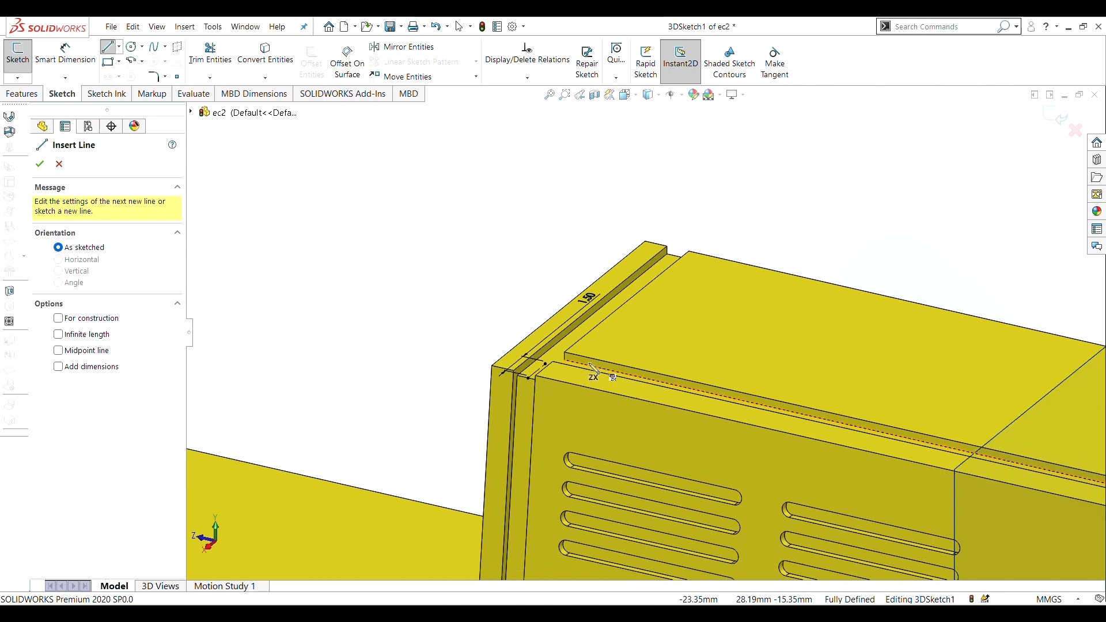
left_click(546, 365)
middle_click_drag(555, 291, 644, 219)
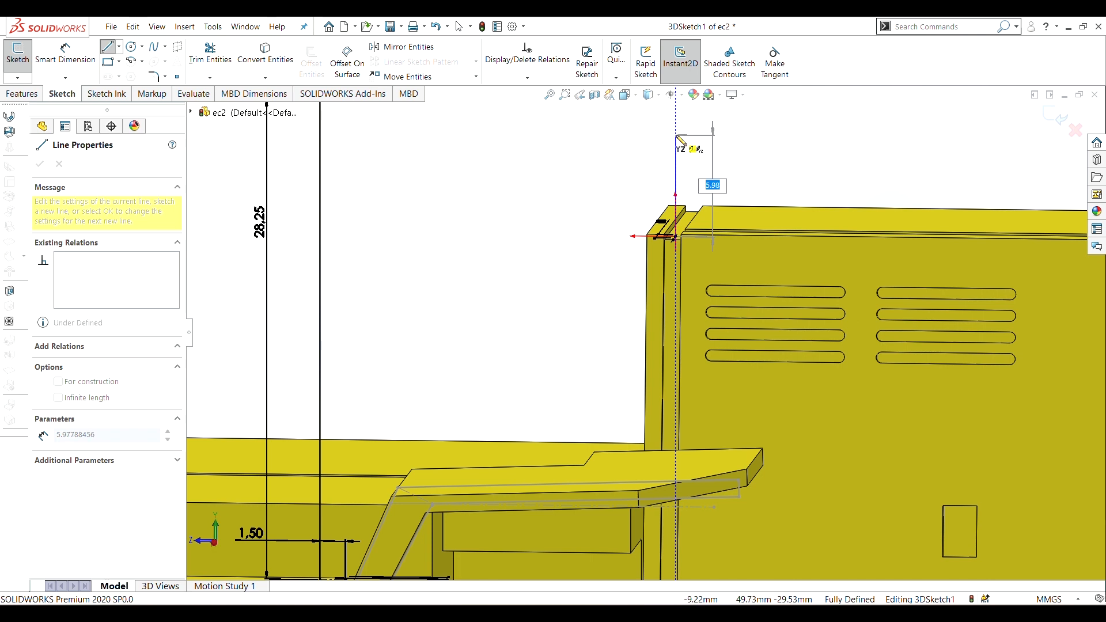
left_click(676, 134)
key("Escape")
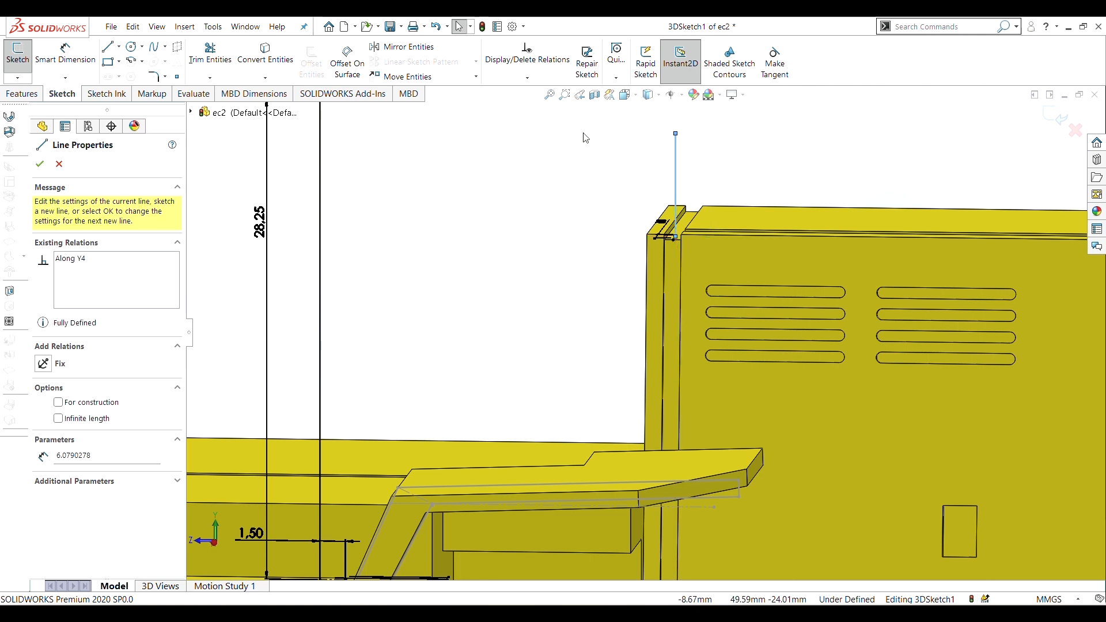
left_click(38, 162)
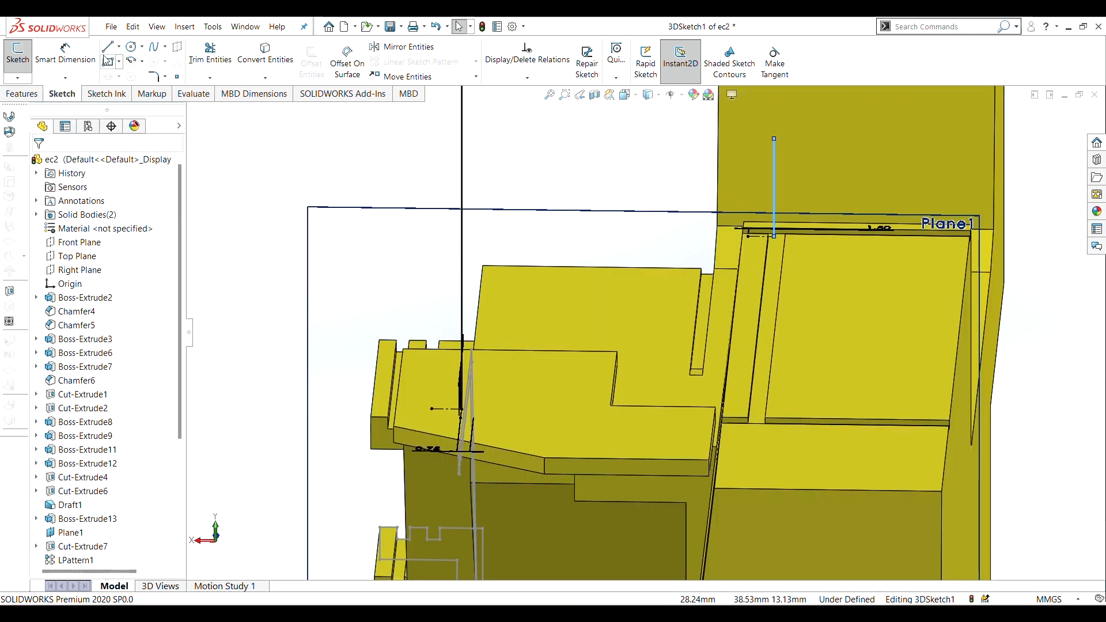
Draw a line about 1.81 mm long along the X axis from the upper end of the housing's upright line.
left_click(111, 51)
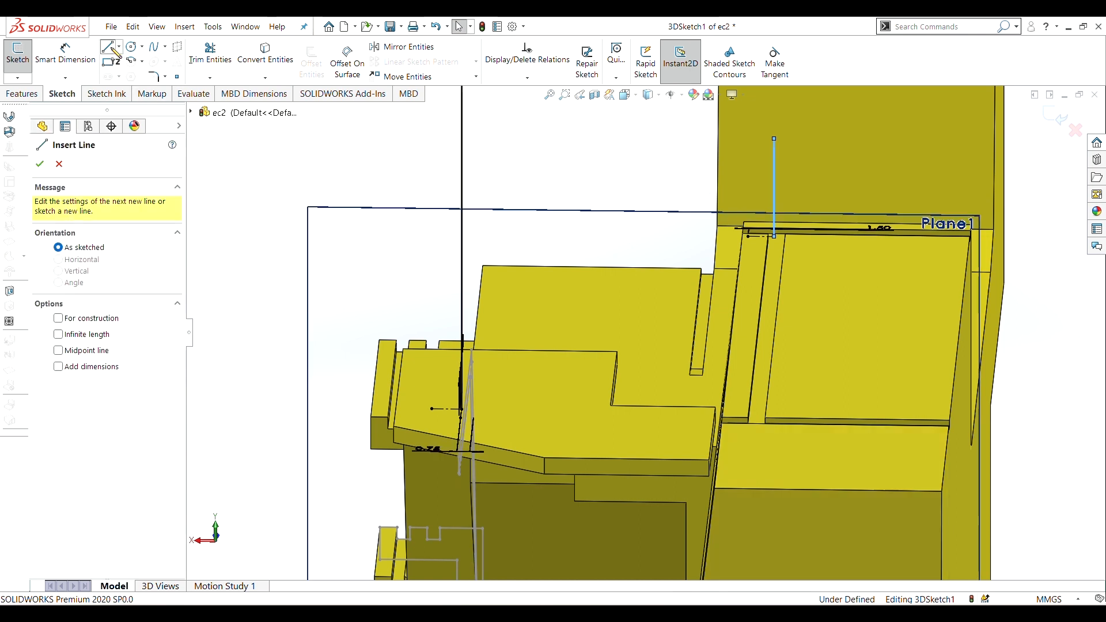
scroll(772, 181, "down", 2)
scroll(759, 172, "up", 2)
mouse_move(730, 280)
middle_mouse_down()
mouse_move(739, 231)
mouse_move(730, 223)
middle_mouse_up()
scroll(747, 170, "down", 4)
scroll(684, 189, "down", 3)
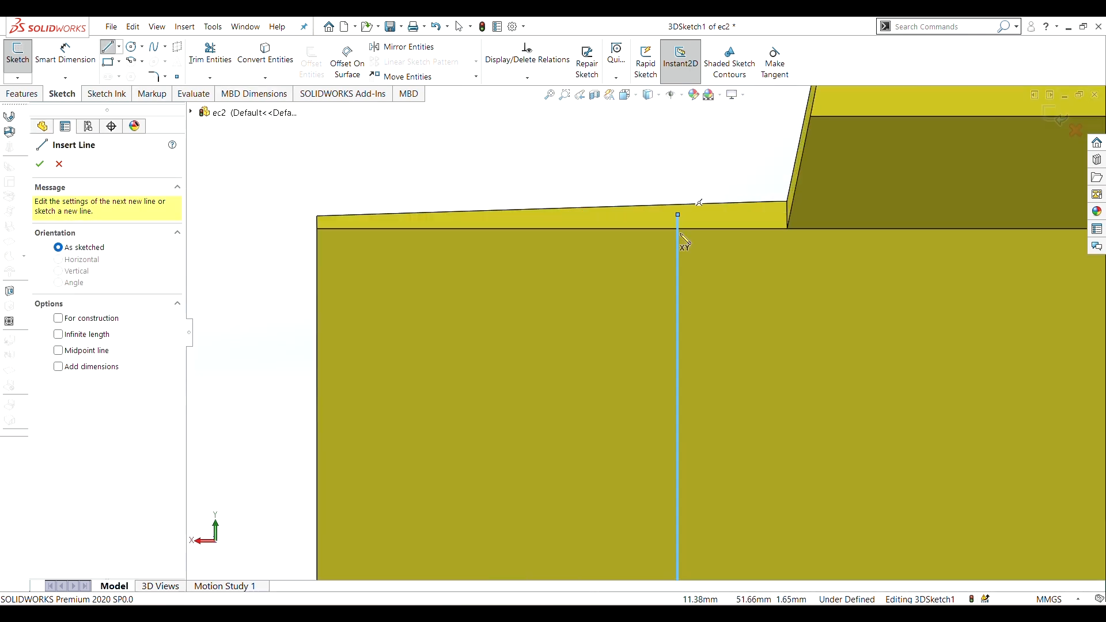
left_click(672, 233)
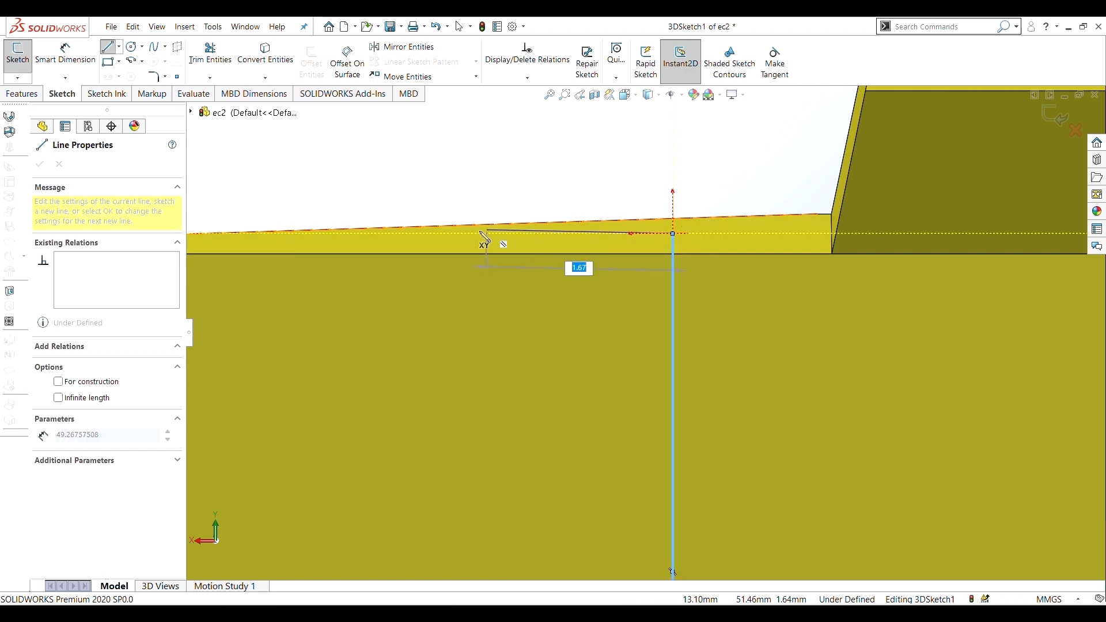
left_click(471, 234)
key("Escape")
Dimension the upright line above the vented housing and set its length to 10 mm.
scroll(472, 235, "up", 8)
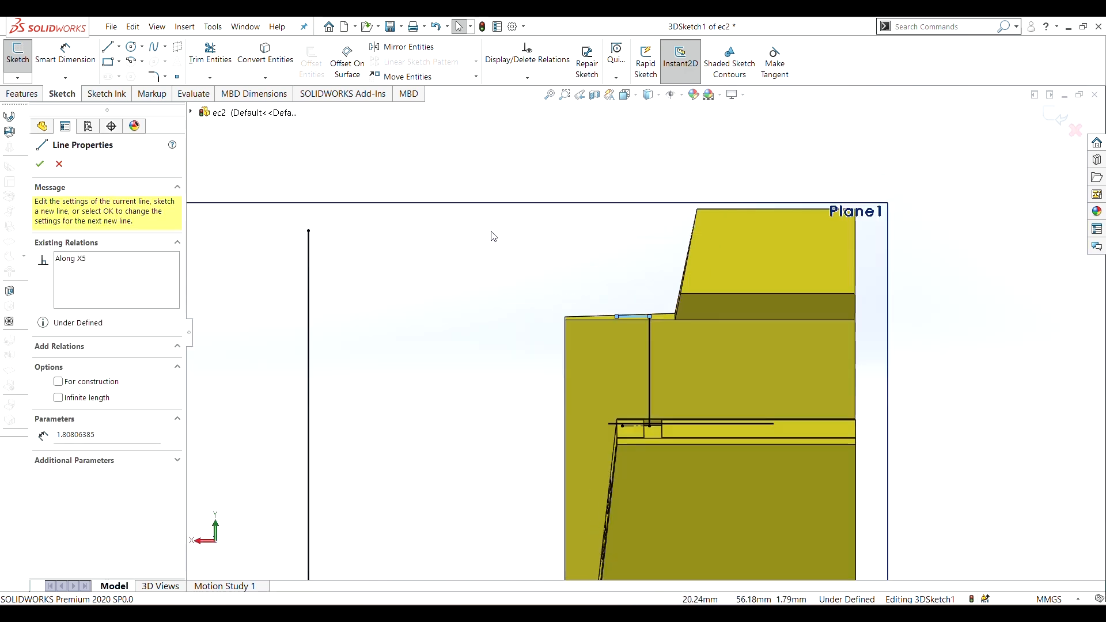
middle_click_drag(491, 237, 509, 291)
scroll(529, 316, "up", 6)
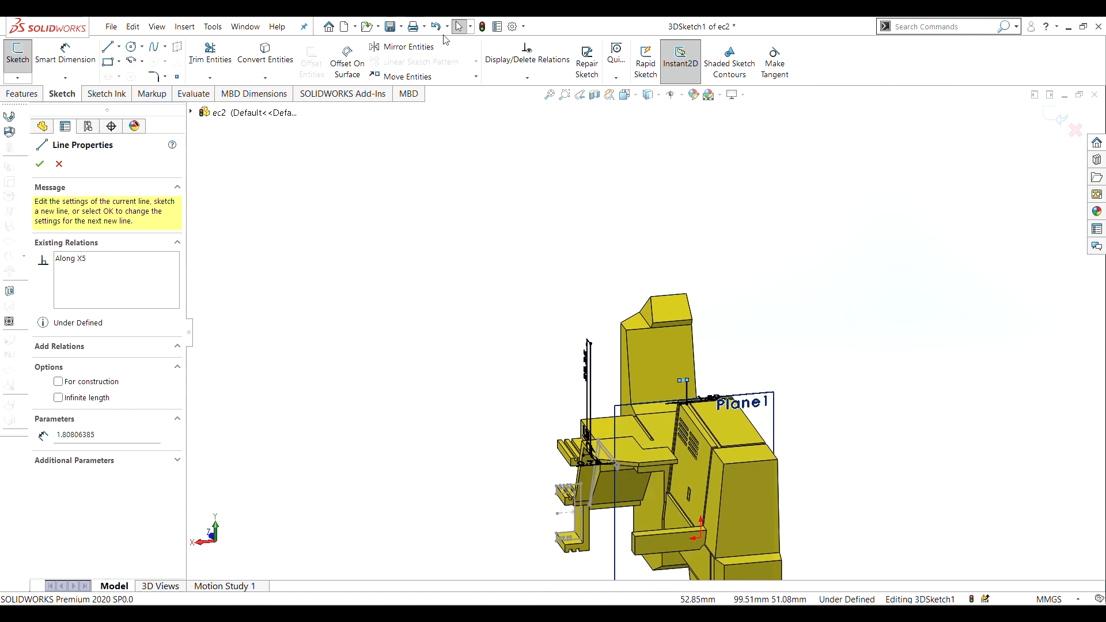
right_click(471, 177)
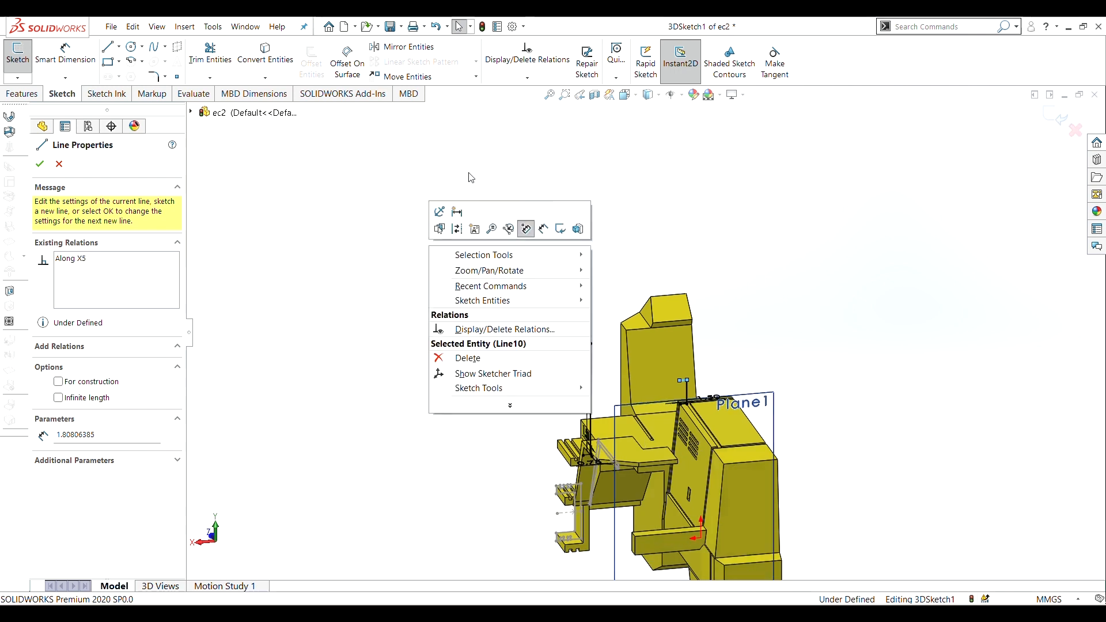
left_click(525, 229)
scroll(662, 383, "down", 8)
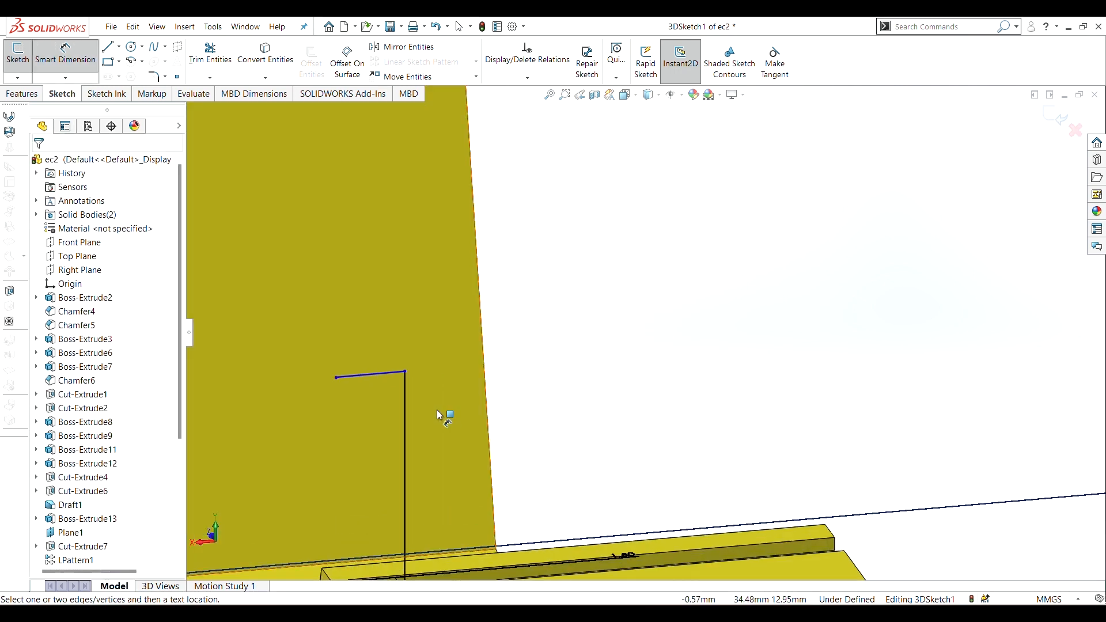
left_click(406, 425)
left_click(557, 444)
type("10")
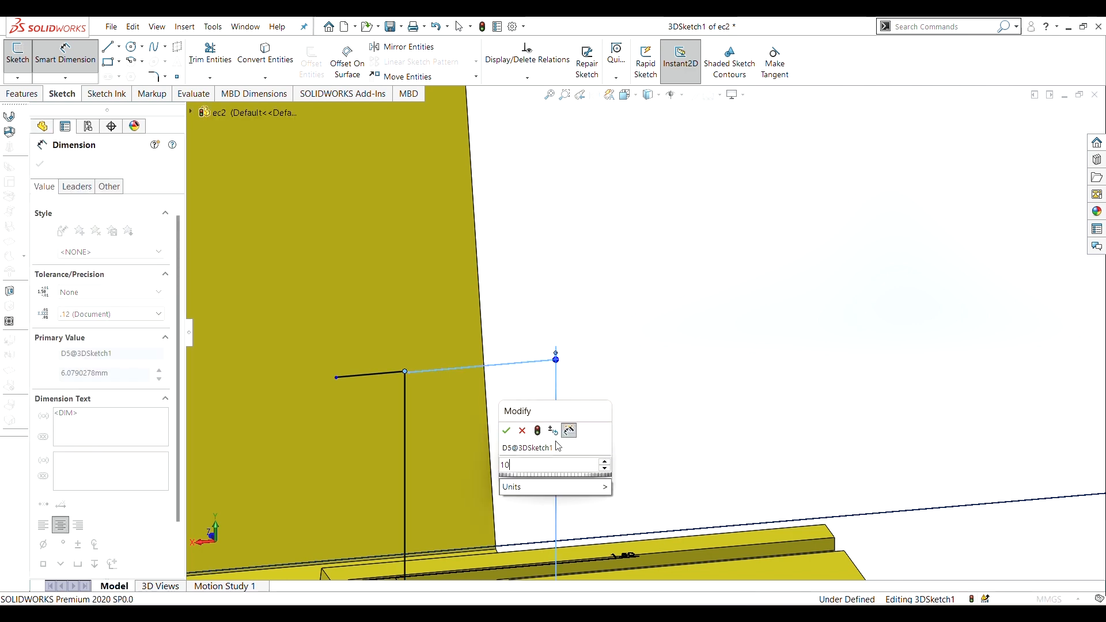
key("Return")
scroll(496, 441, "up", 1)
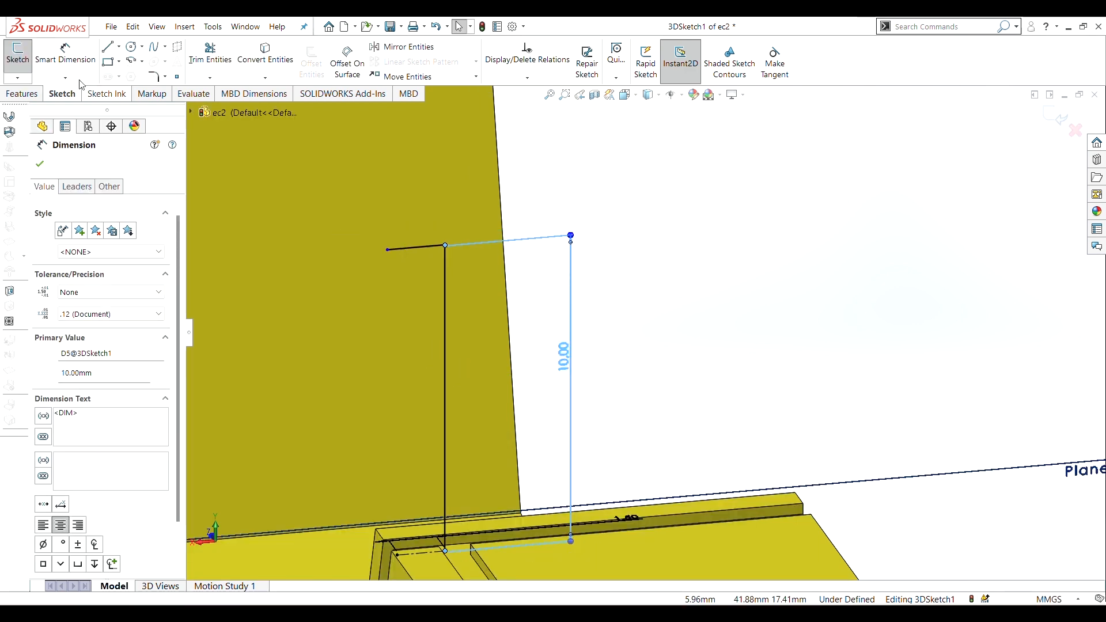
Dimension the short X-axis line at the top of the housing's upright and set its length to 7.5 mm.
left_click(71, 59)
scroll(346, 283, "up", 3)
middle_click_drag(488, 335, 526, 307)
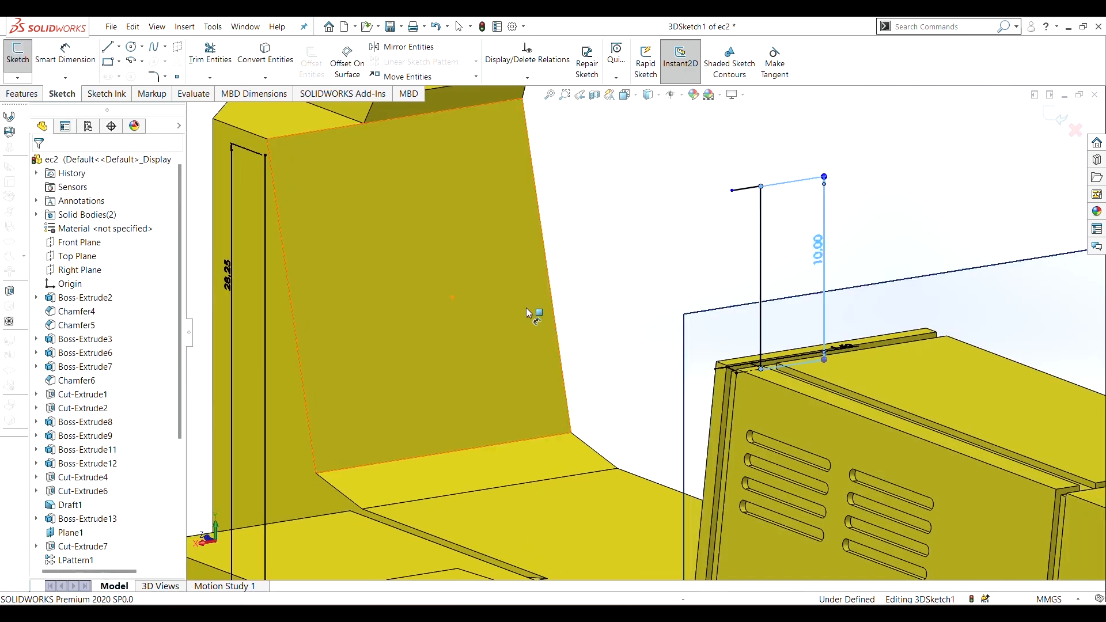
left_click(739, 192)
left_click(733, 156)
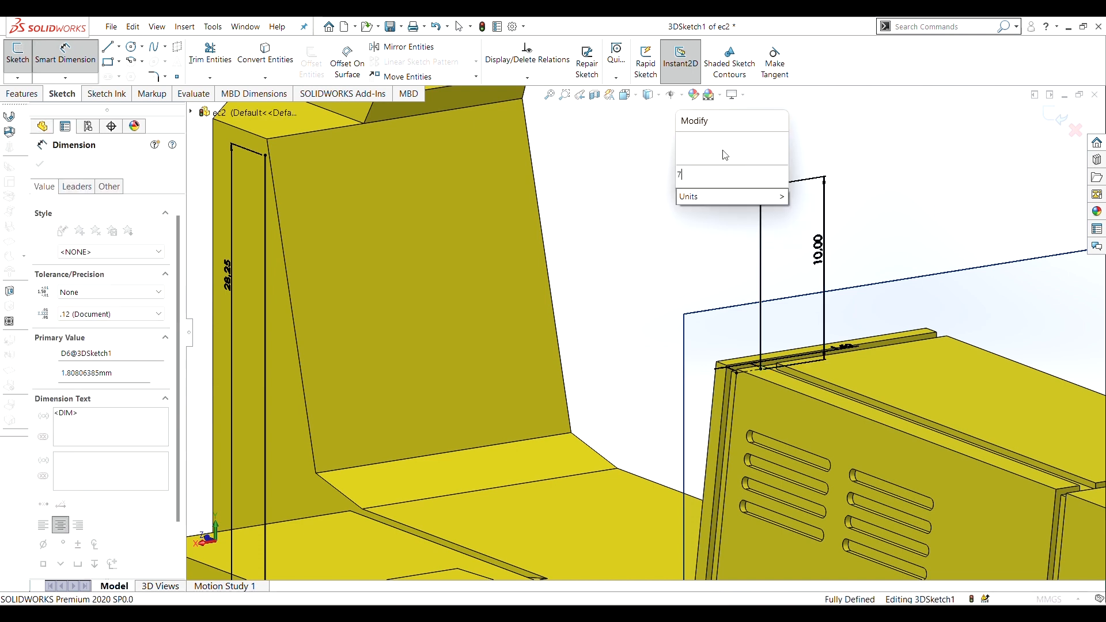
type("7.5")
key("Return")
key("Escape")
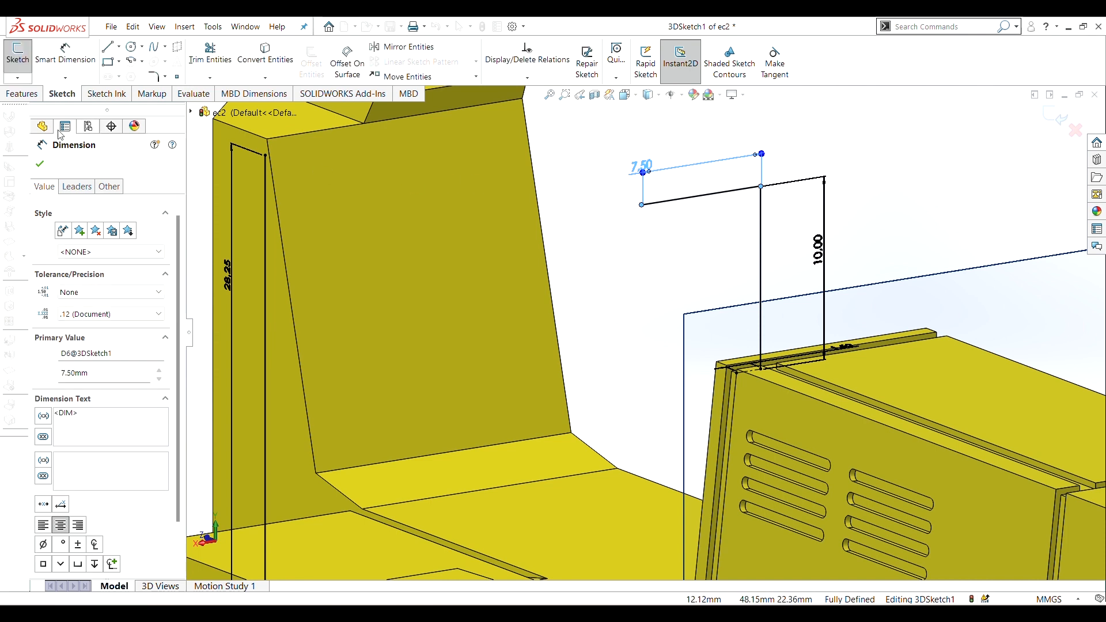
Round the corner between the 7.5 mm line and the 10 mm upright line with a 2 mm sketch fillet.
right_click(545, 151)
left_click(654, 136)
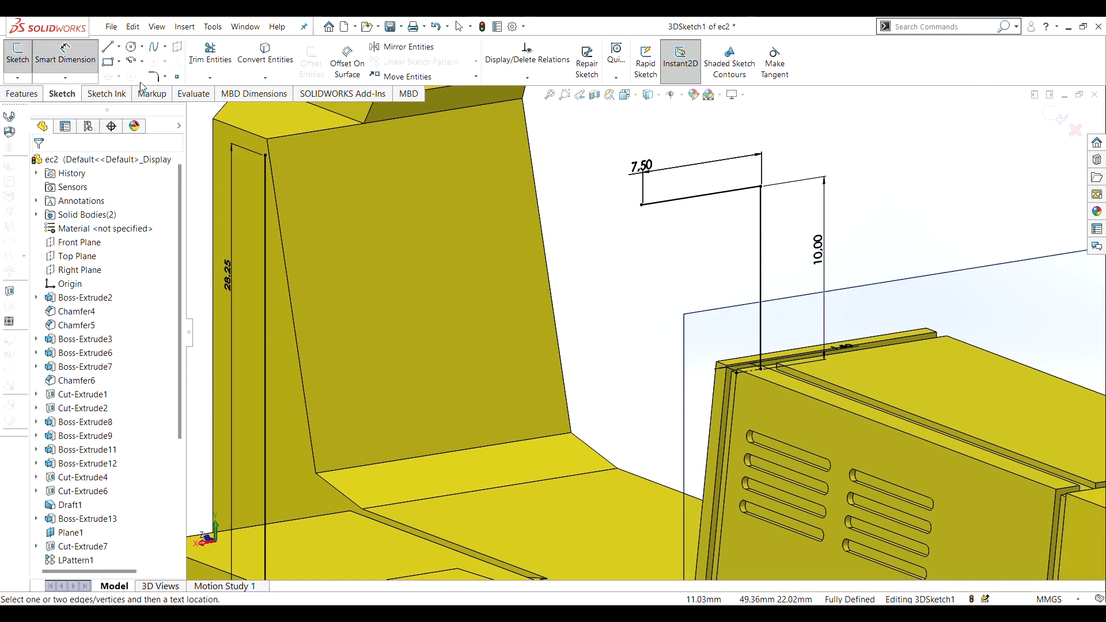
left_click(740, 194)
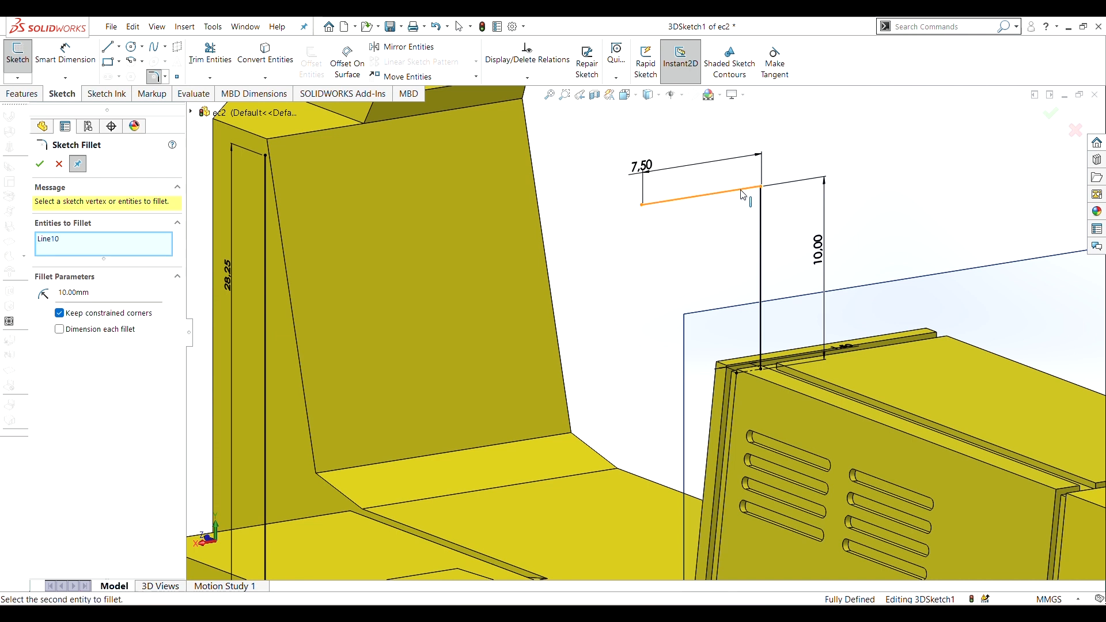
left_click(761, 222)
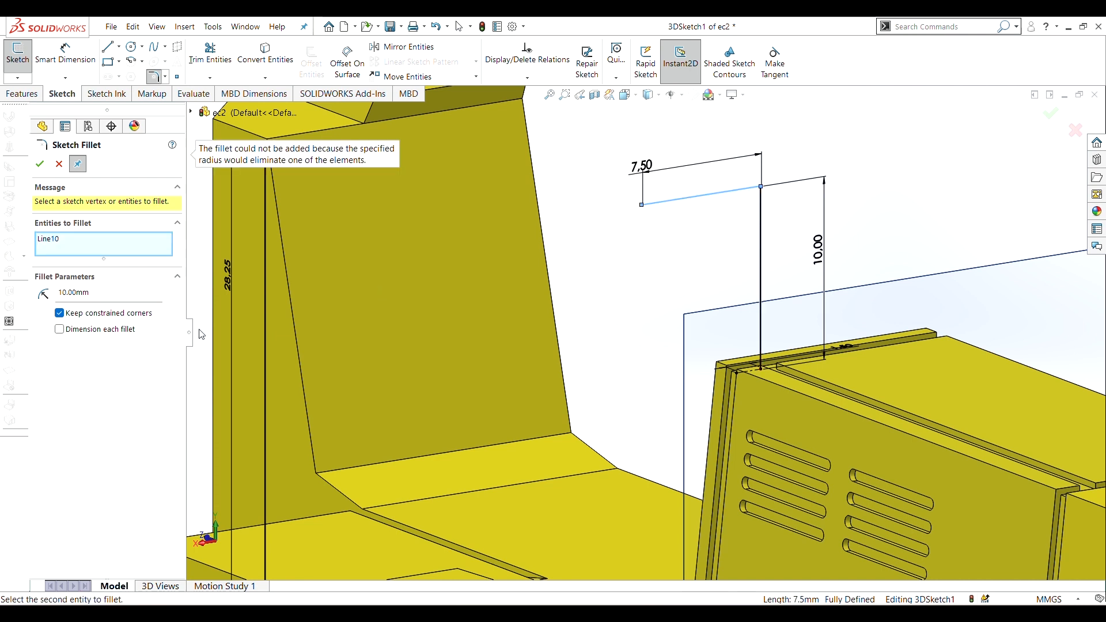
type("2")
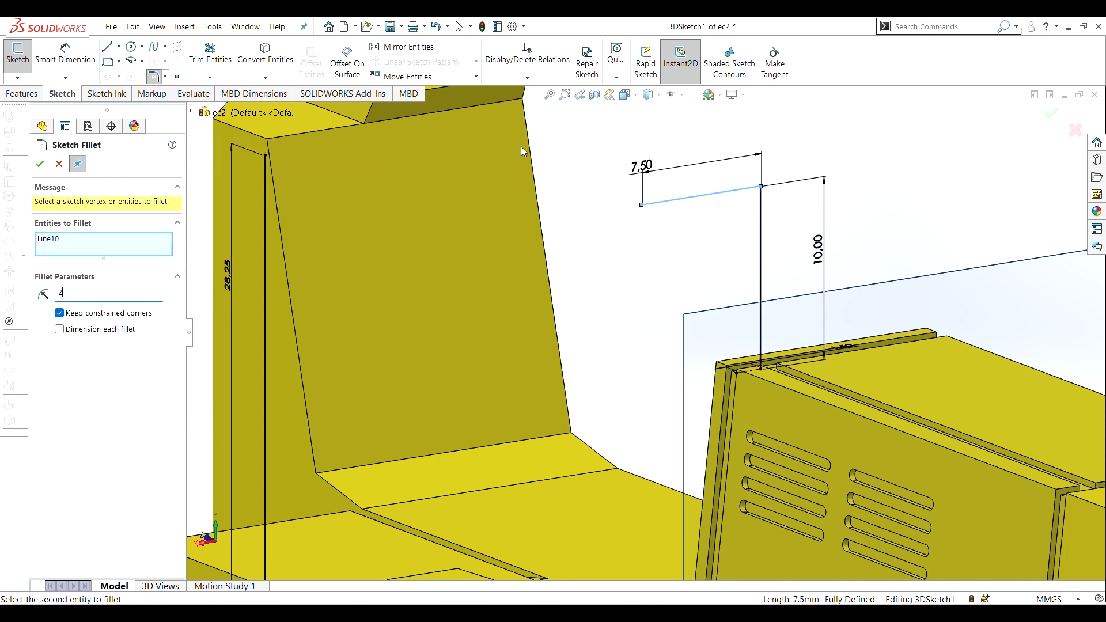
left_click(762, 233)
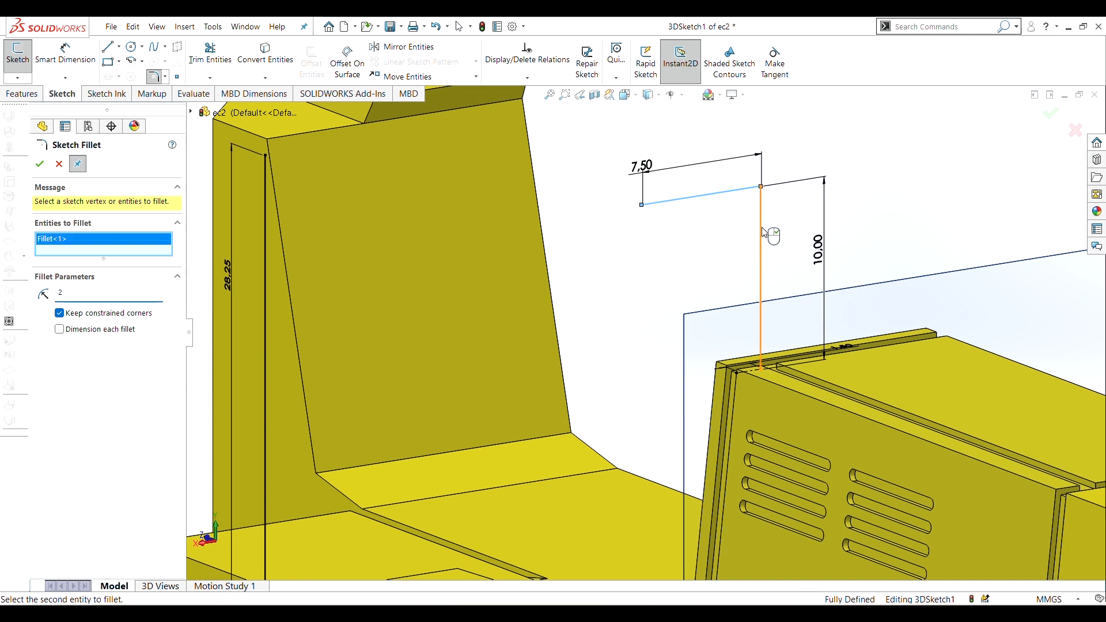
left_click(39, 164)
scroll(551, 306, "up", 4)
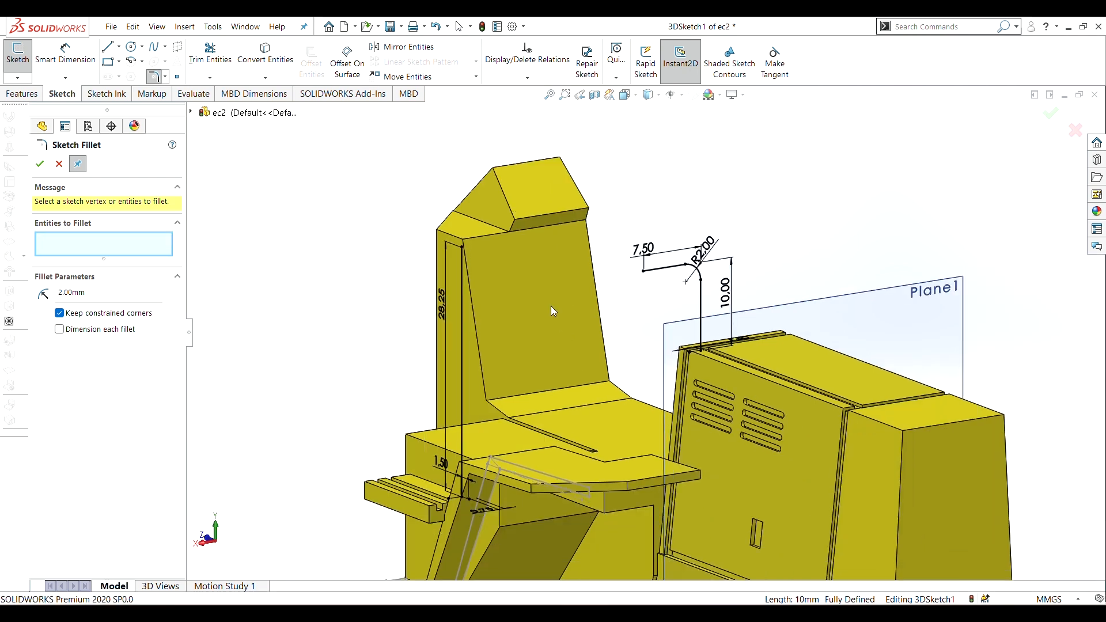
Draw a line in the 3D sketch from the upper end of the 28.25 mm vertical line to the free end of the 7.50 mm line.
middle_click_drag(550, 305, 565, 358)
scroll(565, 358, "down", 1)
left_click(106, 48)
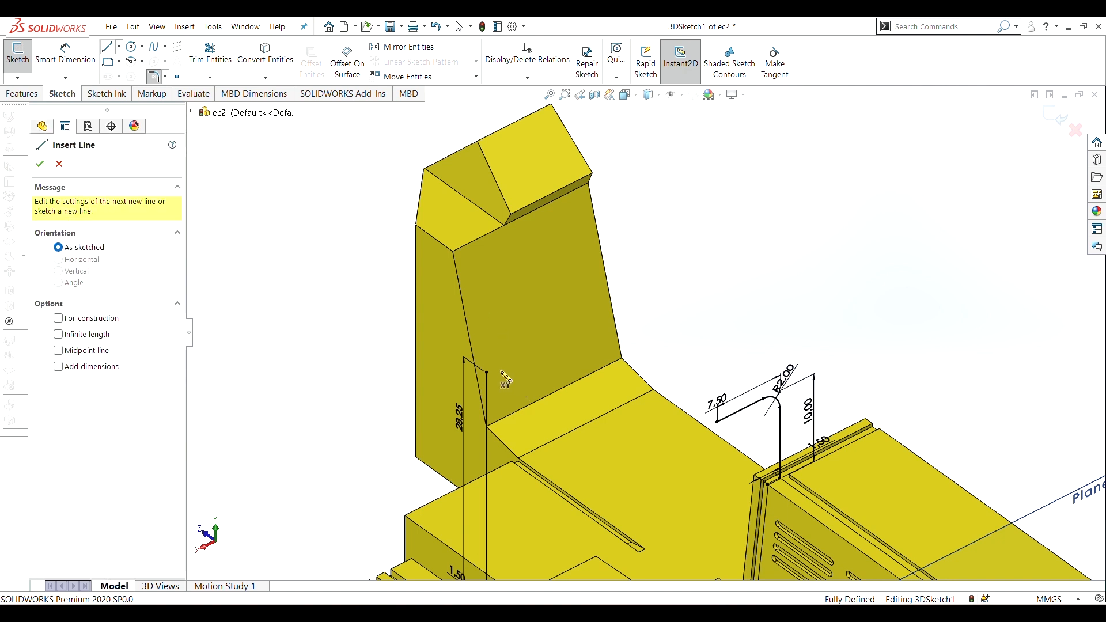
left_click(486, 373)
left_click(717, 422)
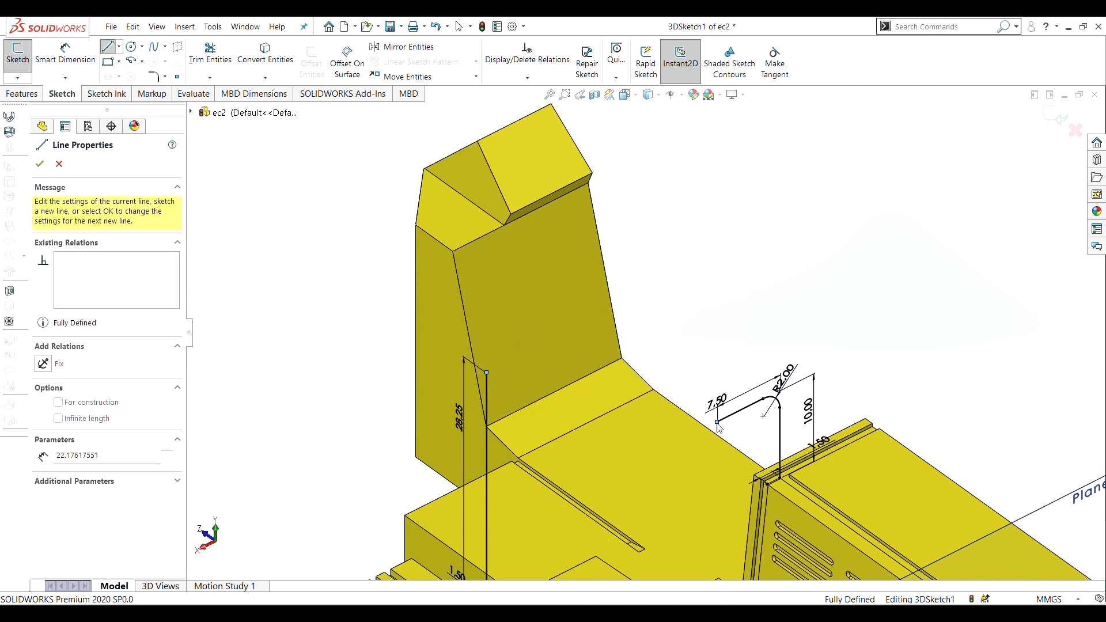
left_click(39, 165)
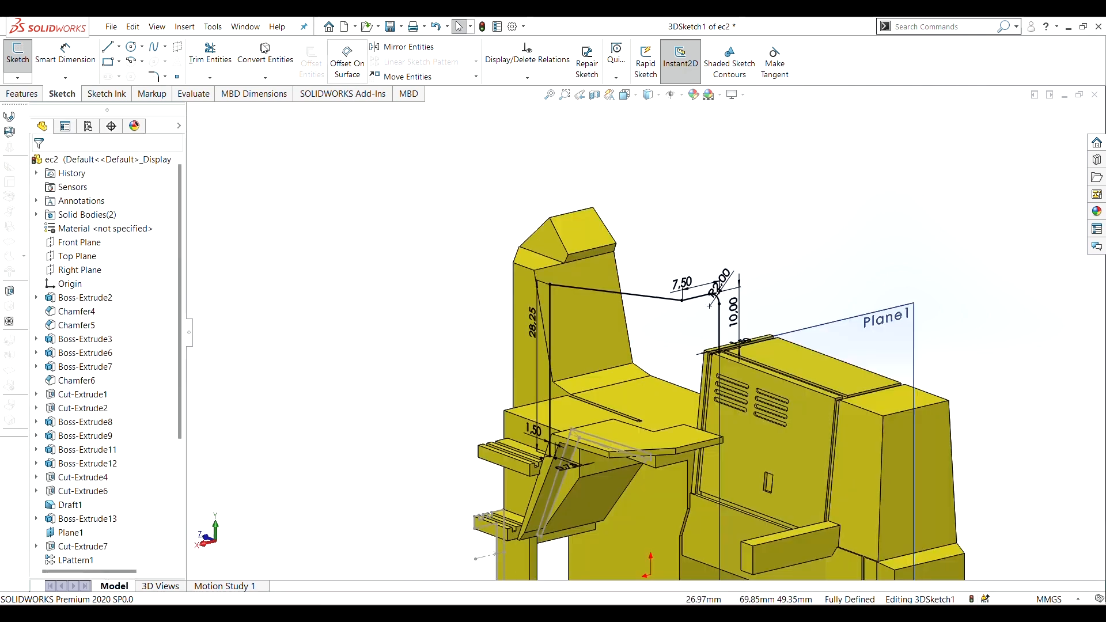
Add a 2 mm sketch fillet between the 28.25 mm vertical line and the sloping connecting line.
left_click(165, 77)
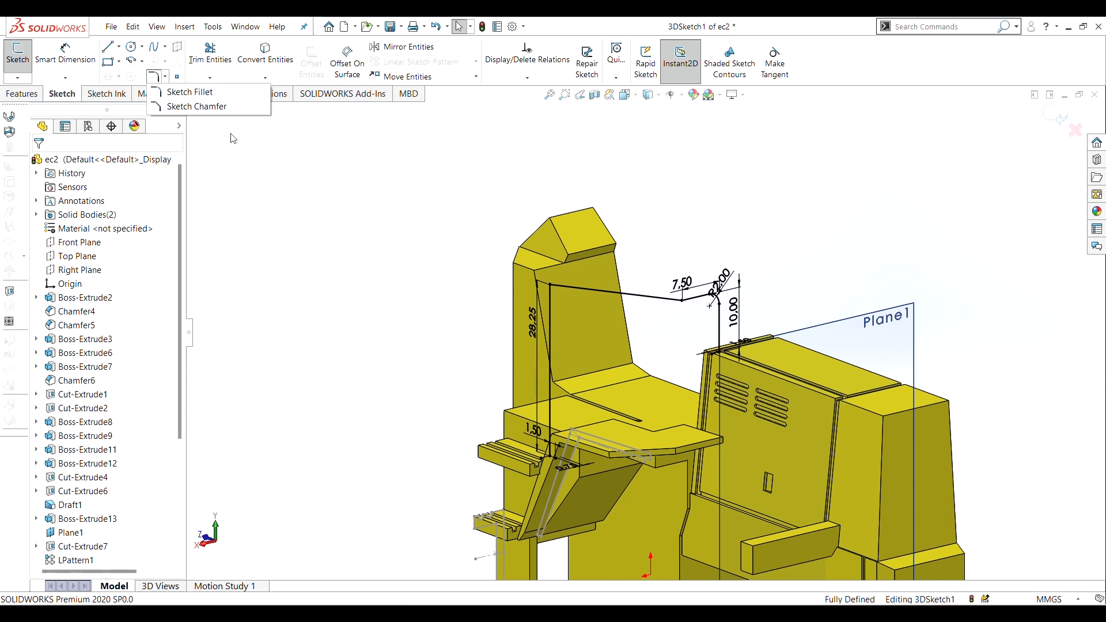
left_click(189, 92)
left_click(549, 301)
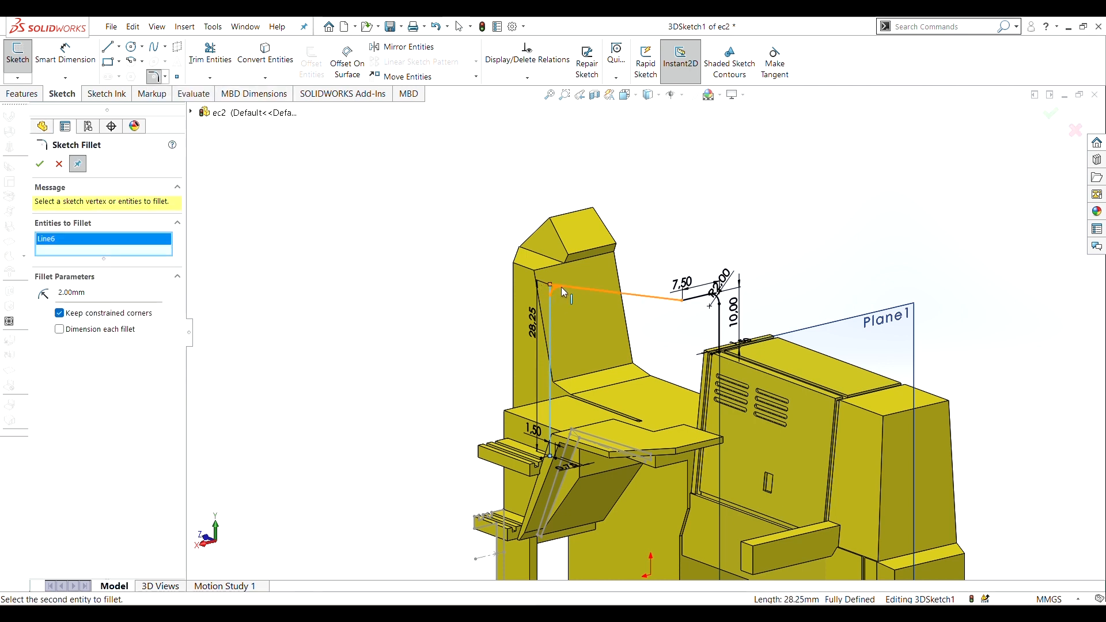
left_click(561, 287)
left_click(40, 164)
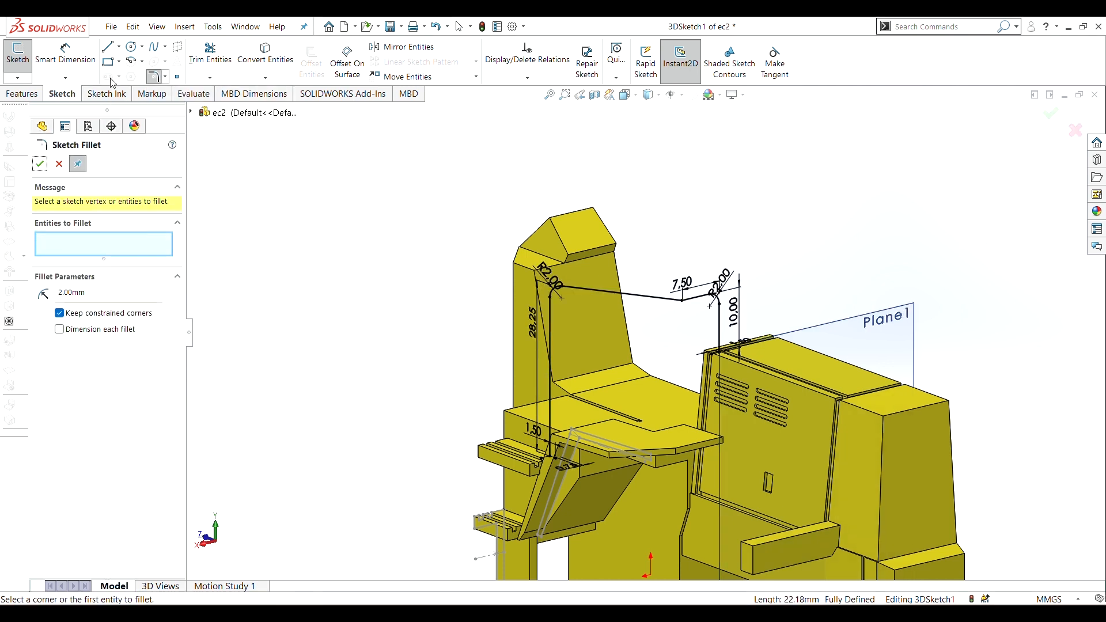
Add a 2 mm sketch fillet between the sloping line and the 7.50 mm line, and exit the 3D sketch.
scroll(693, 405, "down", 5)
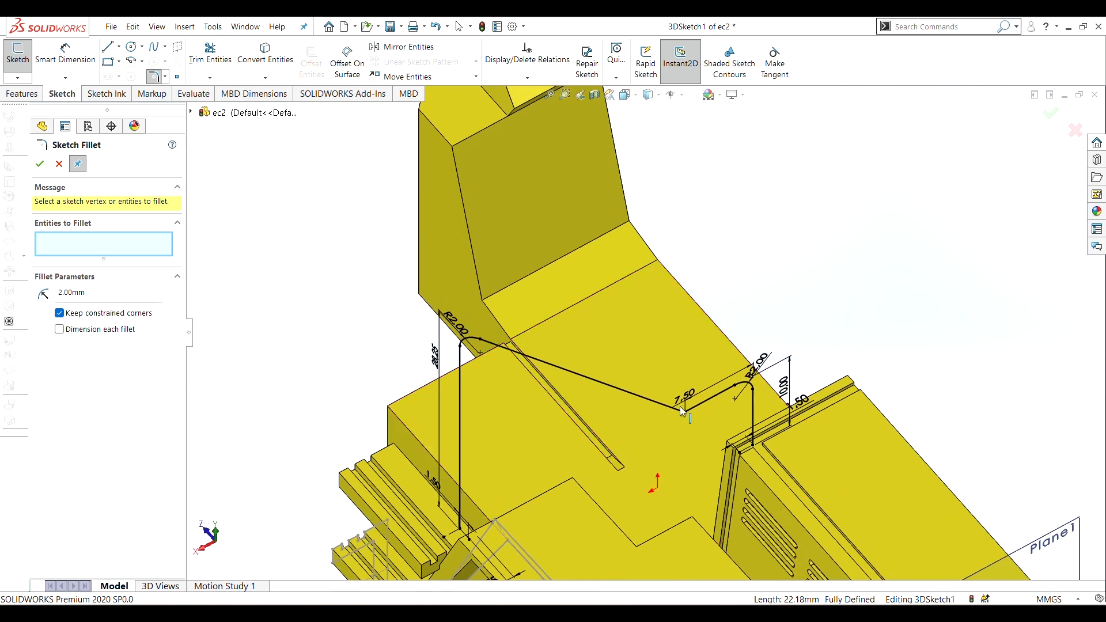
left_click(693, 405)
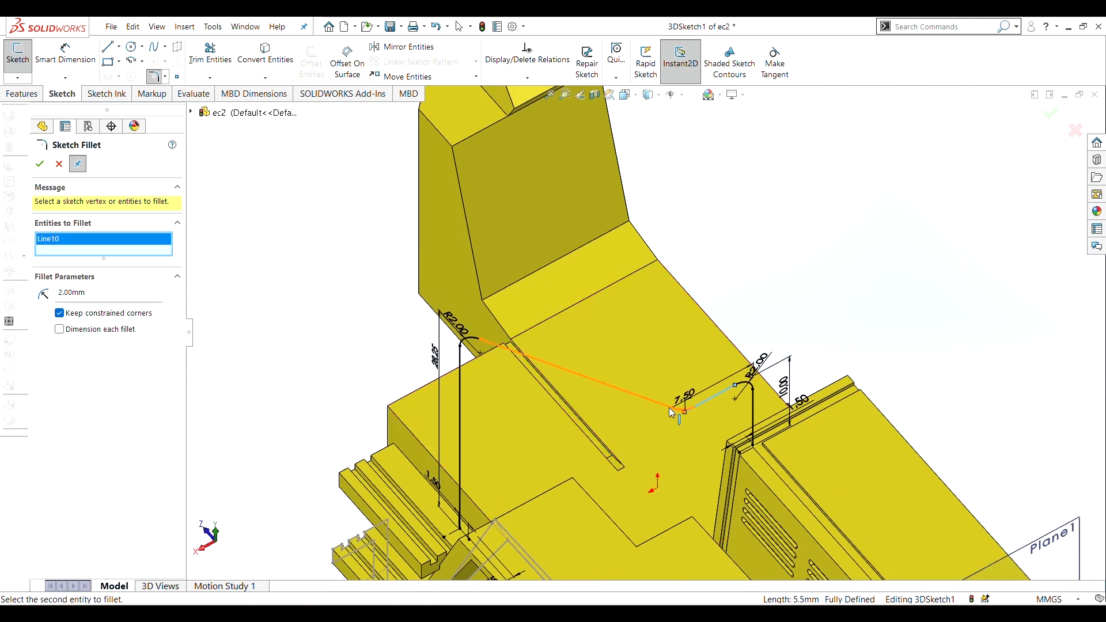
left_click(44, 169)
left_click(38, 165)
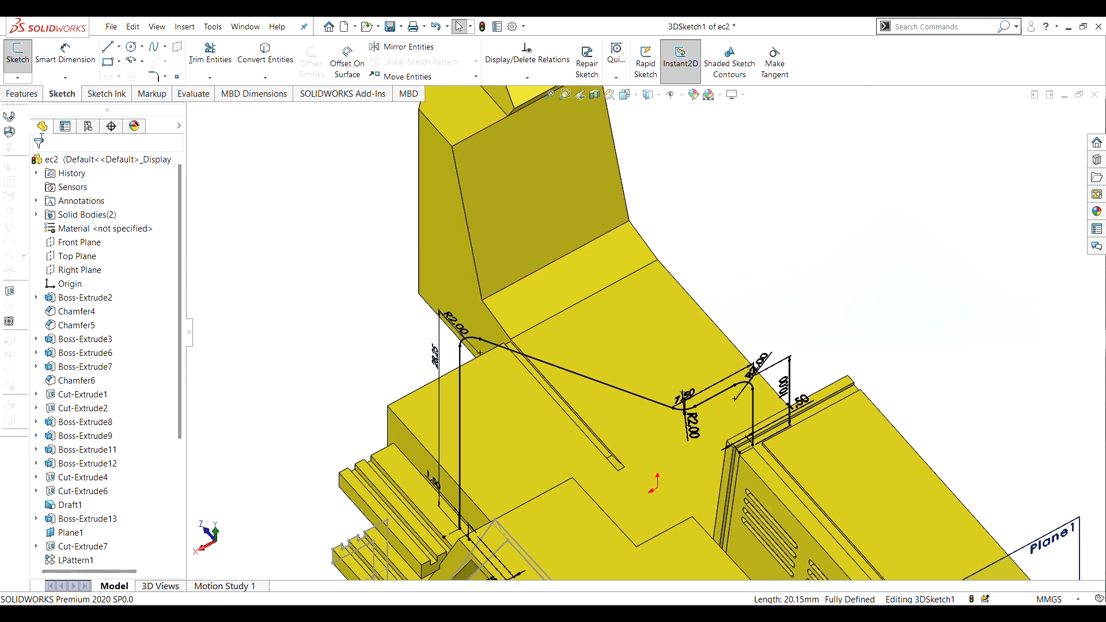
left_click(18, 53)
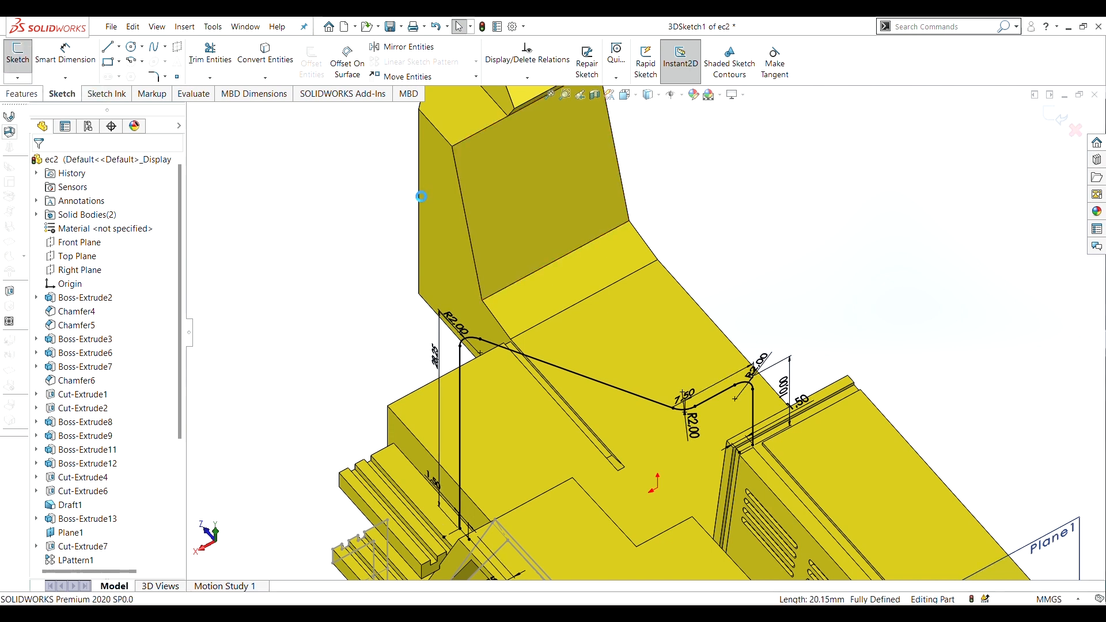
Sketch a circle about 0.66 mm in diameter on the top face of the uppermost step, centred on the path's lower endpoint.
left_click(403, 525)
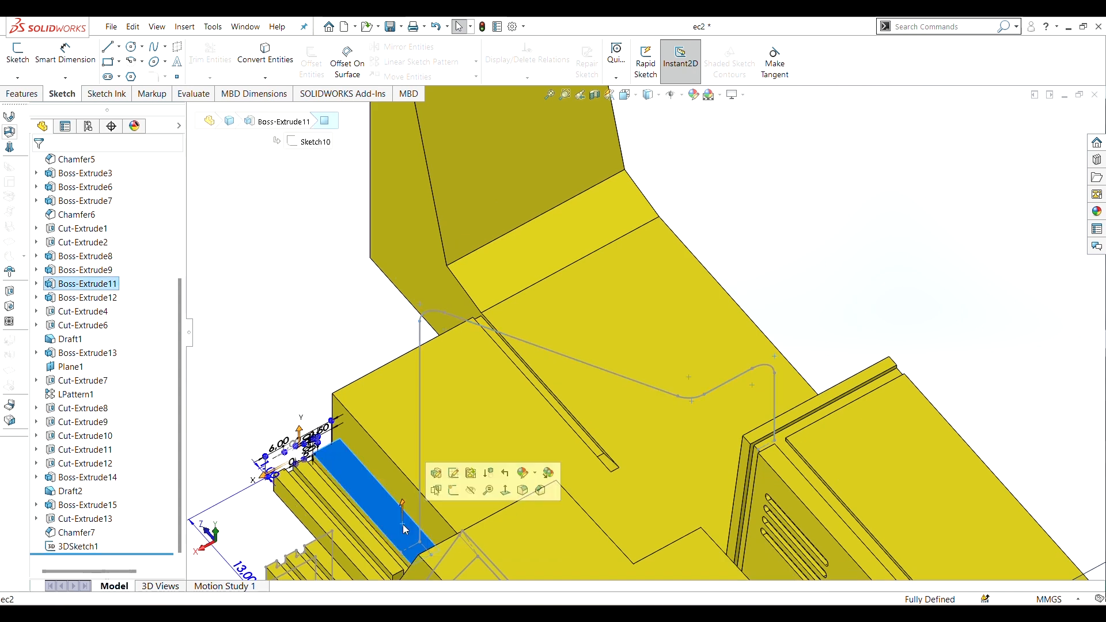
scroll(294, 440, "down", 5)
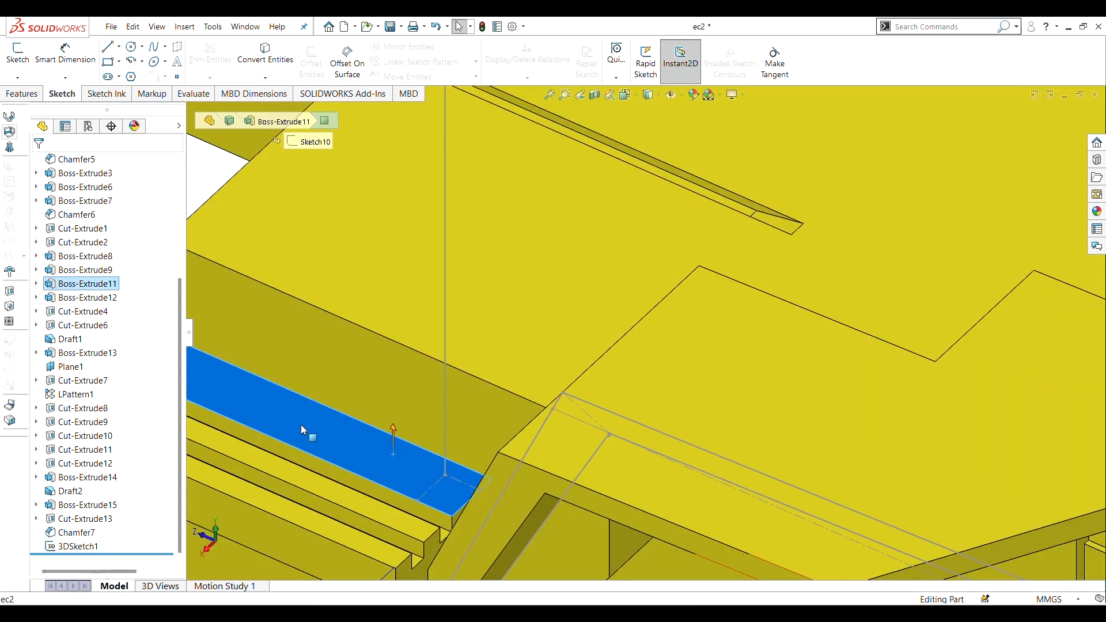
right_click(300, 429)
left_click(328, 359)
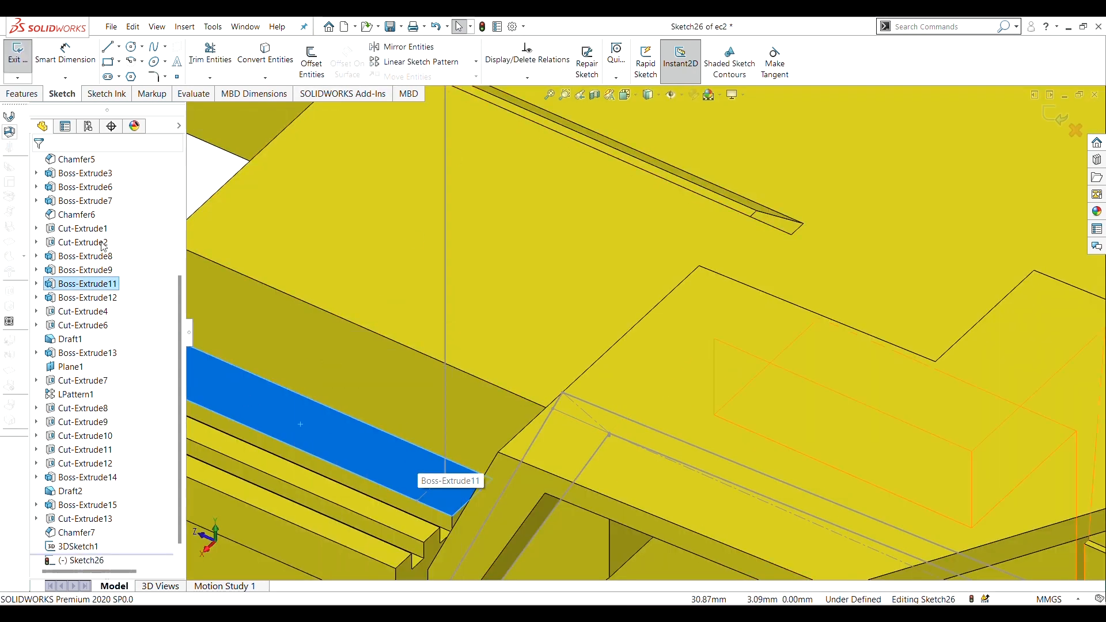
left_click(131, 46)
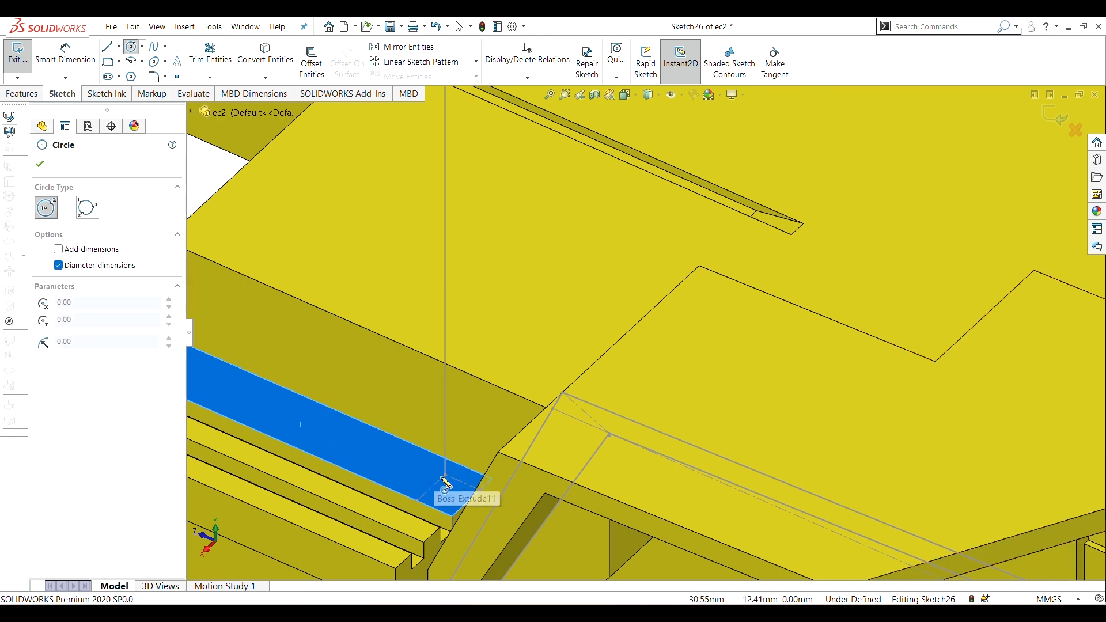
scroll(446, 484, "down", 5)
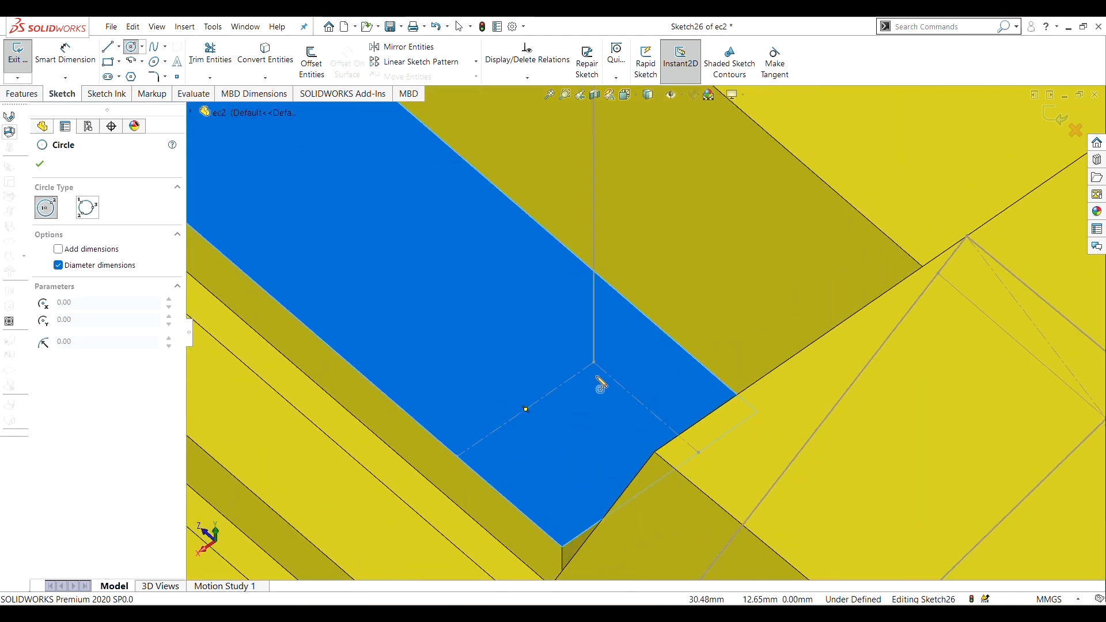
left_click(595, 363)
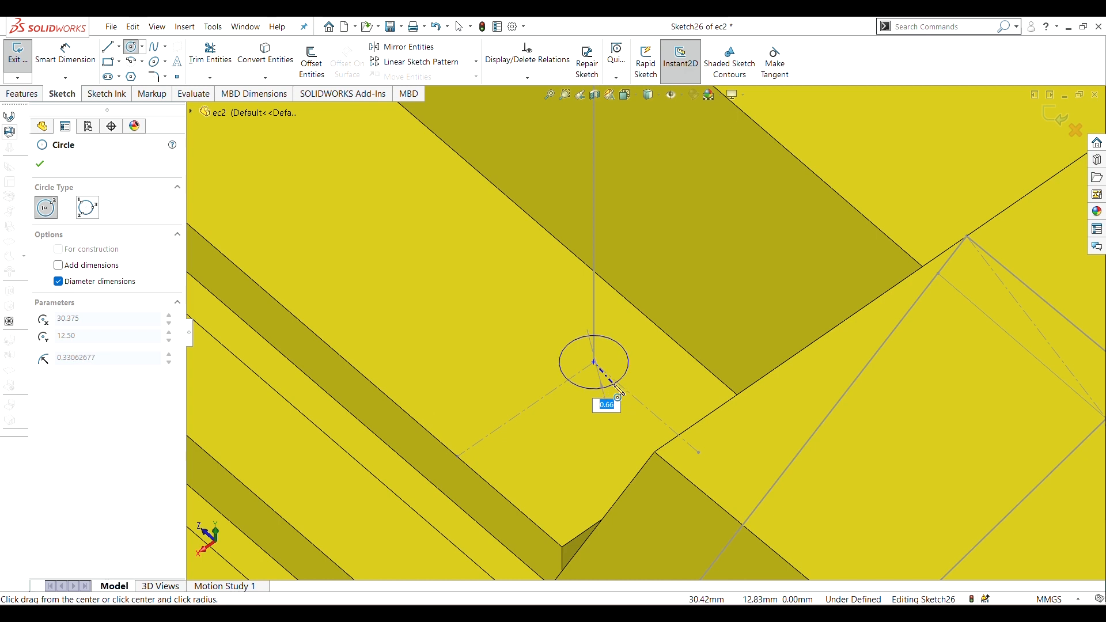
left_click(614, 386)
Dimension the circle's diameter to 1.15 mm.
left_click(57, 43)
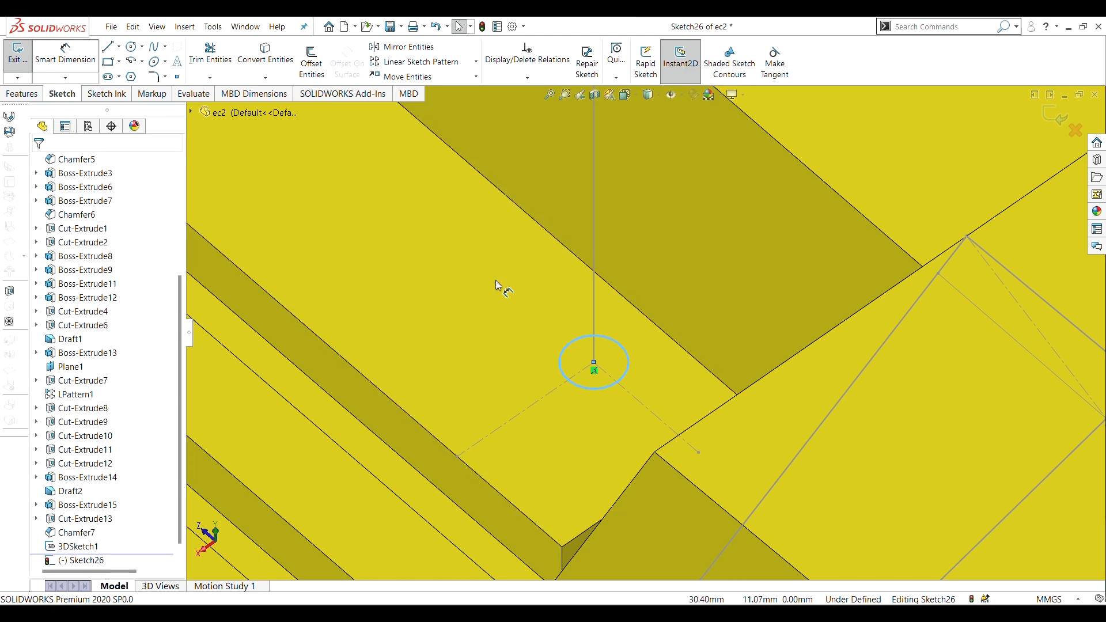
left_click(561, 358)
left_click(512, 366)
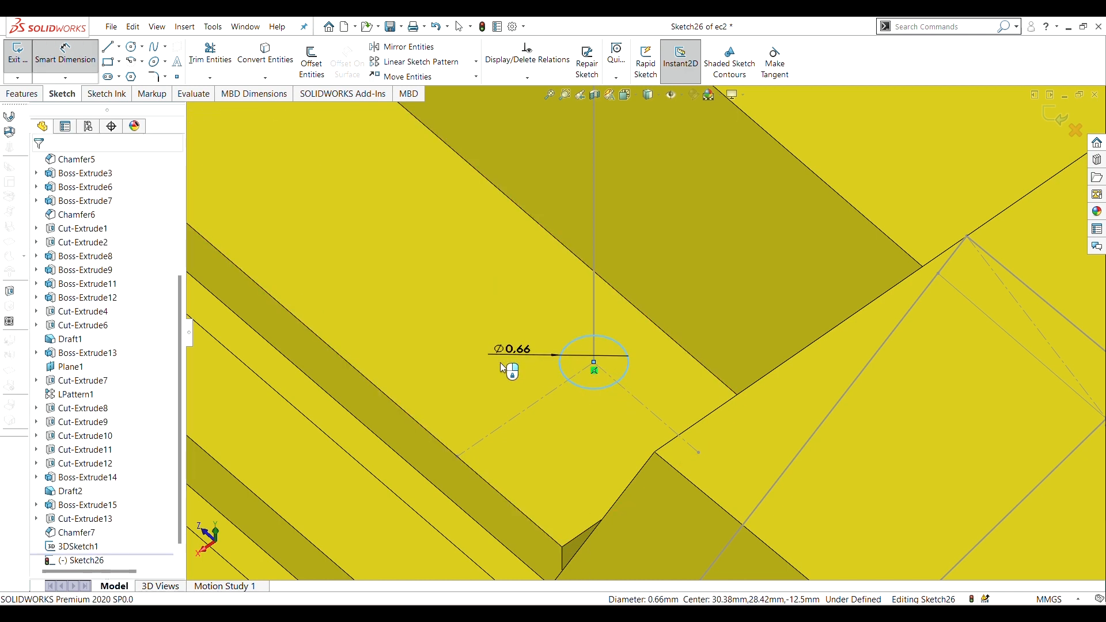
type("1.15")
key("Return")
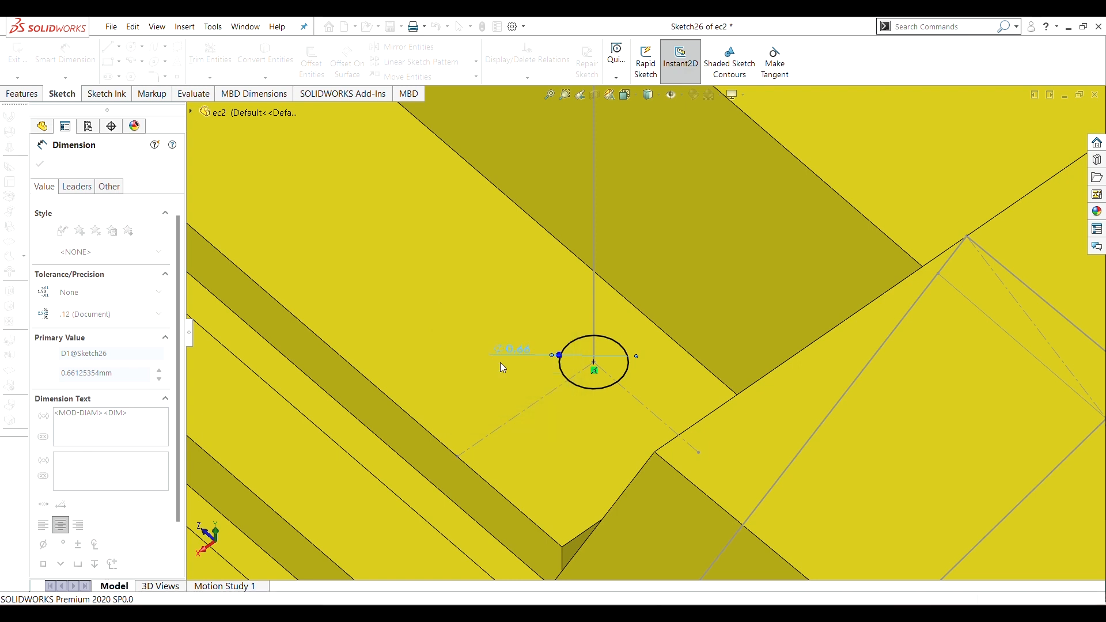
left_click(39, 166)
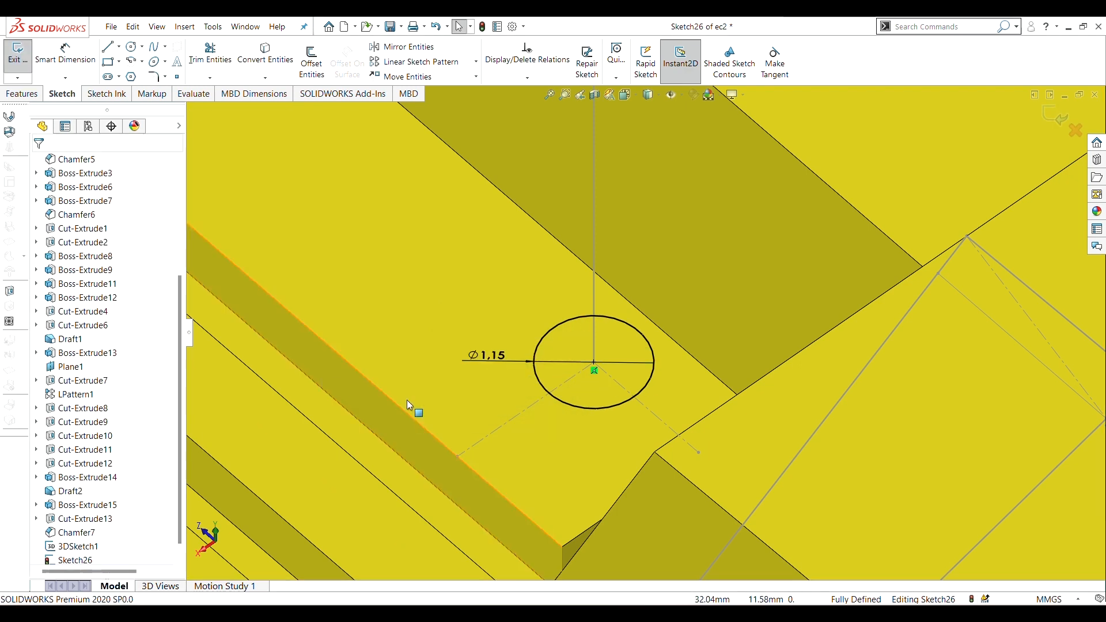
Create a swept boss from the 1.15 mm circle along the 3D sketch path to form the handrail.
scroll(437, 386, "up", 5)
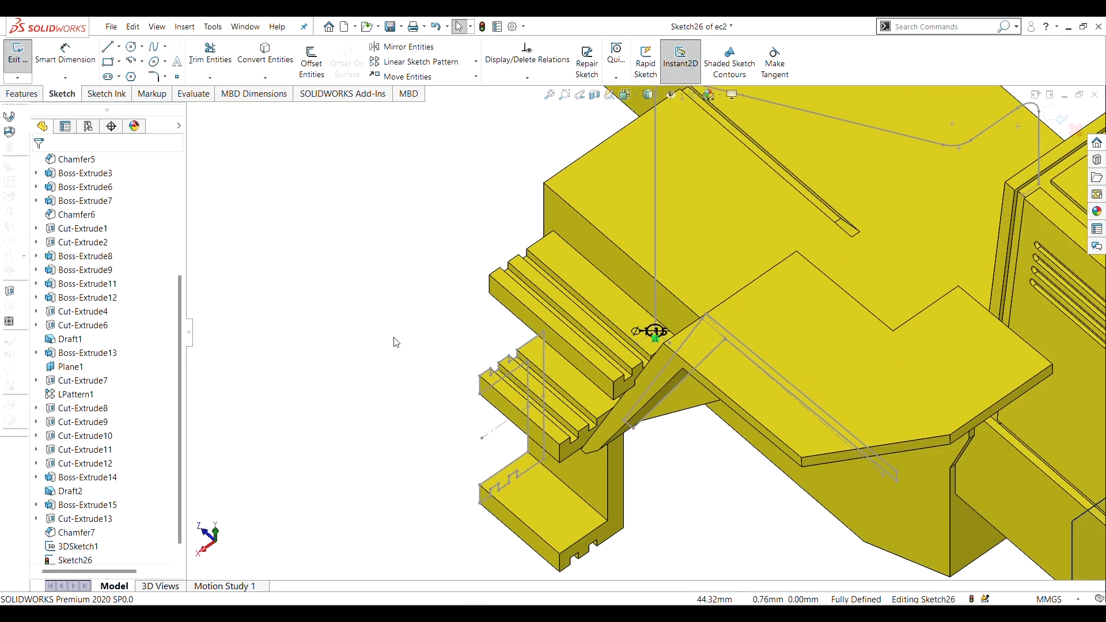
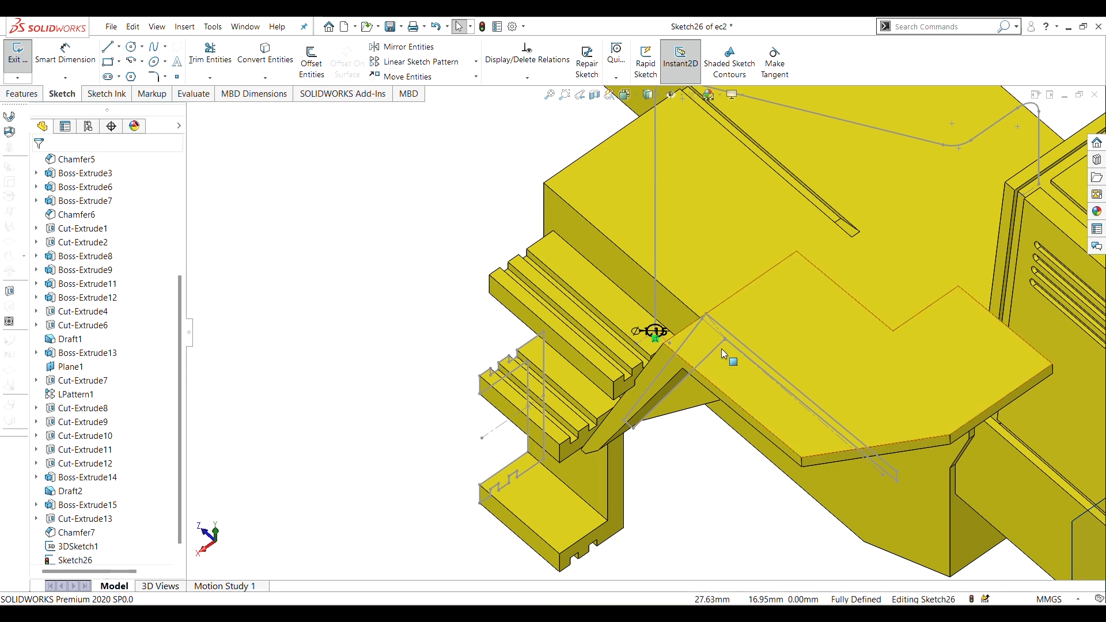
scroll(669, 351, "down", 4)
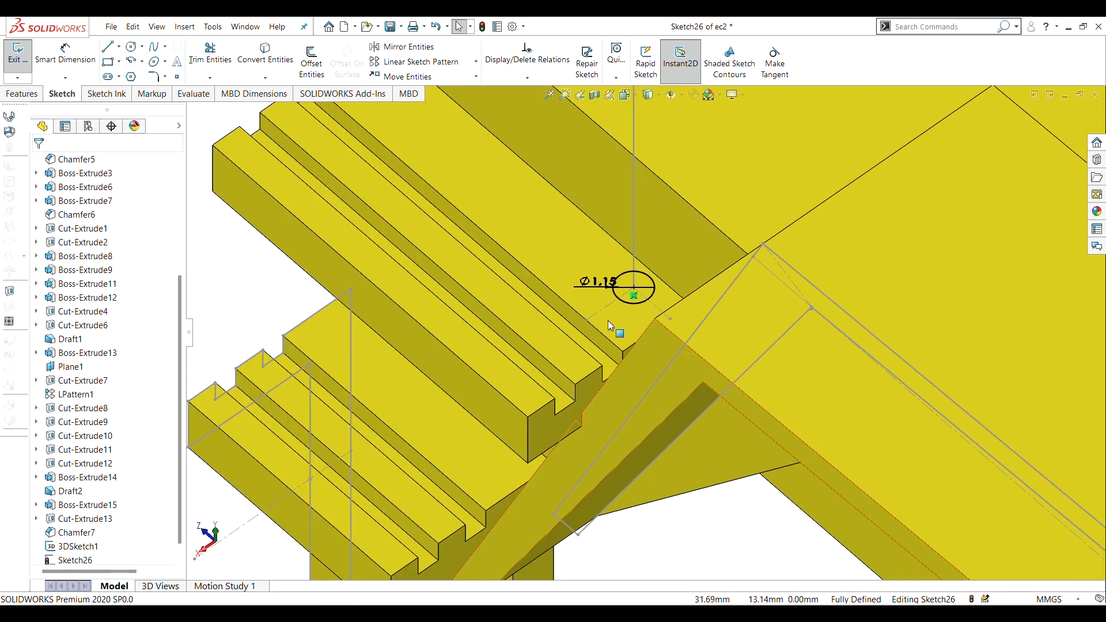
left_click(32, 95)
left_click(124, 47)
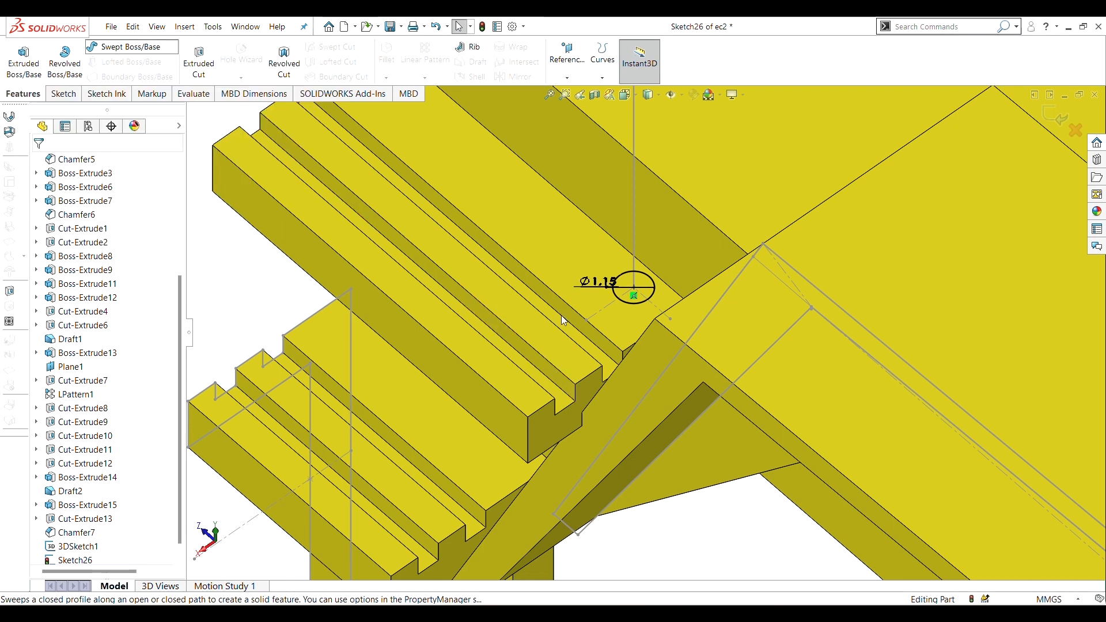
left_click(633, 209)
scroll(633, 208, "up", 6)
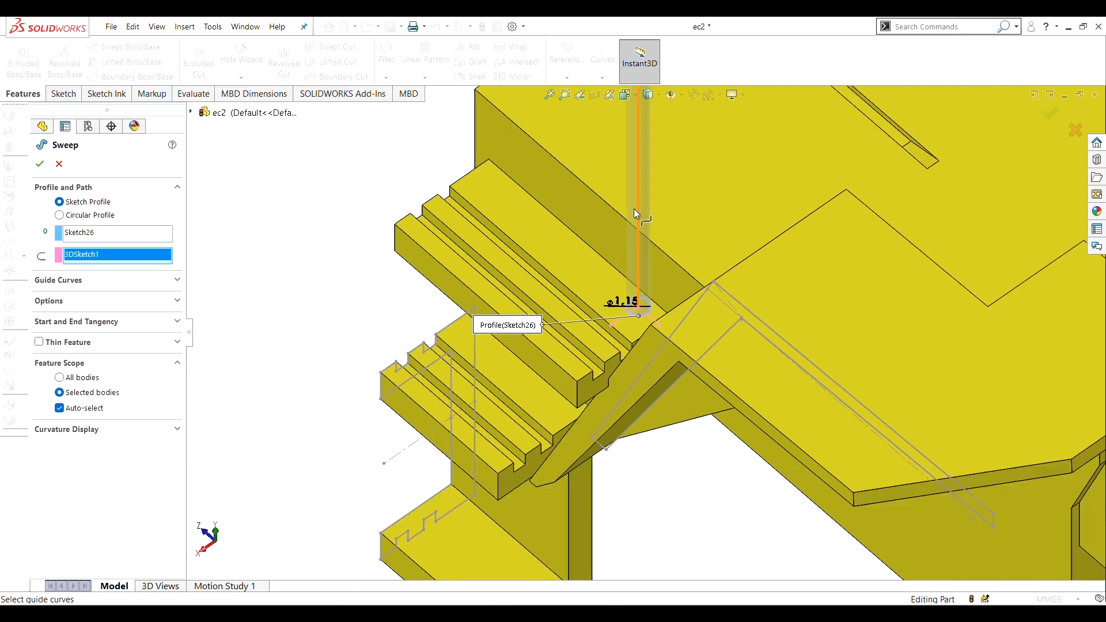
left_click(40, 164)
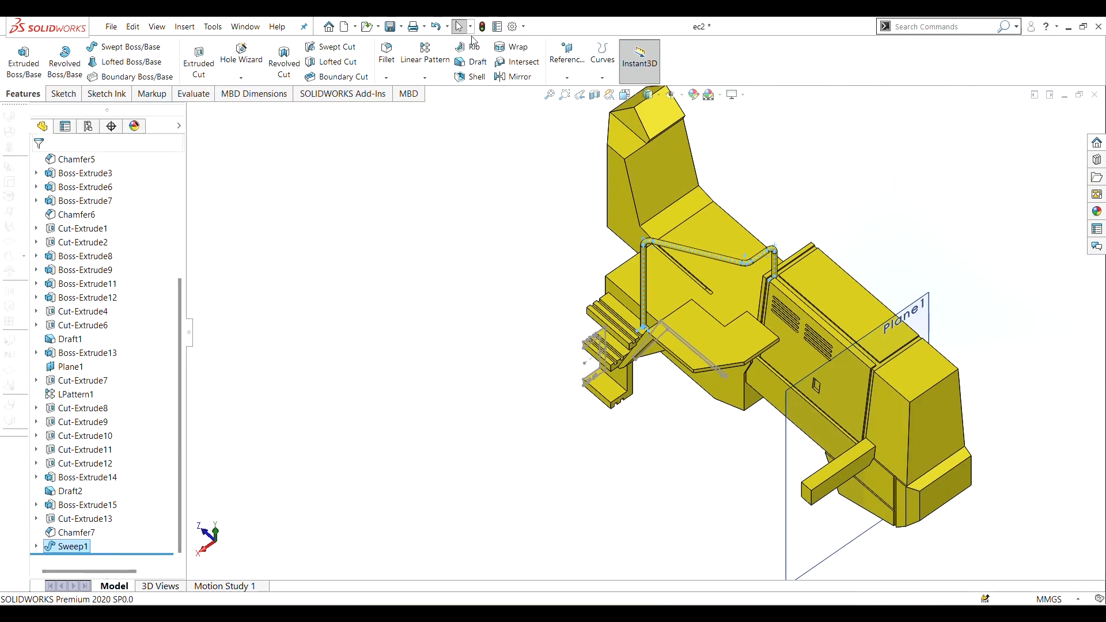
scroll(620, 185, "down", 5)
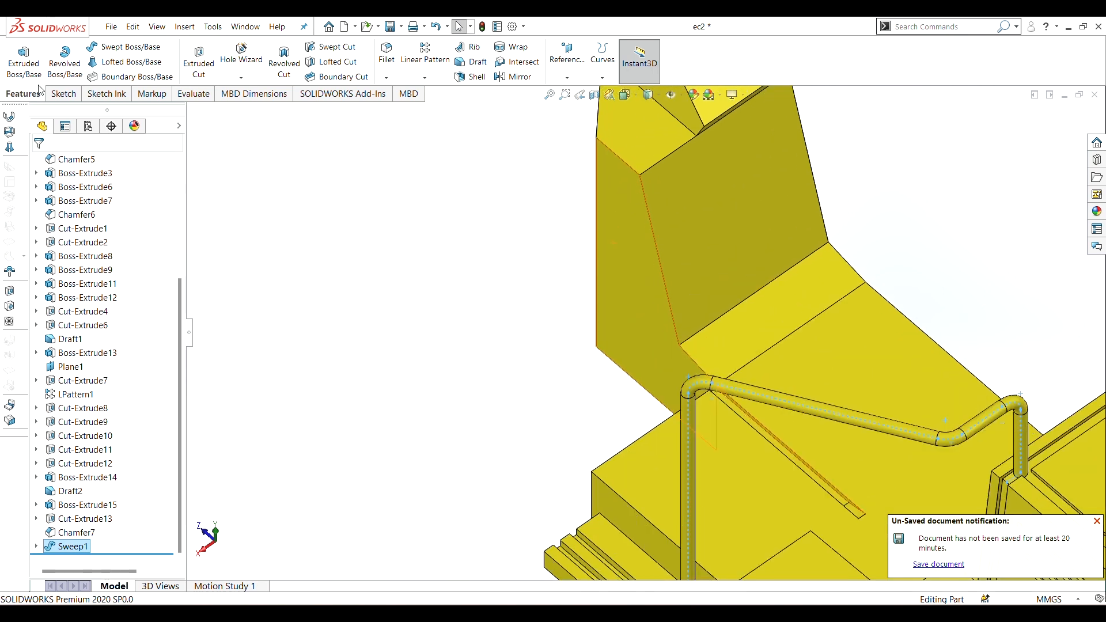
left_click(63, 94)
left_click(18, 56)
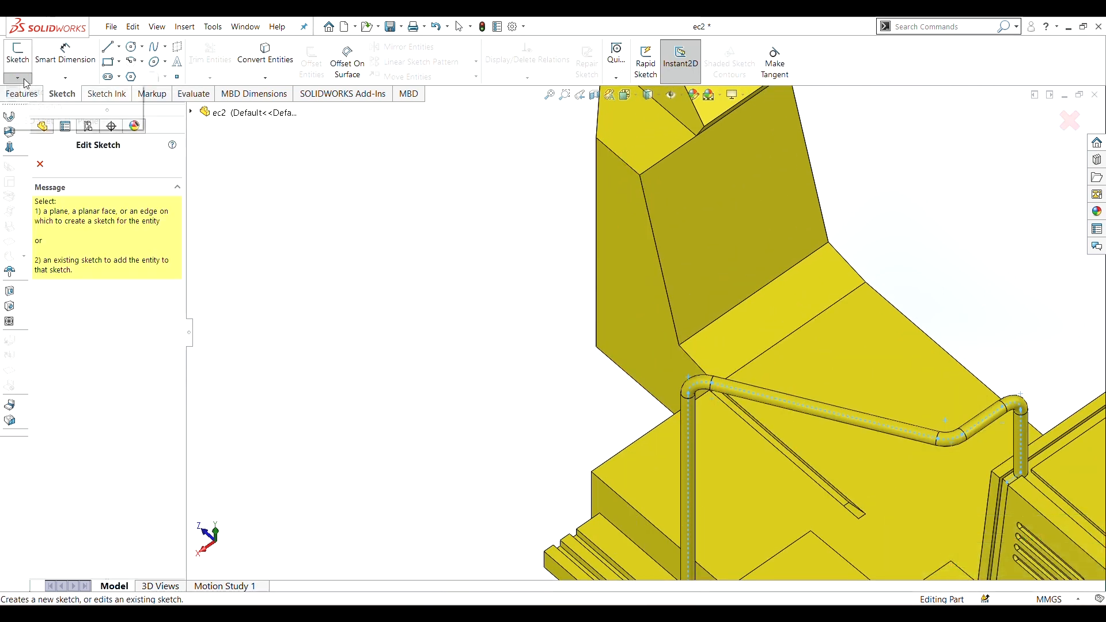
left_click(34, 102)
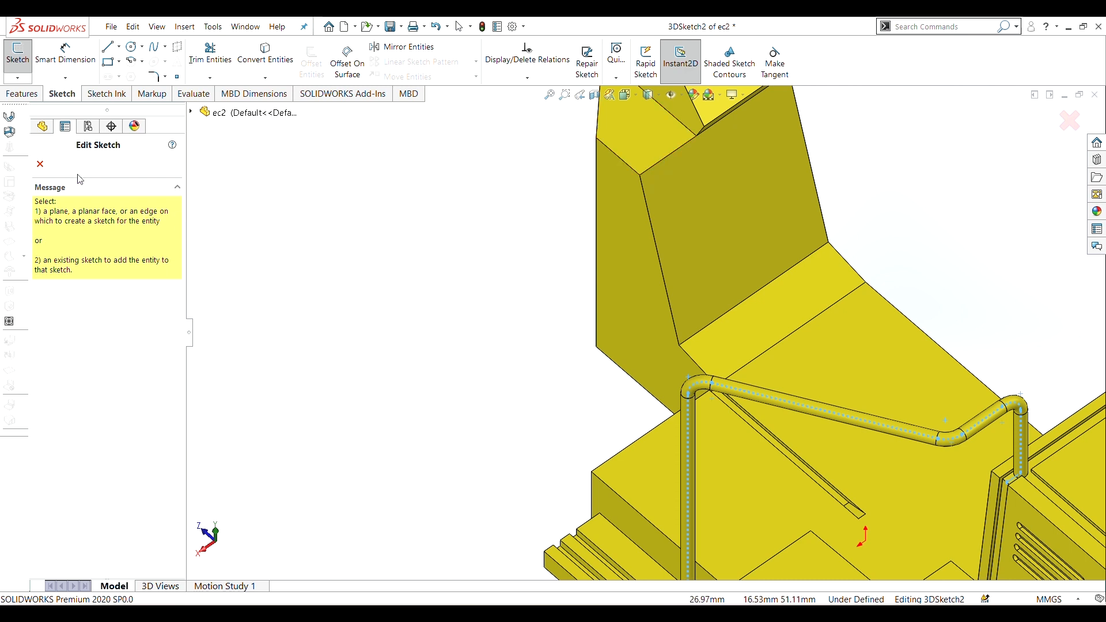
left_click(35, 164)
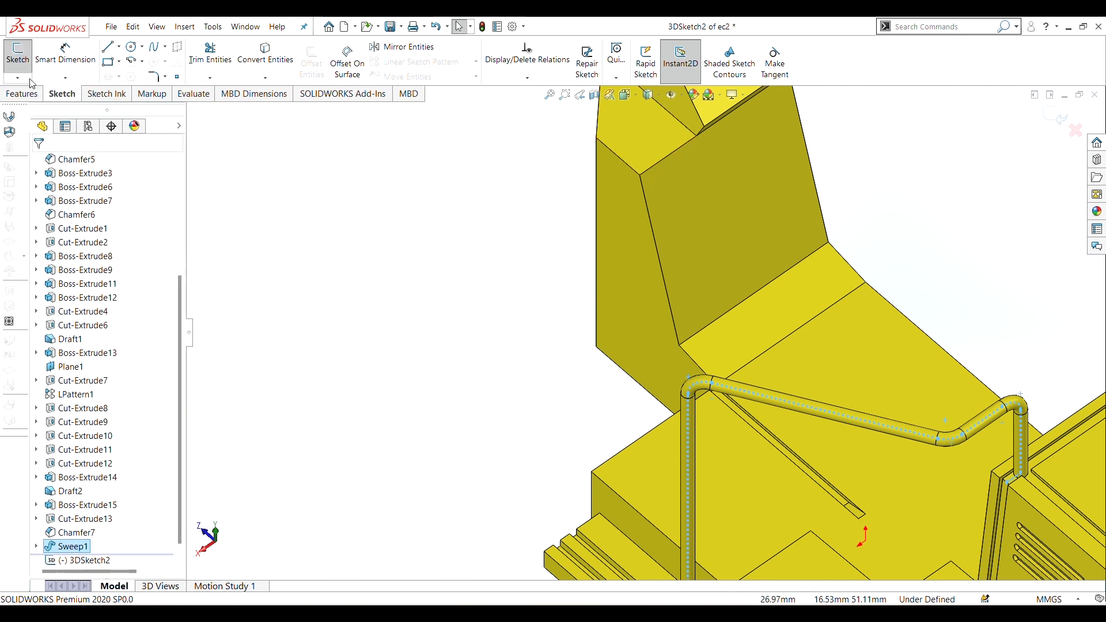
left_click(25, 79)
left_click(33, 92)
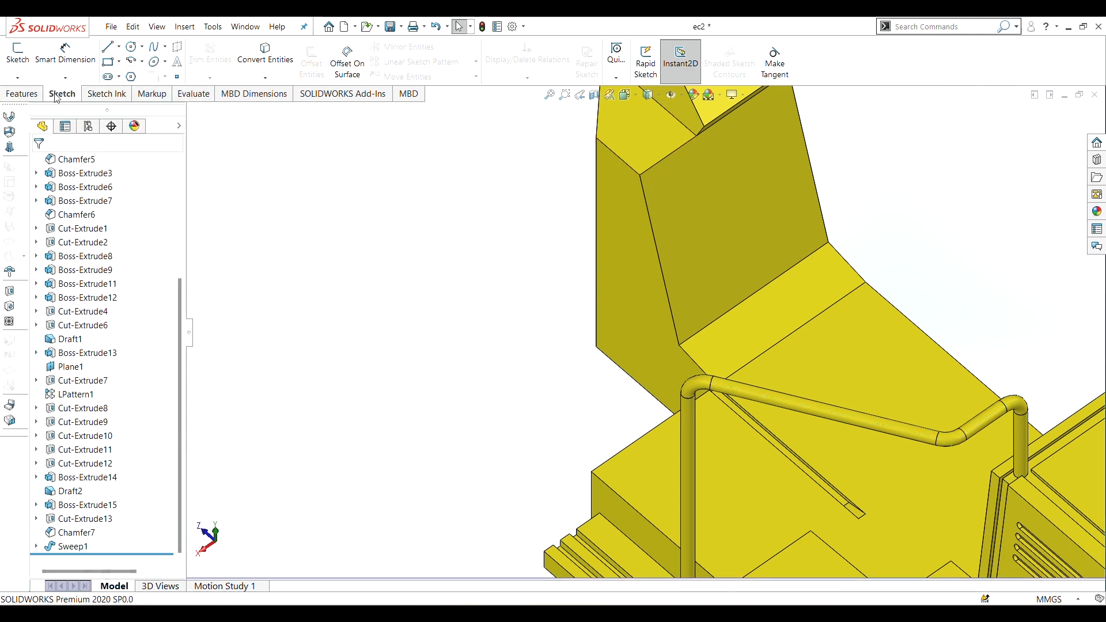
Start a new 3D sketch and draw a rectangle about 1.5 by 1.7 mm from the corner of the tall upright block's upper shoulder face.
left_click(17, 77)
left_click(35, 102)
scroll(621, 233, "up", 5)
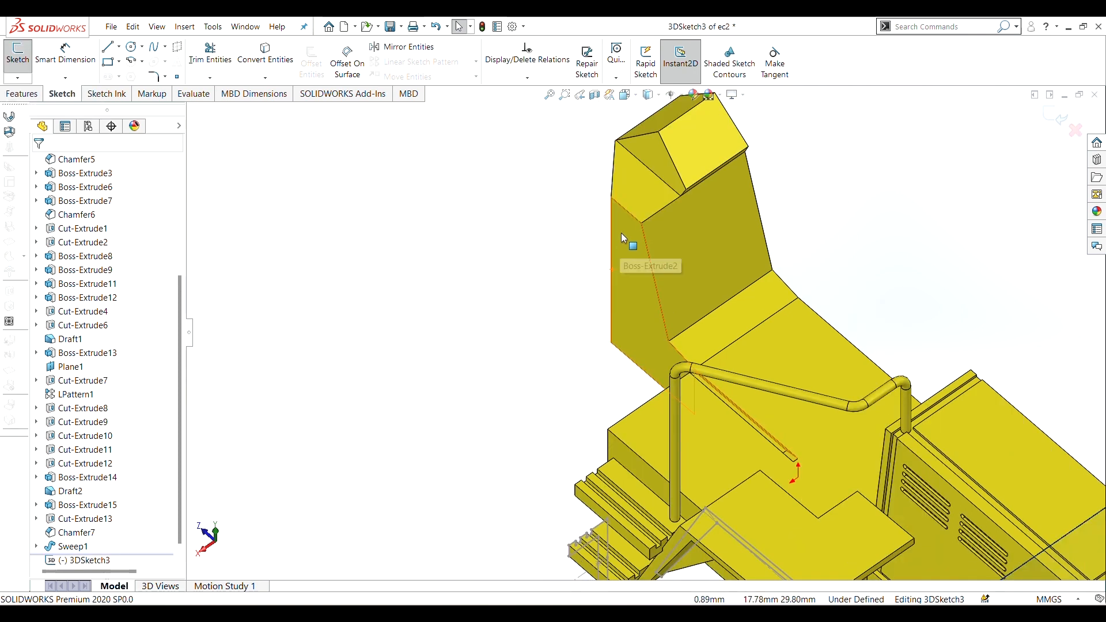
scroll(638, 288, "down", 5)
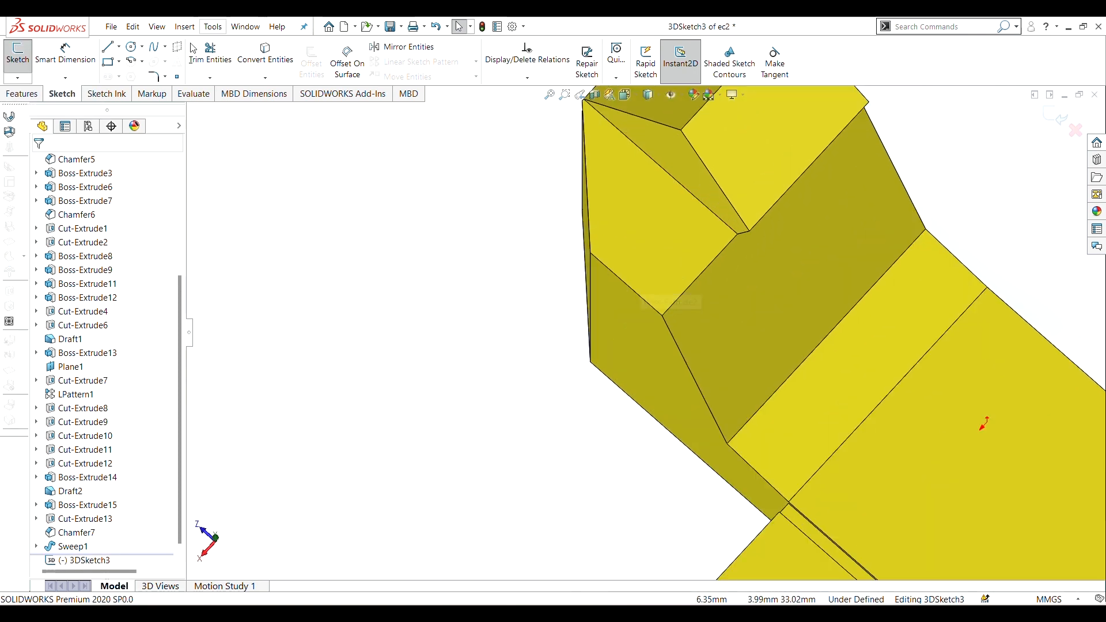
left_click(107, 62)
left_click(662, 314)
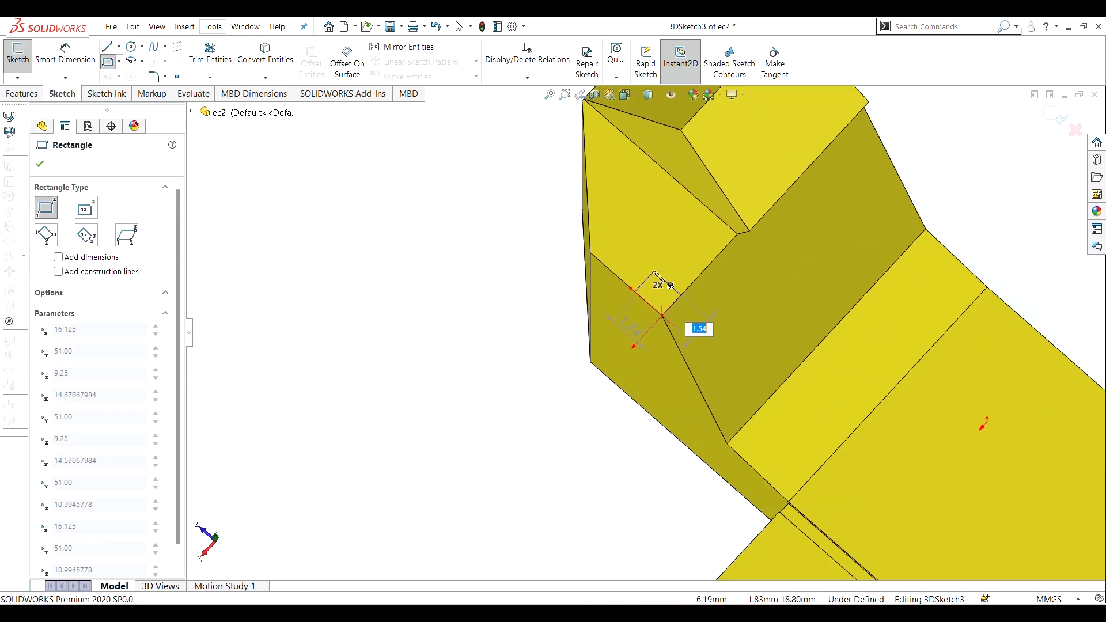
left_click(654, 270)
left_click(40, 164)
left_click(210, 53)
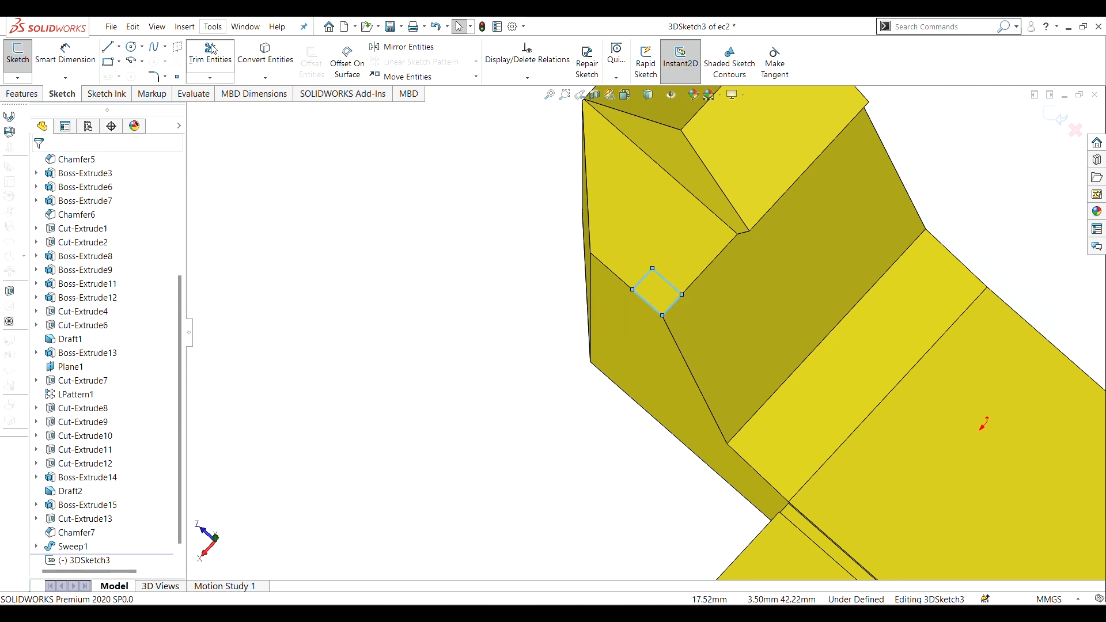
left_click(541, 318)
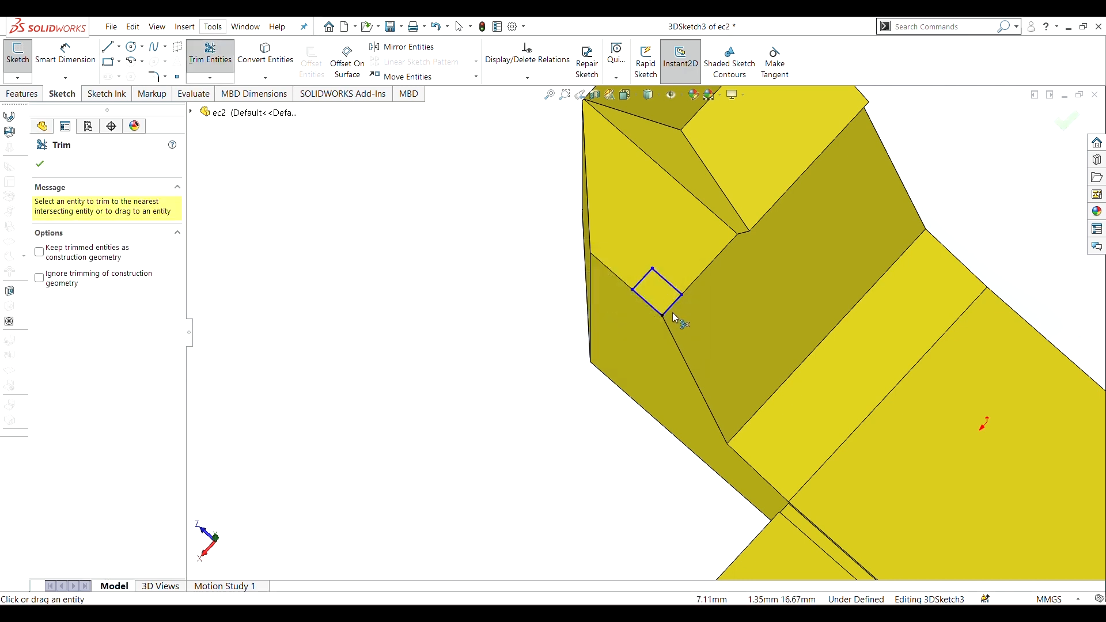
middle_click_drag(675, 316, 716, 360)
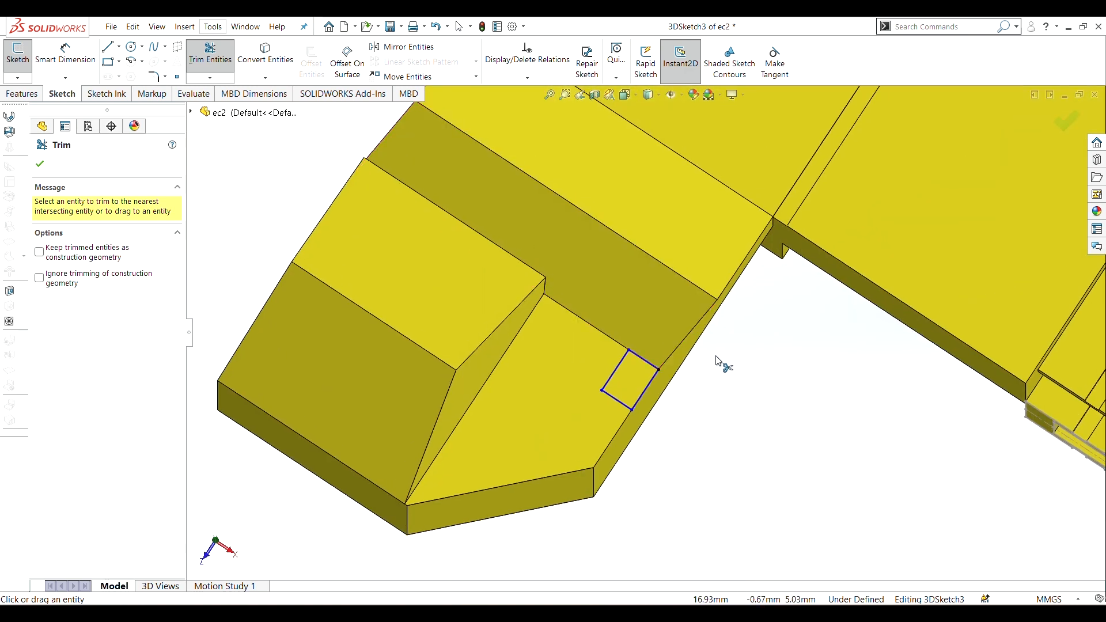
right_click(639, 357)
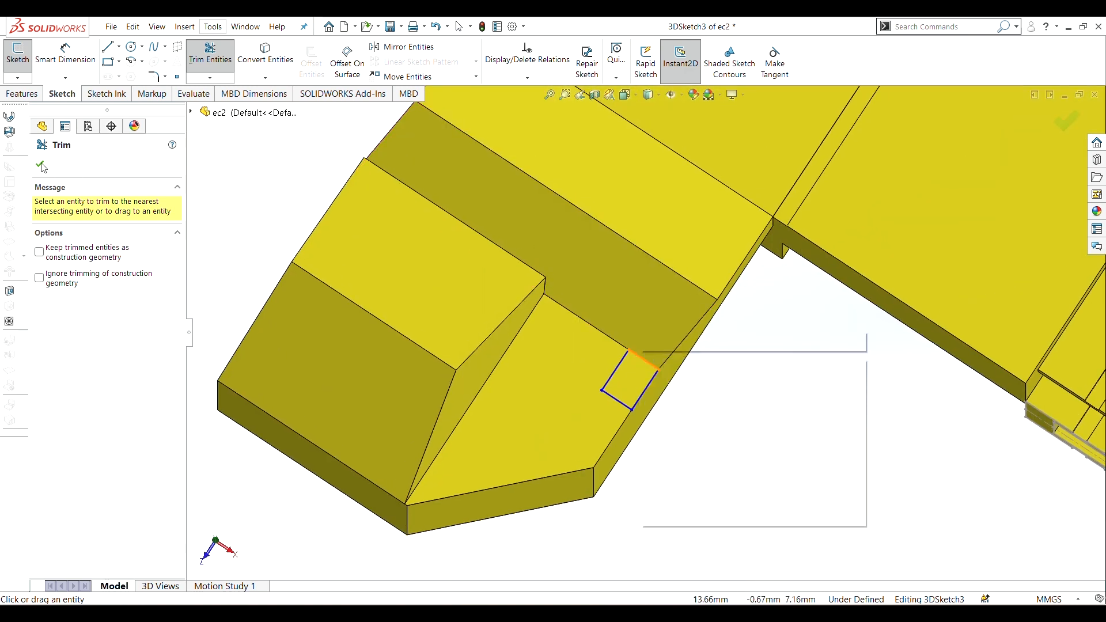
left_click(41, 164)
Delete the two rectangle sides that lie along the shoulder face's edges, keeping the two lines inside the face.
left_click(641, 358)
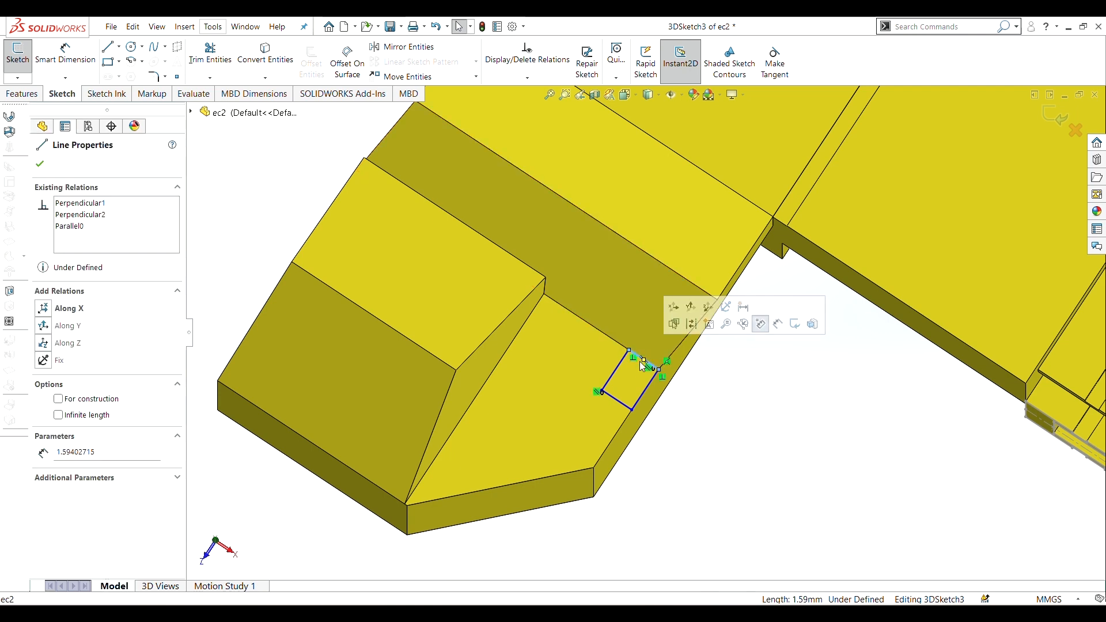
right_click(640, 360)
left_click(680, 497)
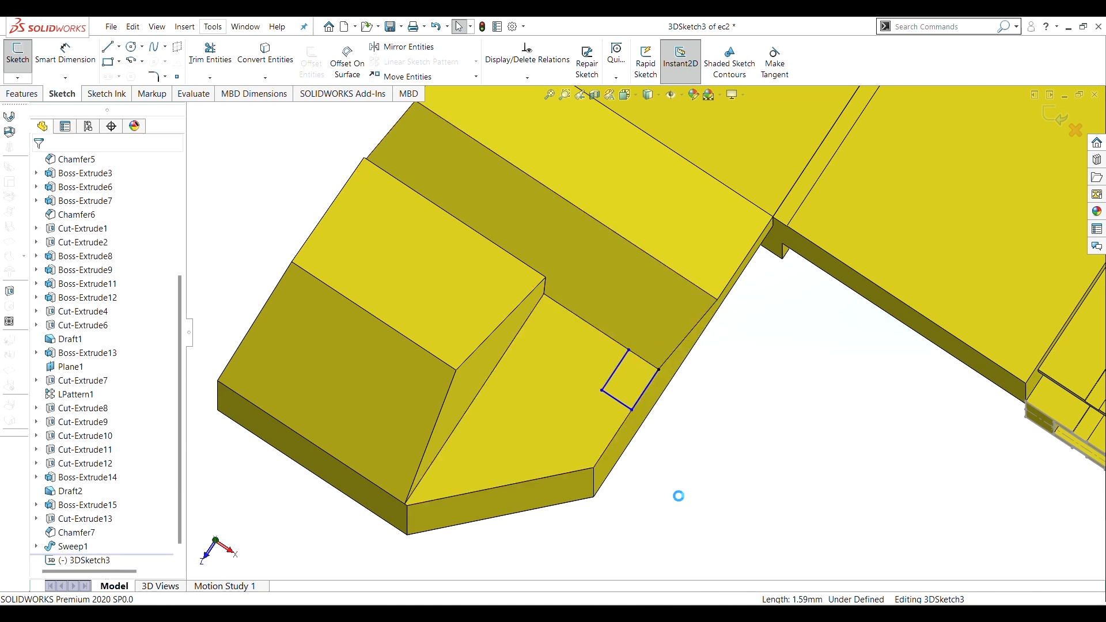
scroll(704, 410, "up", 1)
middle_click_drag(704, 409, 651, 352)
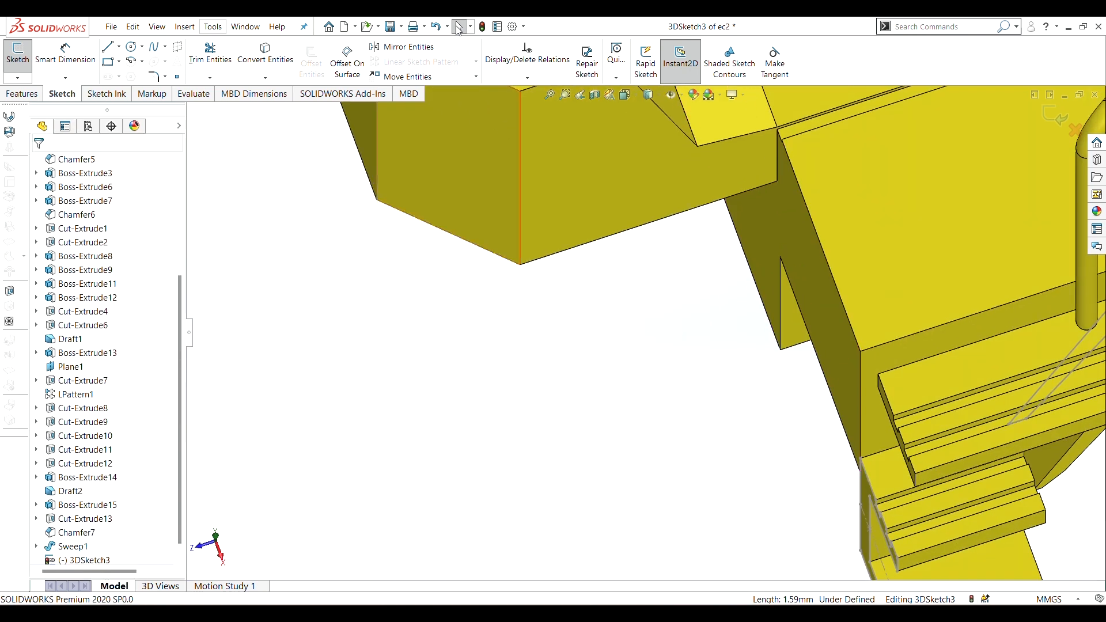
scroll(634, 219, "up", 4)
scroll(624, 176, "down", 9)
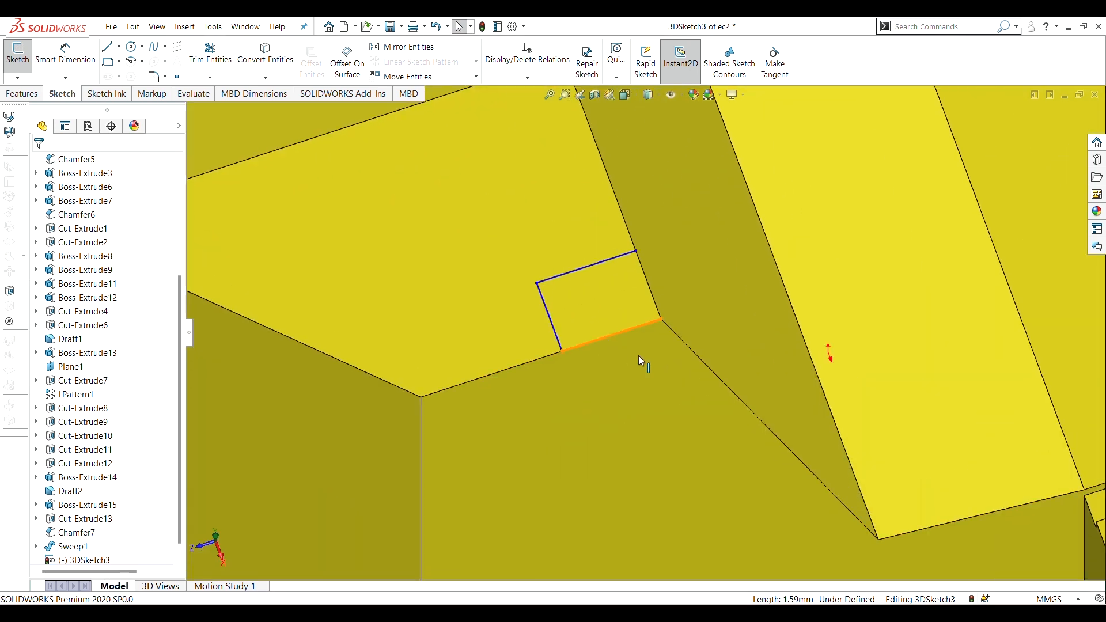
left_click(644, 324)
right_click(644, 324)
left_click(662, 466)
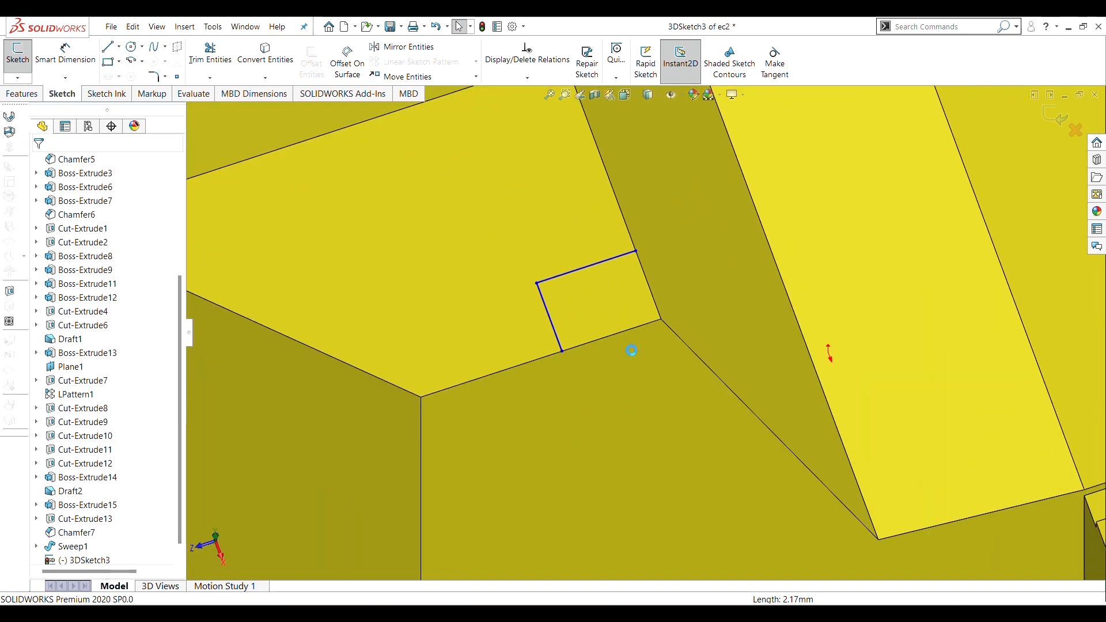
Dimension the remaining line that starts on the shoulder face's inner edge to 1 mm.
left_click(578, 273)
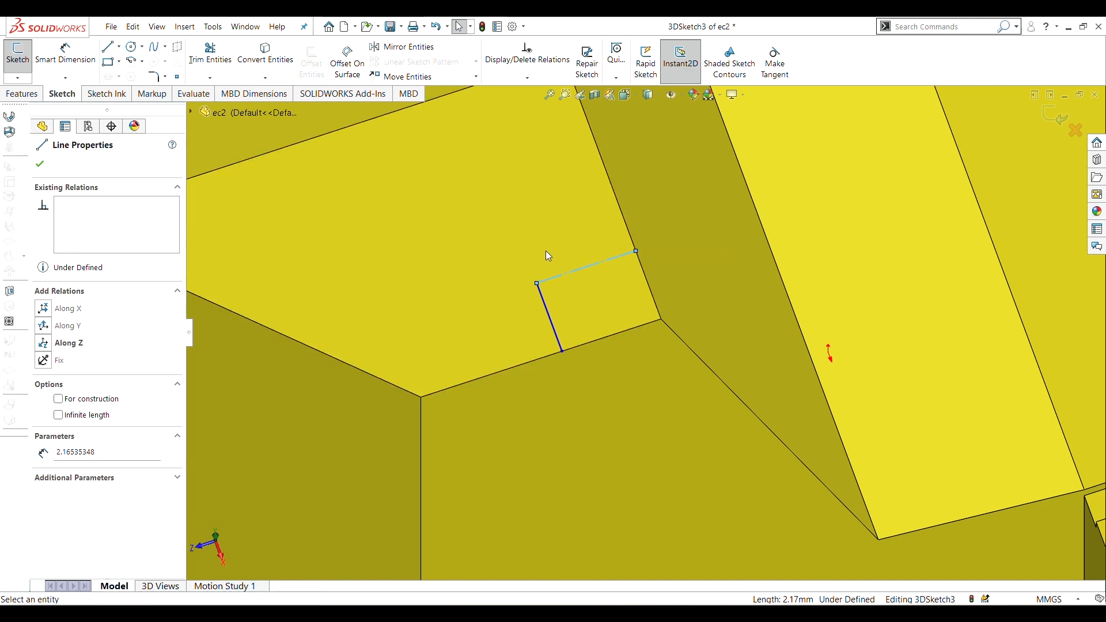
key("Escape")
right_click(526, 257)
left_click(634, 216)
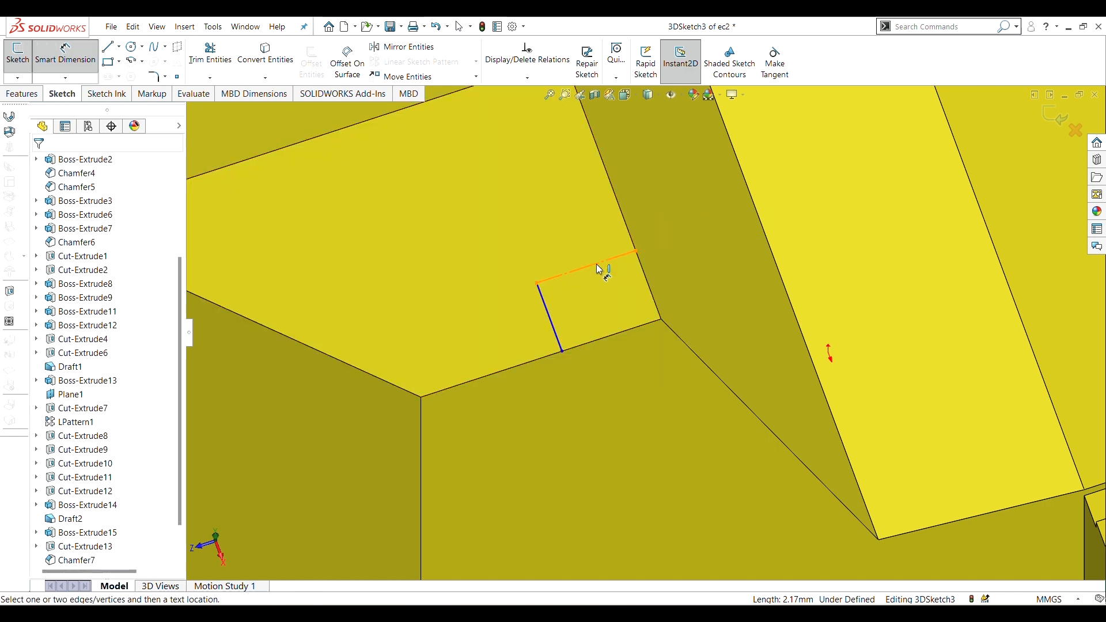
left_click(599, 269)
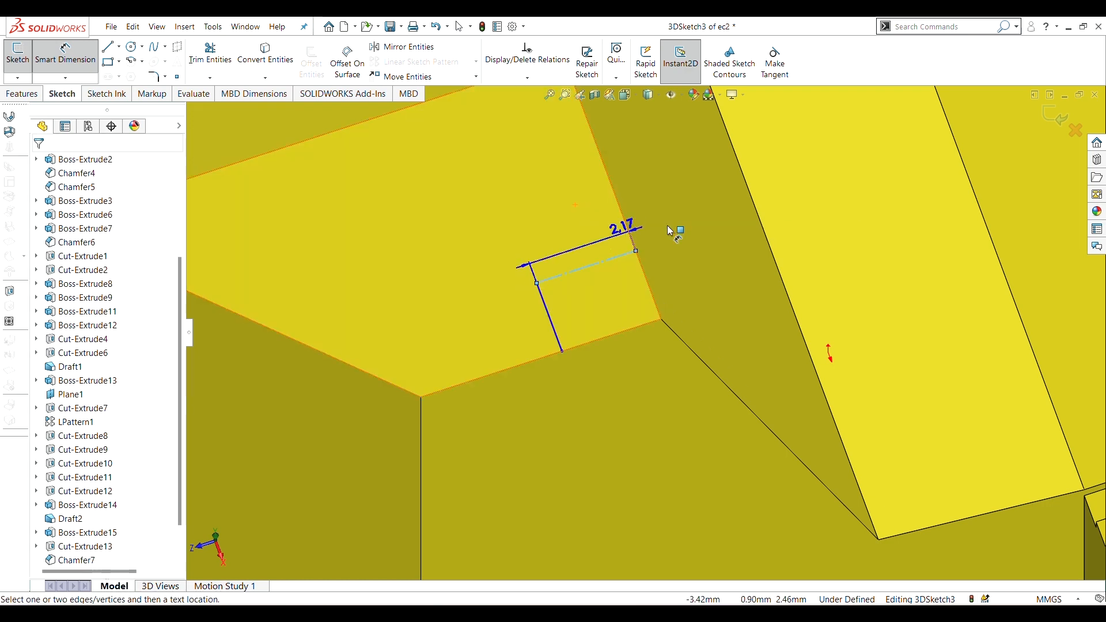
scroll(859, 157, "up", 5)
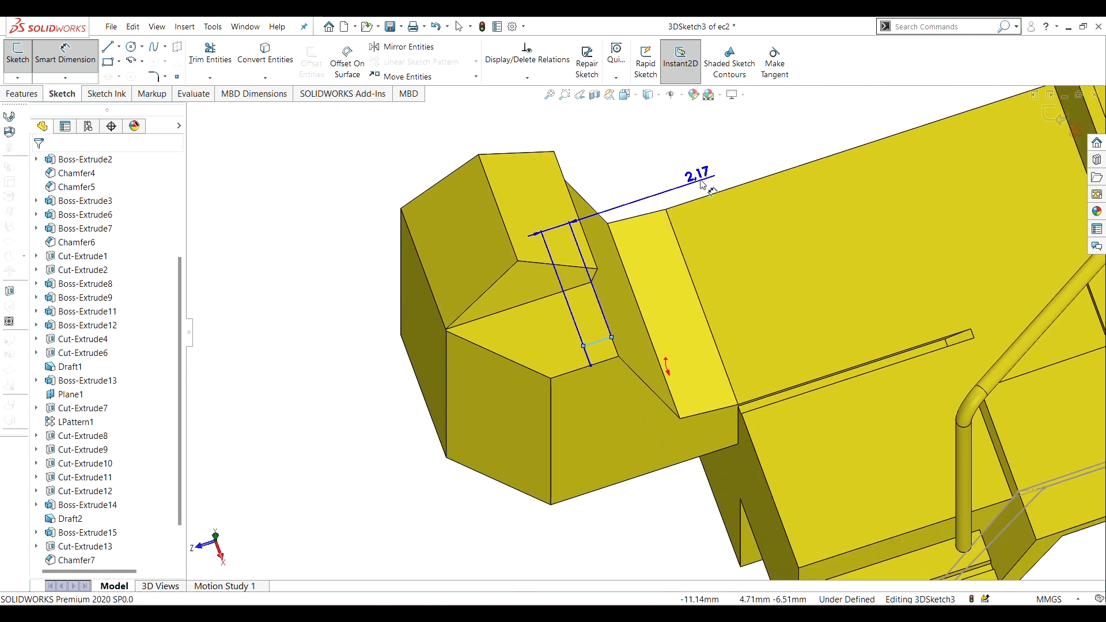
left_click(702, 183)
type("1")
key("Return")
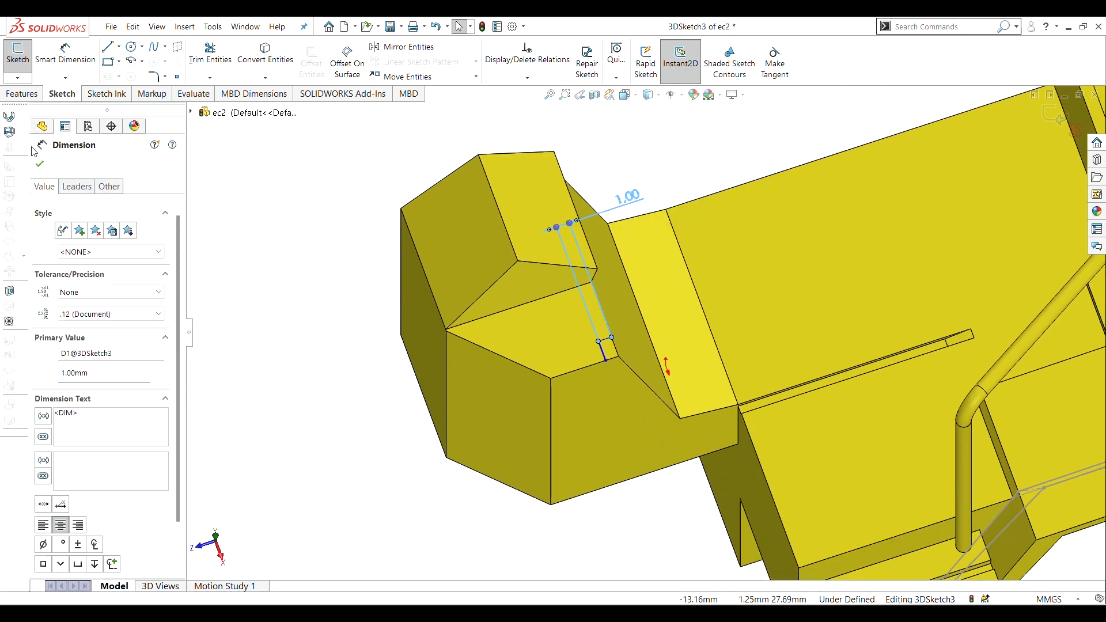
Dimension the other remaining line, running toward the shoulder face's outer edge, to 2 mm.
left_click(78, 65)
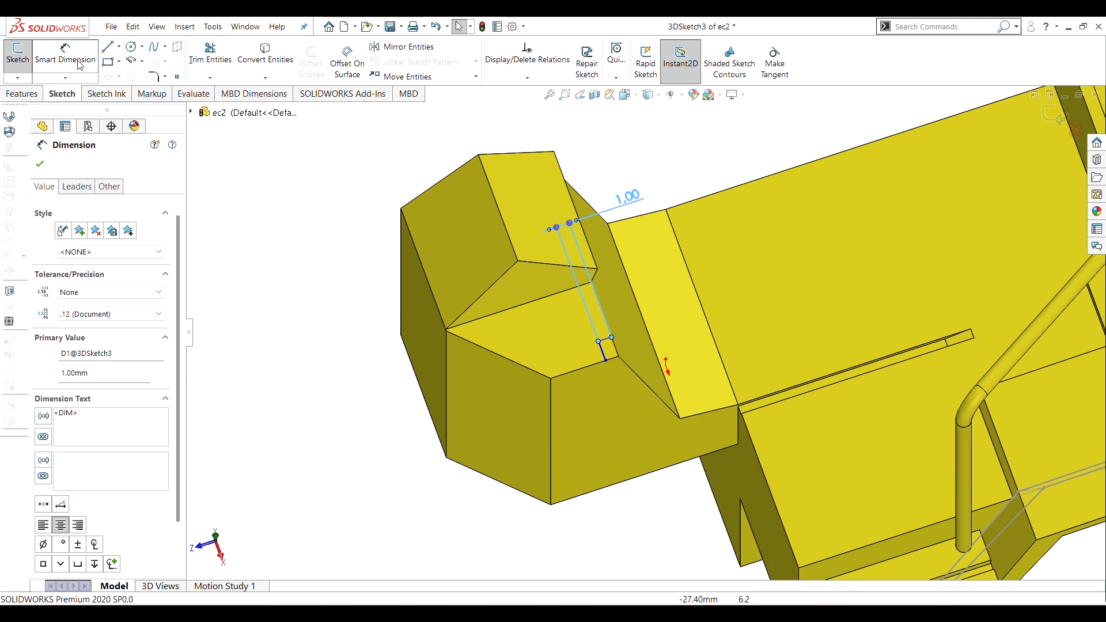
left_click(604, 353)
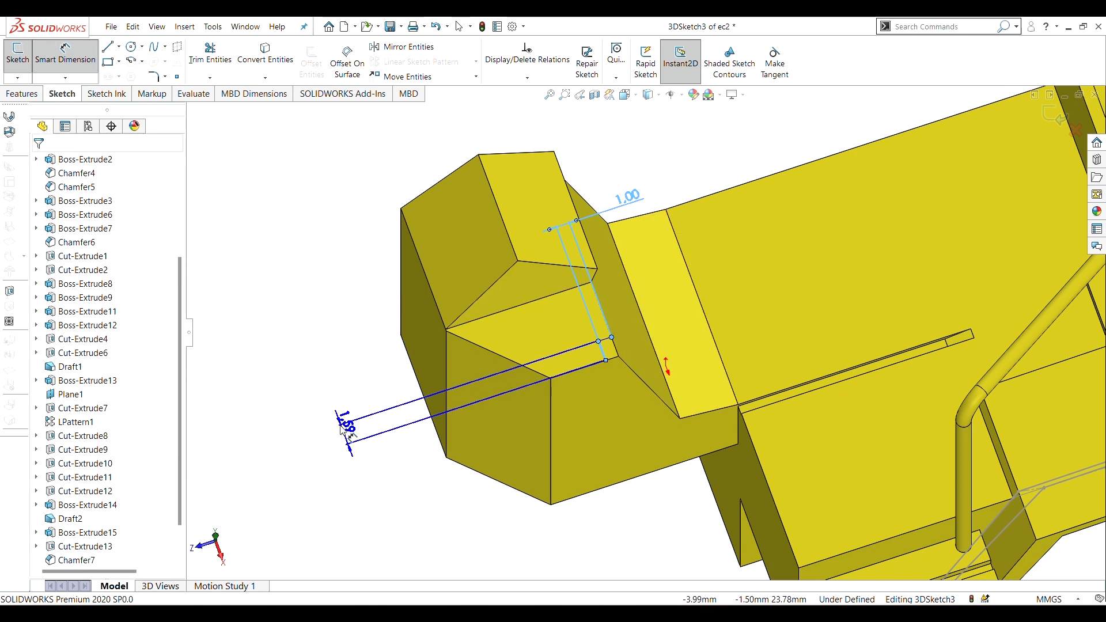
left_click(344, 429)
type("2.00mm")
key("Return")
key("Escape")
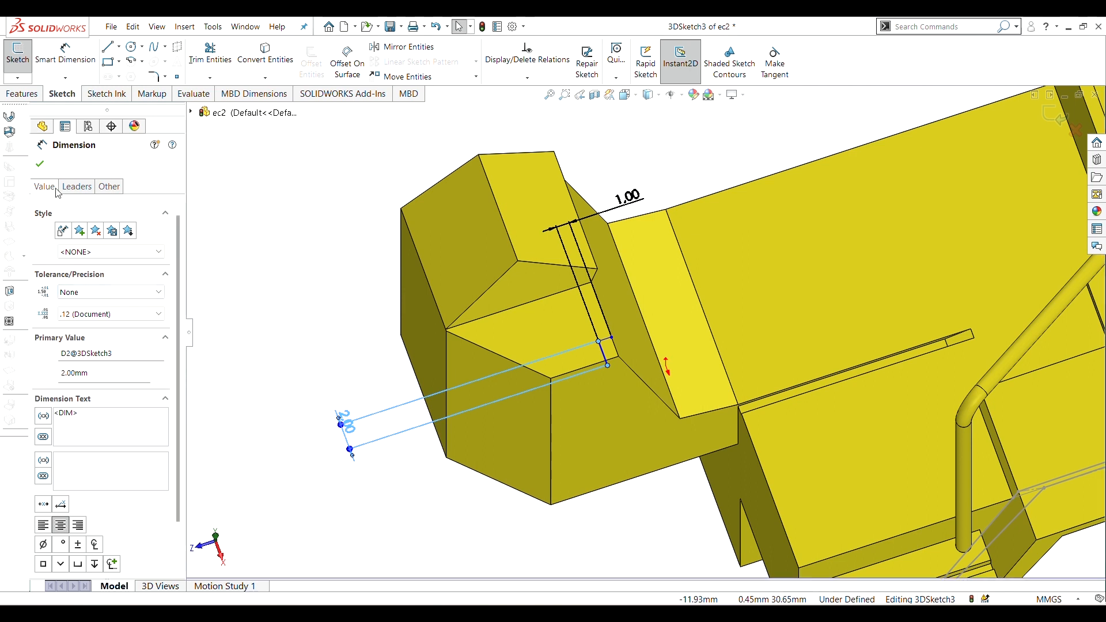
key("Escape")
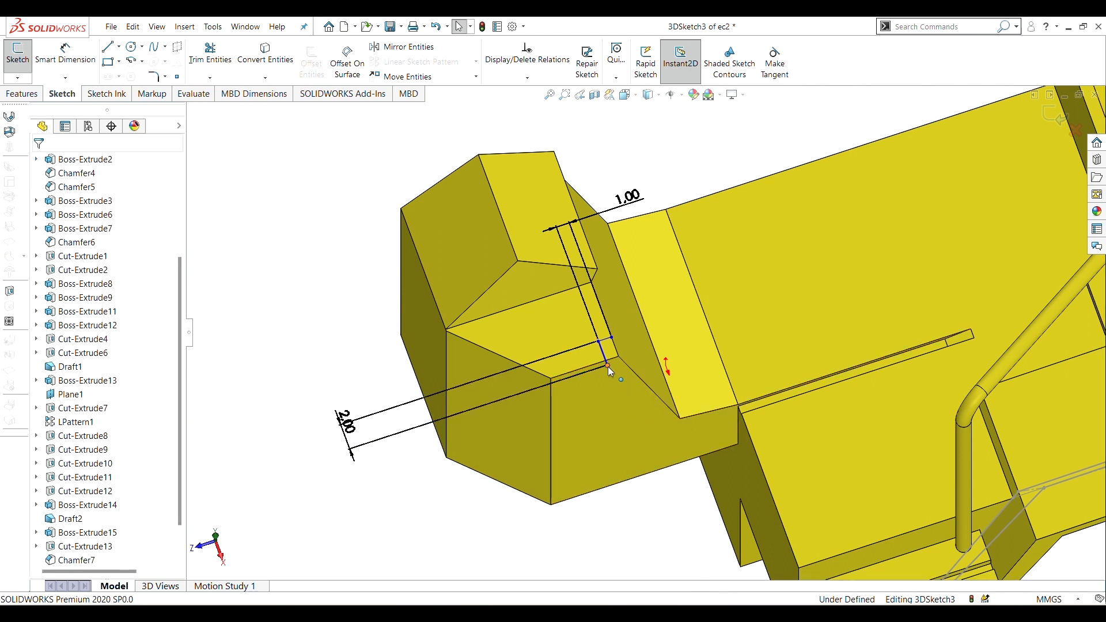
Draw a vertical line about 9.6 mm long upward along Y from the corner where the two short lines meet.
scroll(607, 367, "down", 6)
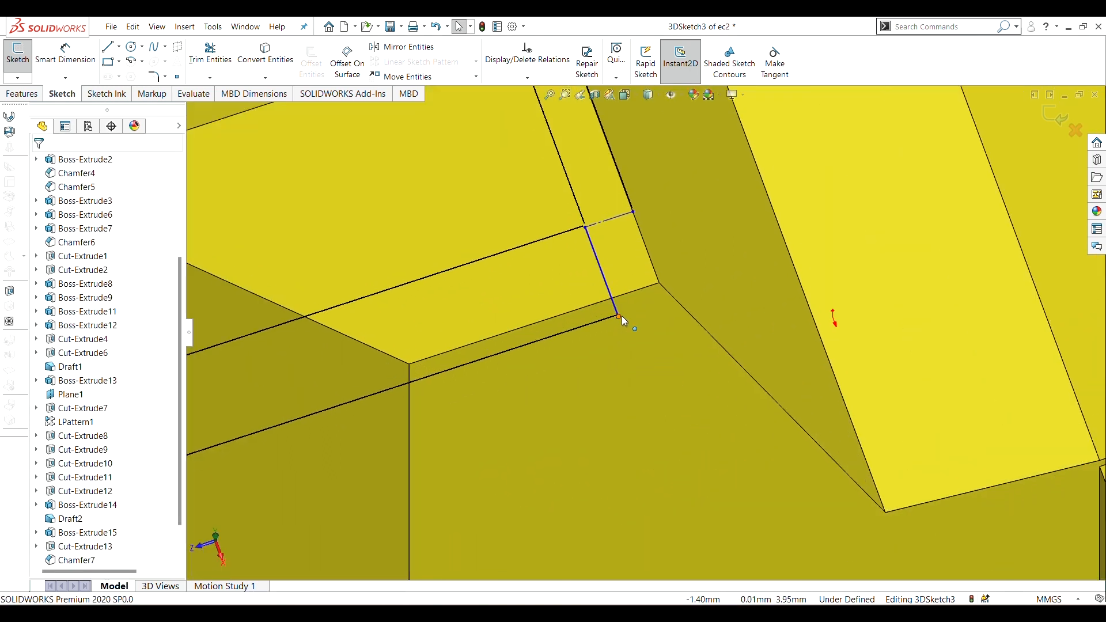
scroll(621, 316, "up", 8)
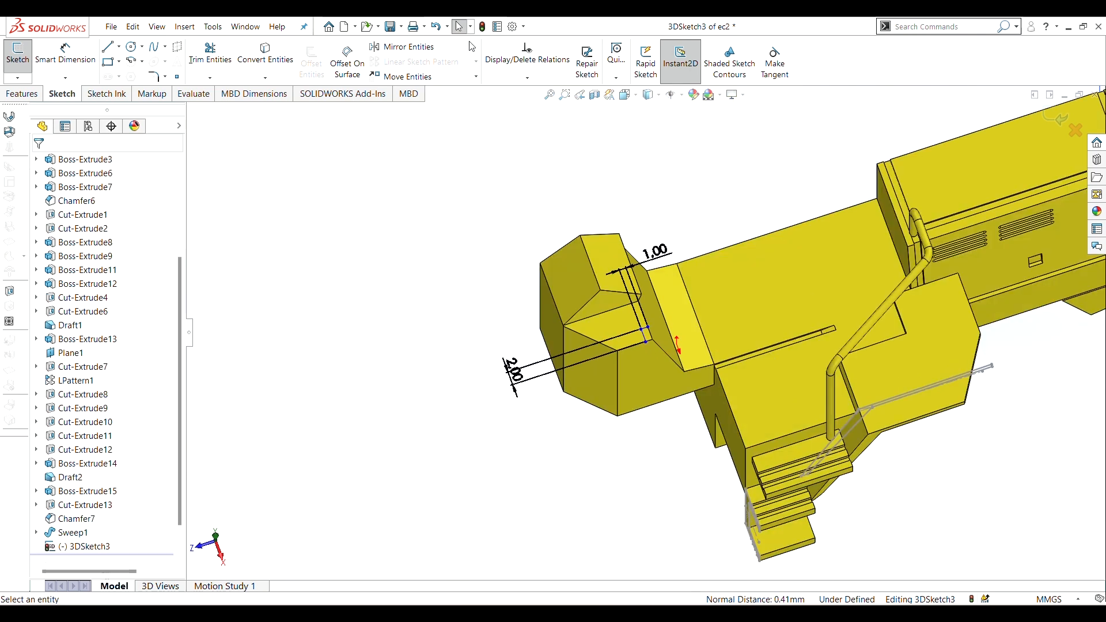
scroll(676, 388, "up", 2)
scroll(624, 289, "down", 10)
middle_click_drag(630, 286, 690, 179)
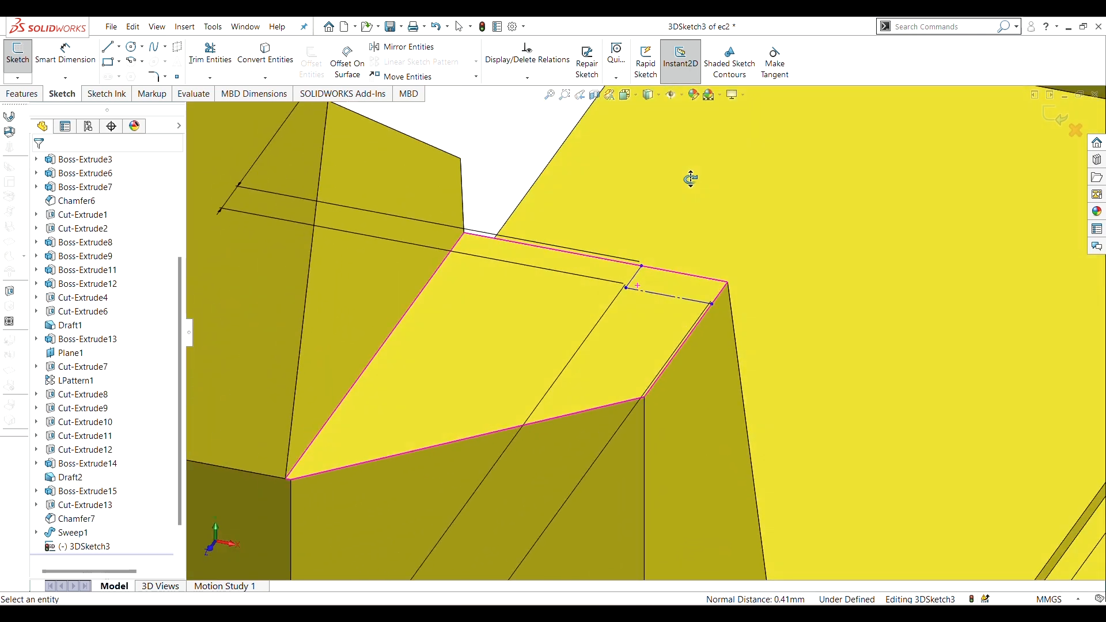
scroll(692, 190, "up", 3)
left_click(108, 46)
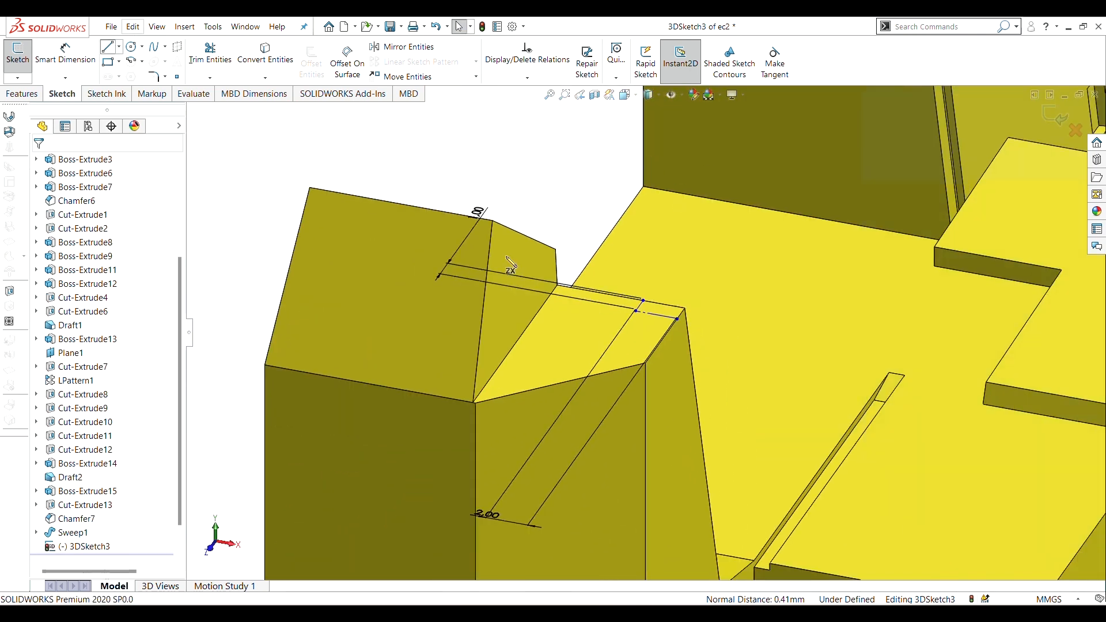
left_click(637, 309)
scroll(635, 307, "up", 6)
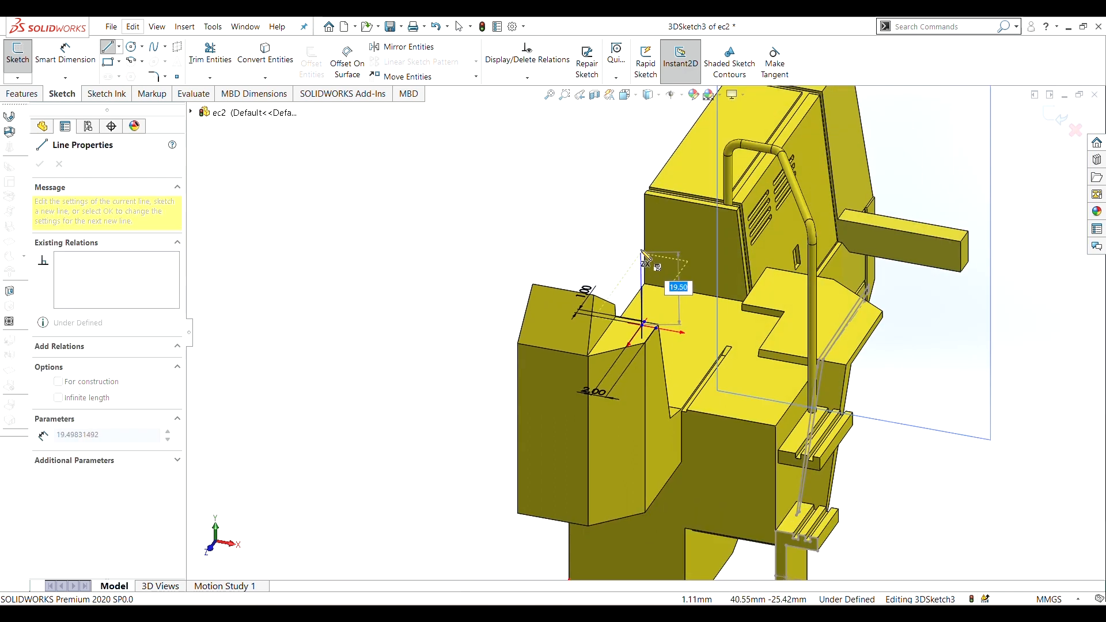
mouse_move(650, 239)
middle_mouse_down()
mouse_move(511, 136)
mouse_move(473, 130)
middle_mouse_up()
scroll(392, 190, "down", 5)
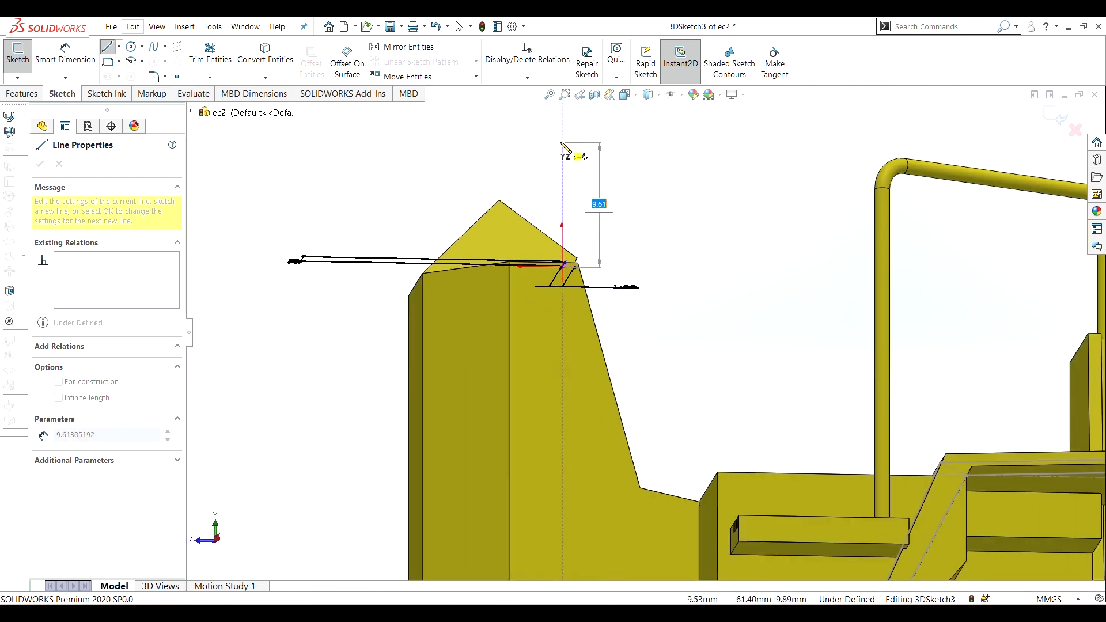
left_click(562, 143)
key("Escape")
Dimension the vertical line's length to 16 mm.
right_click(498, 146)
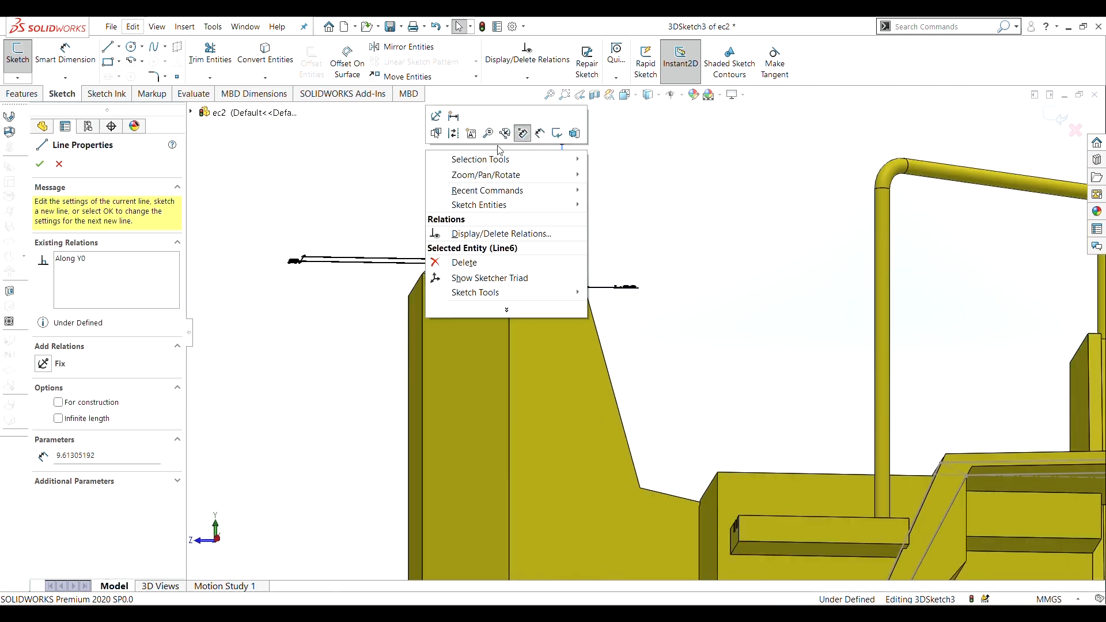
left_click(539, 133)
left_click(562, 163)
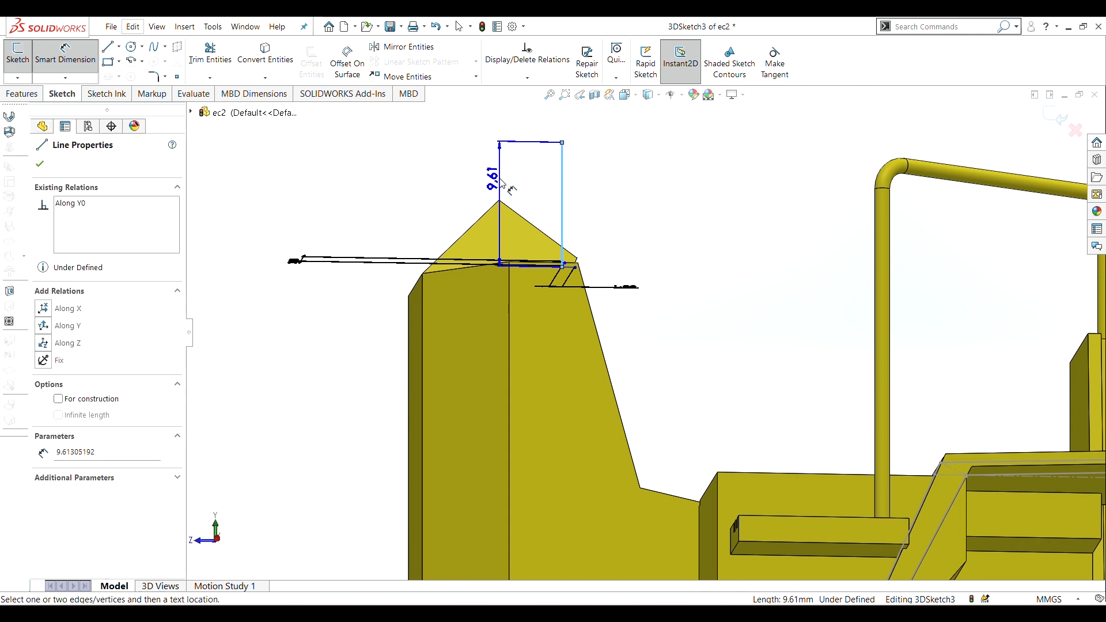
left_click(503, 173)
type("16")
key("Return")
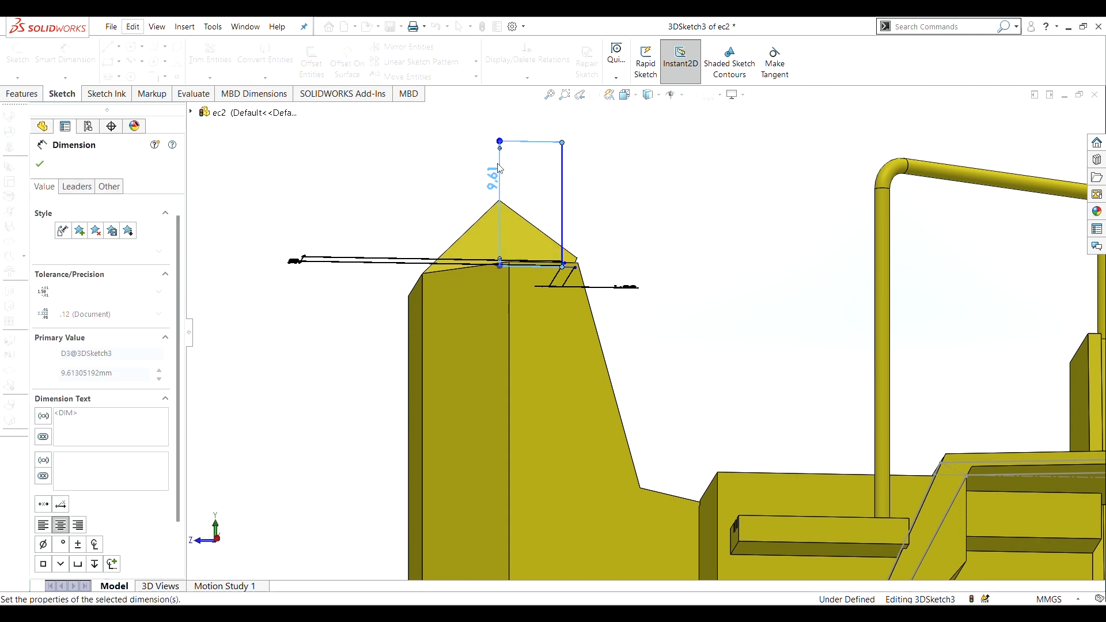
left_click(40, 164)
Draw a line about 4.9 mm long along X from the vertical line's upper endpoint.
scroll(398, 340, "up", 3)
scroll(398, 340, "up", 2)
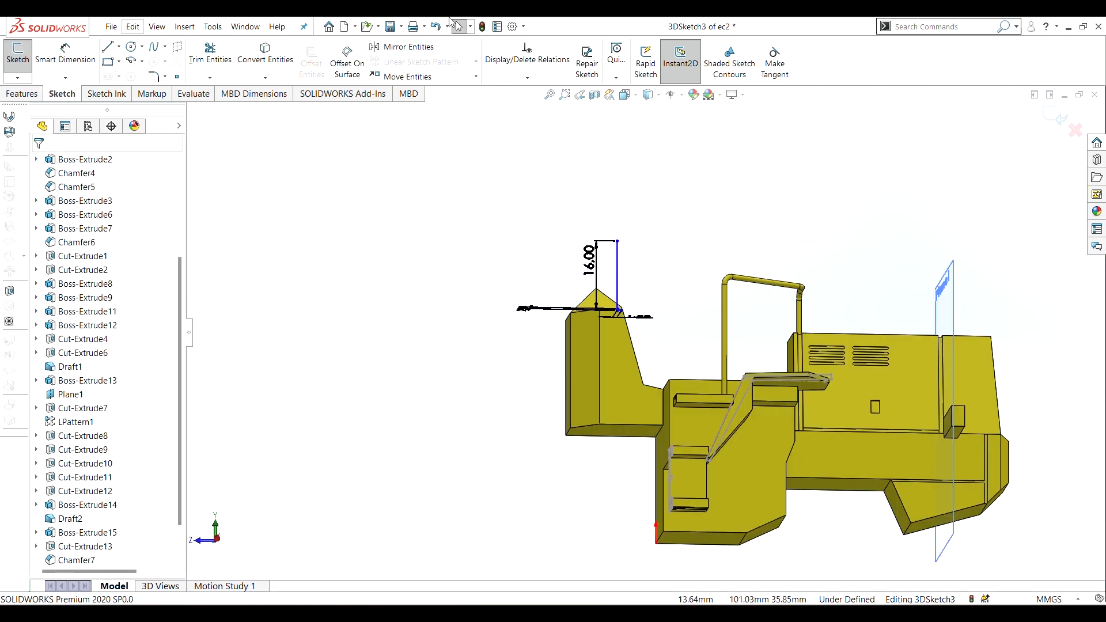
scroll(587, 253, "up", 1)
middle_click_drag(588, 252, 693, 237)
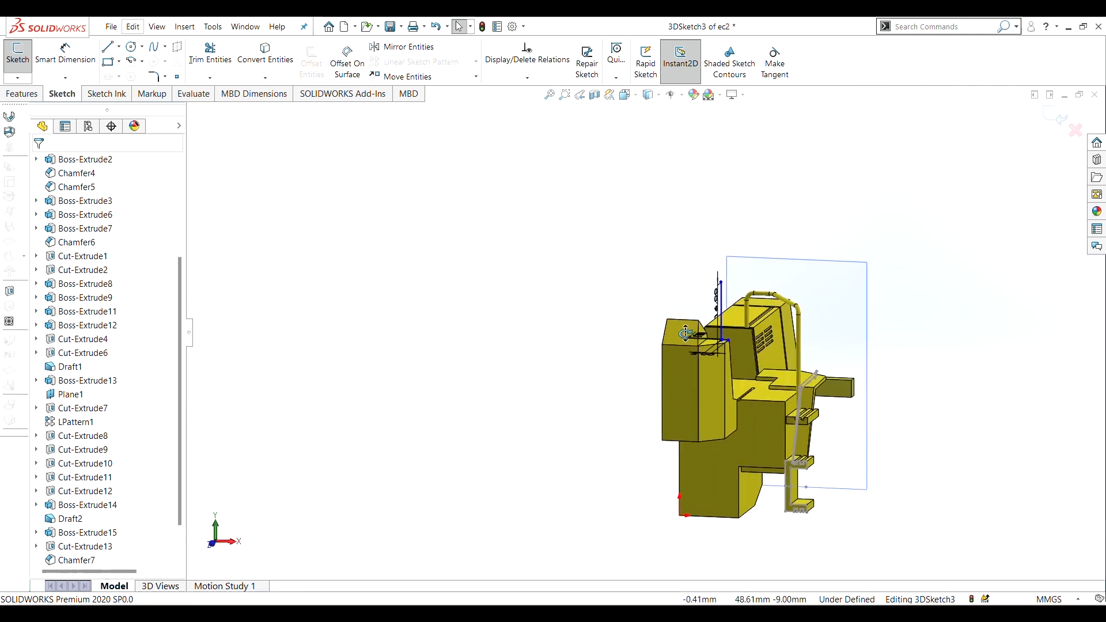
scroll(694, 235, "down", 4)
left_click(110, 51)
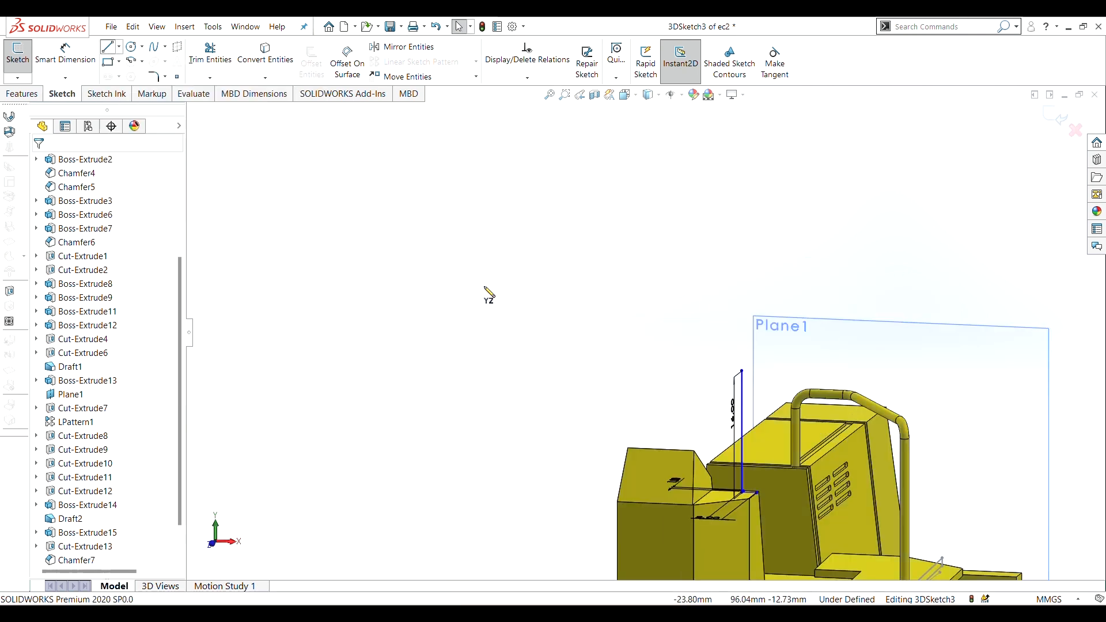
scroll(749, 424, "down", 6)
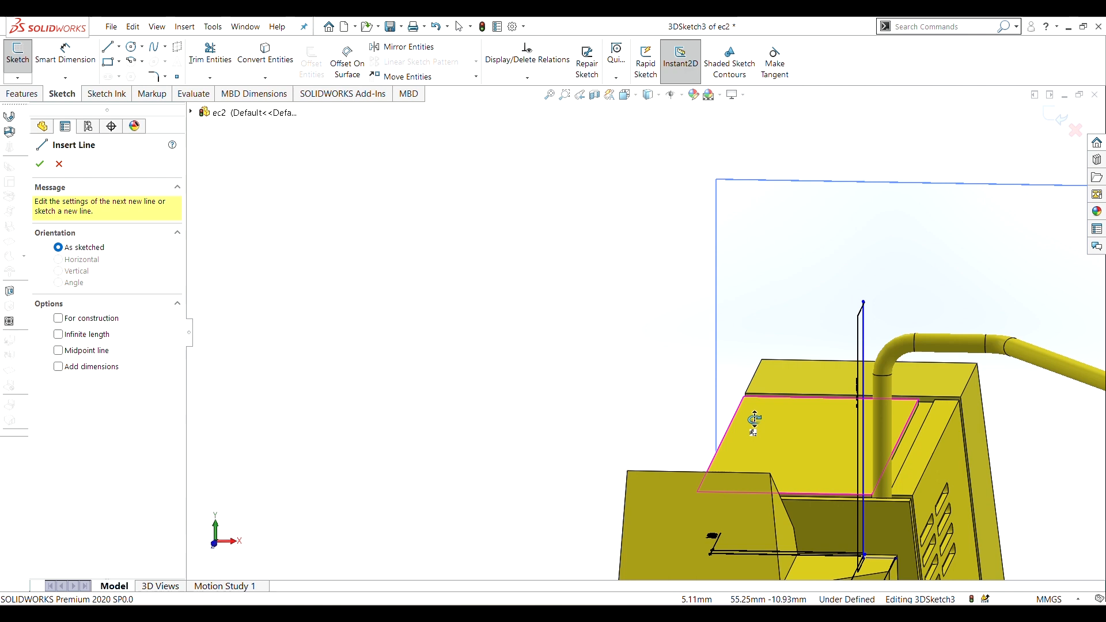
left_click(864, 302)
double_click(943, 303)
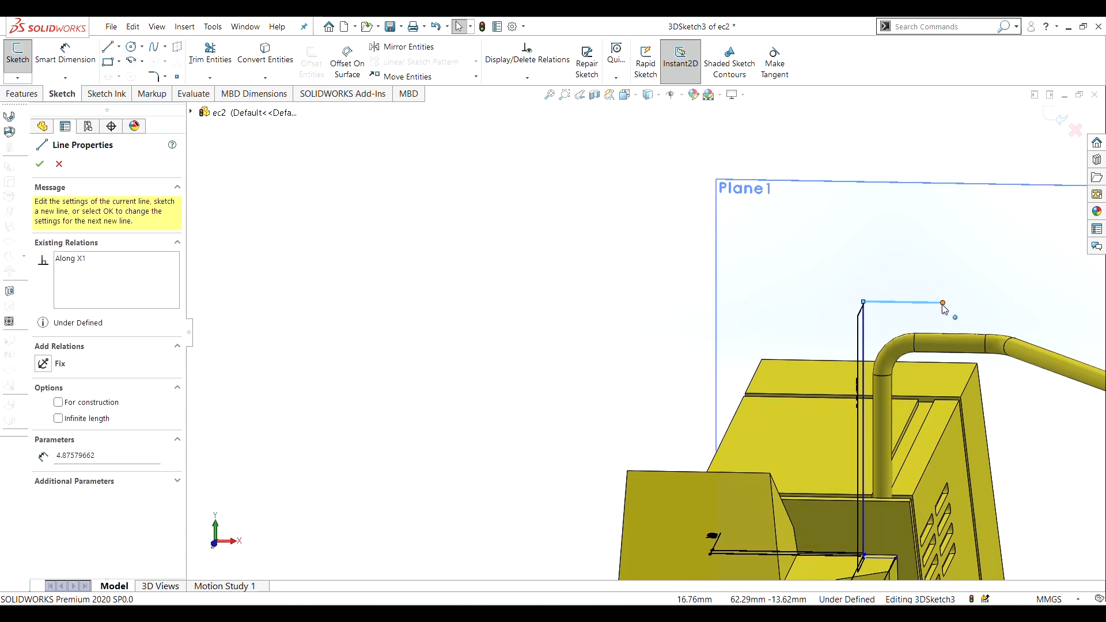
Dimension the line along X to 7 mm.
left_click(65, 53)
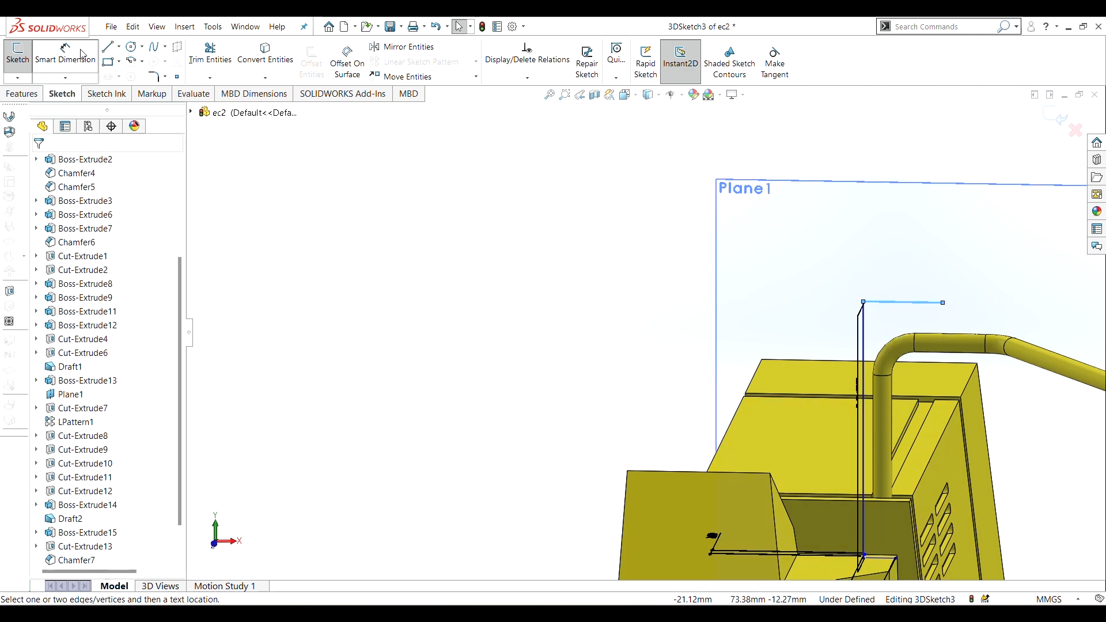
left_click(890, 302)
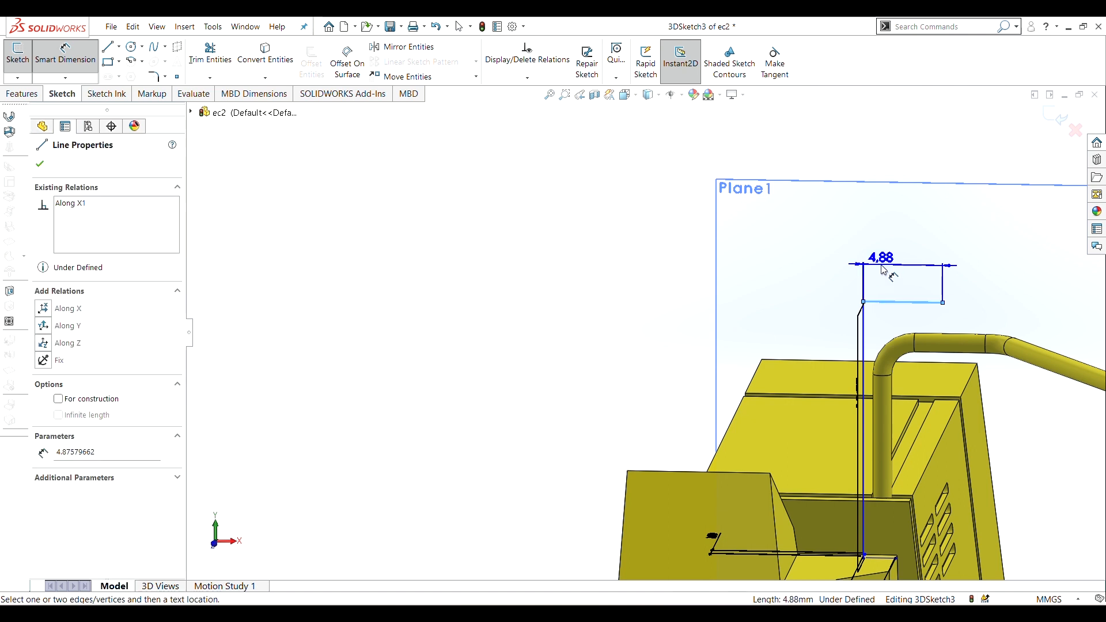
left_click(892, 266)
type("7")
key("Return")
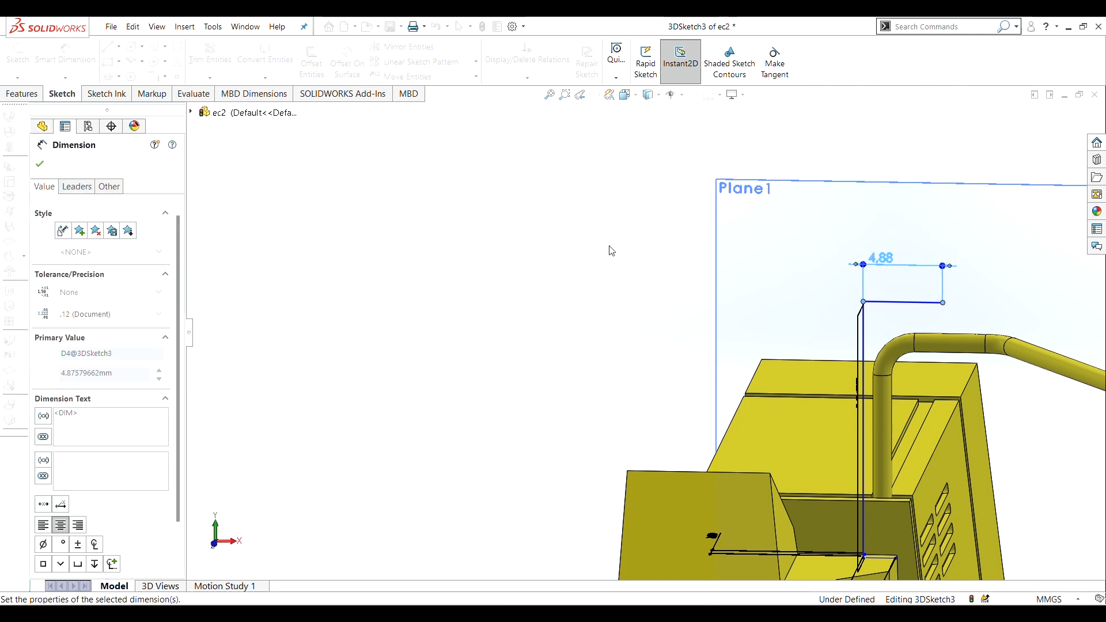
key("Escape")
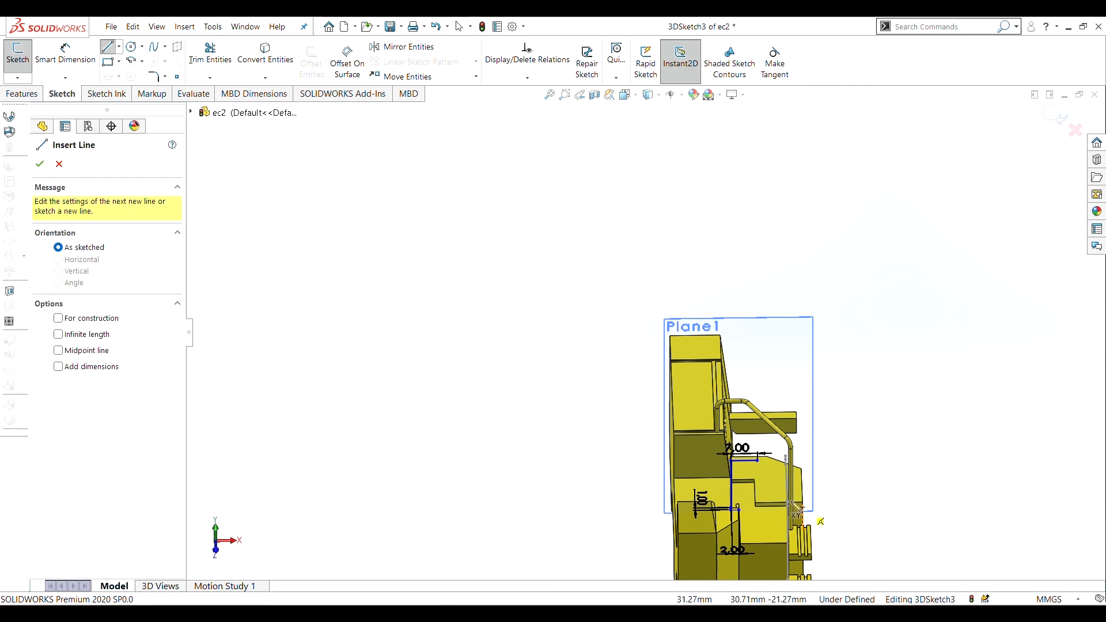
Draw a line about 22.4 mm long along Y from the free end of the 7 mm line.
scroll(817, 517, "up", 3)
middle_click_drag(691, 434, 706, 458)
scroll(709, 452, "down", 5)
scroll(714, 456, "down", 4)
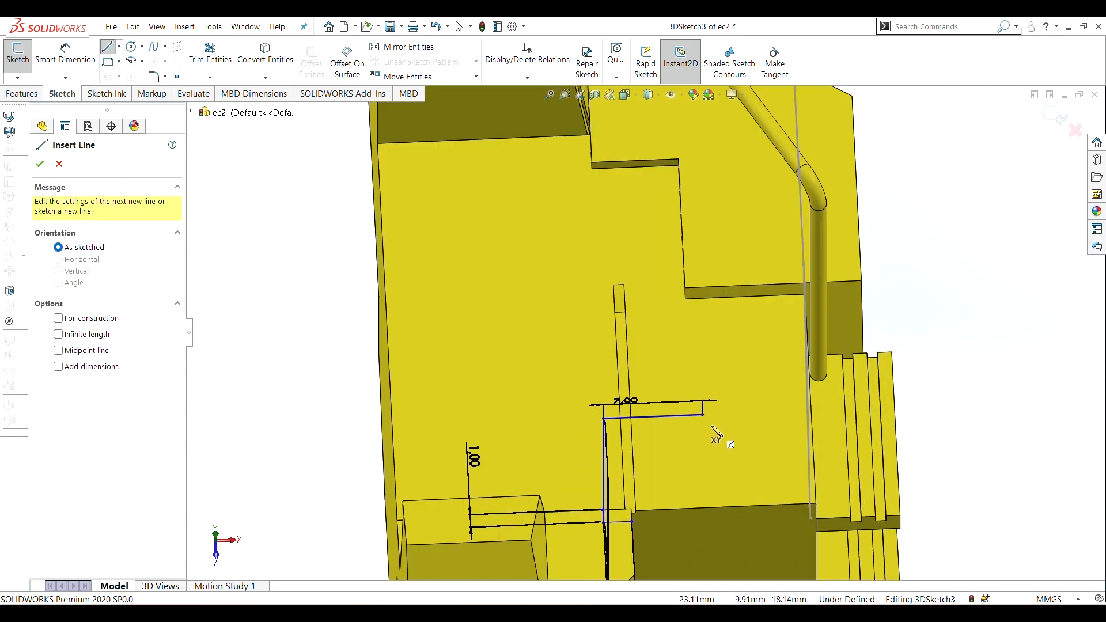
left_click(703, 415)
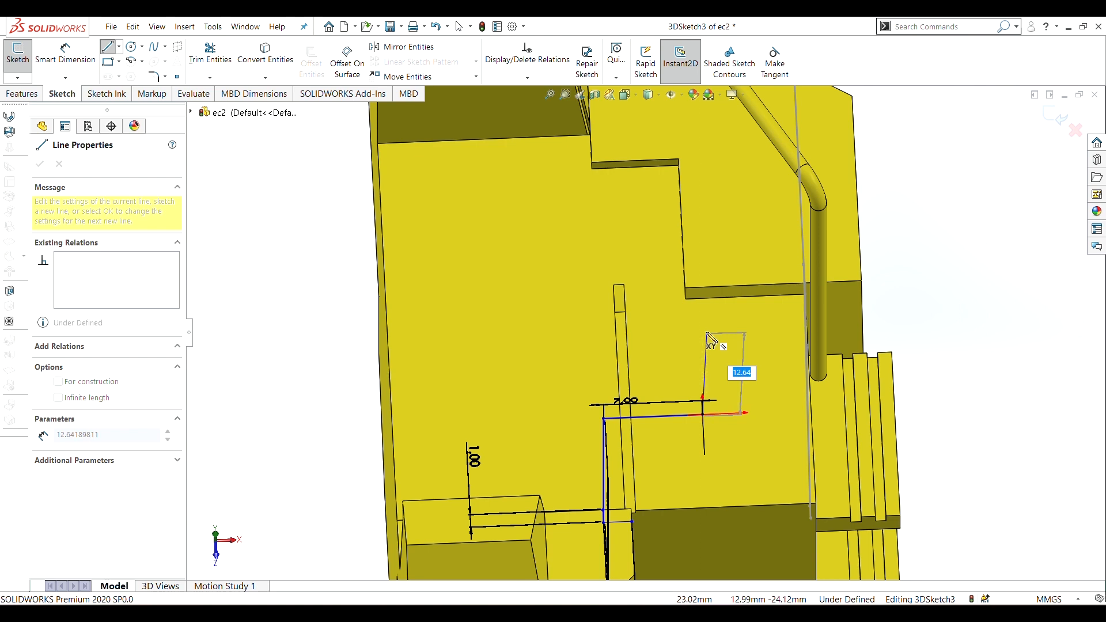
middle_click_drag(700, 336, 677, 403)
scroll(687, 385, "down", 1)
scroll(688, 387, "up", 1)
scroll(687, 386, "down", 1)
scroll(678, 404, "up", 3)
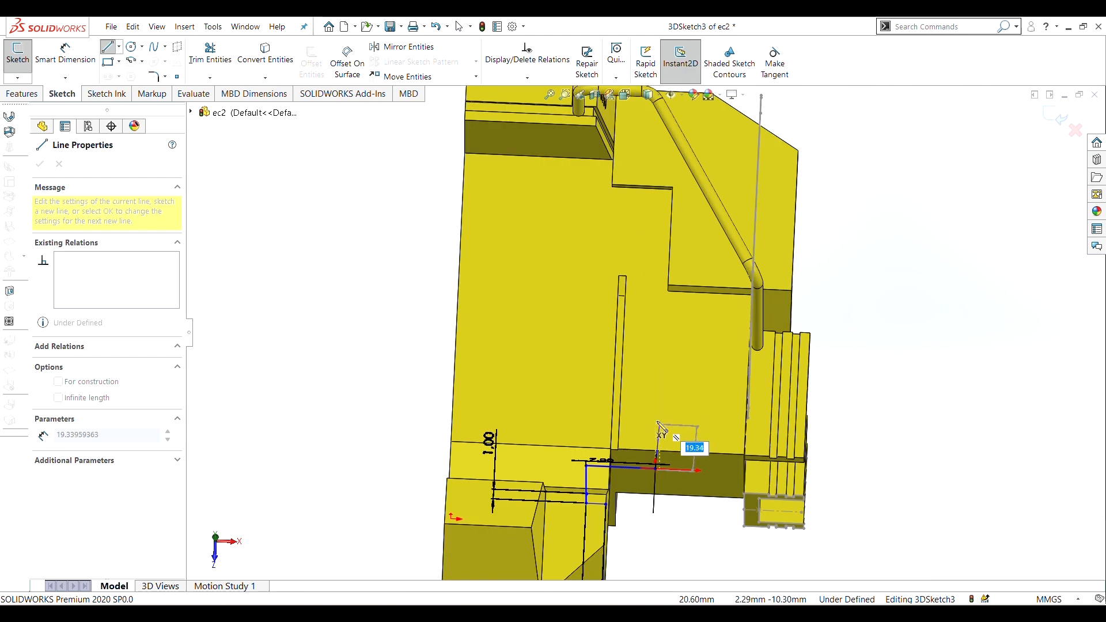
left_click(655, 416)
key("Escape")
Dimension the new line along Y to 3 mm.
right_click(395, 310)
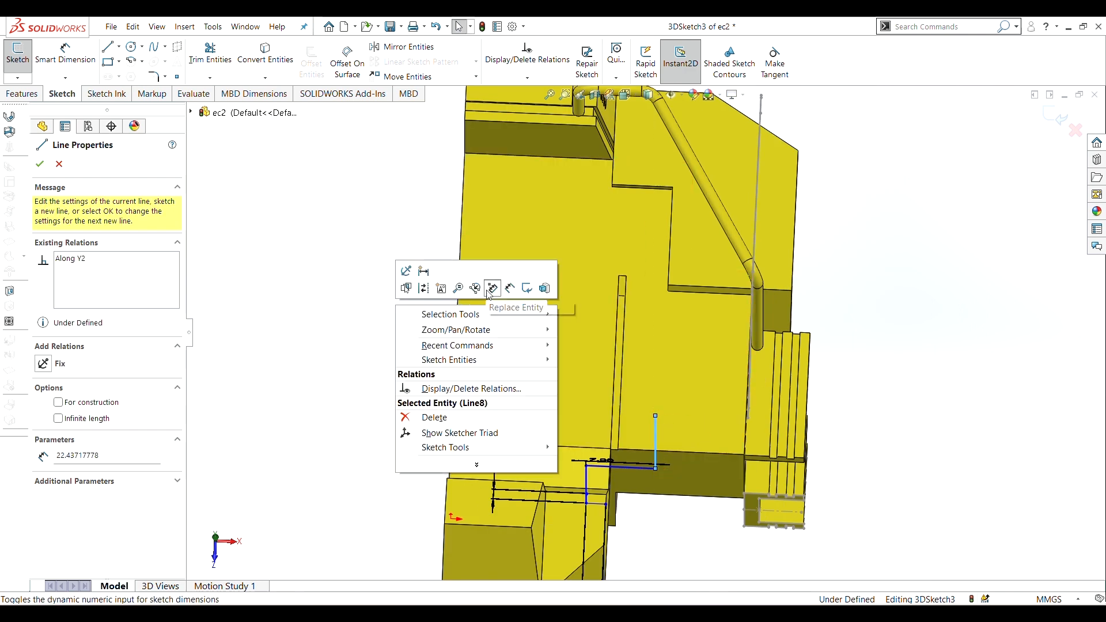
left_click(491, 289)
left_click(660, 428)
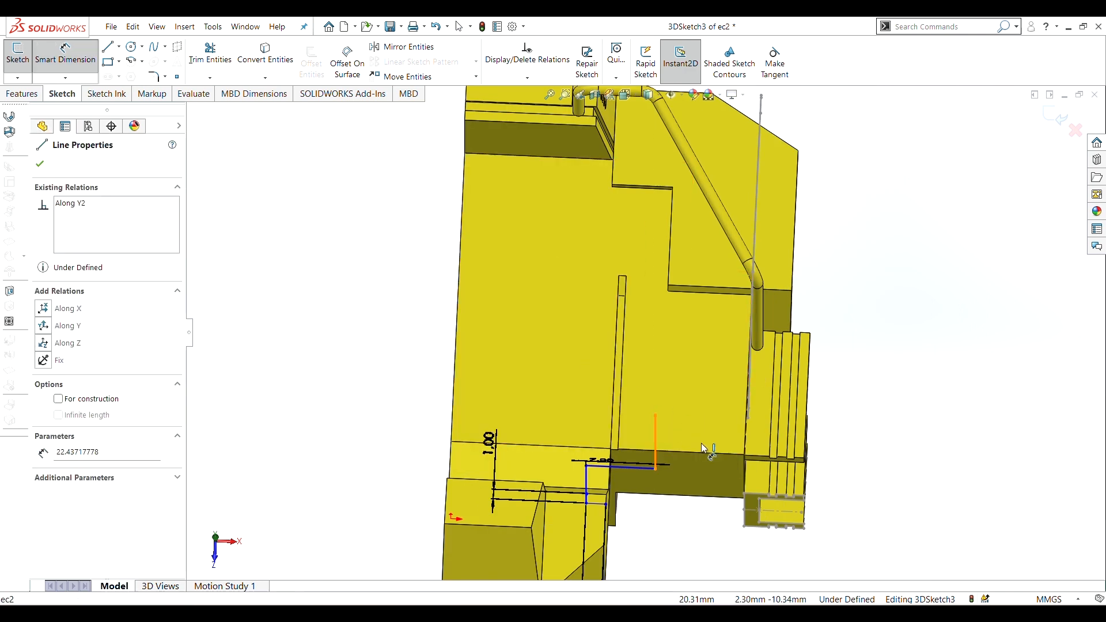
left_click(887, 458)
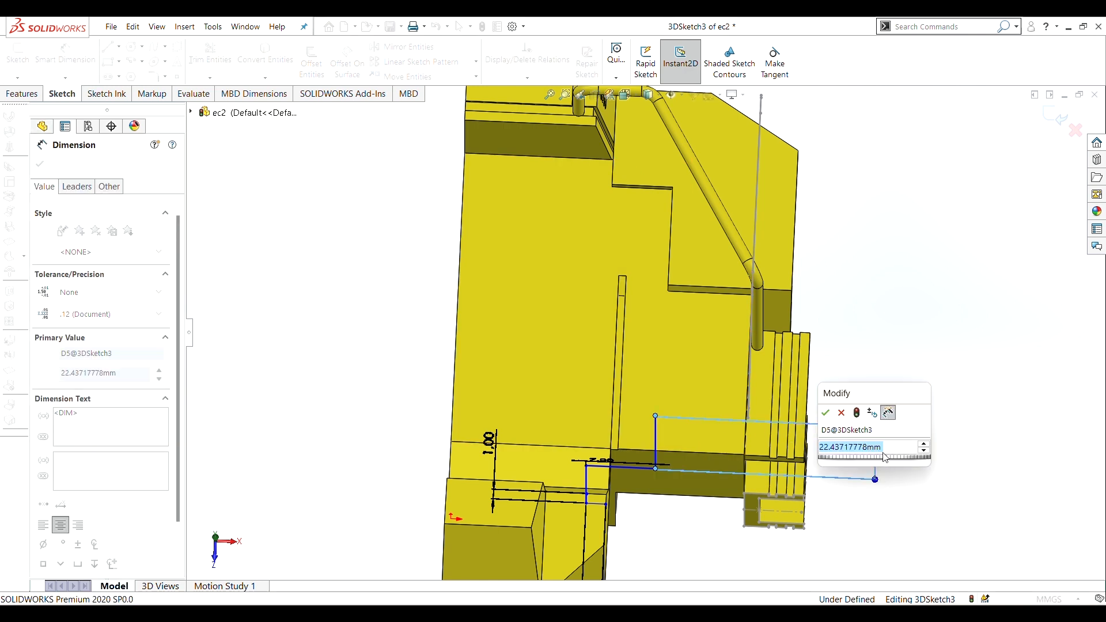
type("3")
key("Return")
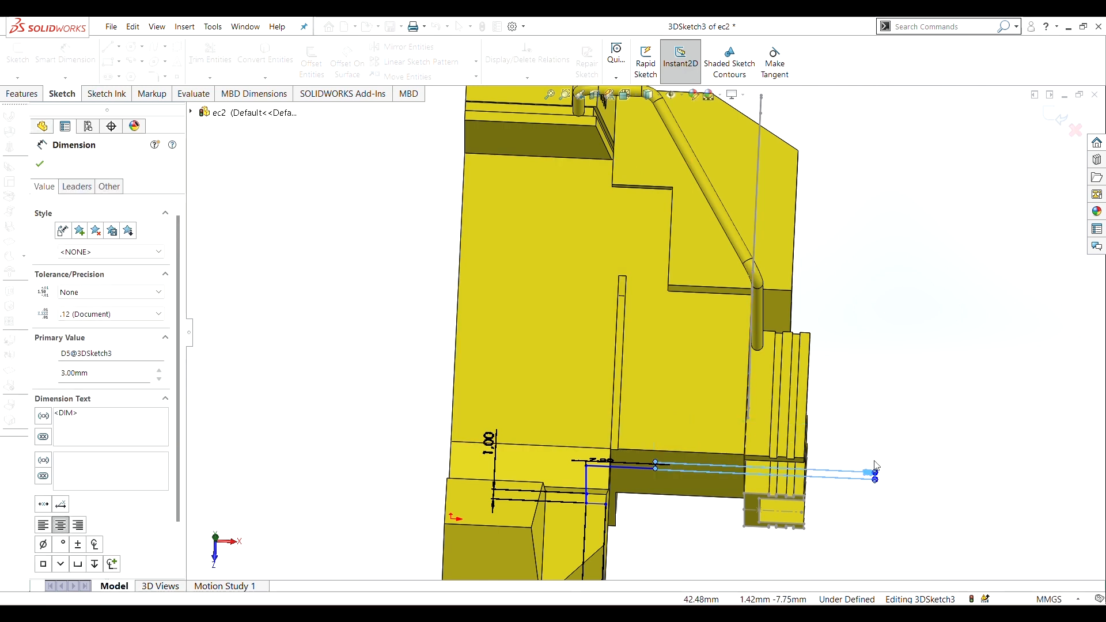
left_click(40, 163)
Remove the line along Y at the end of the 7 mm line, together with its dimension.
scroll(813, 491, "down", 7)
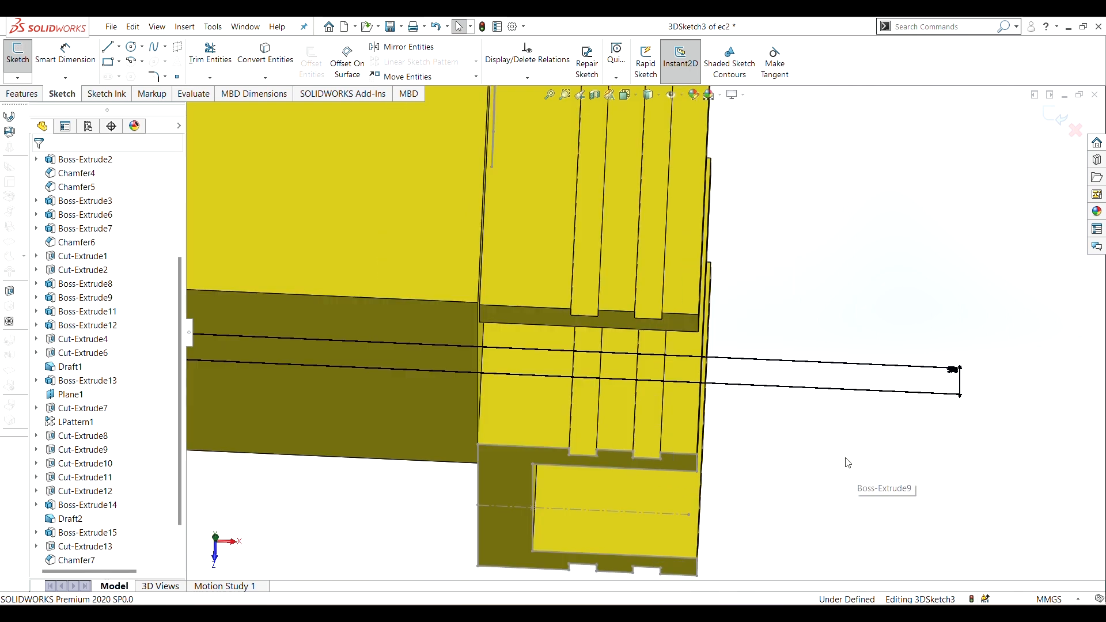
middle_click_drag(845, 462, 842, 418)
scroll(841, 422, "up", 6)
middle_click_drag(472, 280, 413, 269)
scroll(413, 269, "up", 4)
scroll(642, 254, "down", 6)
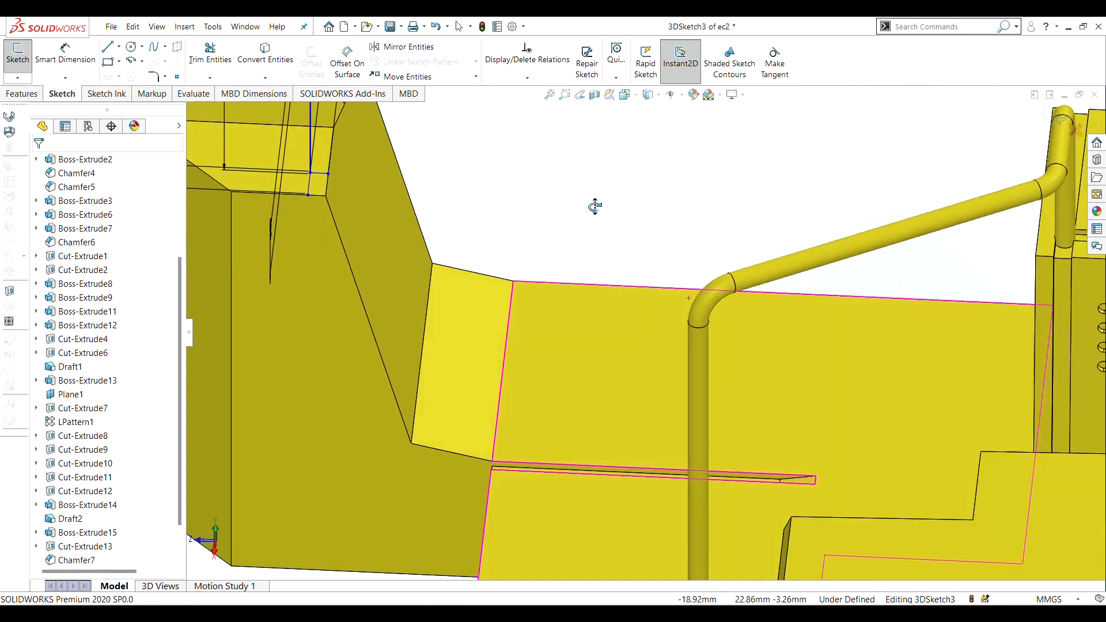
scroll(595, 205, "up", 3)
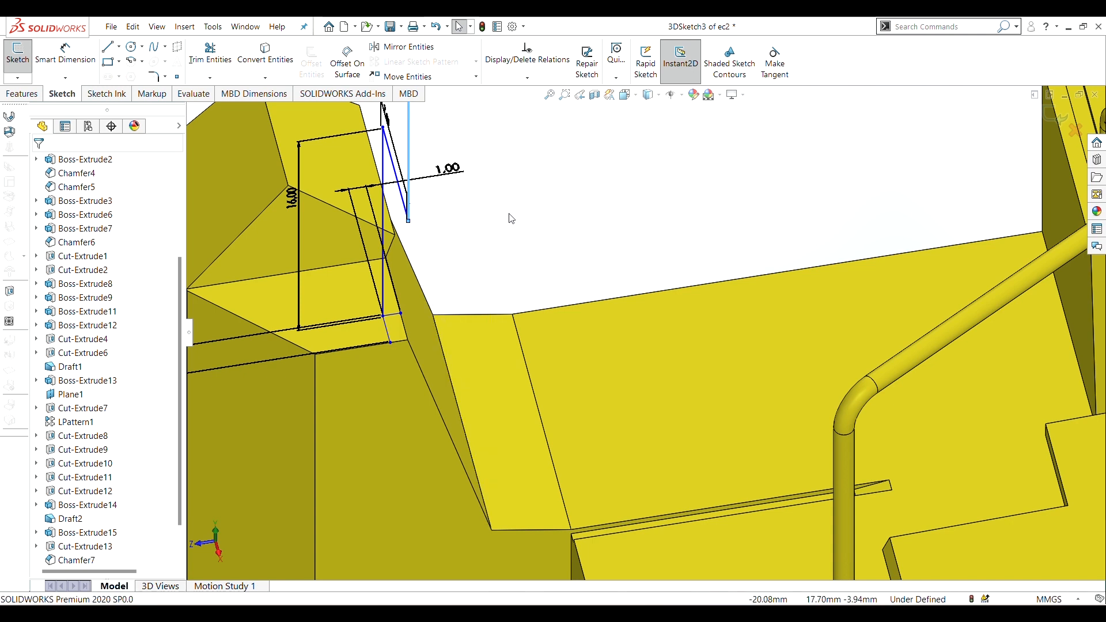
Draw a line about 8.1 mm long along Z from the free end of the 7 mm line, toward the engine housing.
scroll(507, 224, "up", 3)
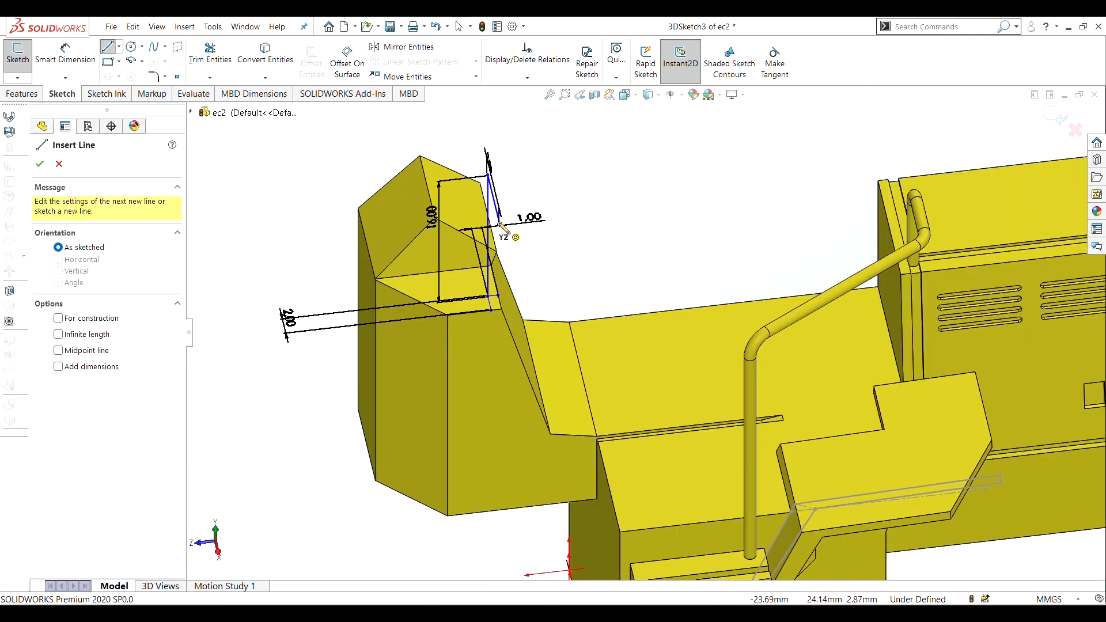
left_click(459, 230)
left_click(585, 216)
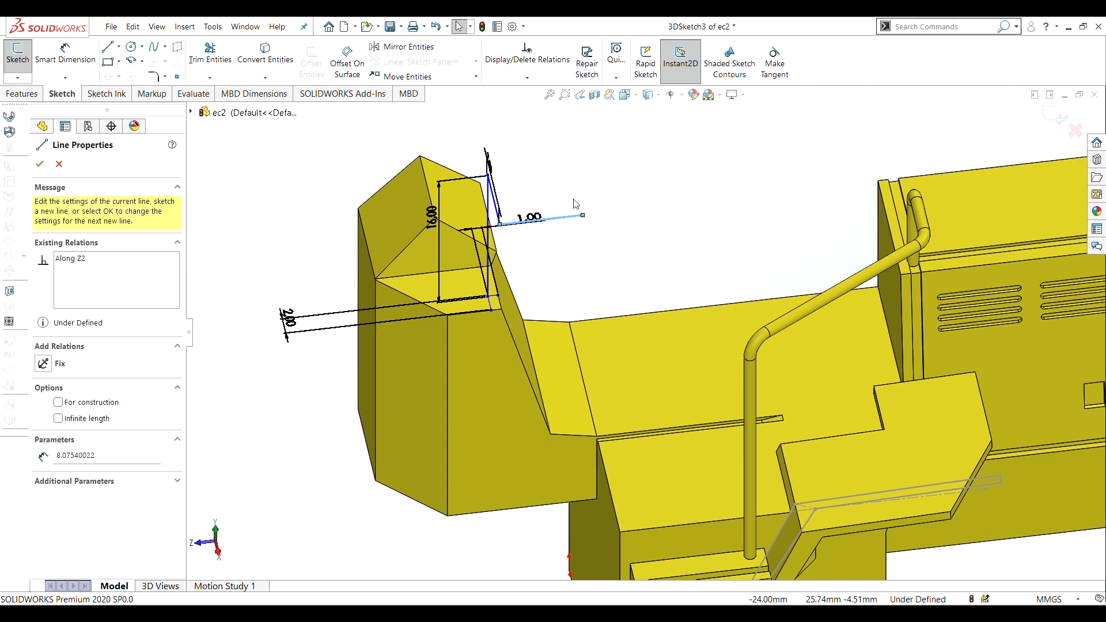
Dimension the line along Z to 3 mm.
right_click(581, 217)
left_click(660, 155)
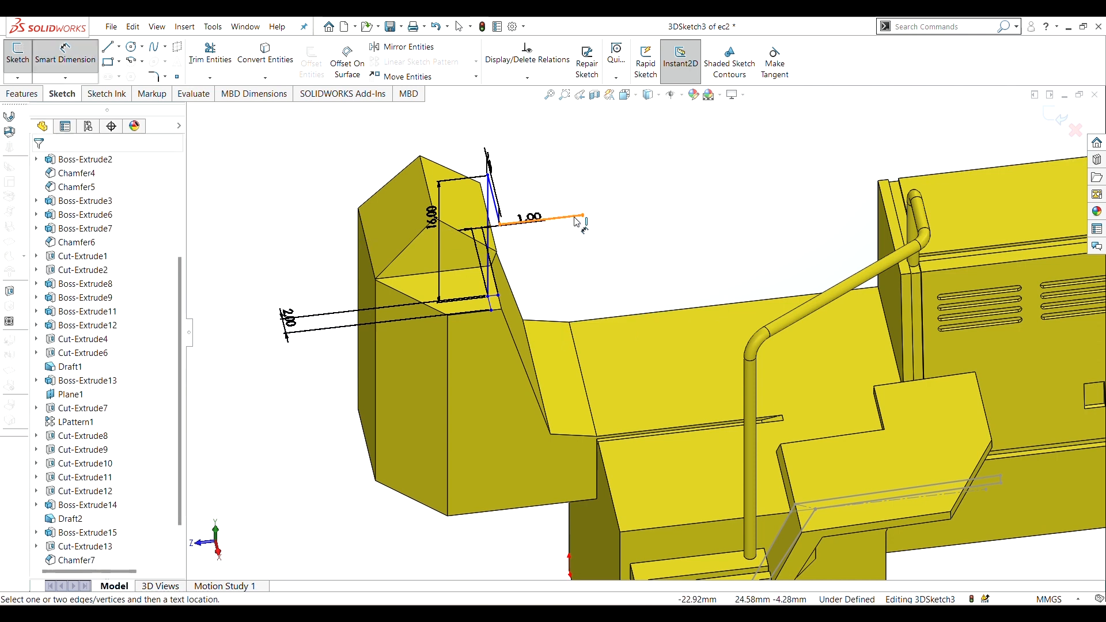
left_click(576, 221)
left_click(567, 172)
type("3")
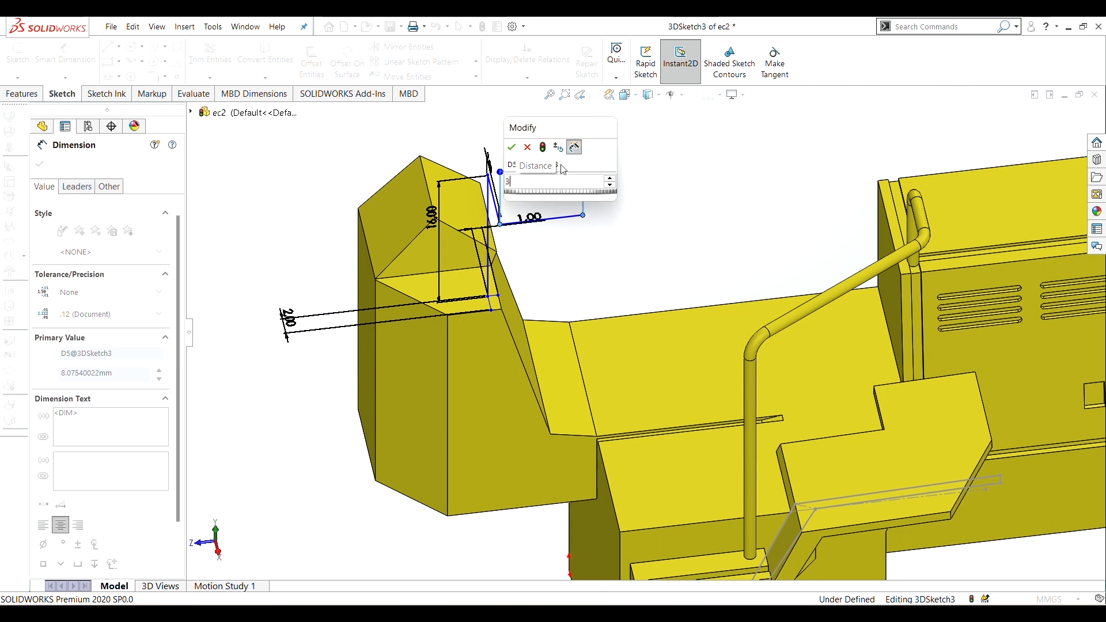
key("Return")
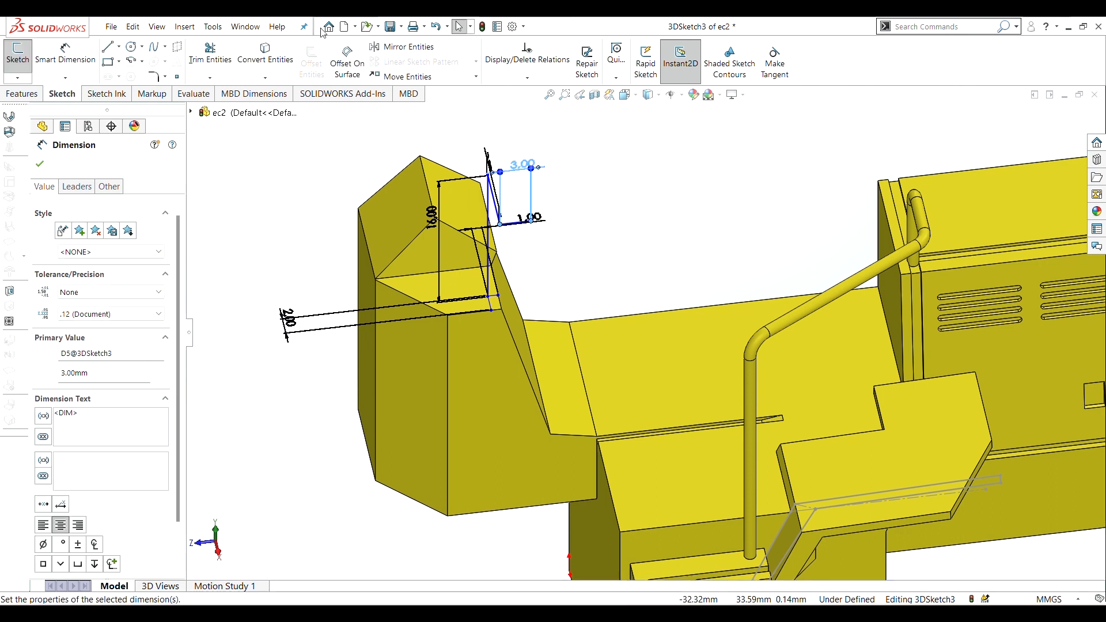
Apply 2 mm sketch fillets to both corners of the 7 mm line and finish the 3D sketch.
left_click(153, 77)
scroll(499, 178, "down", 3)
middle_click_drag(496, 178, 530, 186)
left_click(609, 383)
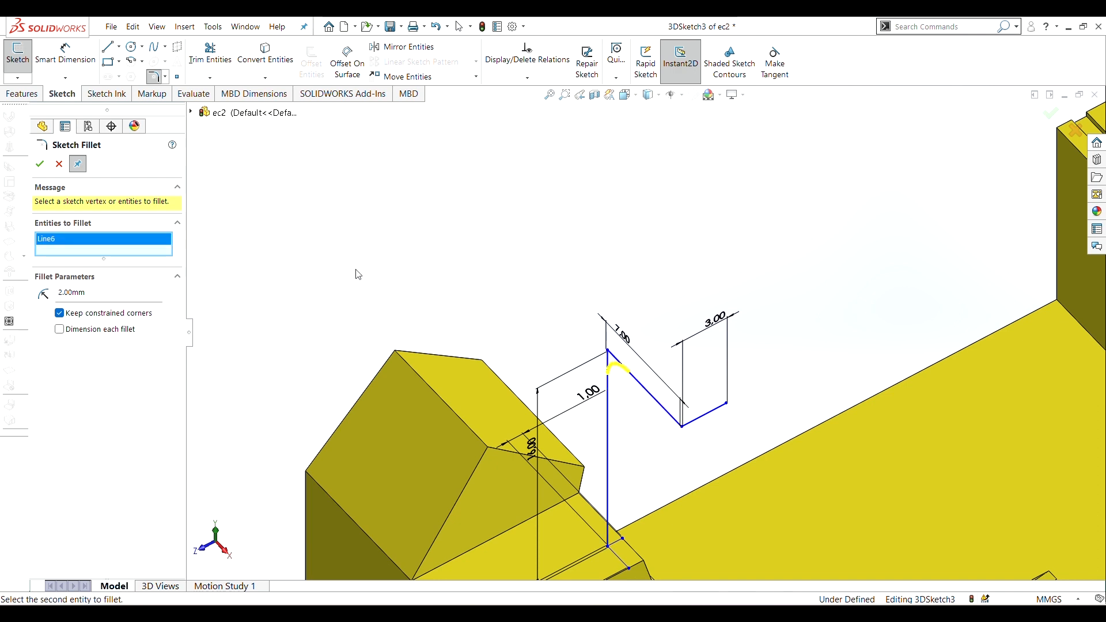
left_click(645, 389)
left_click(704, 414)
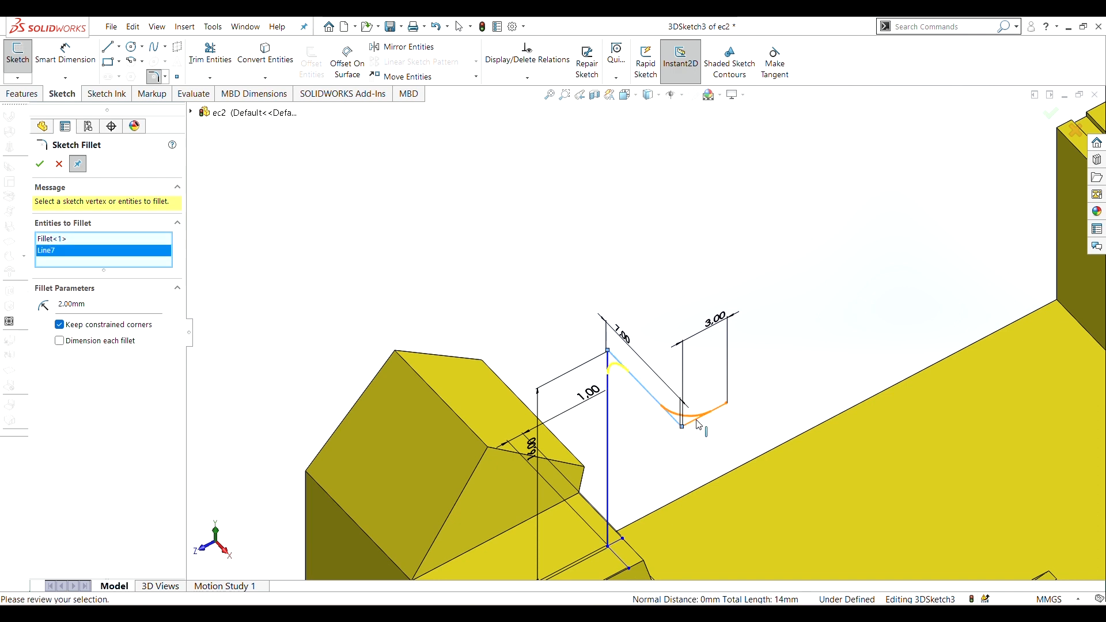
left_click(40, 165)
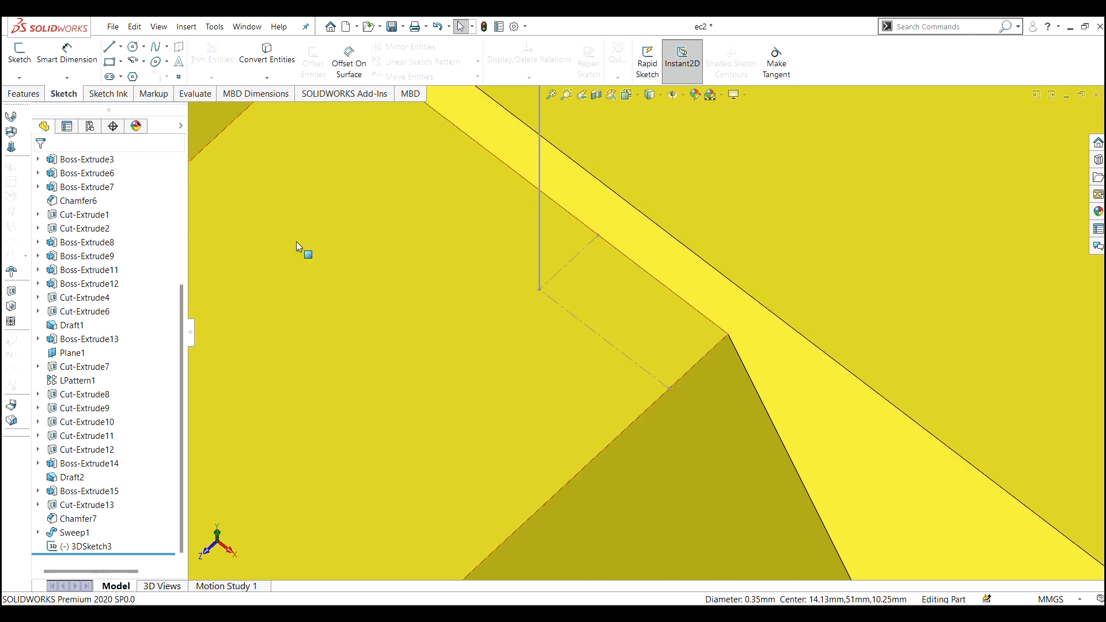
Sketch a circle about 0.57 mm in diameter on the upright block's shoulder face, centred on the path's lower end.
left_click(439, 348)
left_click(489, 314)
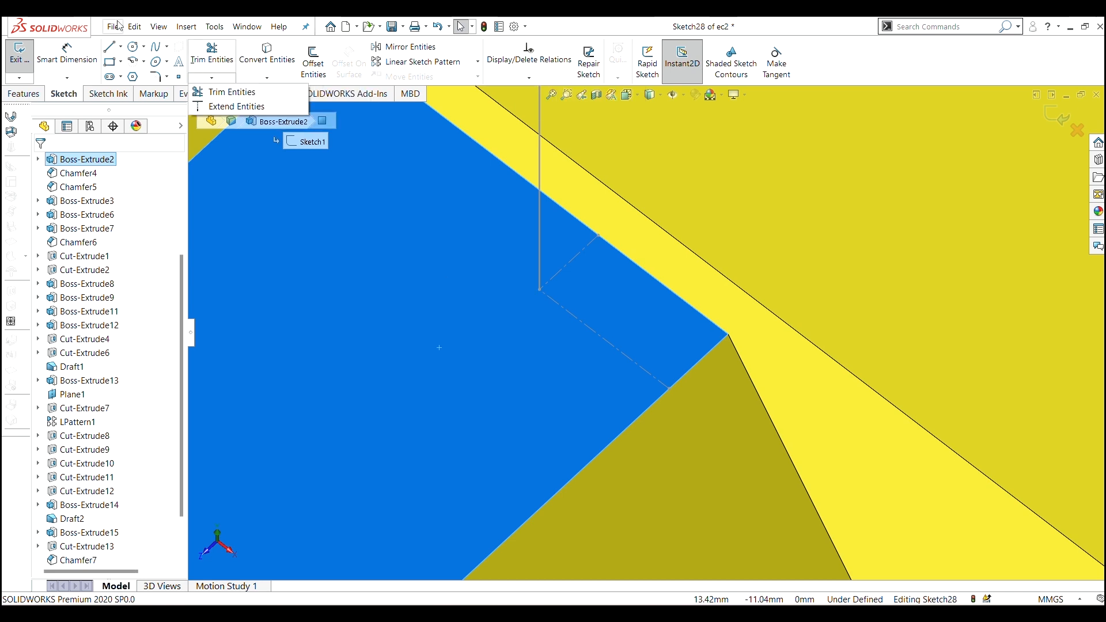
left_click(132, 47)
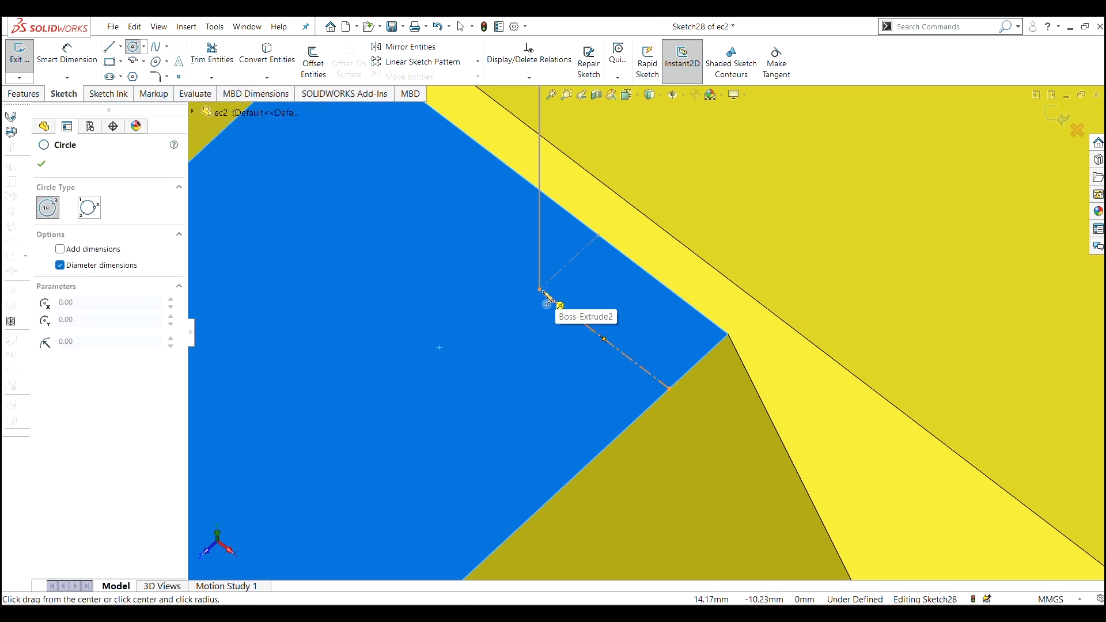
left_click_drag(543, 292, 552, 313)
right_click(552, 313)
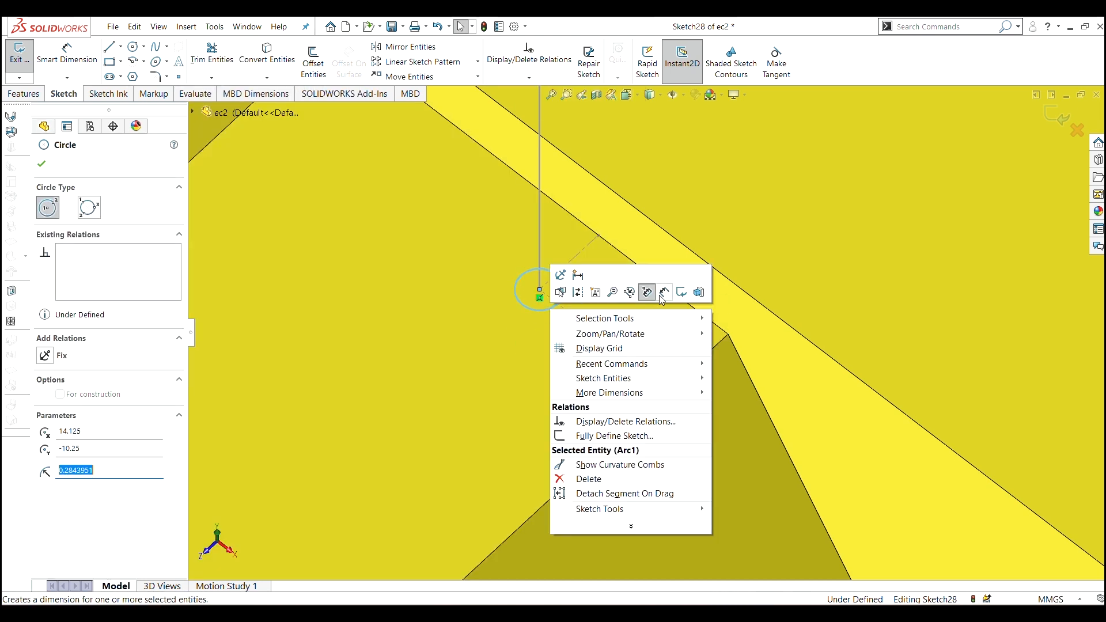
Dimension the profile circle's diameter to 1.15 mm.
left_click(662, 294)
left_click(551, 269)
scroll(551, 270, "up", 6)
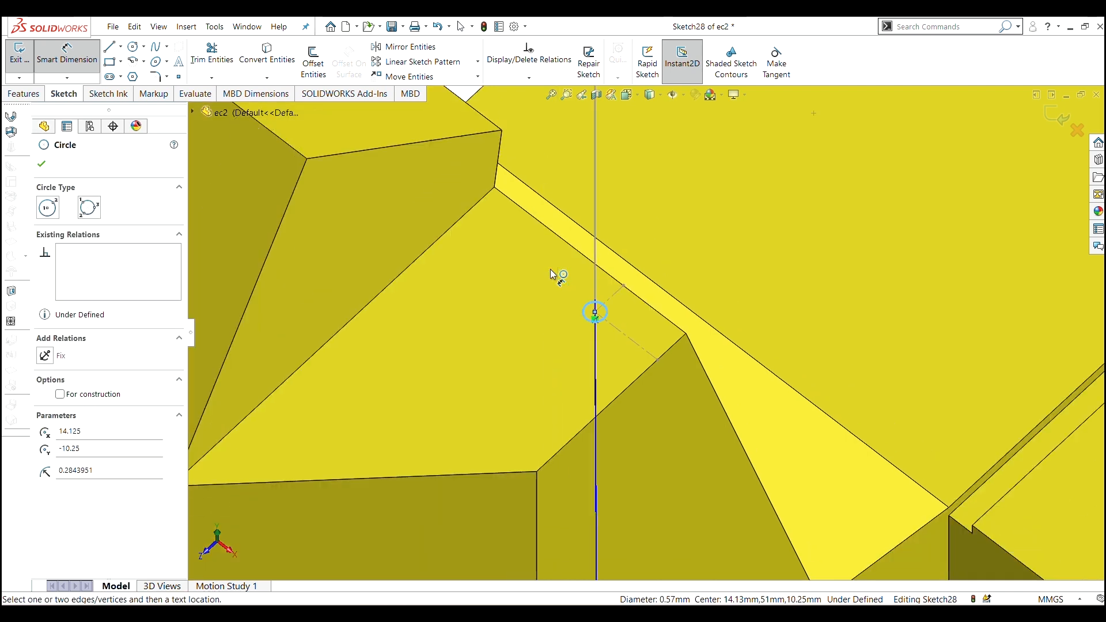
left_click(566, 177)
type("1.15")
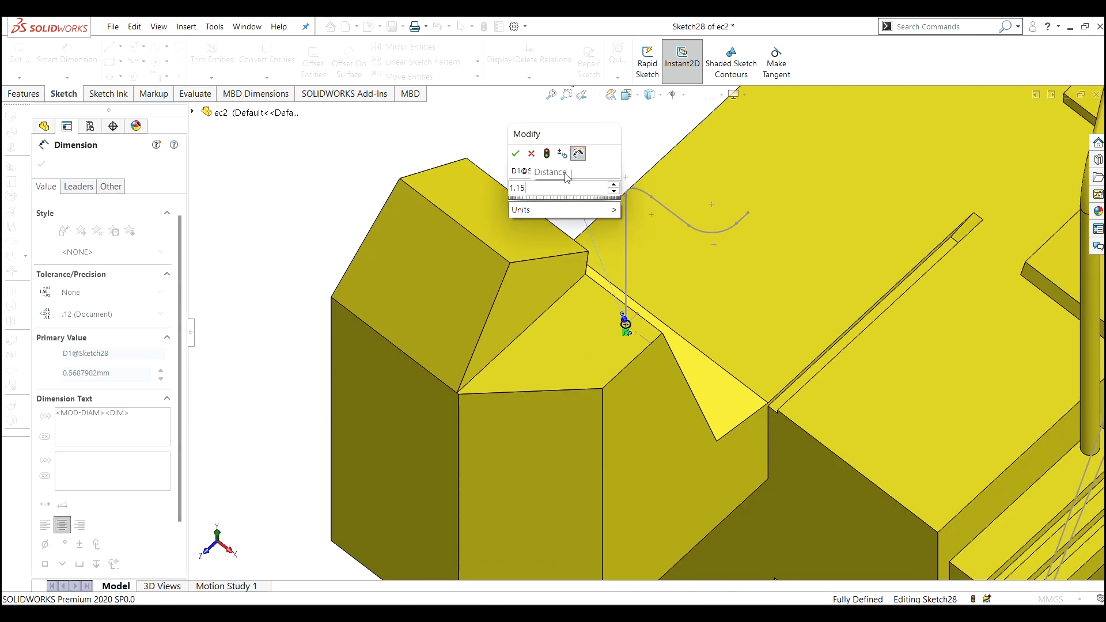
key("Return")
key("Escape")
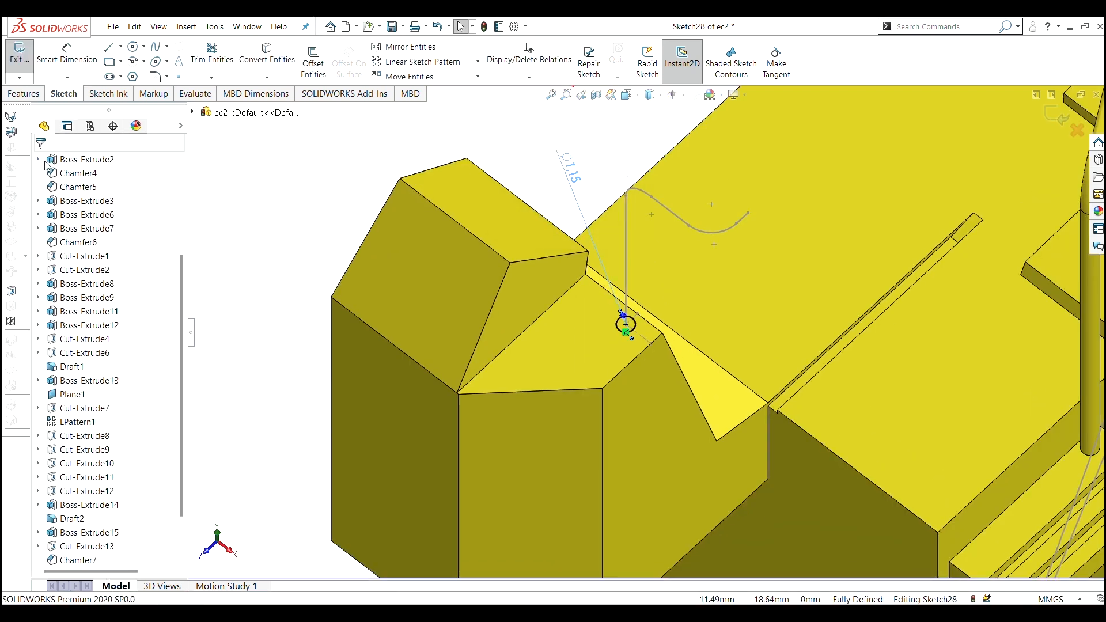
Create a Swept Boss/Base from the 1.15 mm circle along the filleted 3D sketch path.
left_click(22, 94)
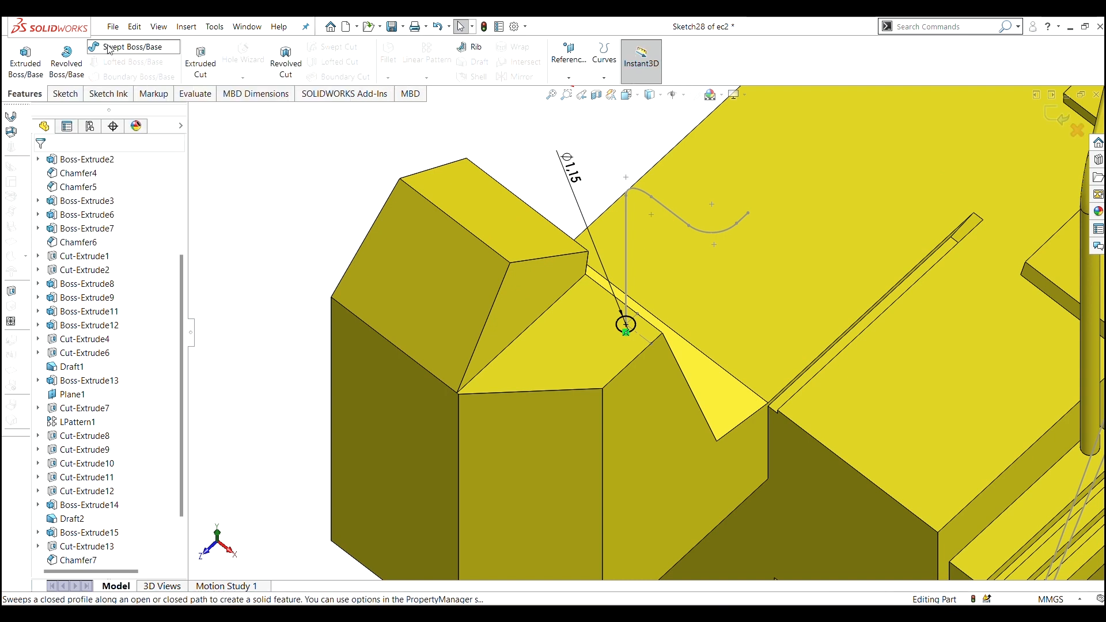
left_click(124, 47)
left_click(625, 240)
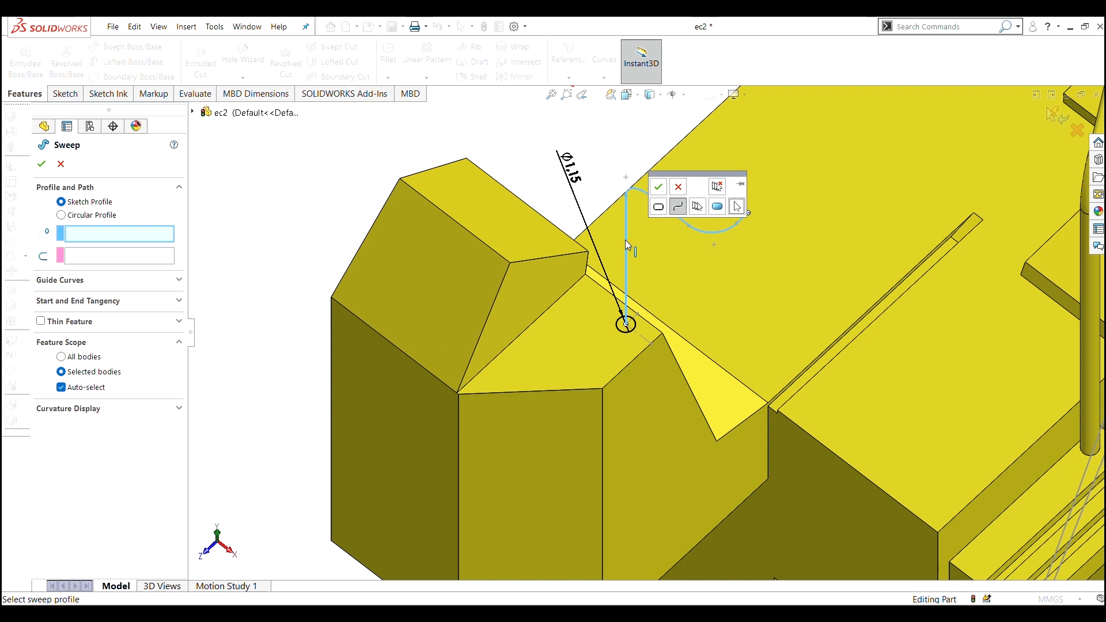
left_click(678, 188)
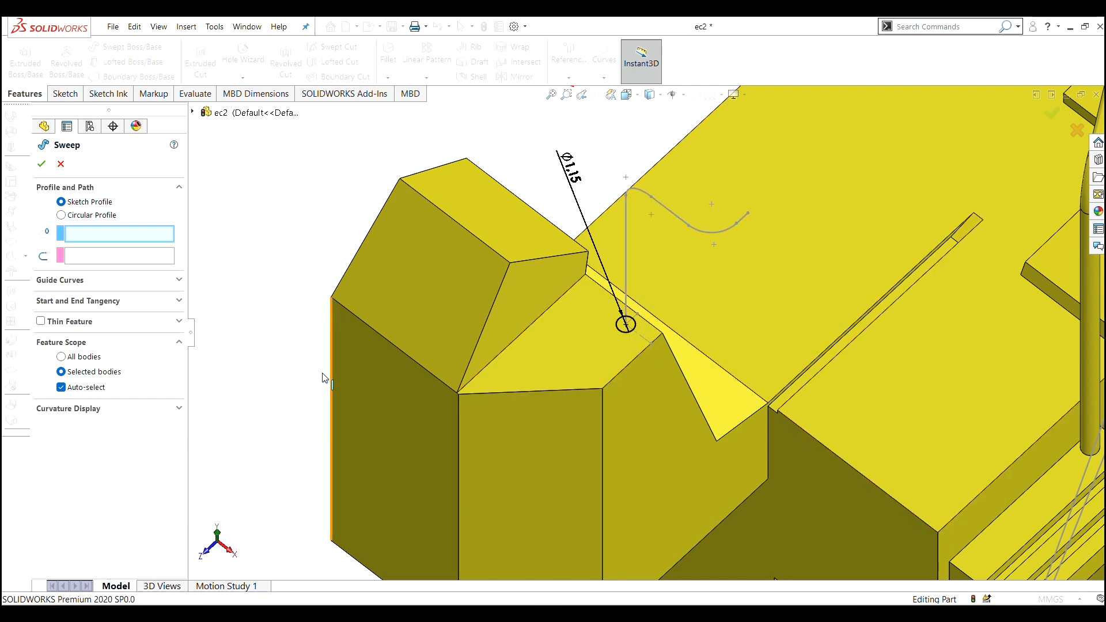
scroll(279, 326, "down", 2)
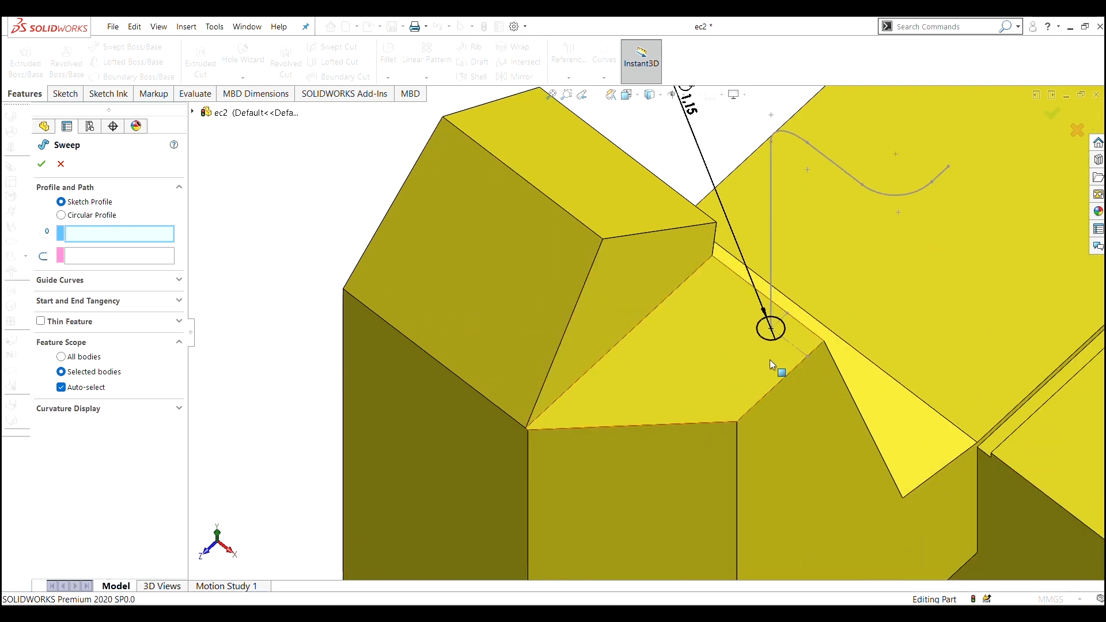
scroll(769, 360, "down", 2)
left_click(769, 320)
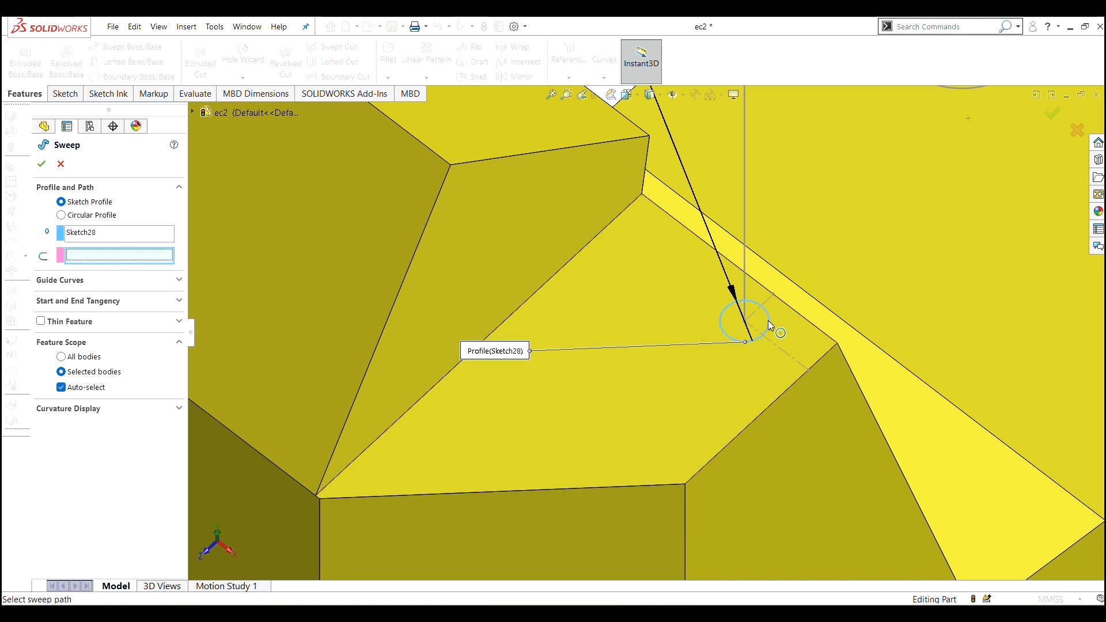
left_click(745, 280)
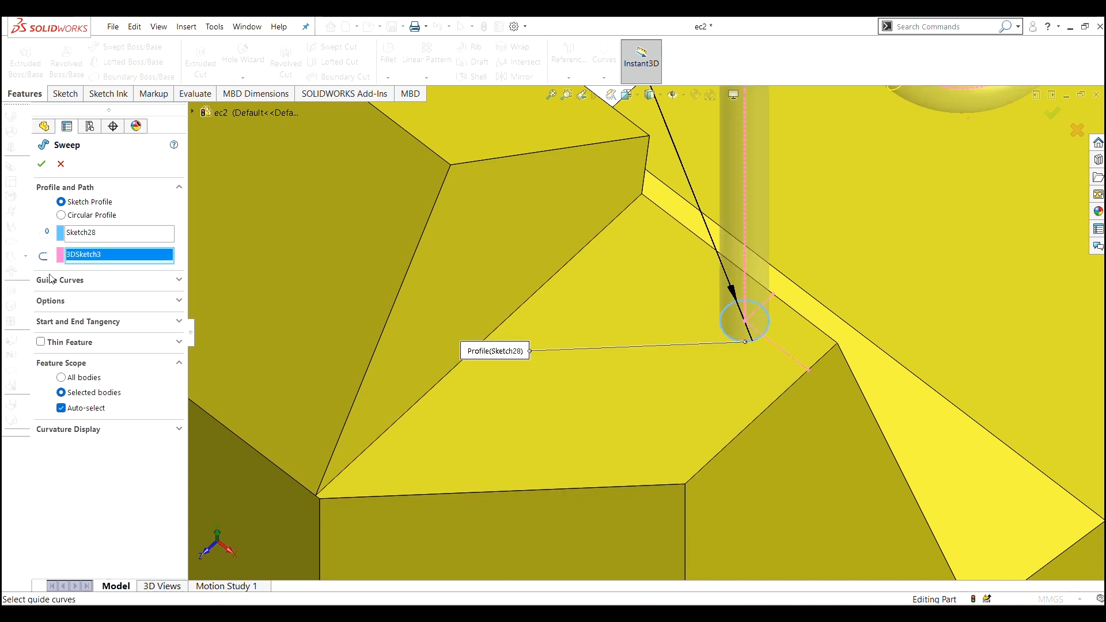
left_click(41, 165)
Start a sketch on the upper stair tread's flat top strip and draw a centerline about 2.69 mm long inward from its end edge.
scroll(575, 314, "up", 8)
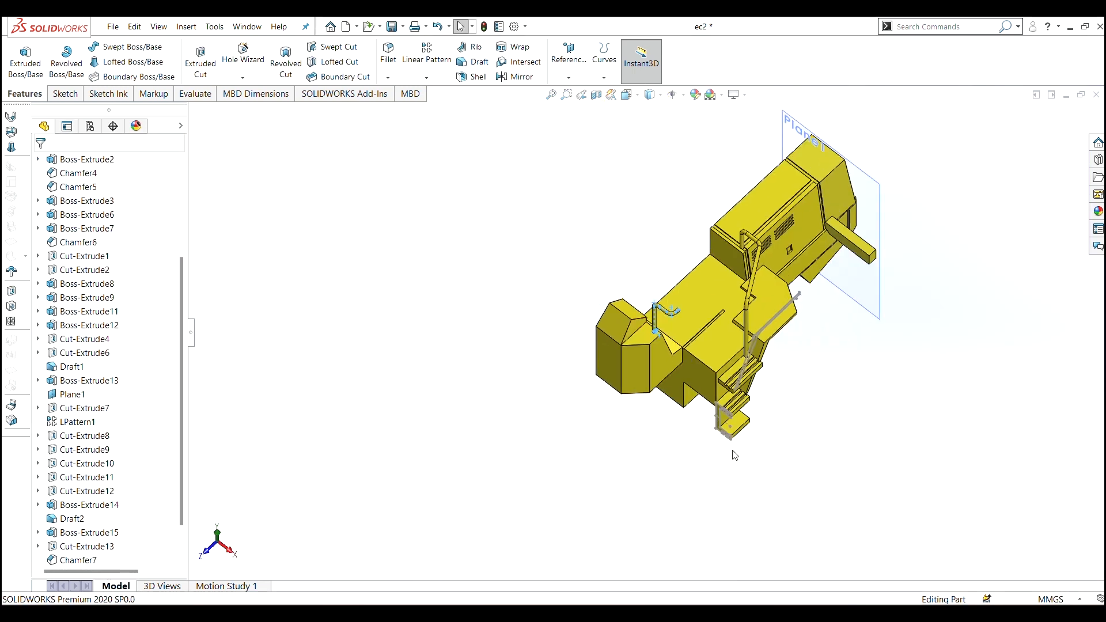
scroll(726, 251, "down", 4)
scroll(737, 176, "down", 3)
left_click(638, 308)
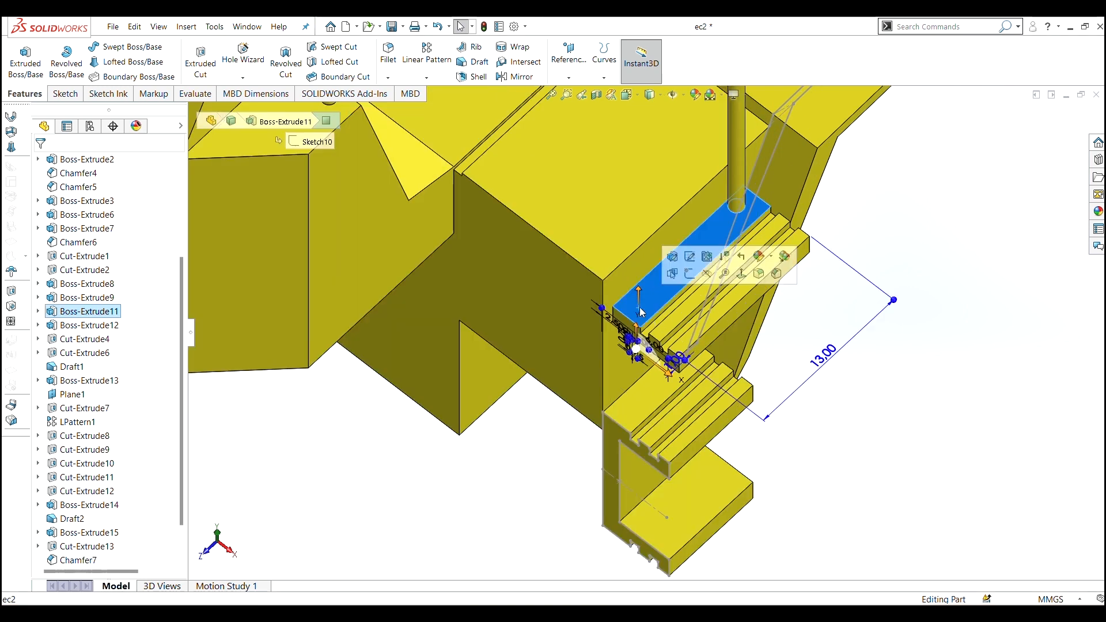
left_click(692, 273)
left_click(120, 46)
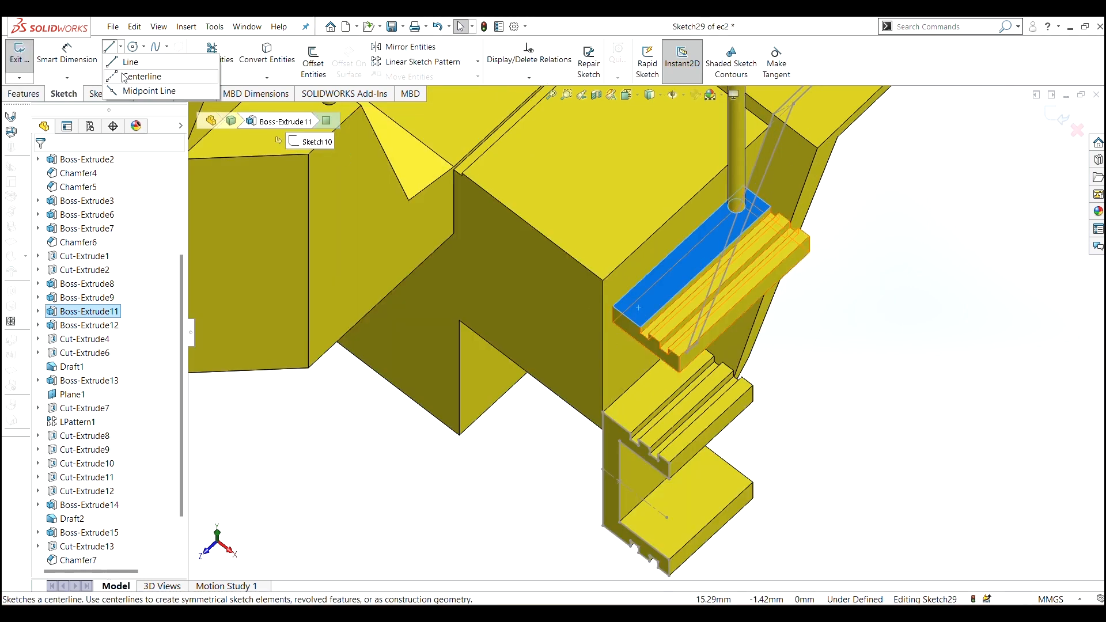
left_click(138, 77)
scroll(625, 309, "down", 5)
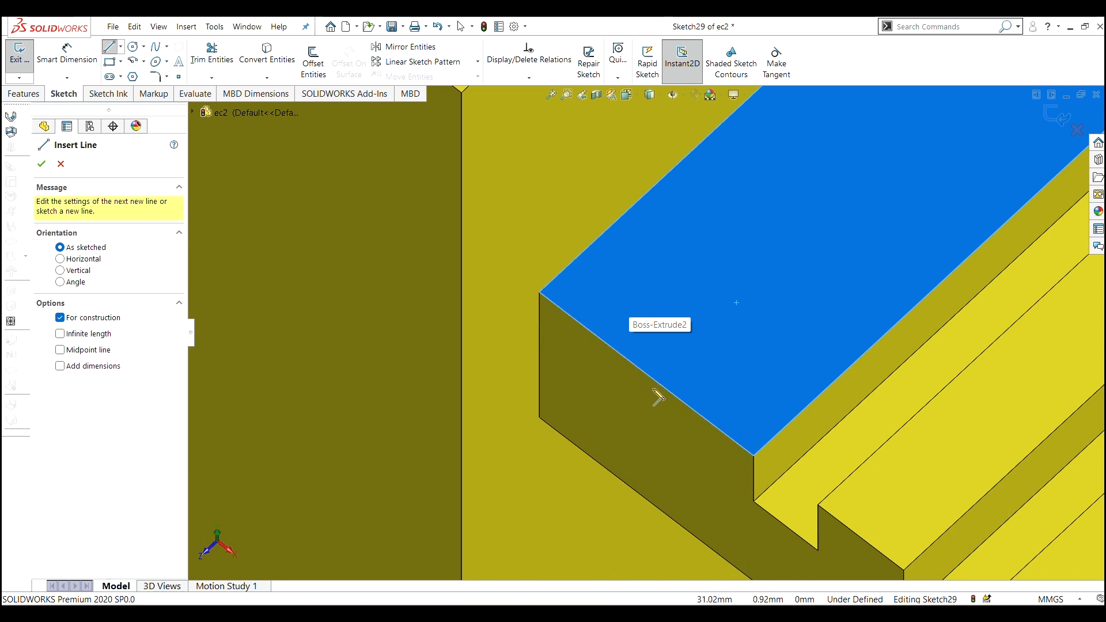
left_click(616, 353)
scroll(703, 257, "up", 3)
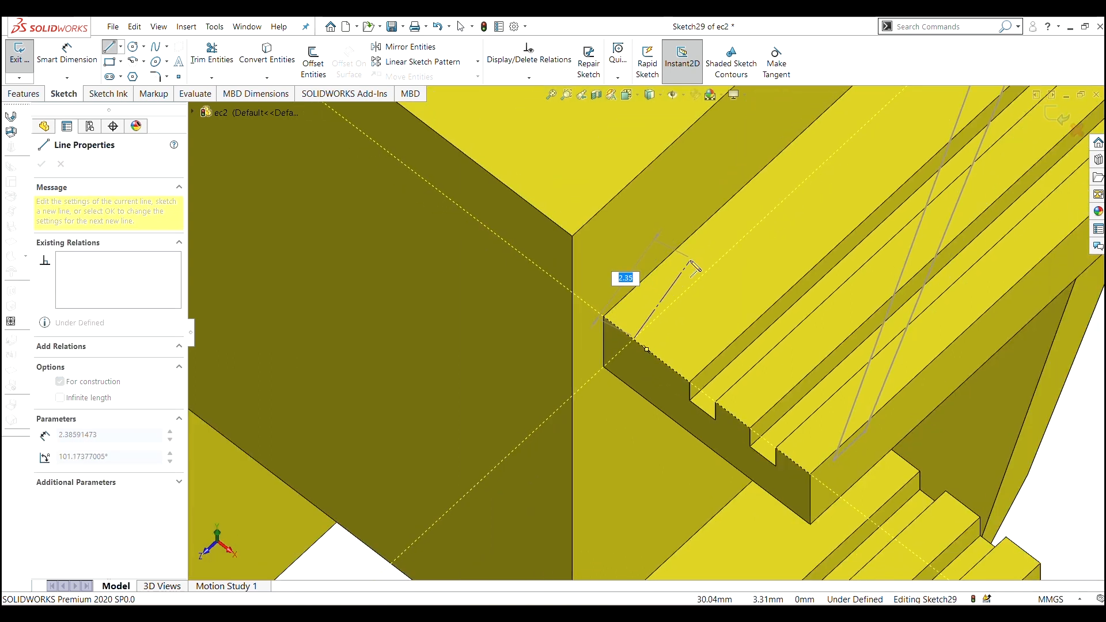
left_click(717, 261)
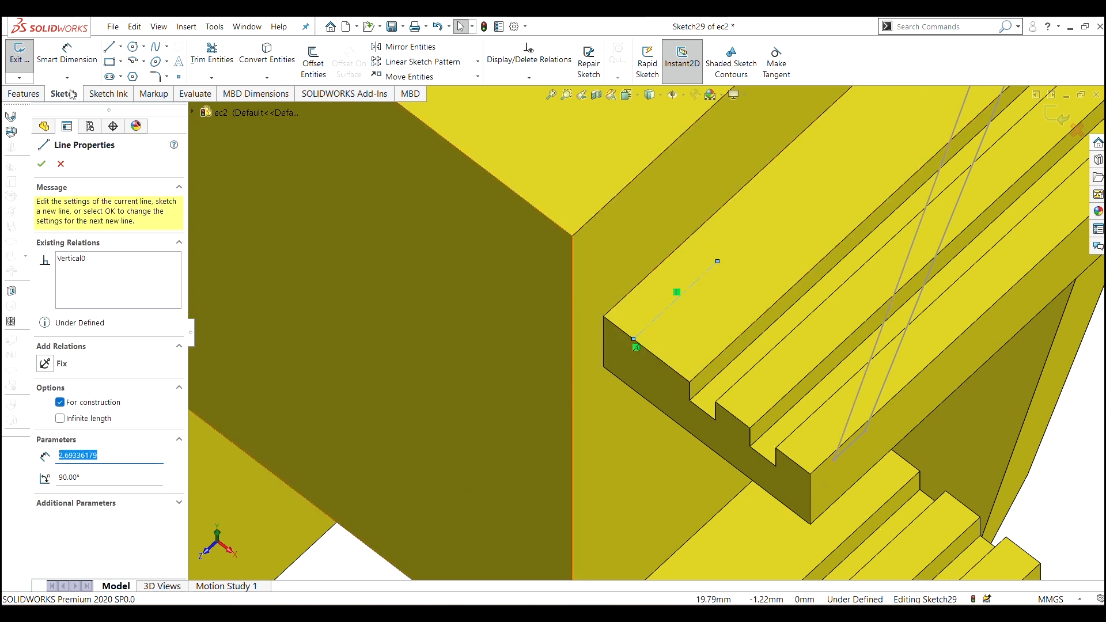
Dimension the centerline's length to 1.5 mm.
left_click(81, 60)
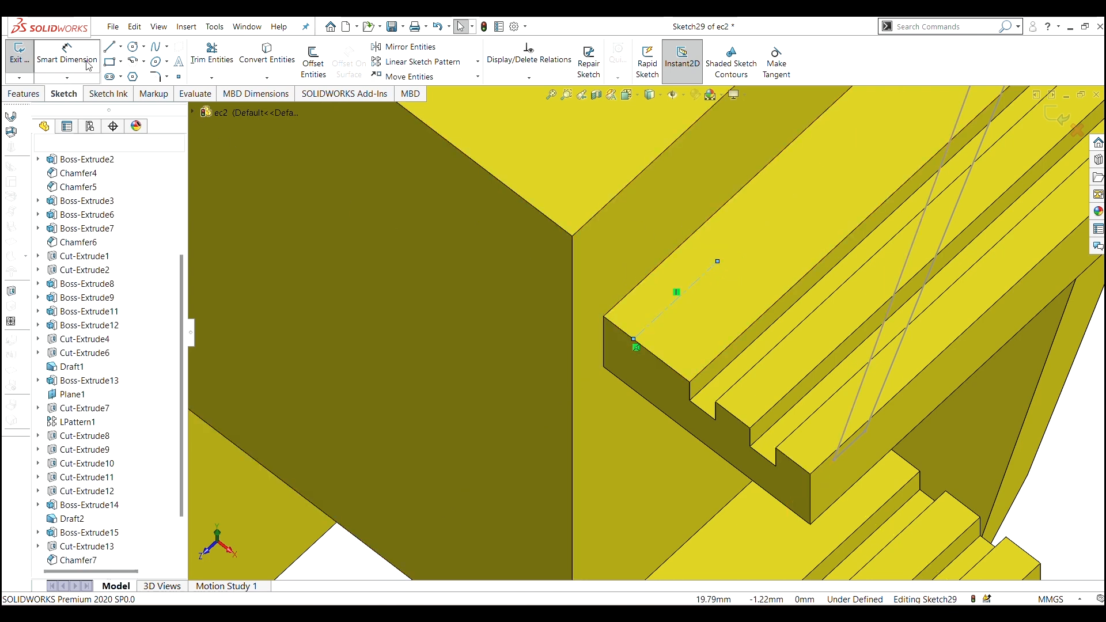
left_click(658, 325)
scroll(671, 346, "up", 3)
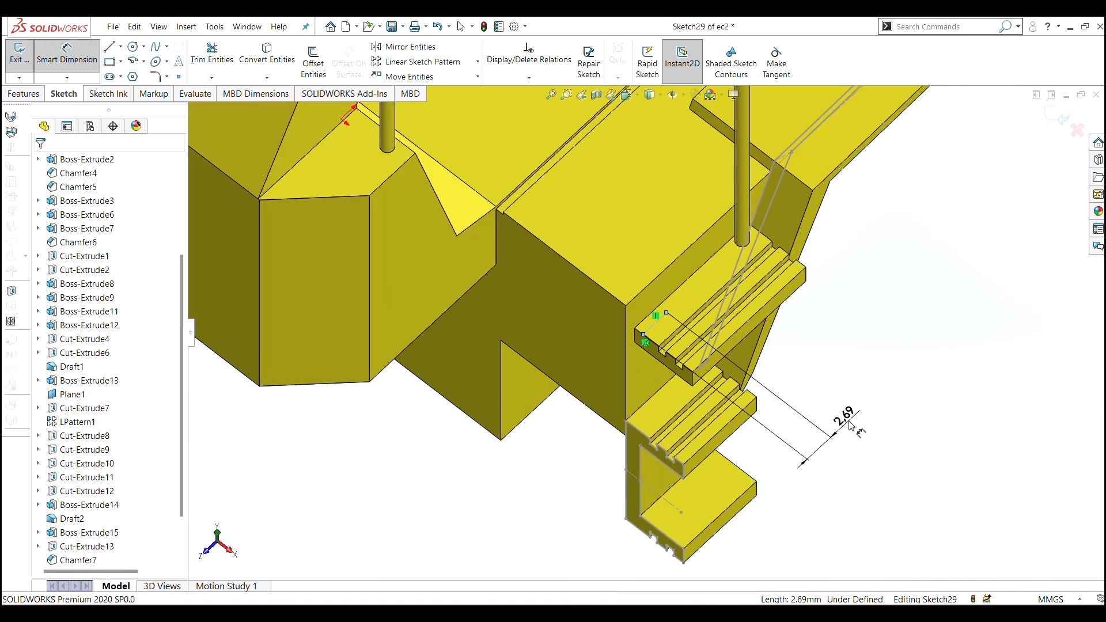
left_click(850, 426)
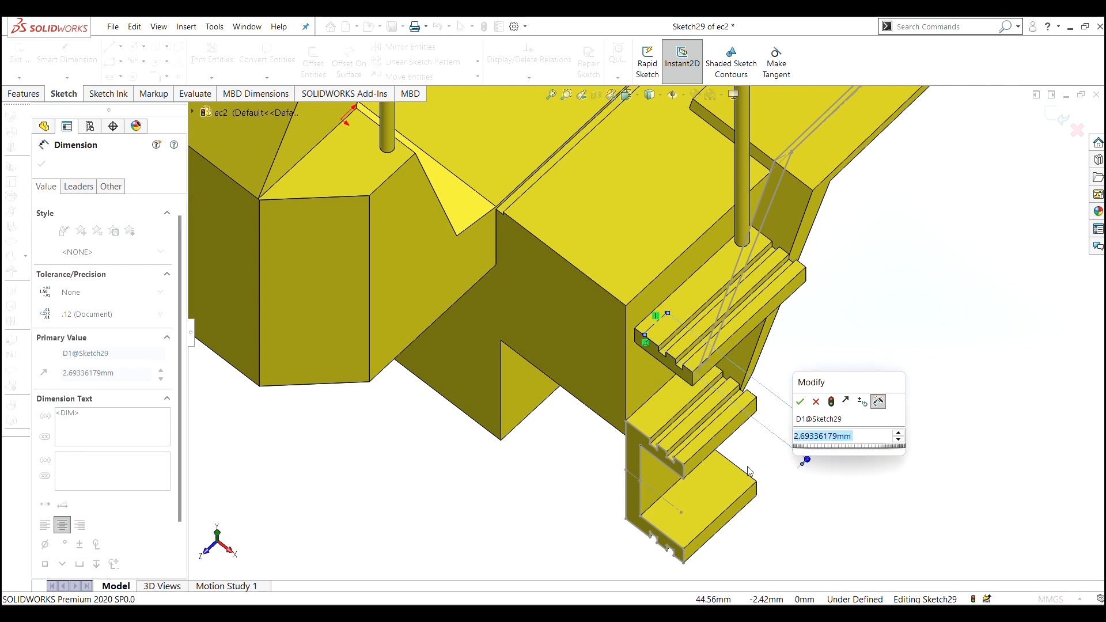
type("1.5")
key("Return")
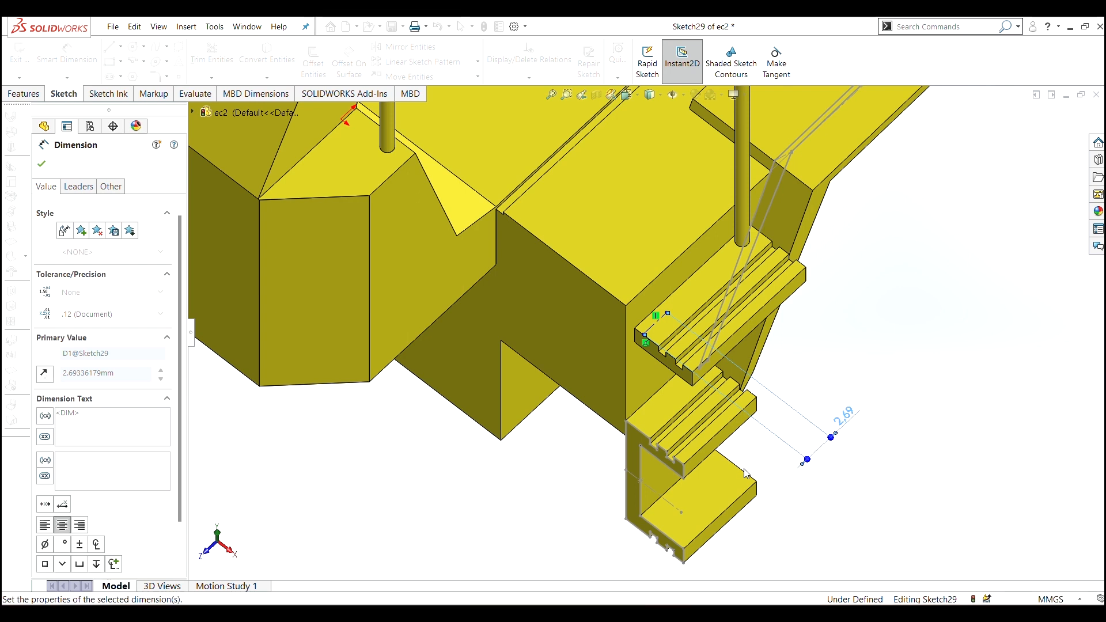
left_click(42, 165)
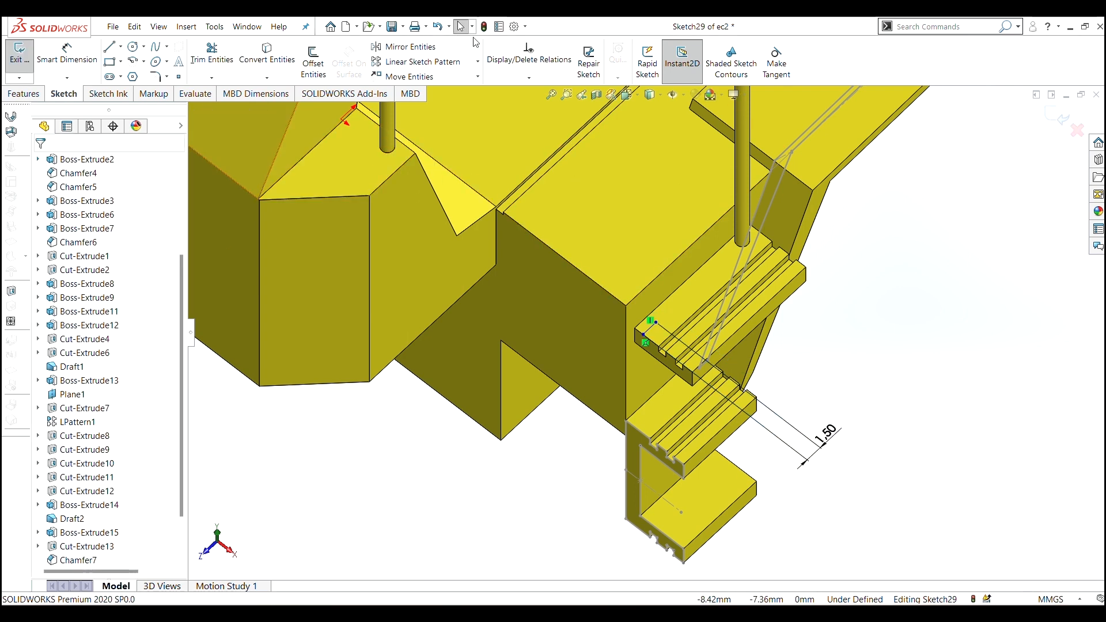
scroll(633, 326, "down", 5)
key("d")
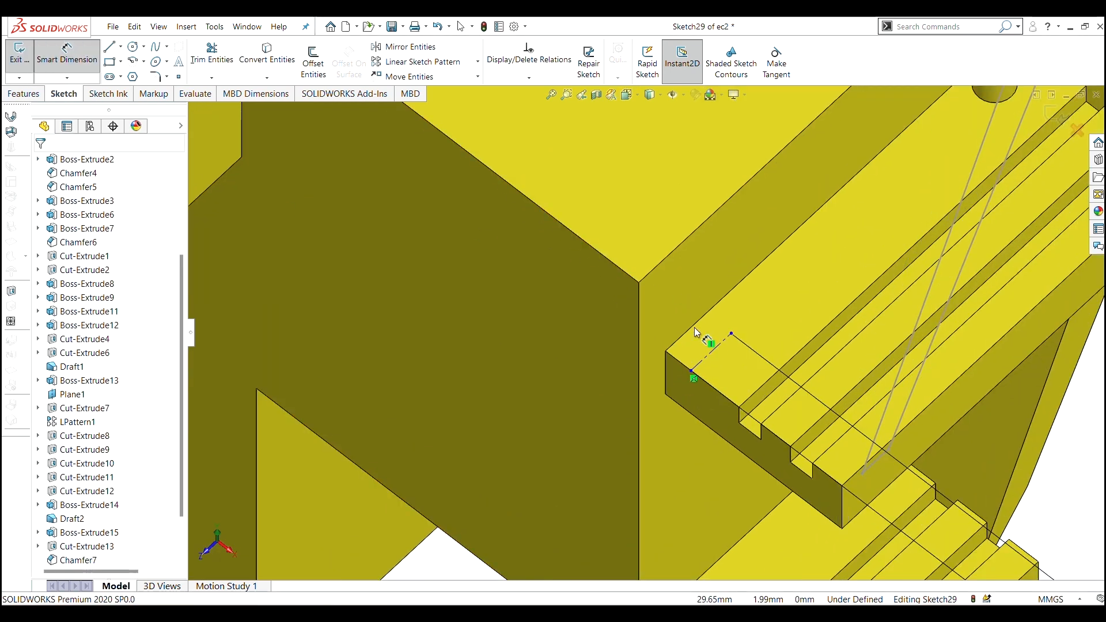
left_click(702, 362)
left_click(685, 332)
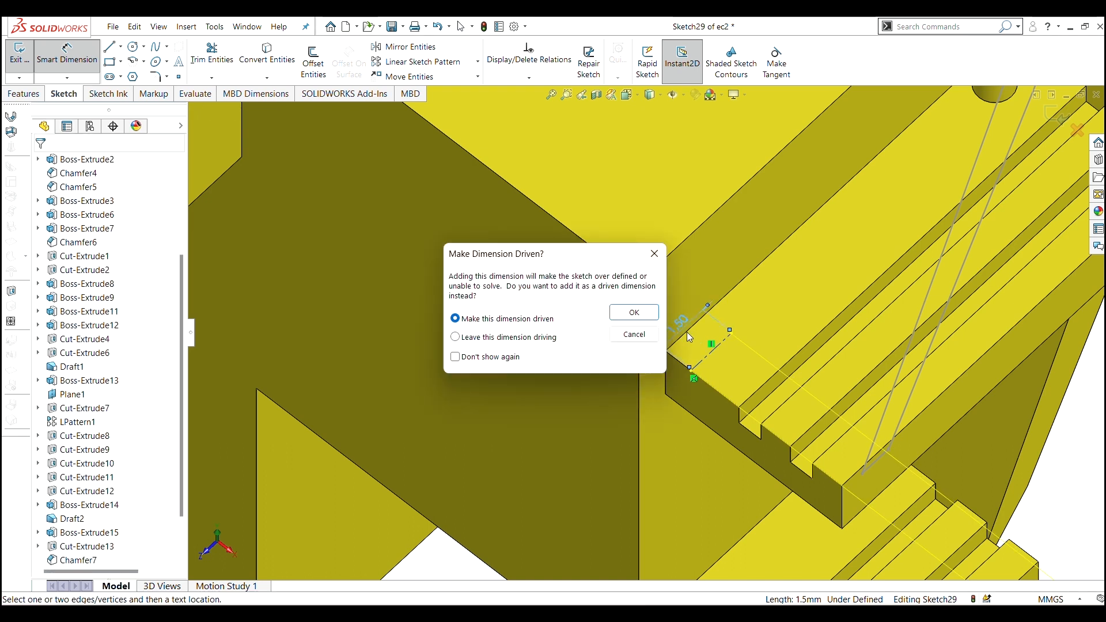
key("Escape")
Dimension the distance between the centerline and the tread's long inner edge against the body to 0.75 mm.
key("d")
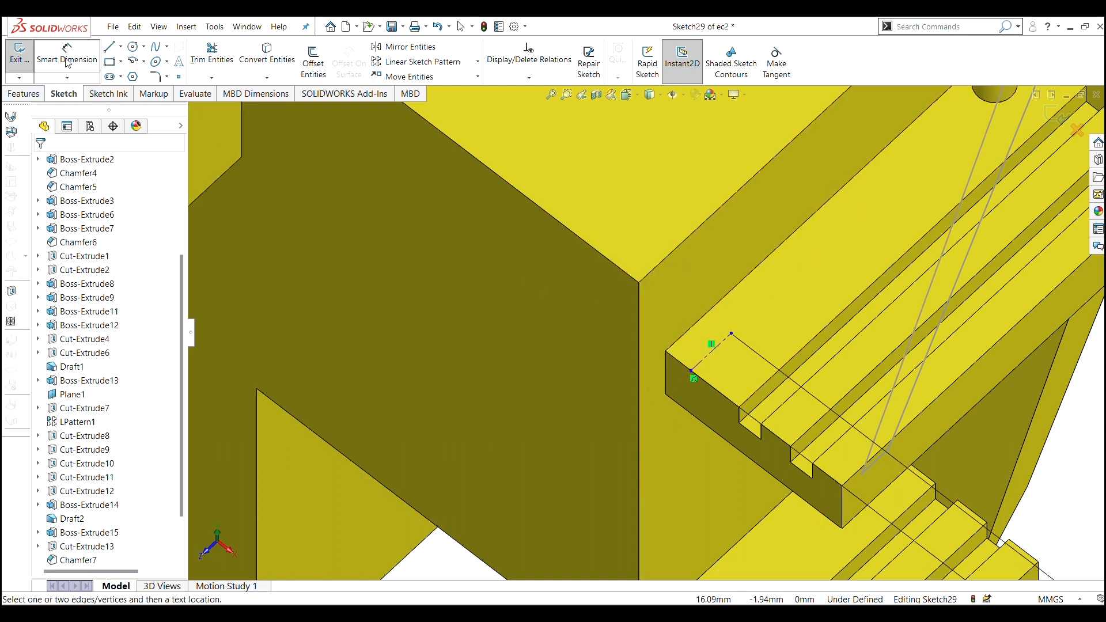
left_click(710, 358)
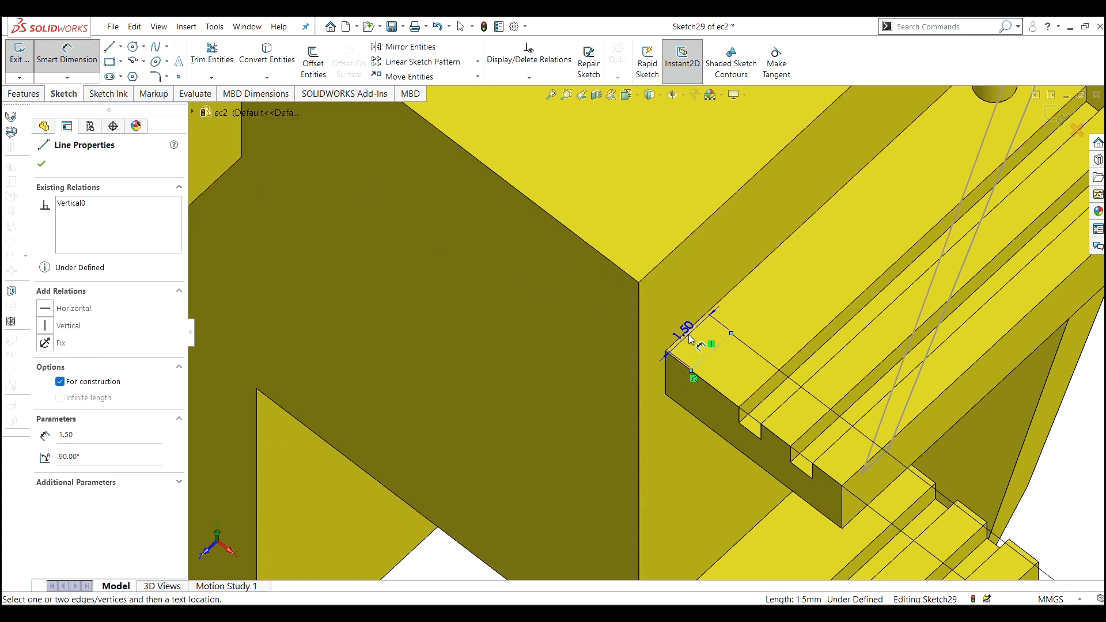
left_click(684, 334)
left_click(398, 537)
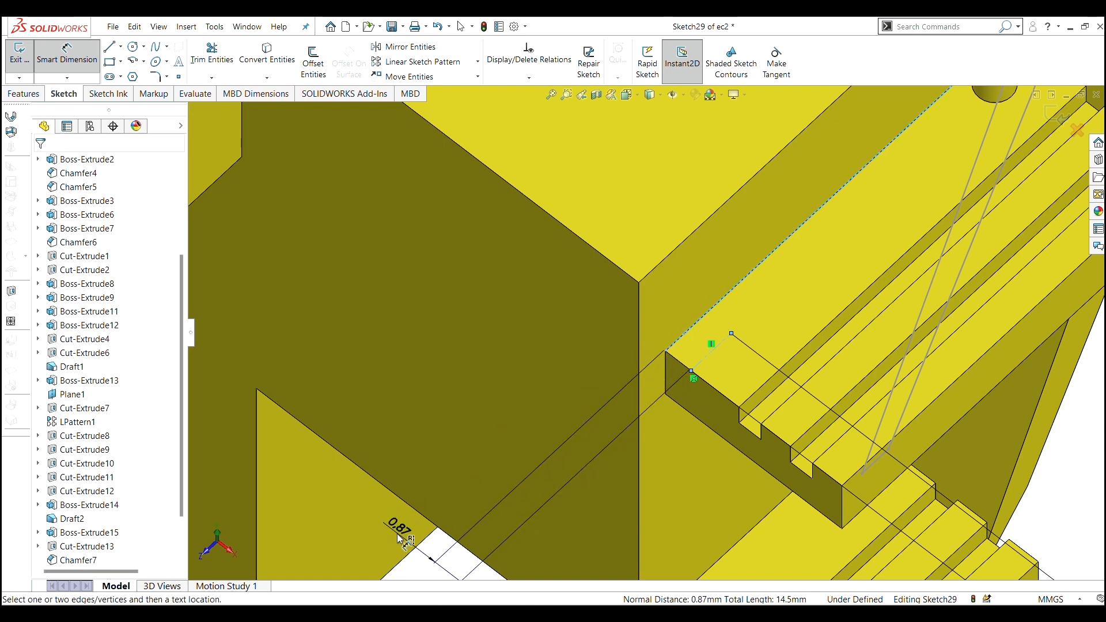
type("0.75")
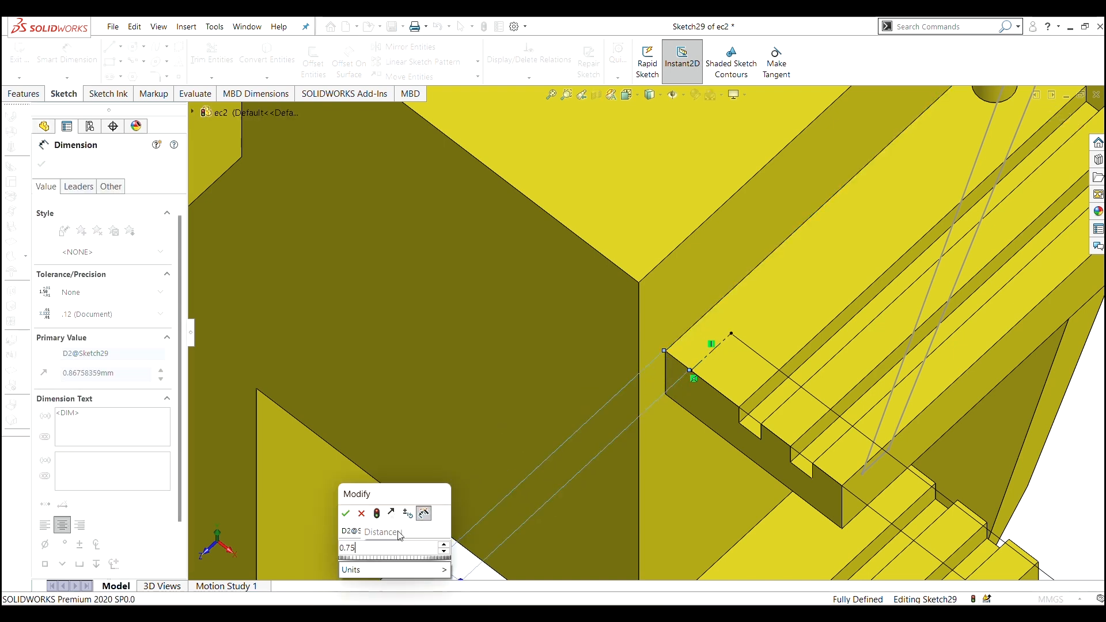
key("Return")
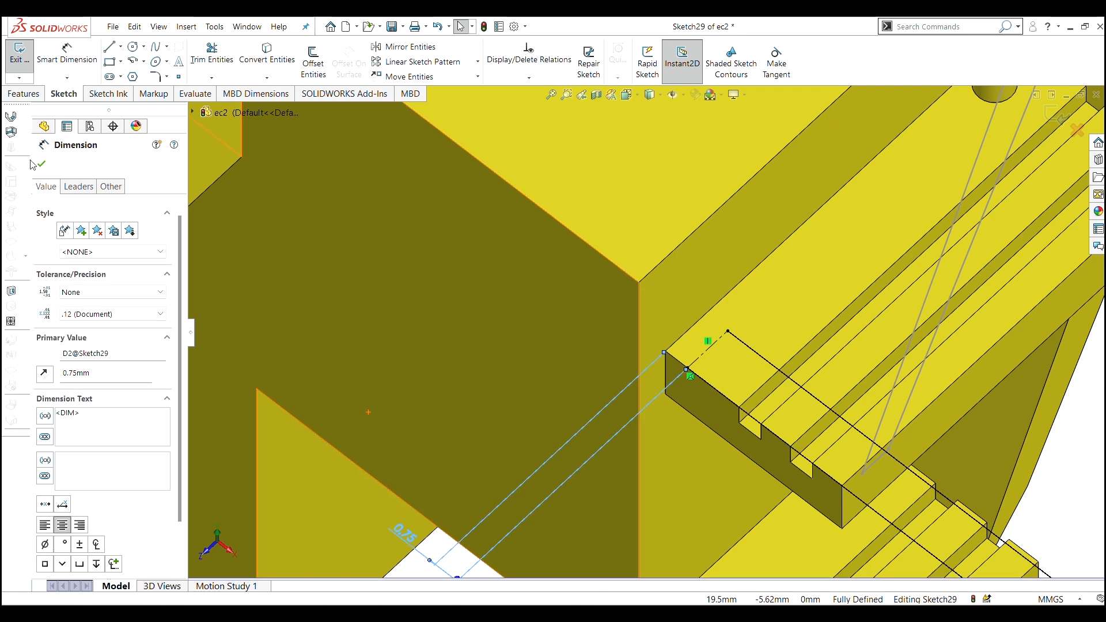
left_click(41, 164)
scroll(540, 435, "up", 5)
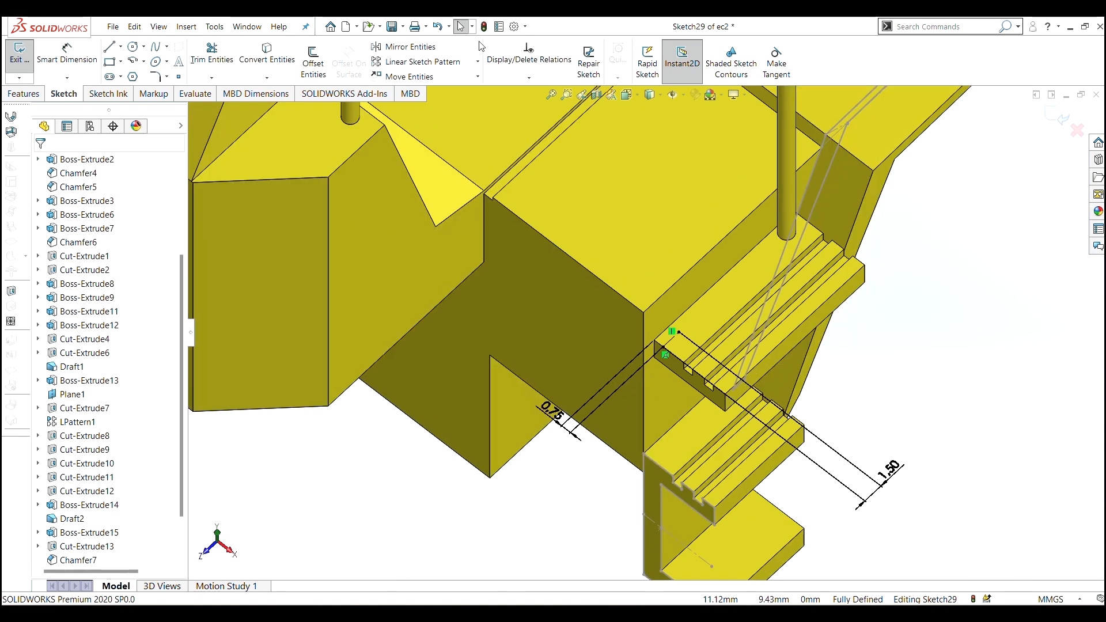
Exit the tread sketch and start a new 3D sketch.
scroll(672, 328, "down", 10)
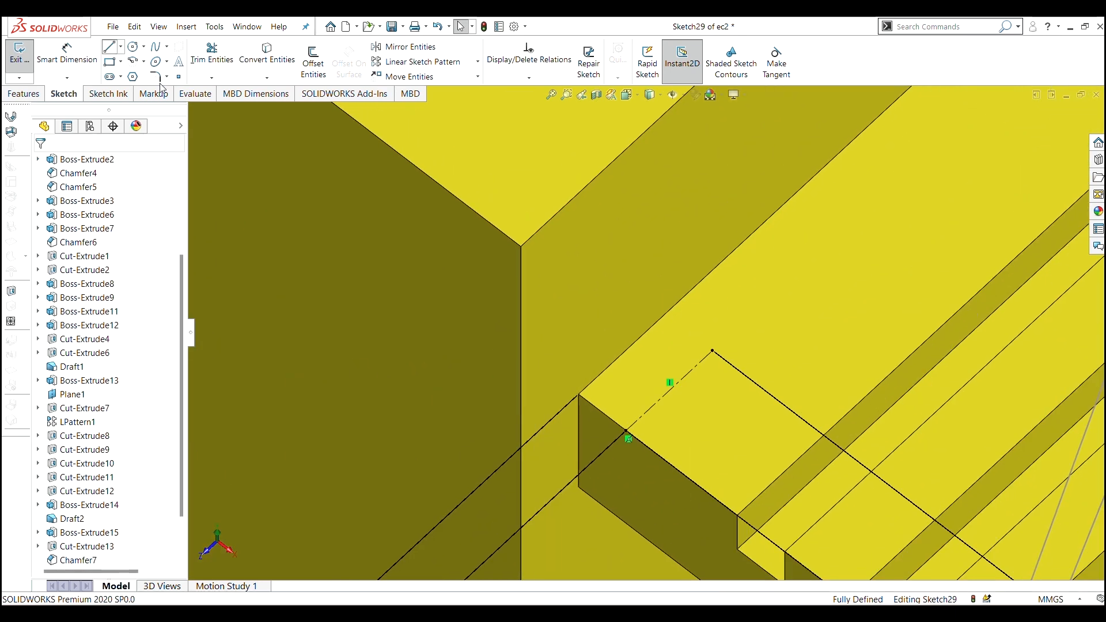
scroll(717, 397, "up", 6)
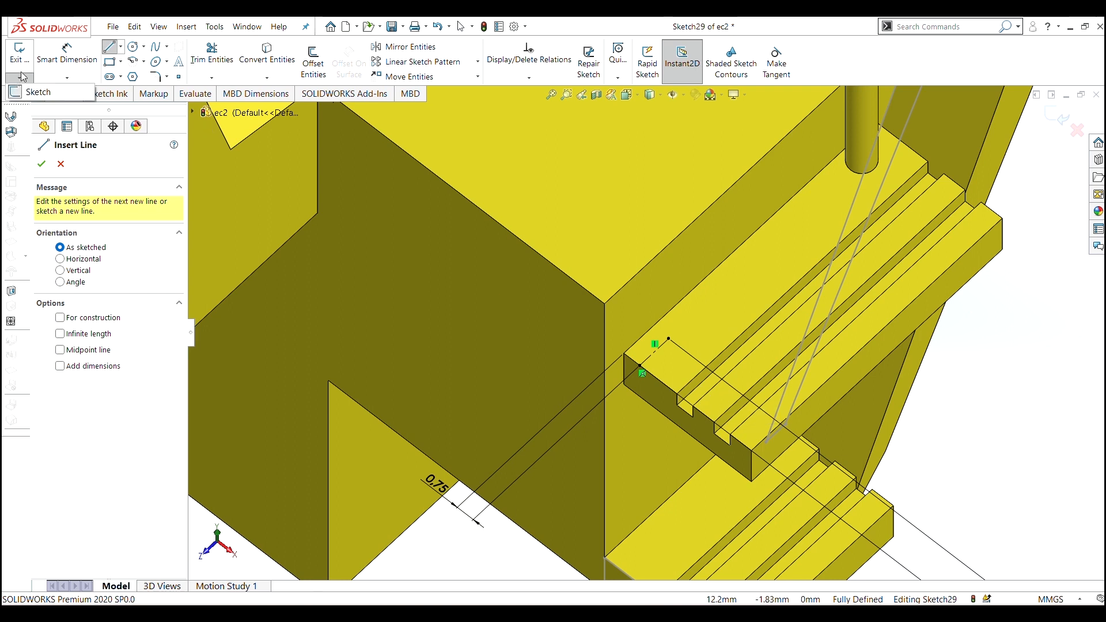
left_click(29, 93)
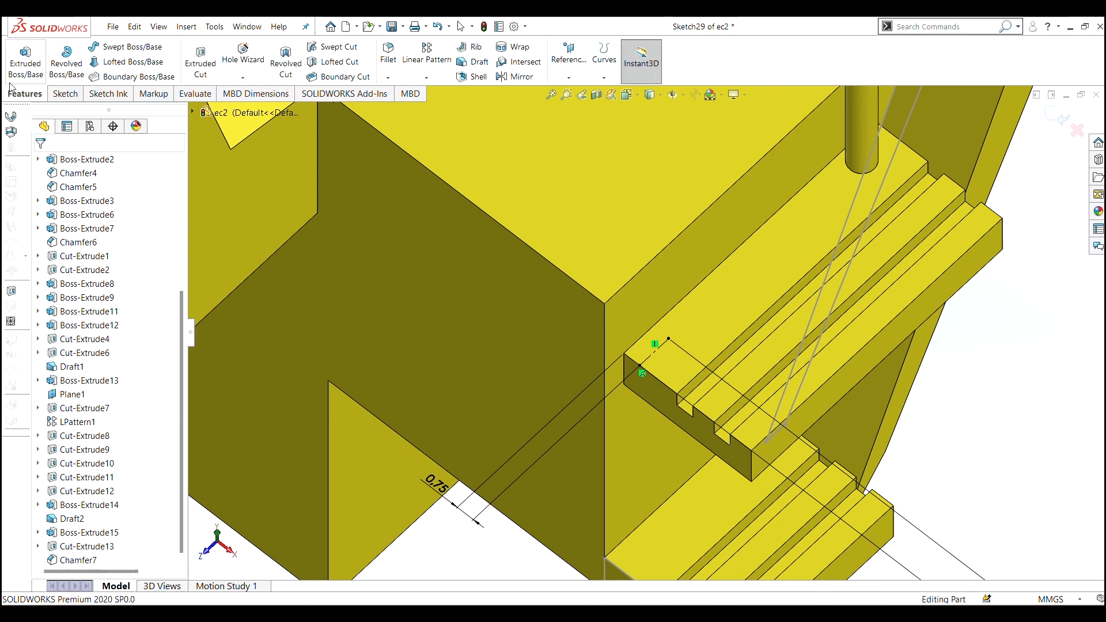
left_click(41, 92)
left_click(19, 78)
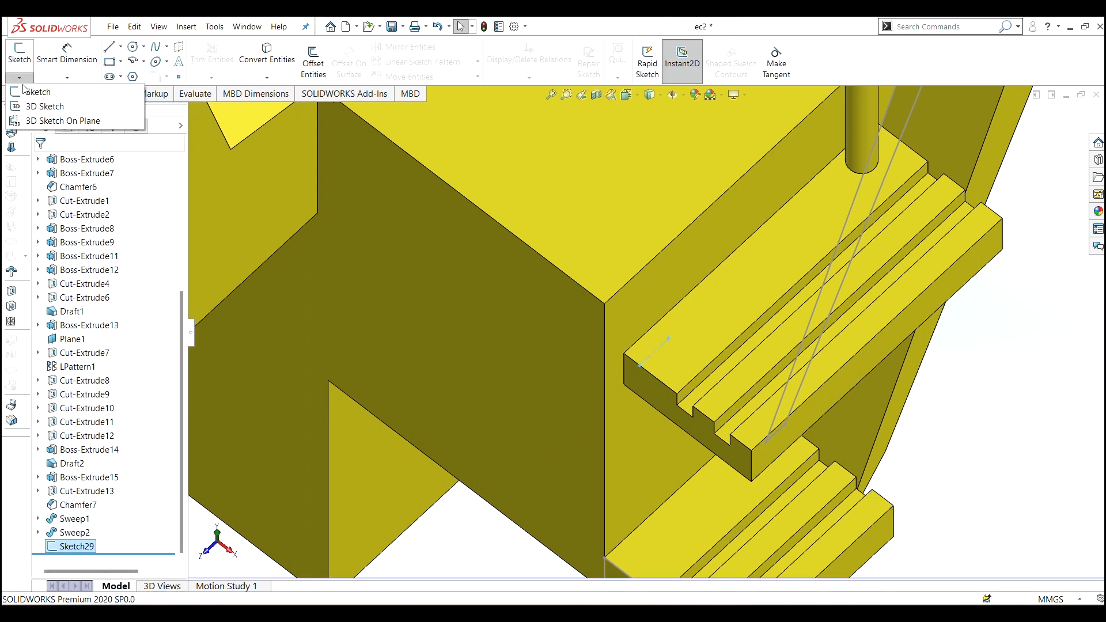
left_click(44, 106)
Draw a vertical line about 10 mm long along Y, upward from the centerline's inner endpoint on the tread.
scroll(677, 352, "down", 8)
mouse_move(593, 309)
middle_mouse_down()
mouse_move(570, 255)
mouse_move(594, 267)
middle_mouse_up()
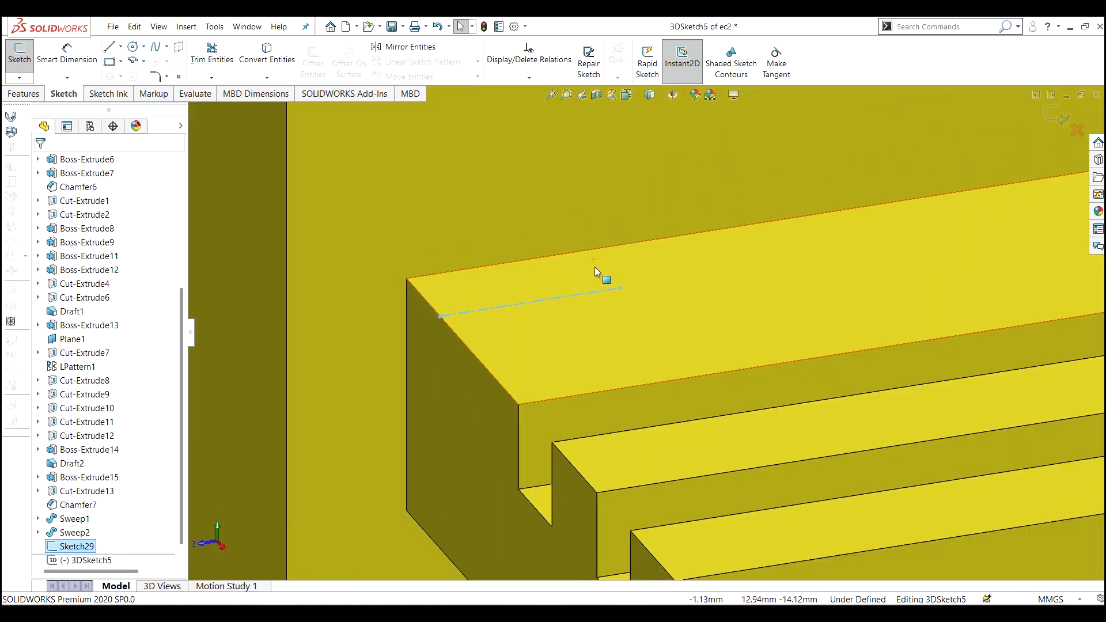
scroll(654, 332, "up", 4)
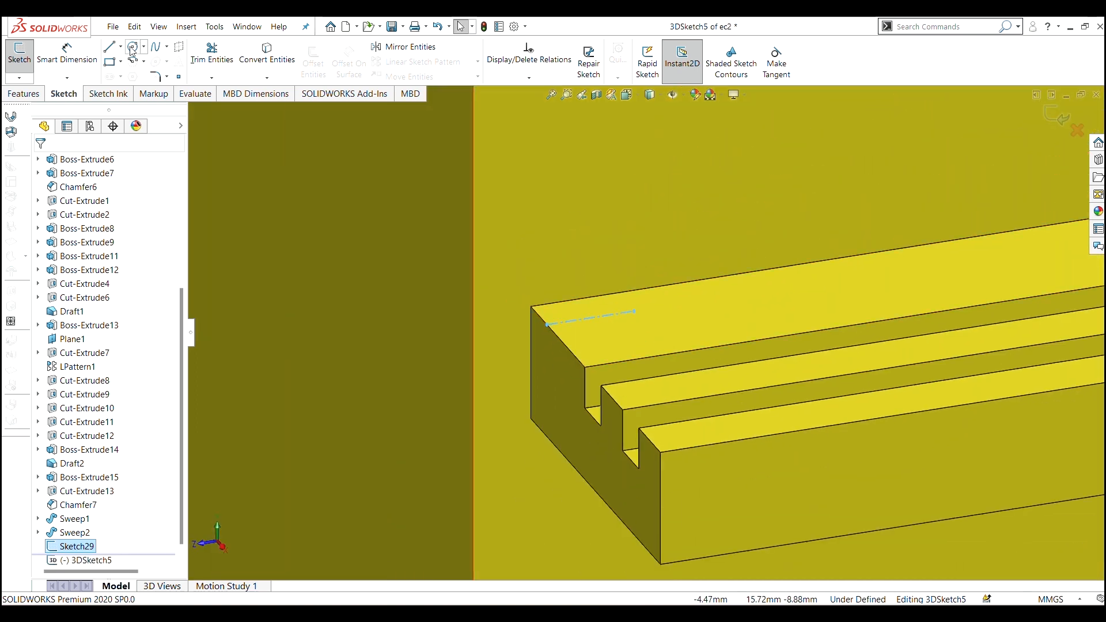
left_click(110, 47)
left_click(635, 311)
scroll(637, 313, "up", 5)
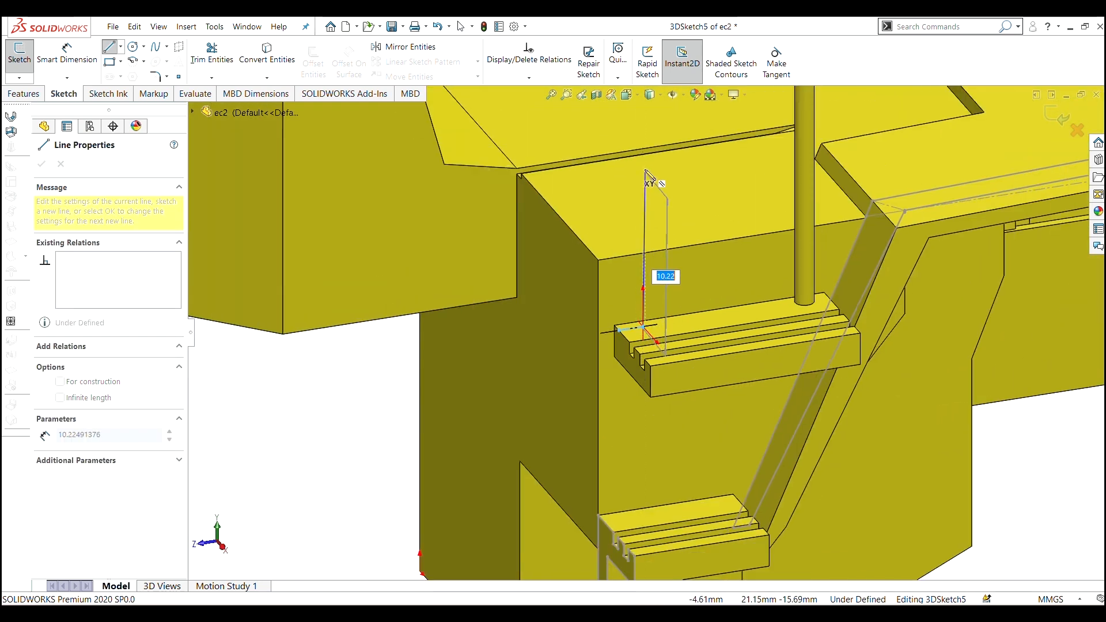
left_click(642, 170)
key("Escape")
Dimension the vertical path line's length to 28.25 mm.
scroll(695, 347, "up", 4)
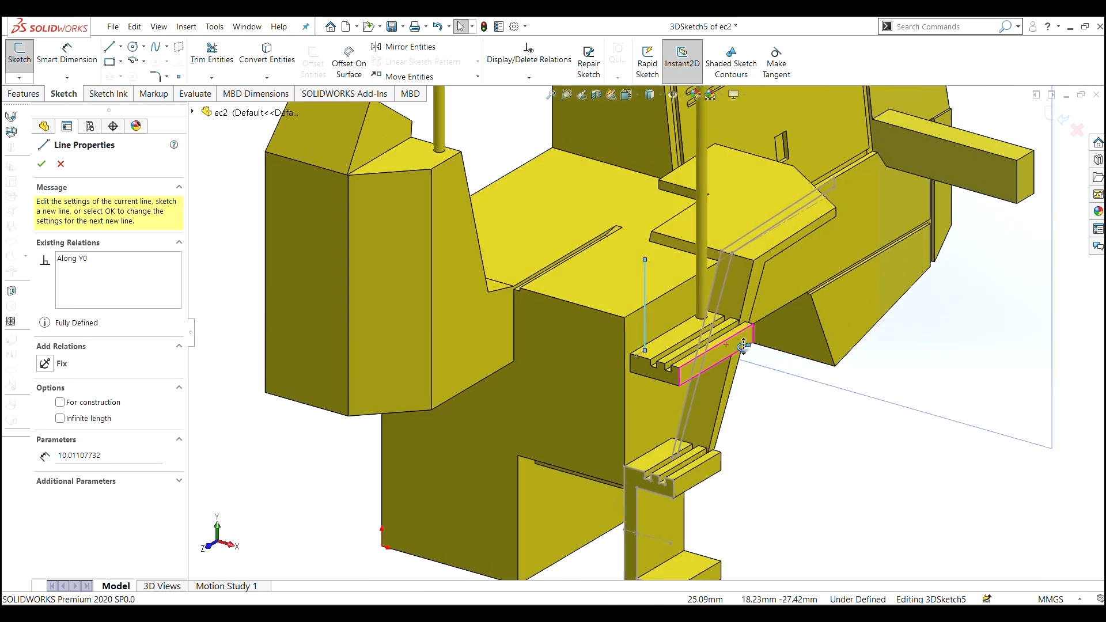
middle_click_drag(744, 346, 811, 330)
right_click(811, 329)
left_click(839, 297)
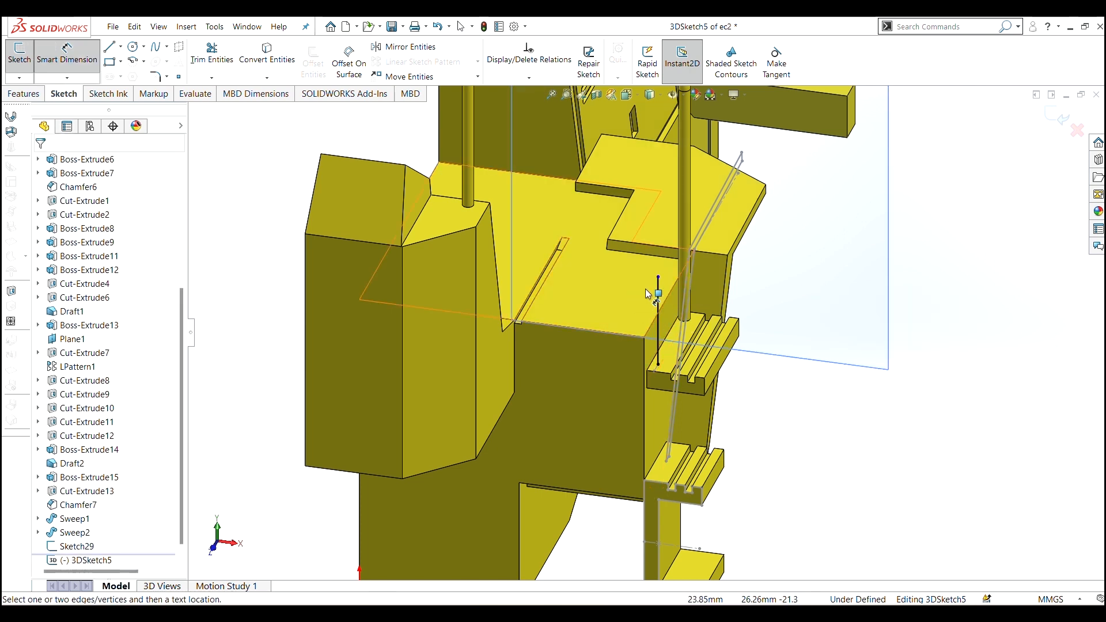
left_click(661, 306)
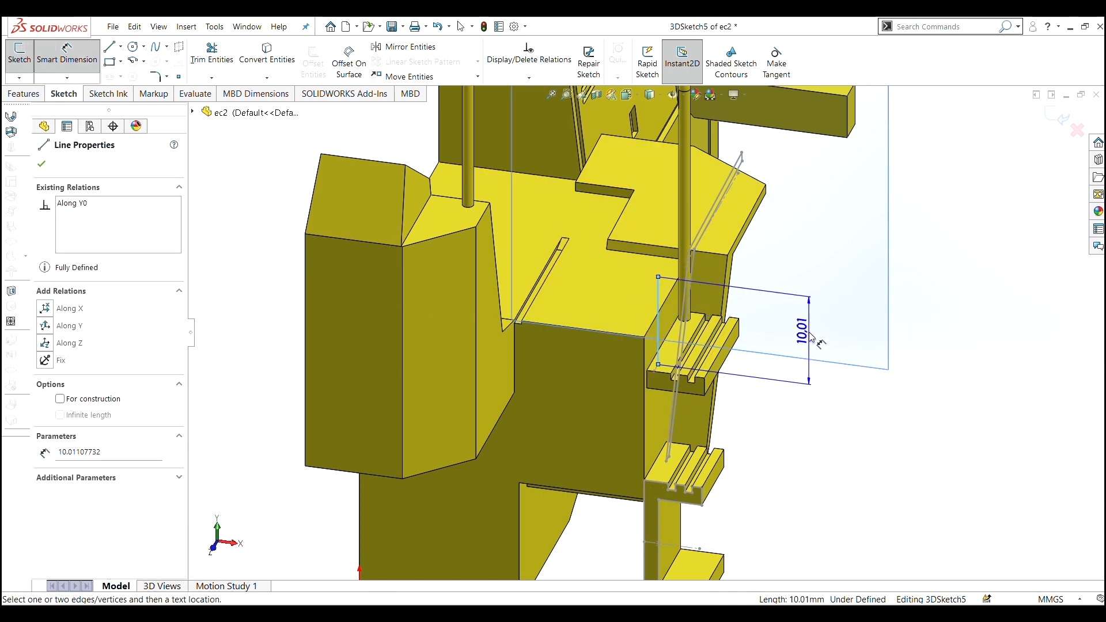
left_click(806, 322)
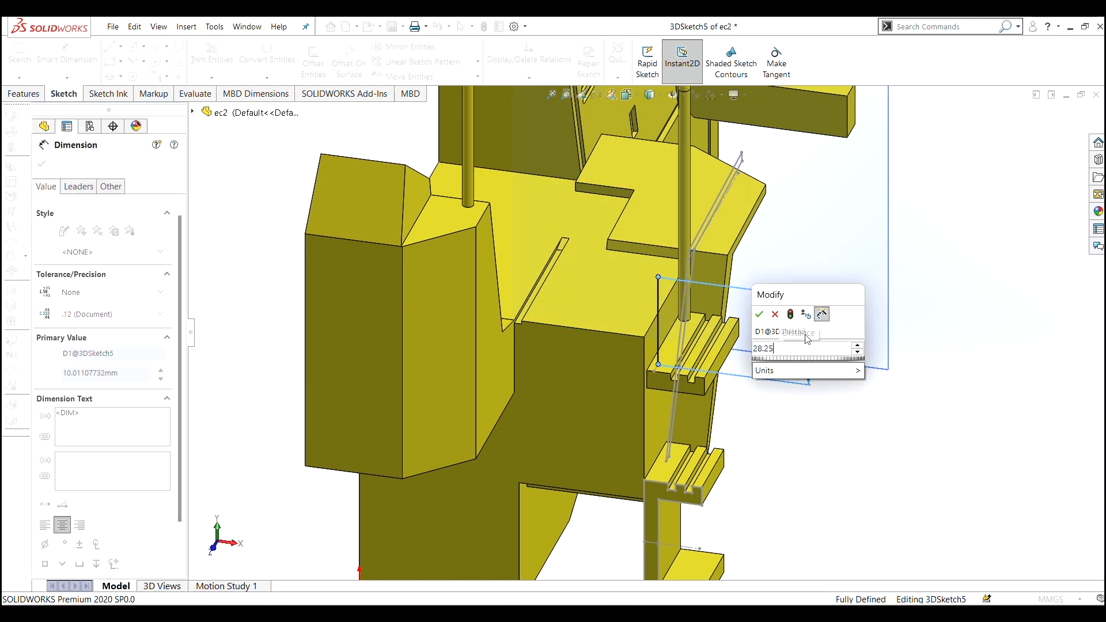
key("Return")
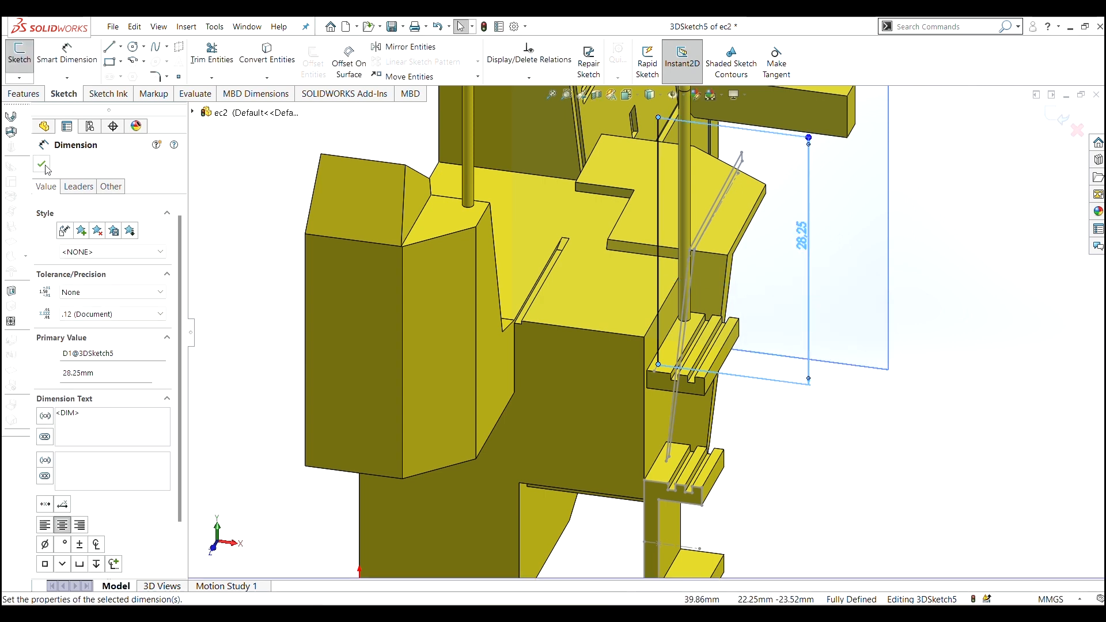
left_click(459, 27)
Show the hidden 3D path sketch of the second sweep, the curved handrail on the front body block.
scroll(621, 284, "up", 3)
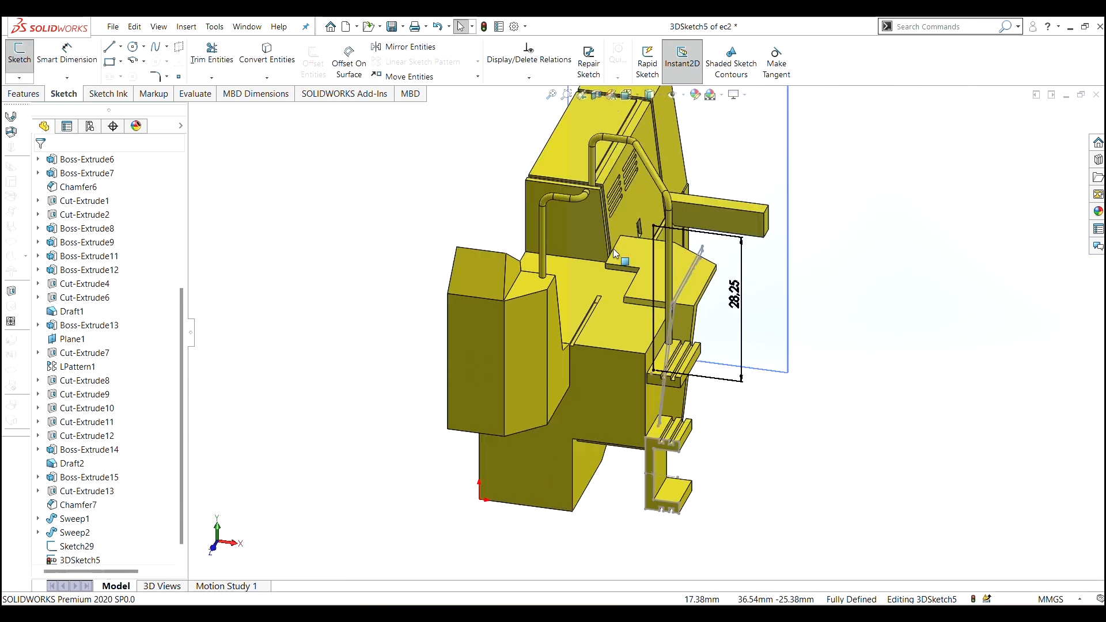
scroll(551, 274, "down", 6)
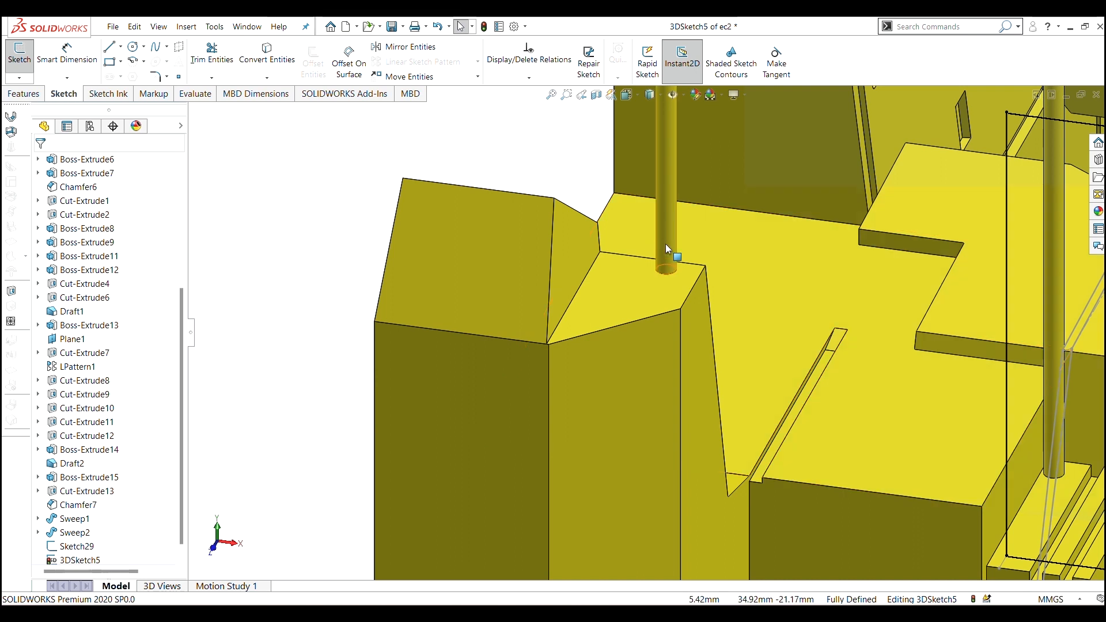
left_click(38, 533)
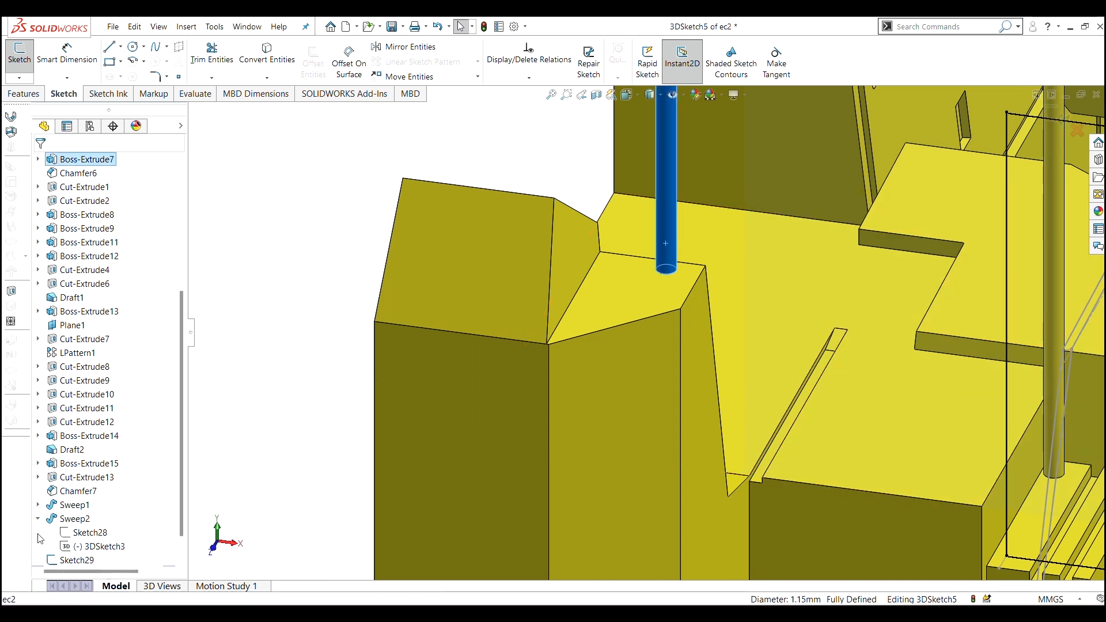
right_click(78, 549)
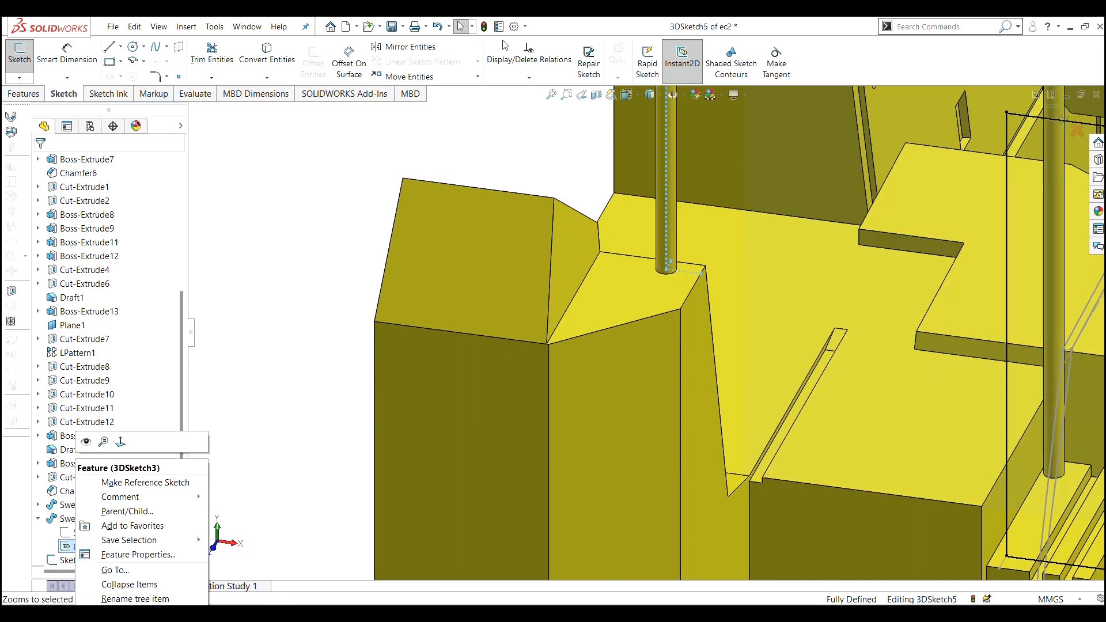
left_click(462, 61)
right_click(80, 549)
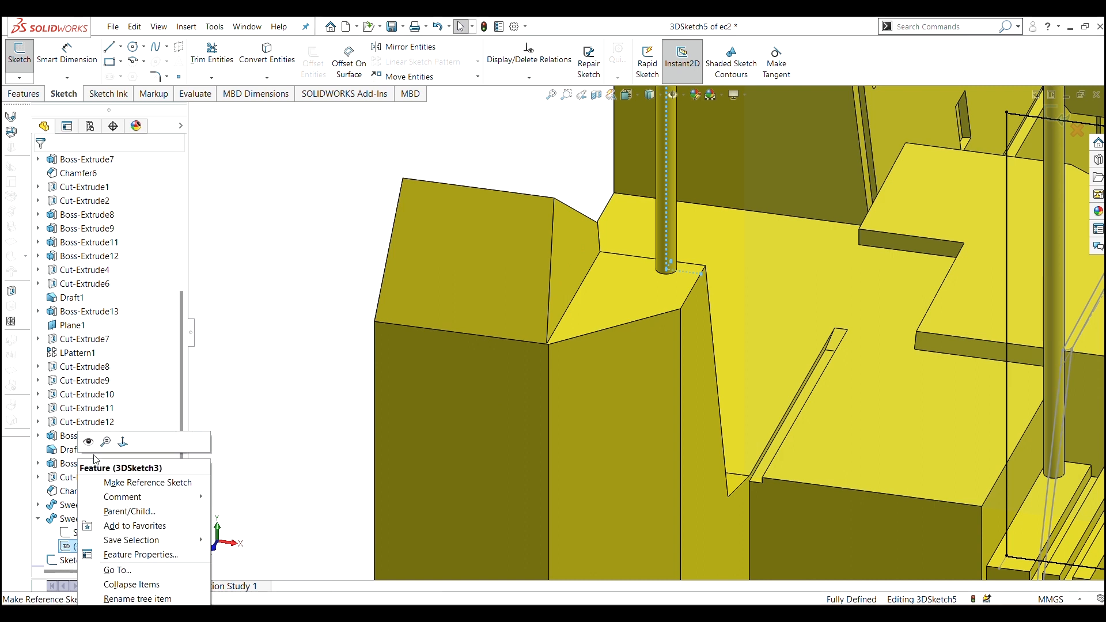
left_click(90, 443)
scroll(273, 374, "up", 3)
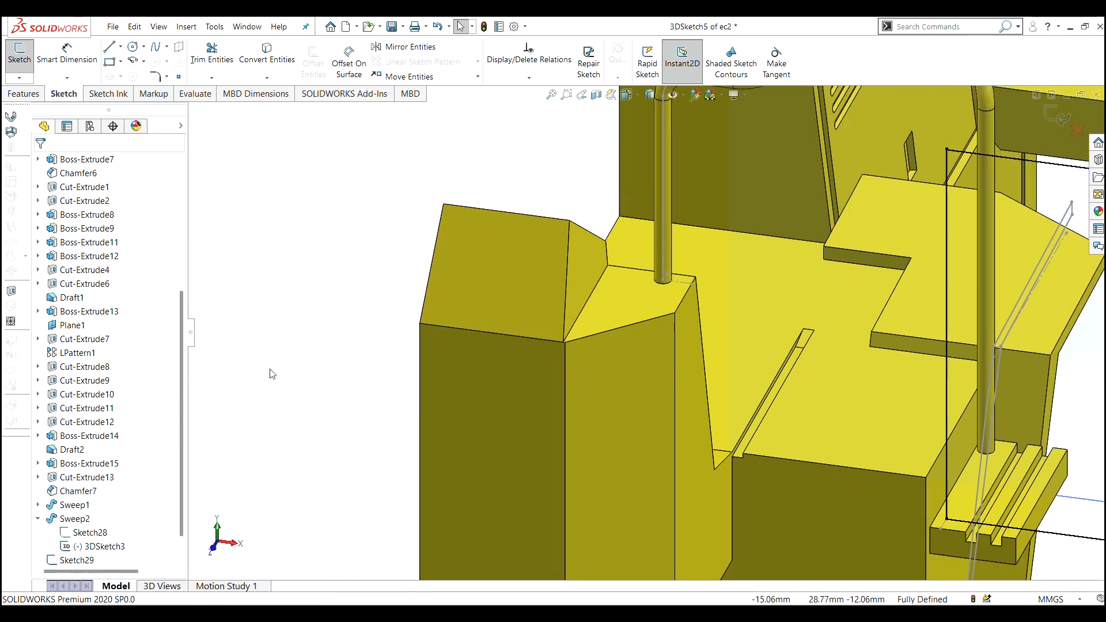
Draw a line about 4.9 mm long along Z from the midpoint of the curved handrail's vertical path line.
scroll(825, 301, "up", 5)
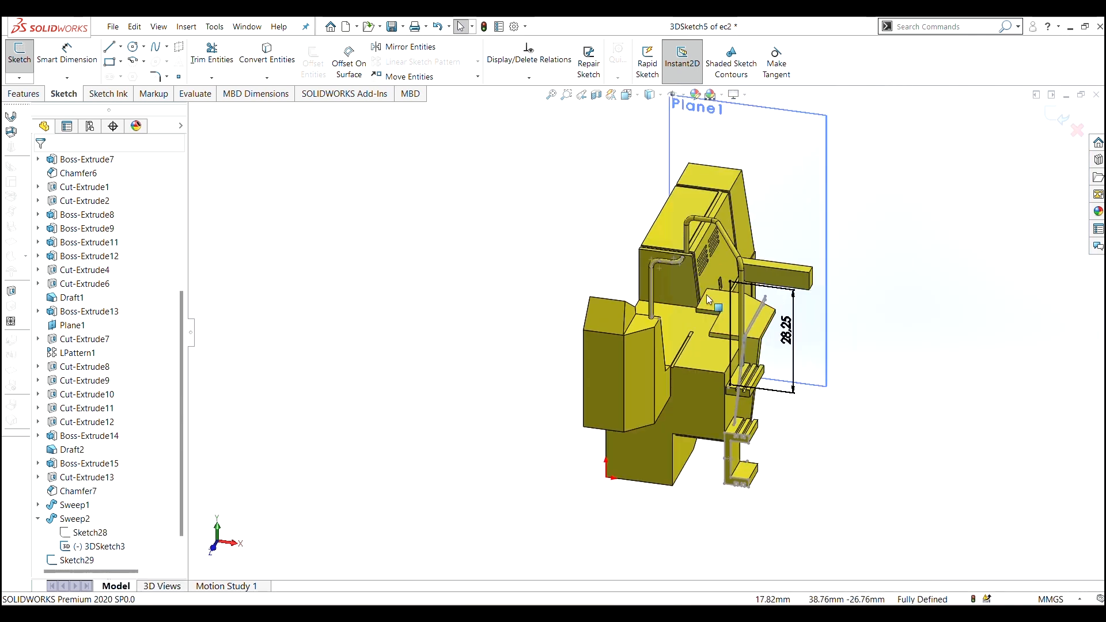
scroll(706, 294, "down", 5)
middle_click_drag(678, 309, 513, 311)
scroll(513, 311, "down", 4)
left_click(109, 47)
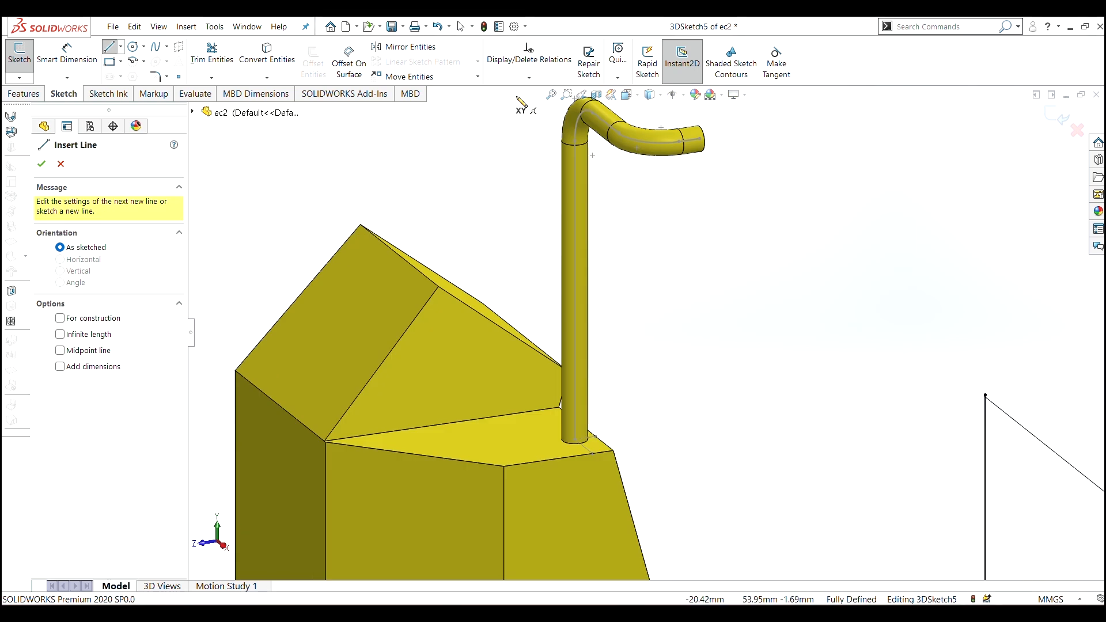
left_click(574, 290)
key("Tab")
scroll(655, 290, "down", 1)
mouse_move(653, 291)
middle_mouse_down()
mouse_move(630, 286)
mouse_move(617, 259)
middle_mouse_up()
left_click(648, 132)
key("Escape")
scroll(650, 135, "up", 3)
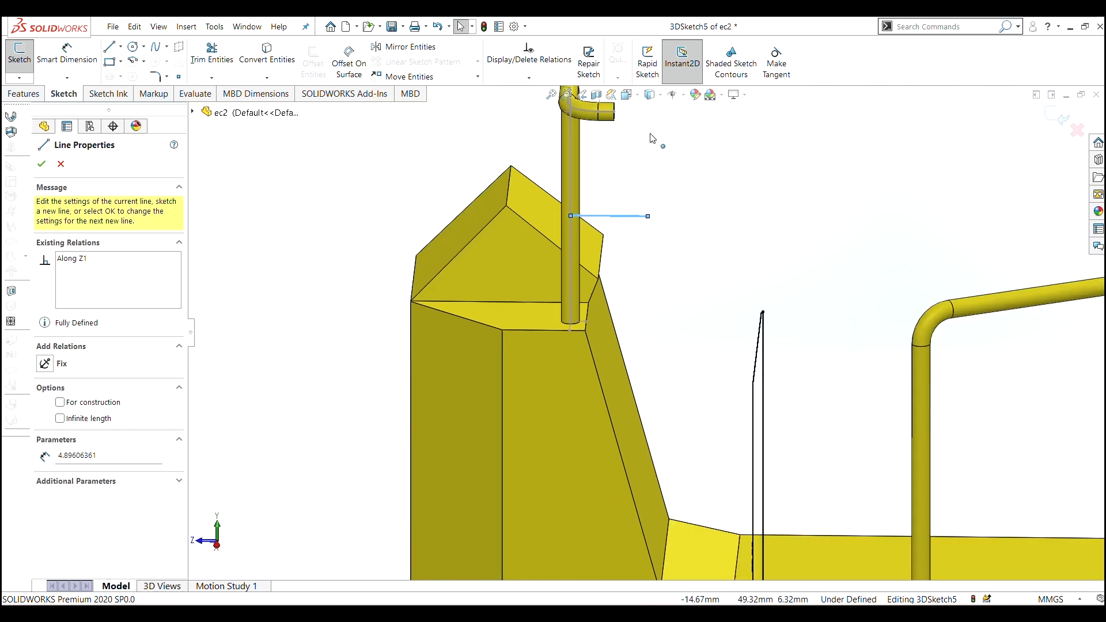
Dimension the line along Z to 12.75 mm.
right_click(673, 179)
left_click(821, 163)
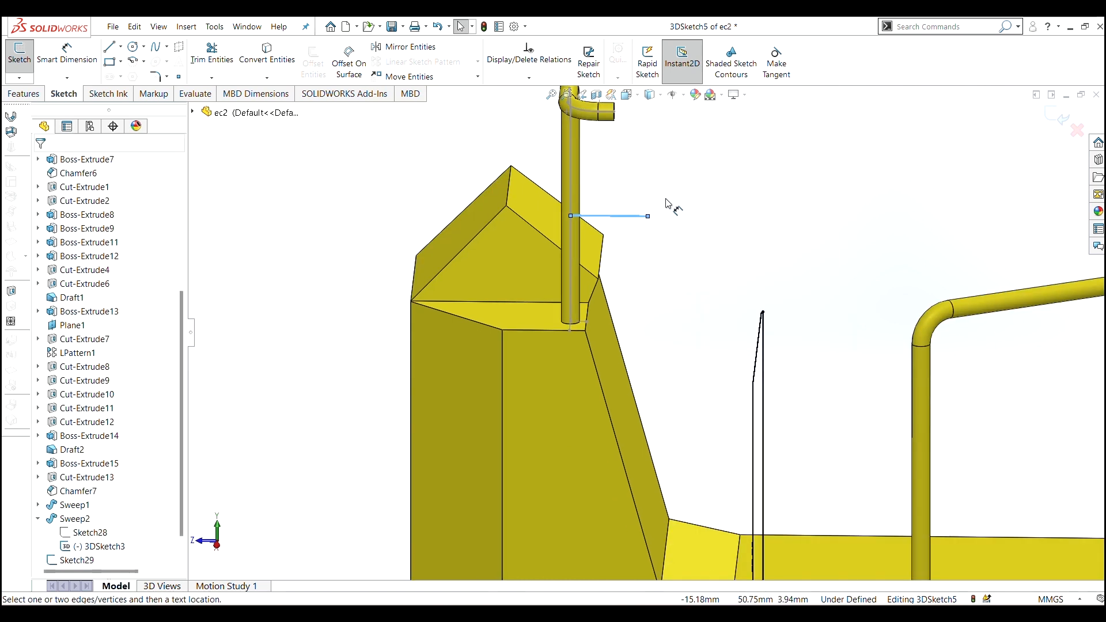
left_click(632, 219)
left_click(630, 234)
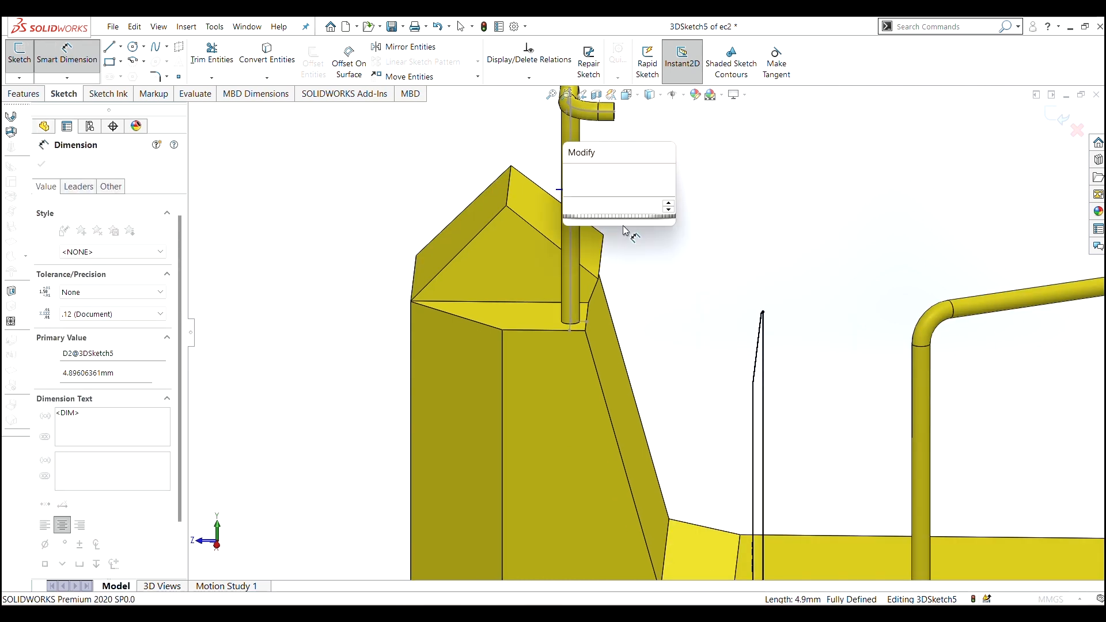
type("12.75")
key("Return")
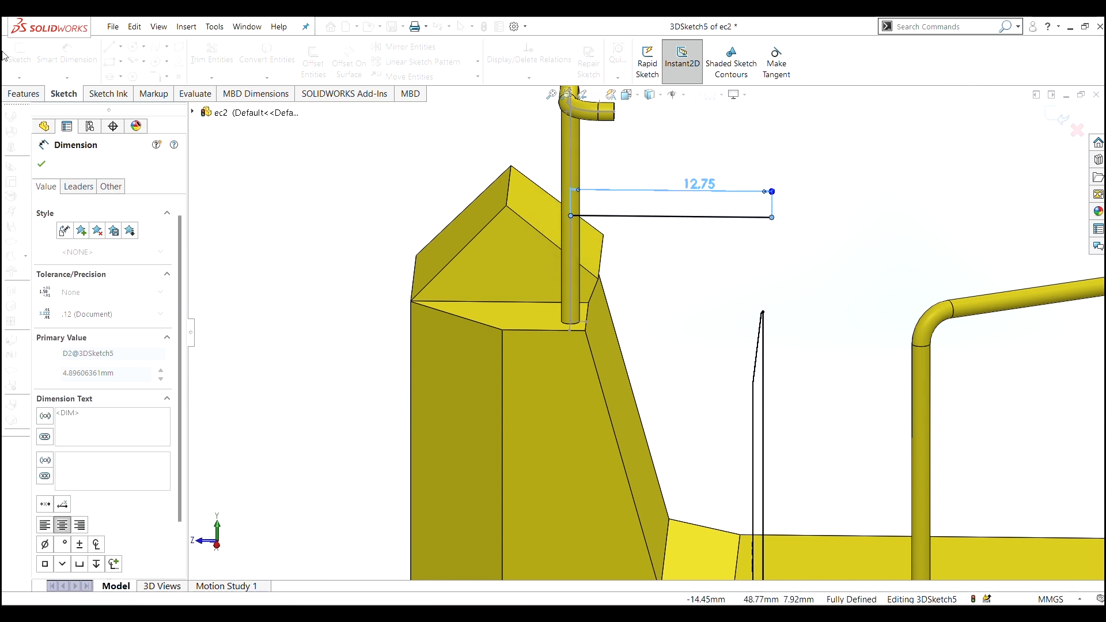
left_click(41, 164)
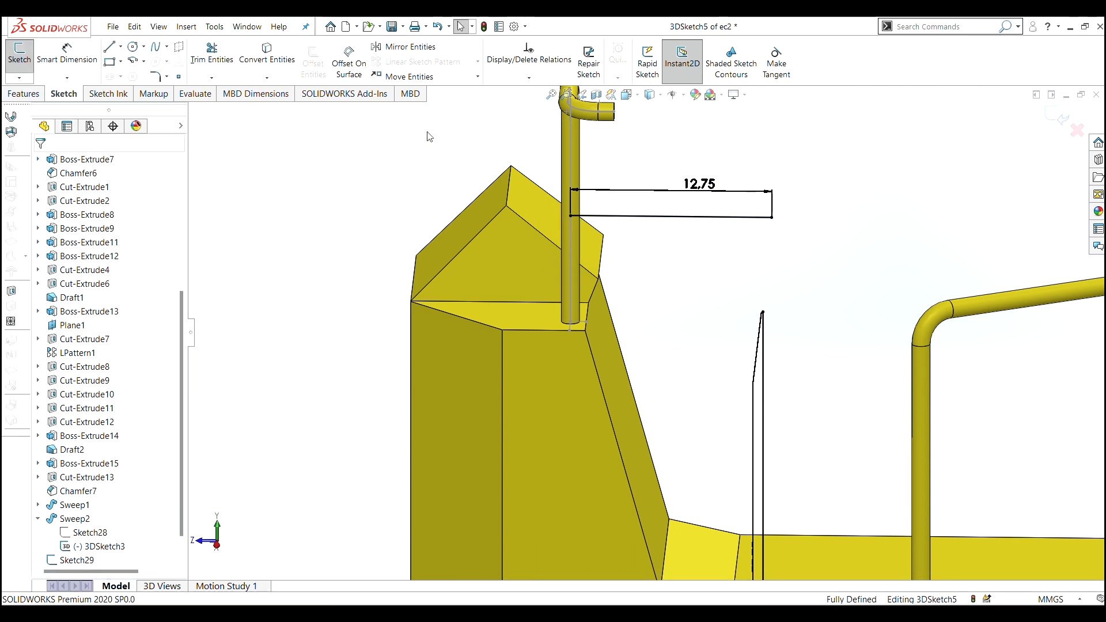
Connect the free end of the 12.75 mm line to the upper end of the vertical path line with a line.
right_click(313, 205)
mouse_move(405, 259)
left_click(472, 269)
scroll(754, 260, "up", 2)
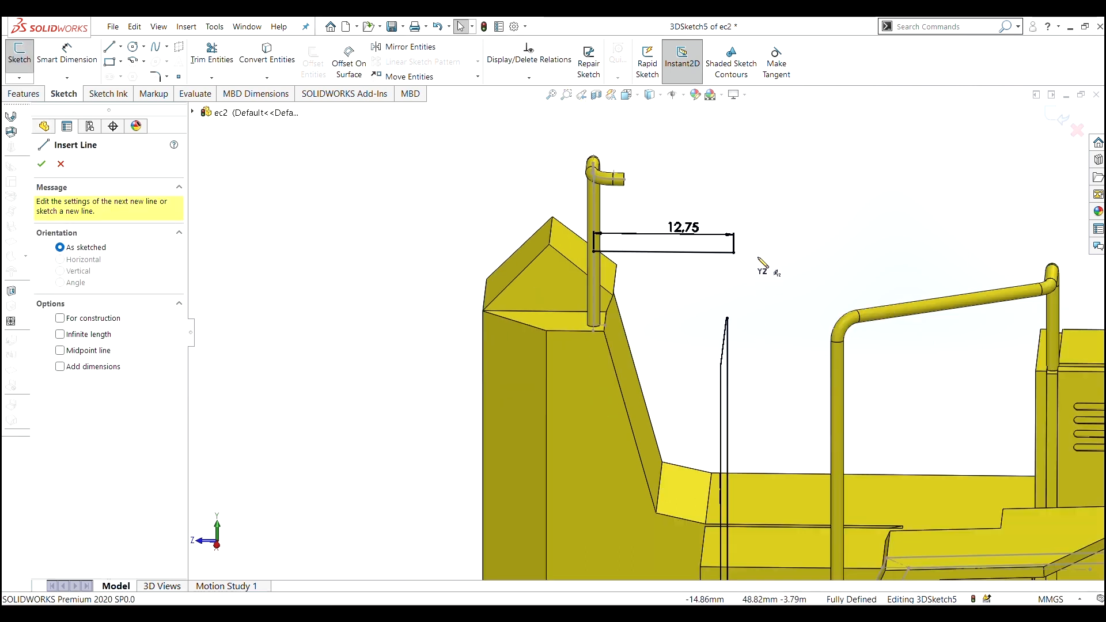
middle_click_drag(735, 267, 735, 312)
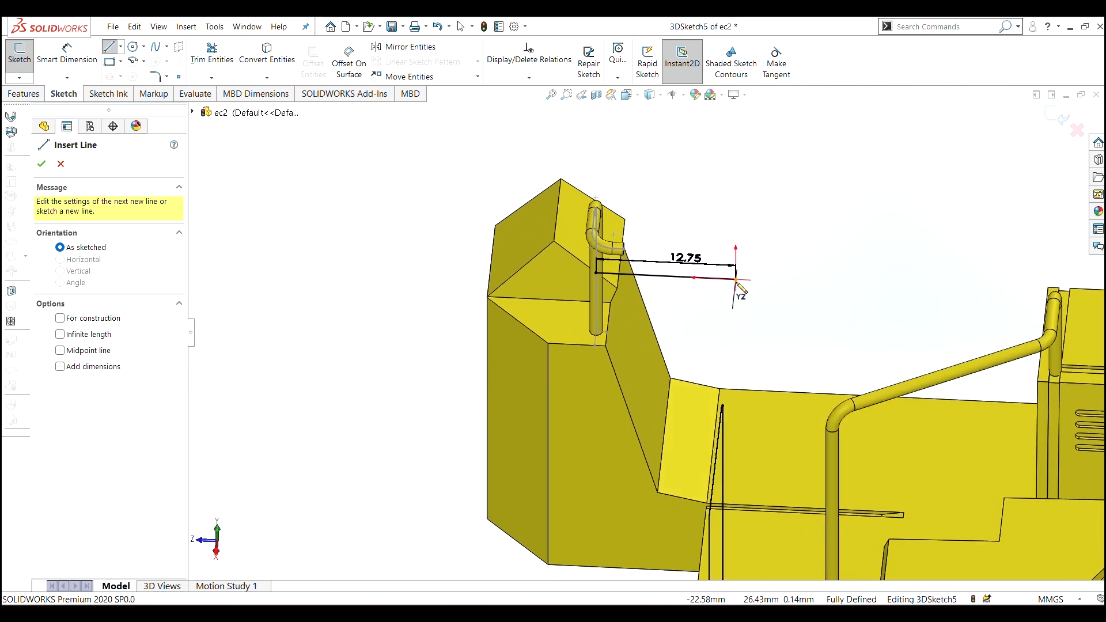
left_click(737, 280)
scroll(728, 396, "down", 3)
left_click(708, 408)
key("Escape")
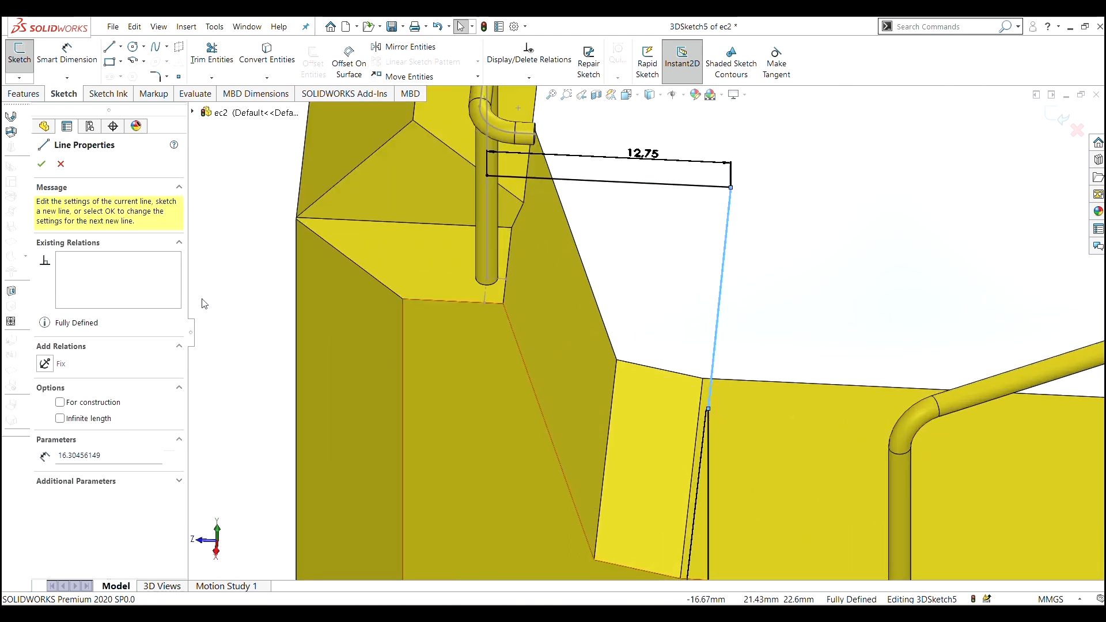
left_click(42, 164)
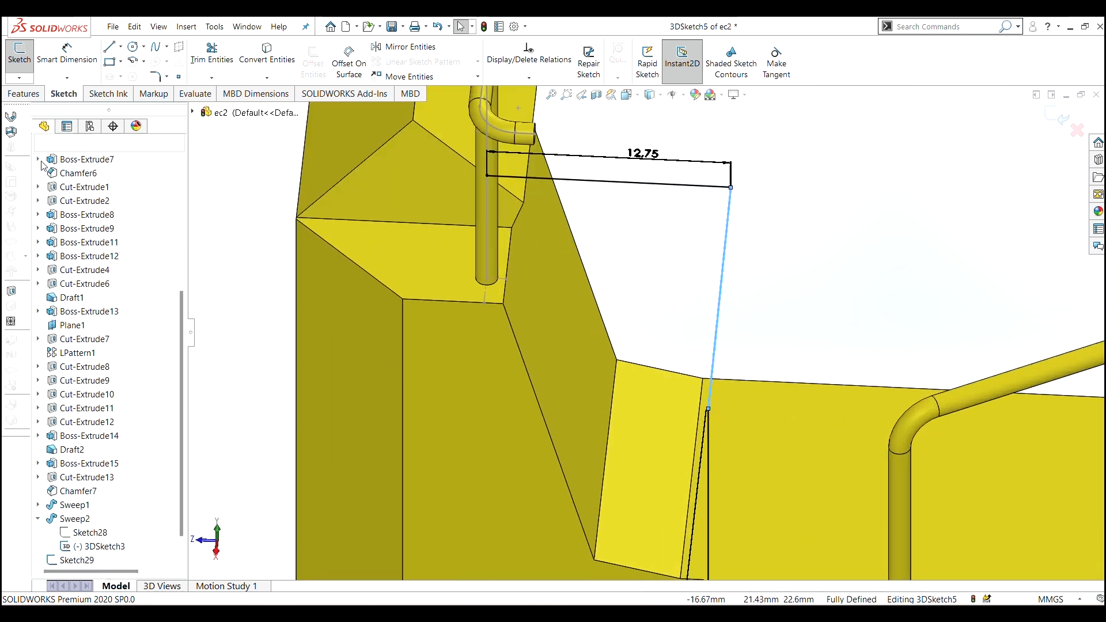
Apply 2 mm sketch fillets to both corners of the third rail's path.
left_click(157, 77)
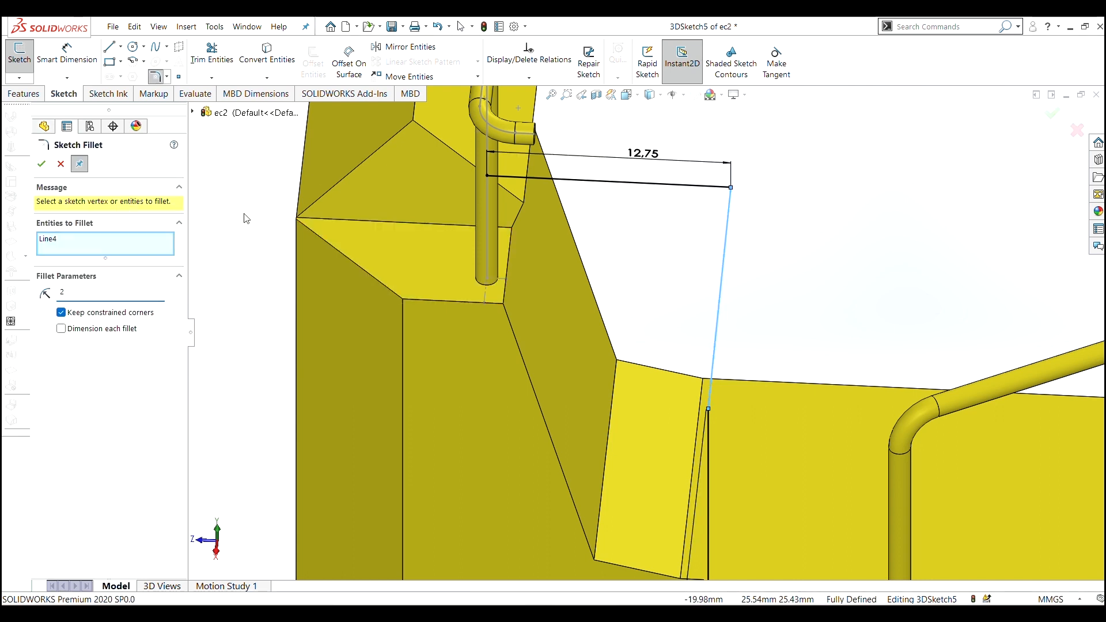
left_click(703, 185)
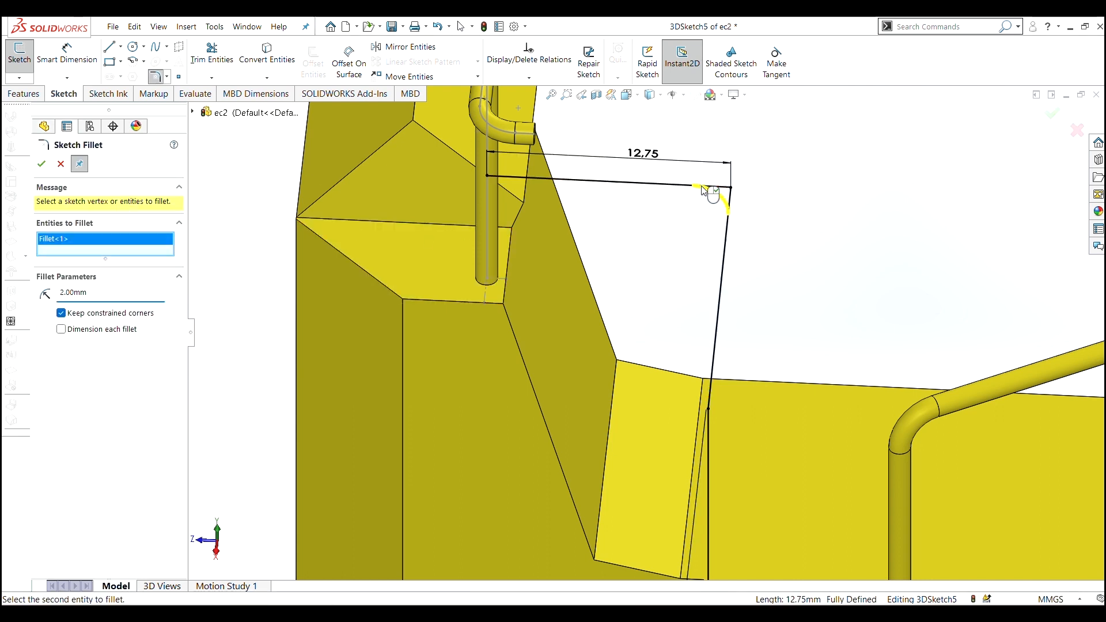
mouse_move(600, 382)
middle_mouse_down()
mouse_move(626, 368)
mouse_move(674, 375)
mouse_move(730, 353)
mouse_move(888, 224)
middle_mouse_up()
left_click(894, 217)
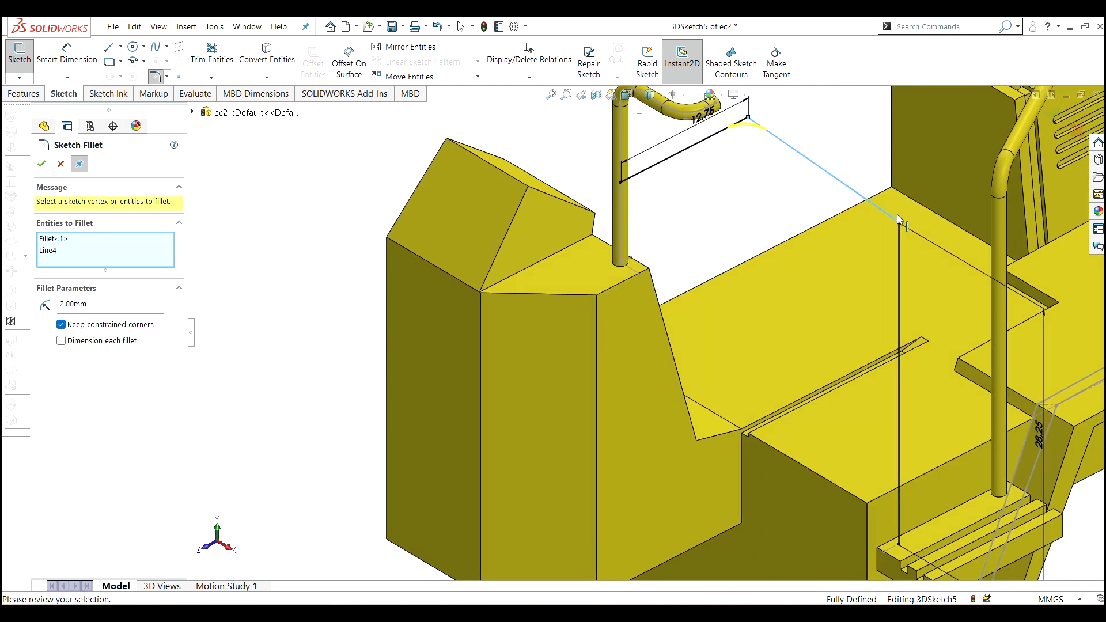
left_click(900, 254)
left_click(41, 164)
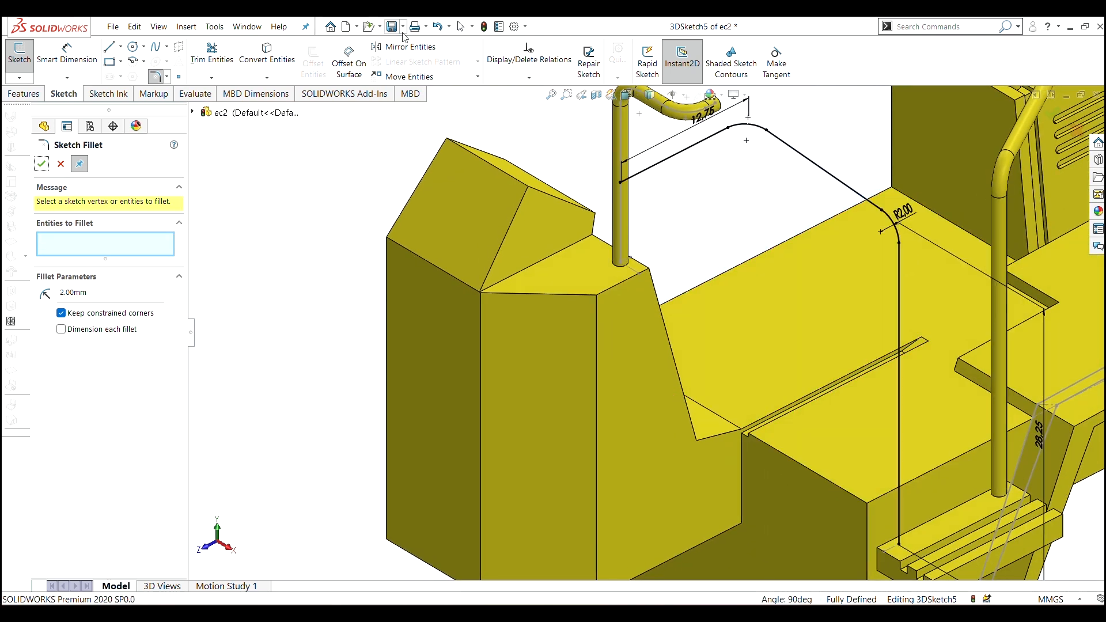
scroll(710, 454, "up", 3)
middle_click_drag(784, 456, 780, 512)
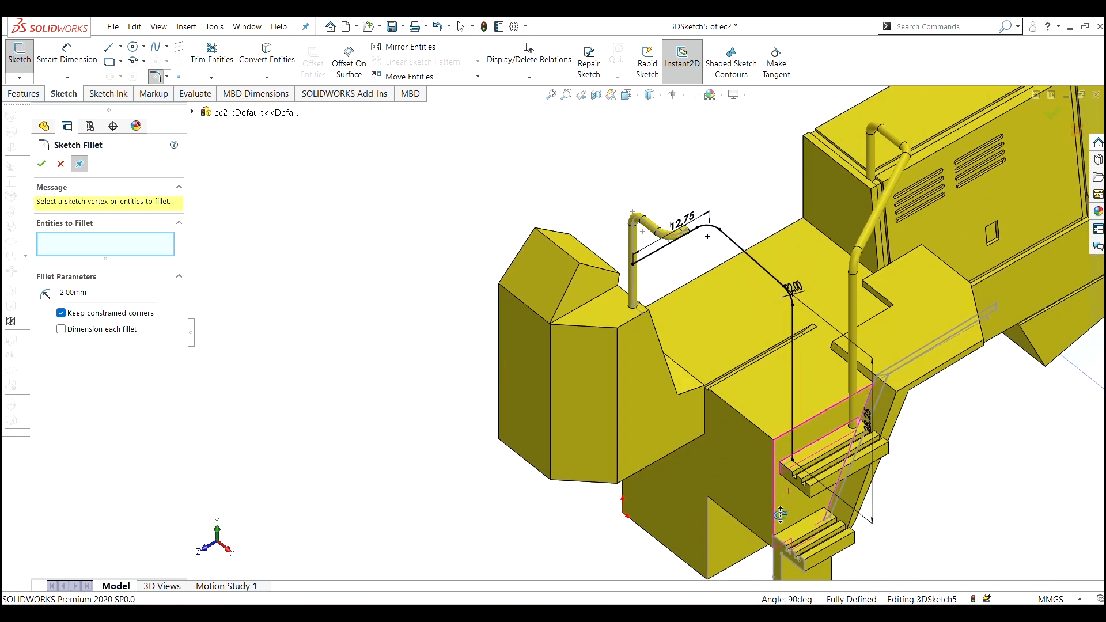
left_click(134, 47)
scroll(654, 239, "down", 8)
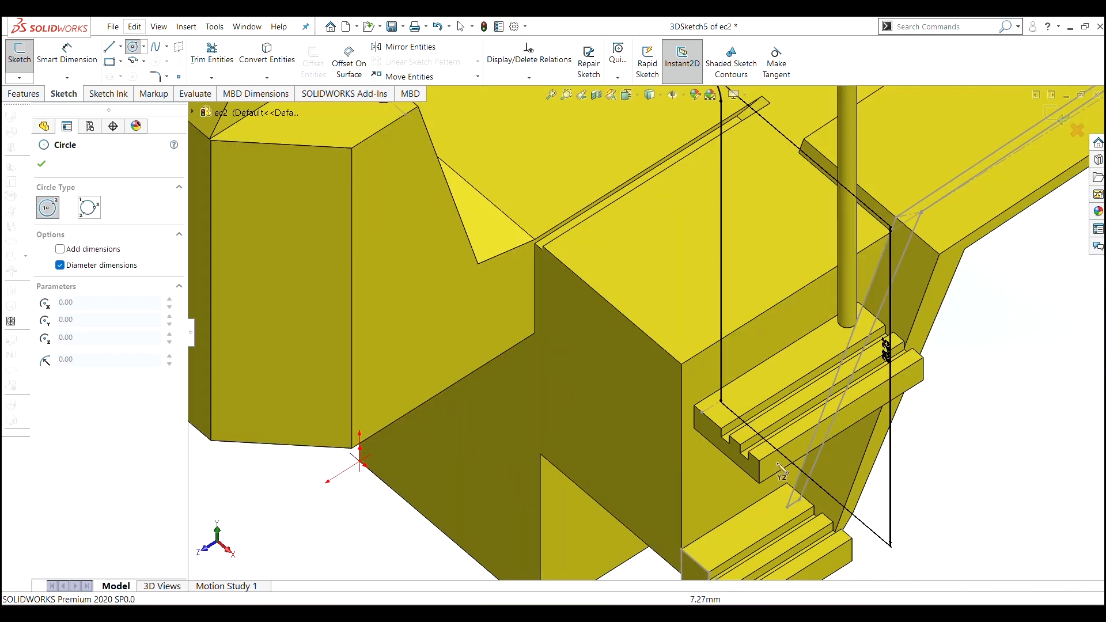
left_click(656, 242)
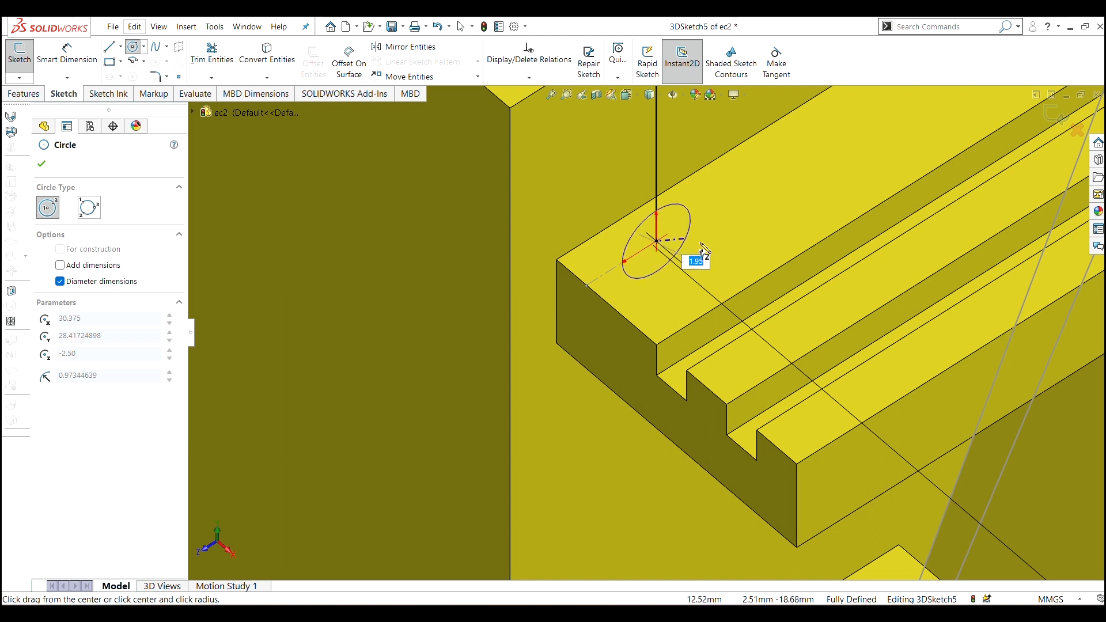
key("Escape")
Draw a circle about 0.79 mm in diameter on the ZX plane, centered on the path's lower endpoint at the tread.
middle_click_drag(696, 253, 703, 390)
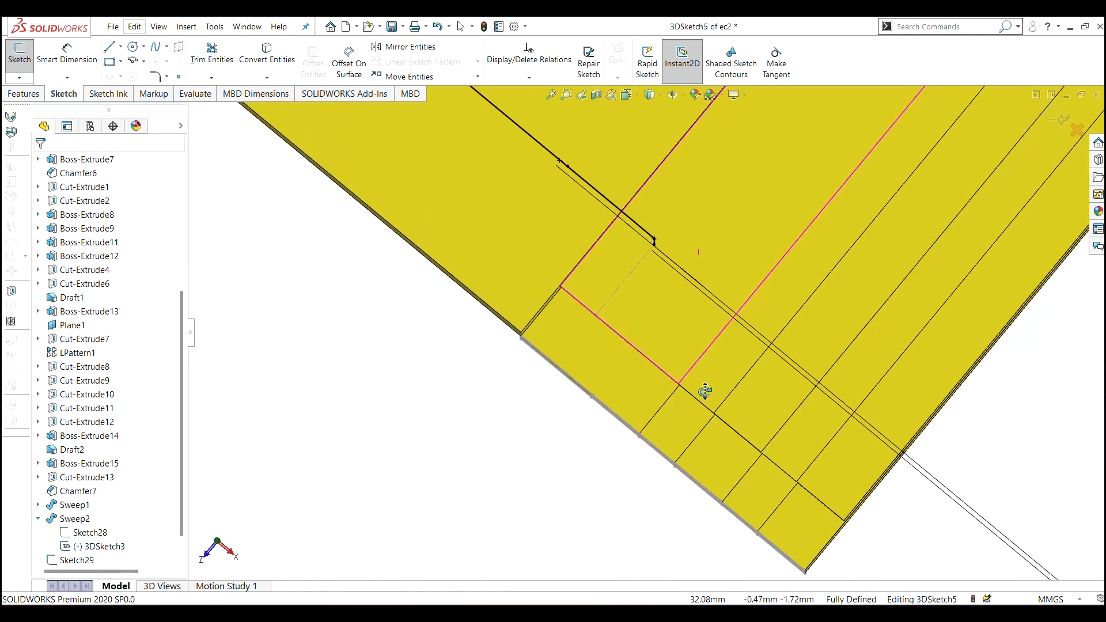
left_click(139, 51)
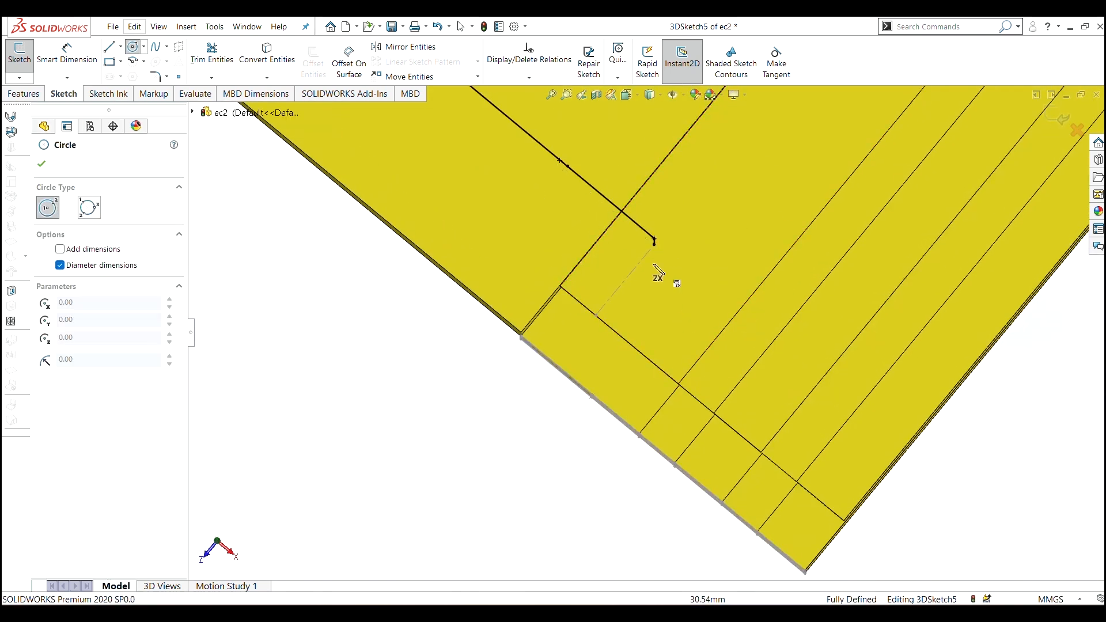
left_click(654, 245)
left_click(675, 257)
Dimension the circle's diameter to 1.15 mm.
right_click(674, 258)
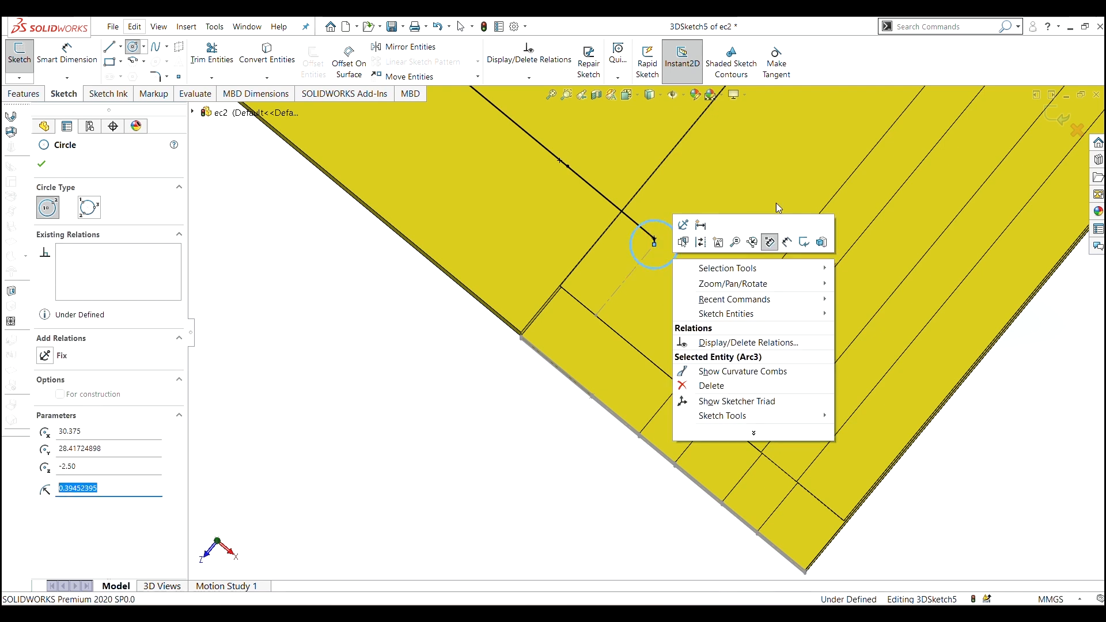
left_click(791, 250)
left_click(651, 269)
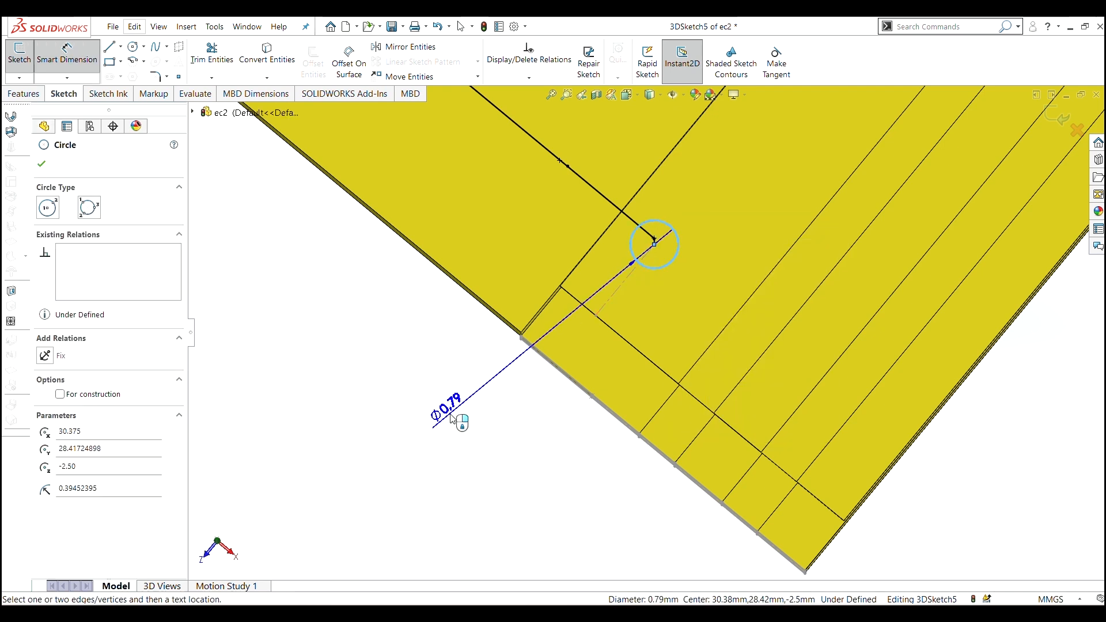
left_click(507, 363)
right_click(454, 412)
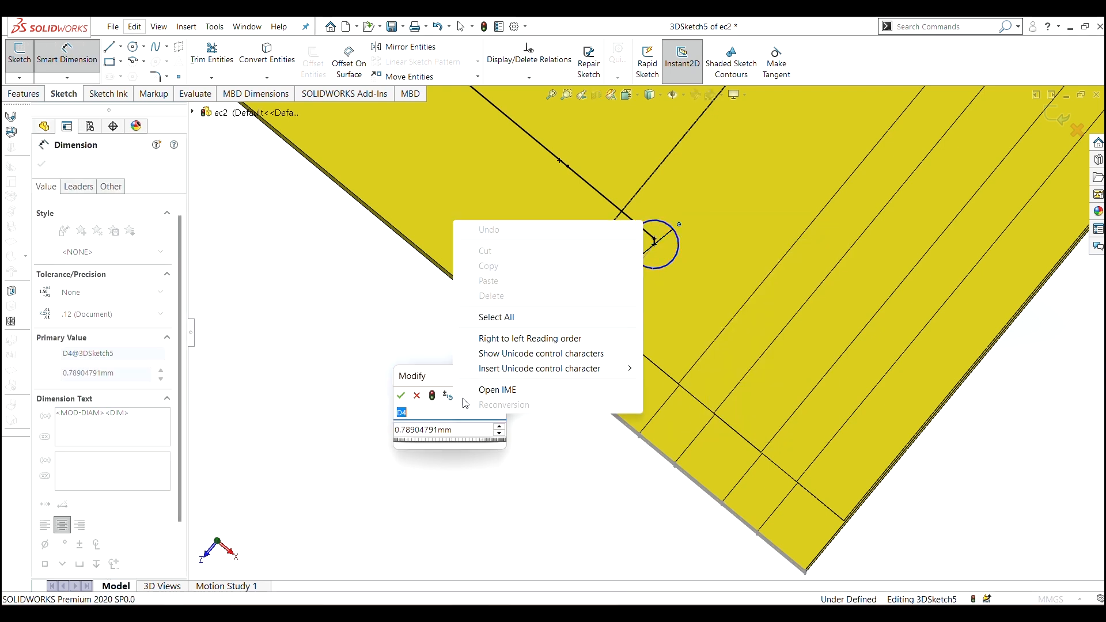
left_click(352, 447)
left_click(639, 319)
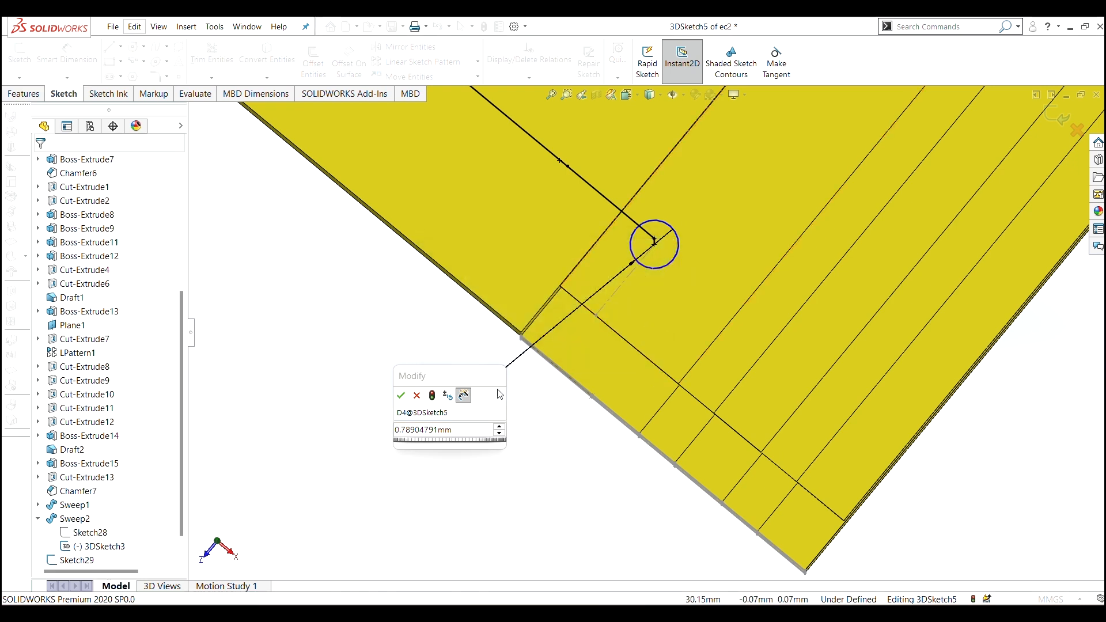
left_click(417, 395)
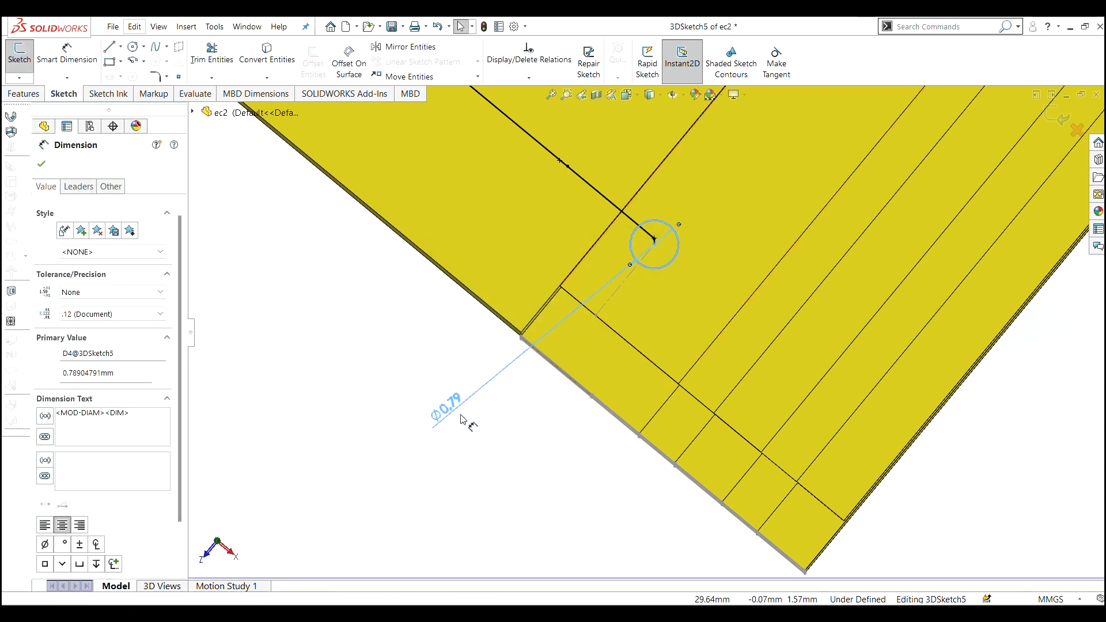
double_click(461, 410)
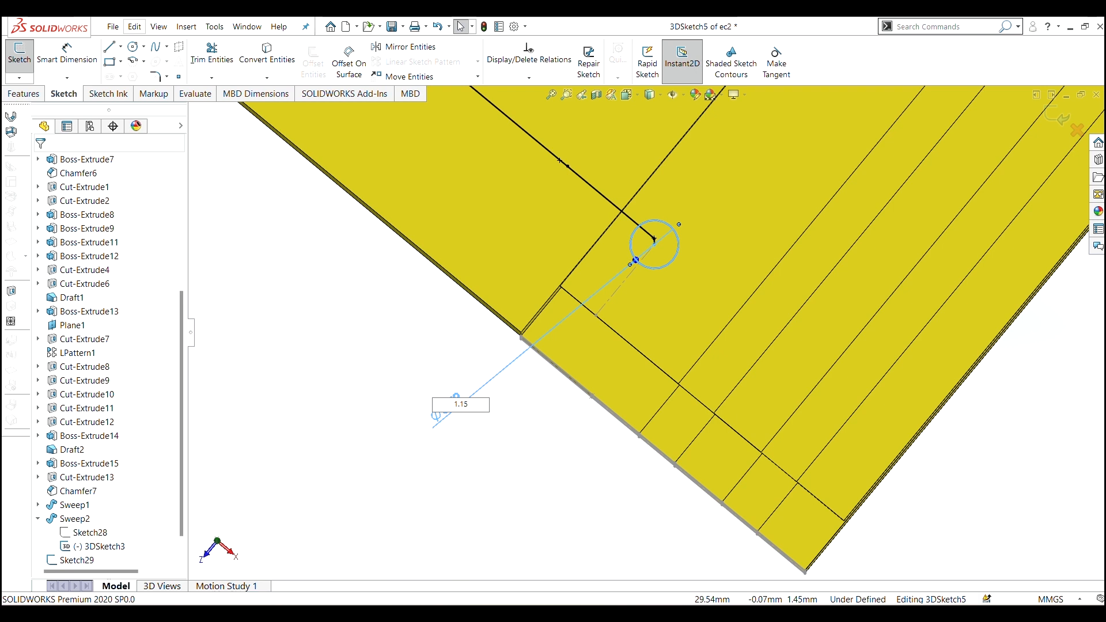
type("1.15")
key("Return")
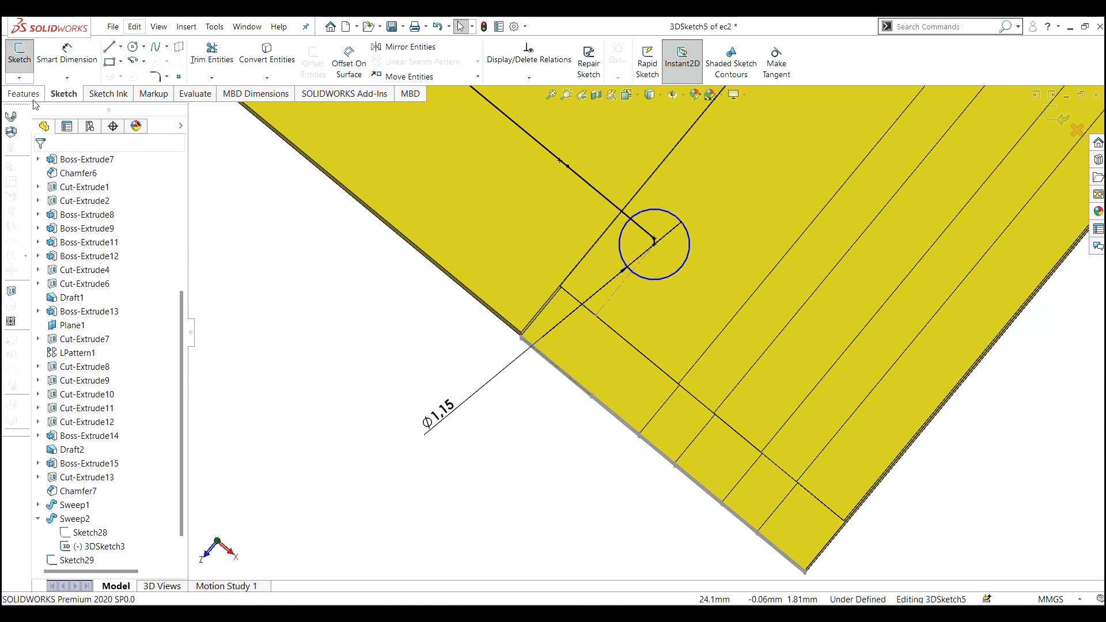
left_click(38, 96)
scroll(563, 402, "up", 7)
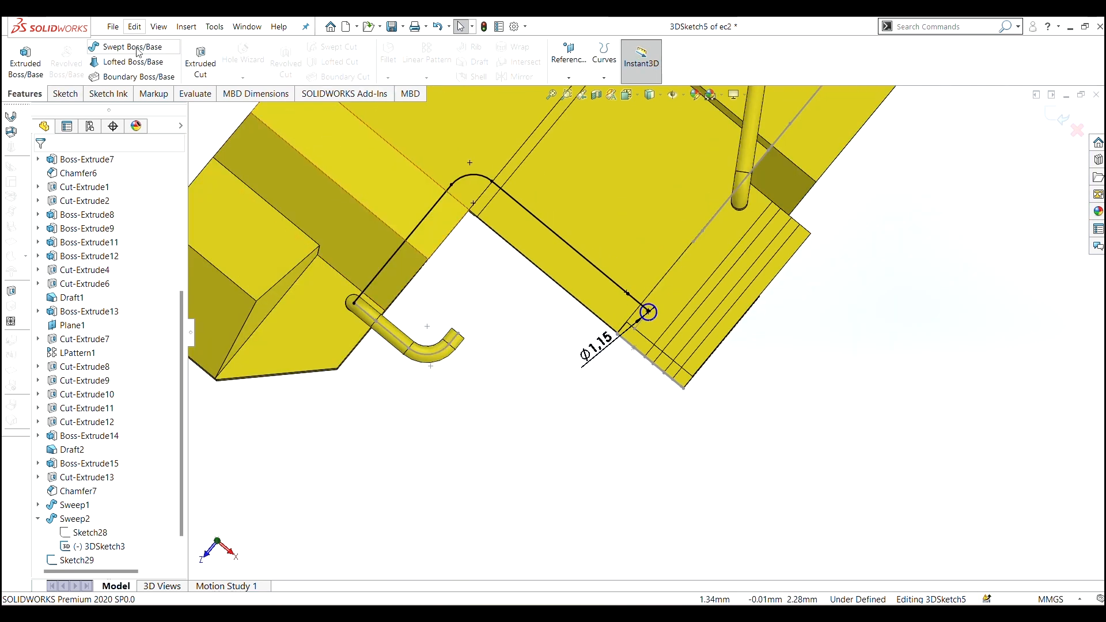
left_click(104, 47)
scroll(648, 314, "down", 8)
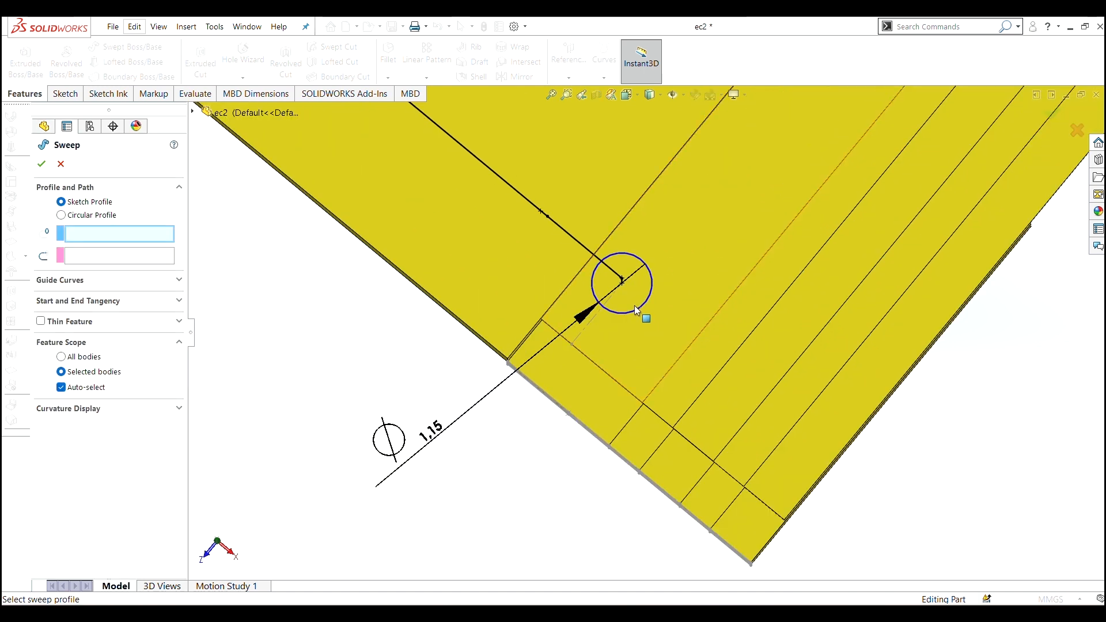
middle_click_drag(638, 320, 643, 258)
left_click(619, 225)
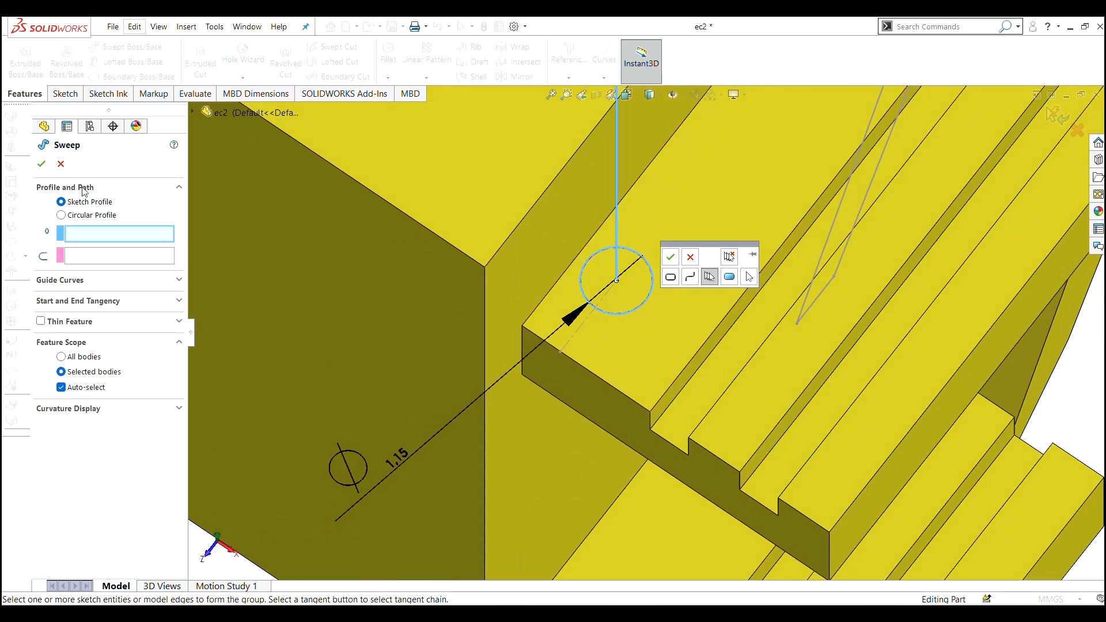
left_click(670, 259)
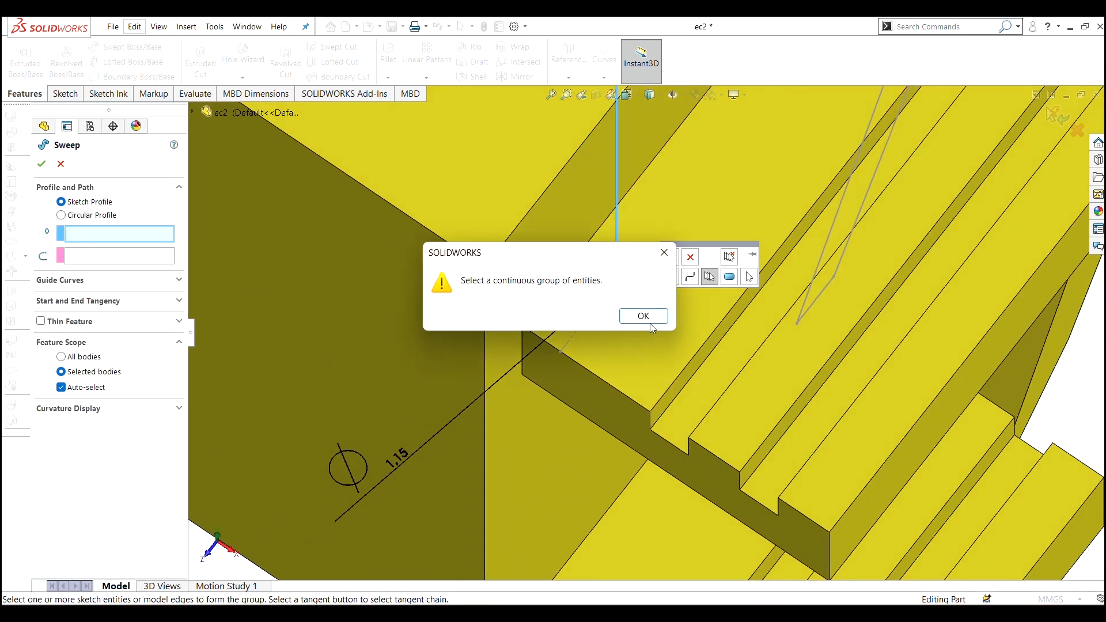
left_click(642, 313)
scroll(427, 422, "up", 4)
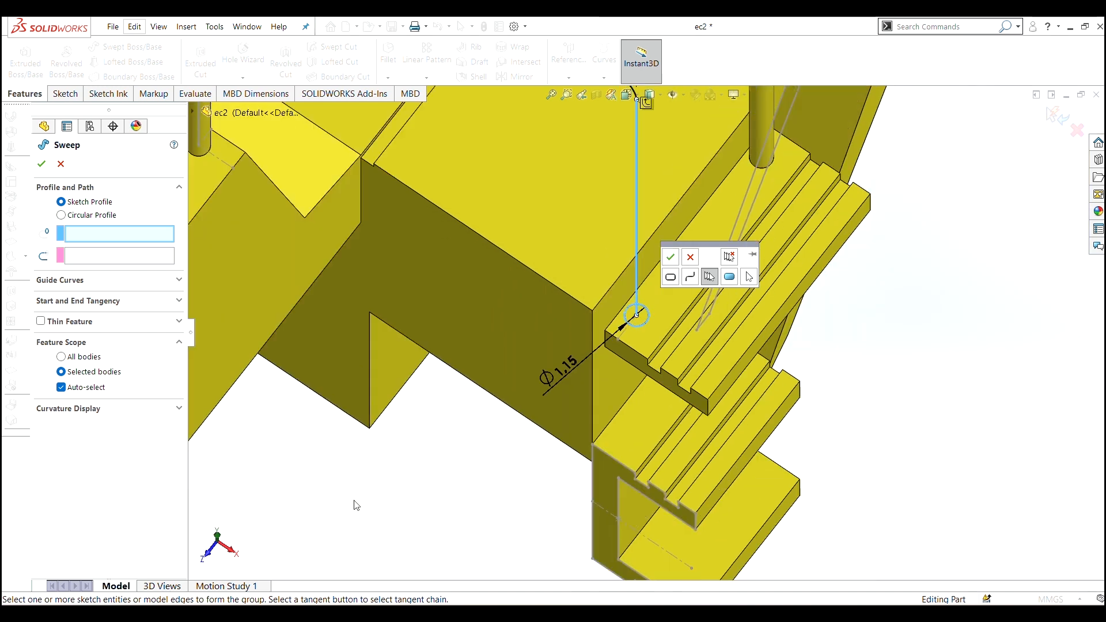
left_click(689, 259)
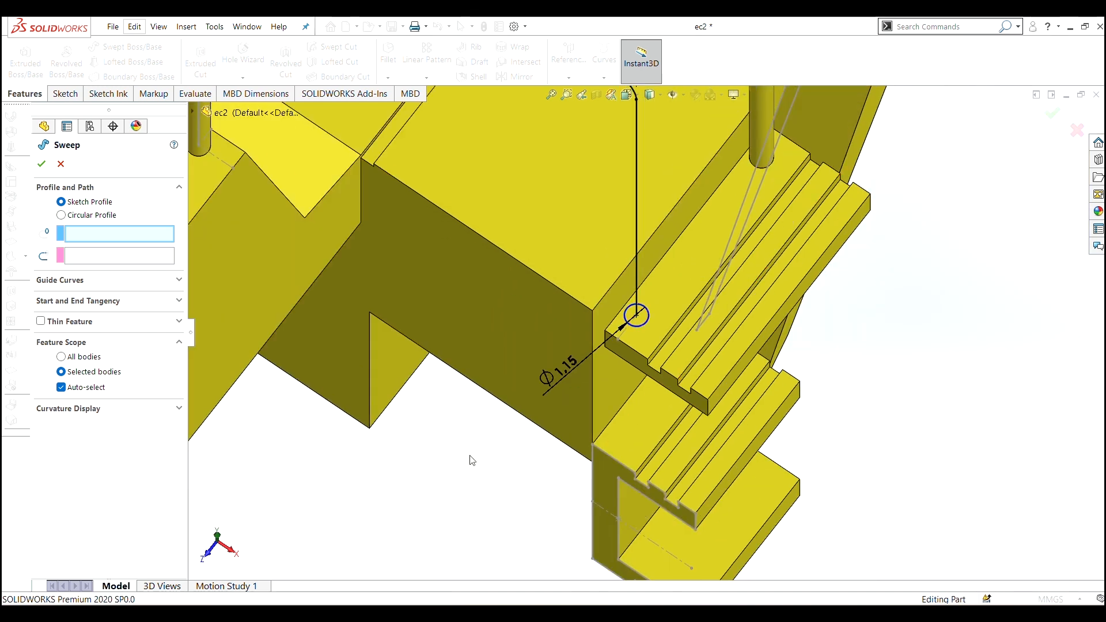
left_click(637, 325)
left_click(670, 272)
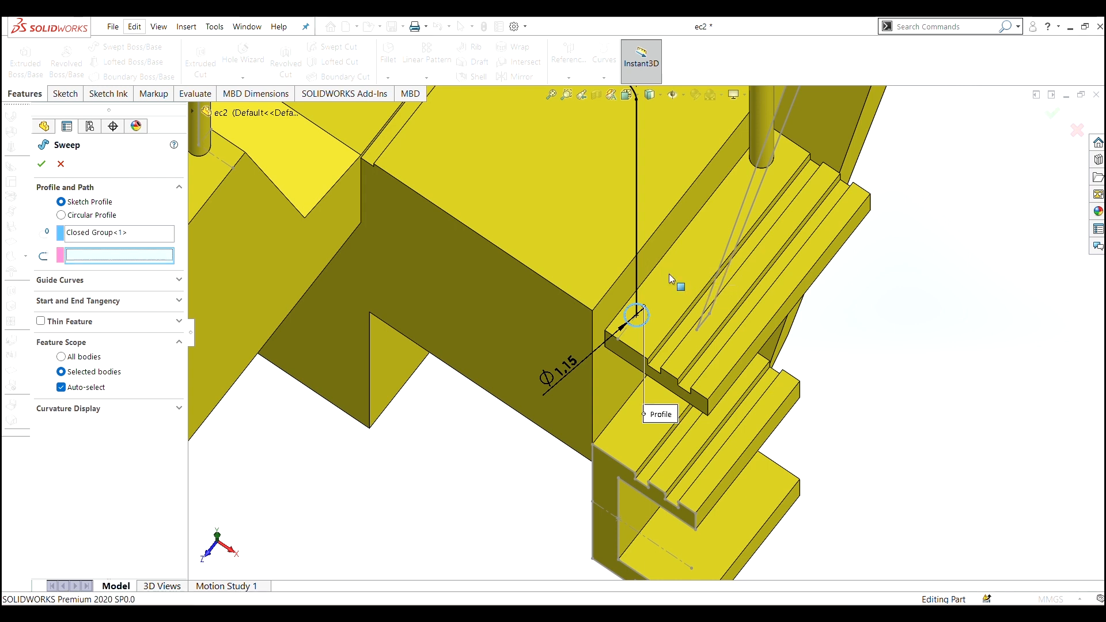
left_click(637, 151)
left_click(670, 109)
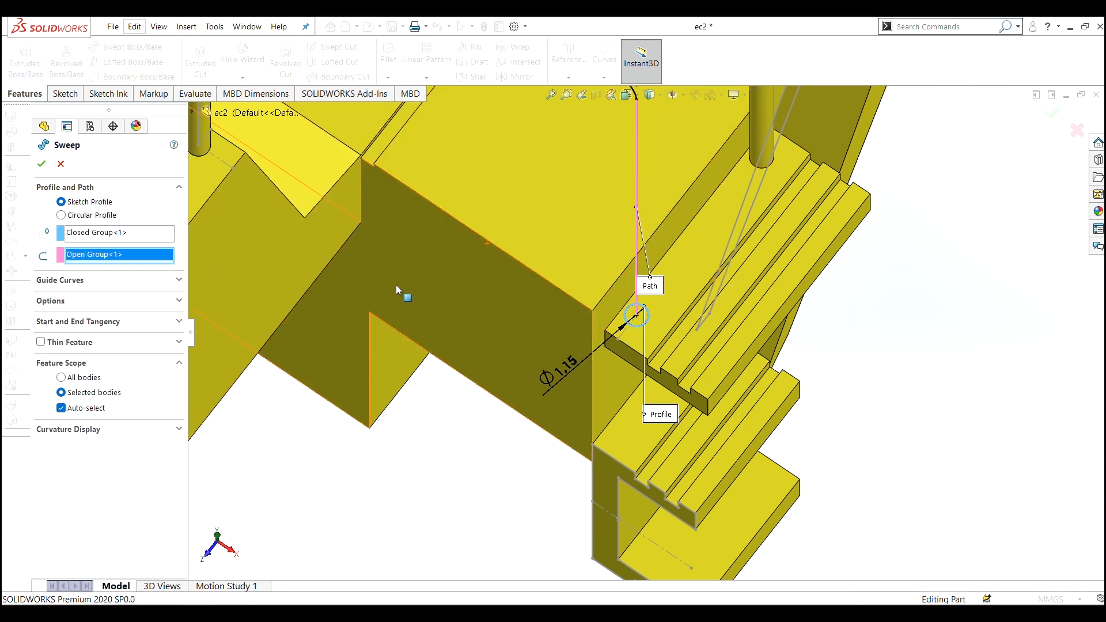
scroll(398, 286, "up", 5)
scroll(647, 235, "down", 2)
scroll(648, 236, "down", 3)
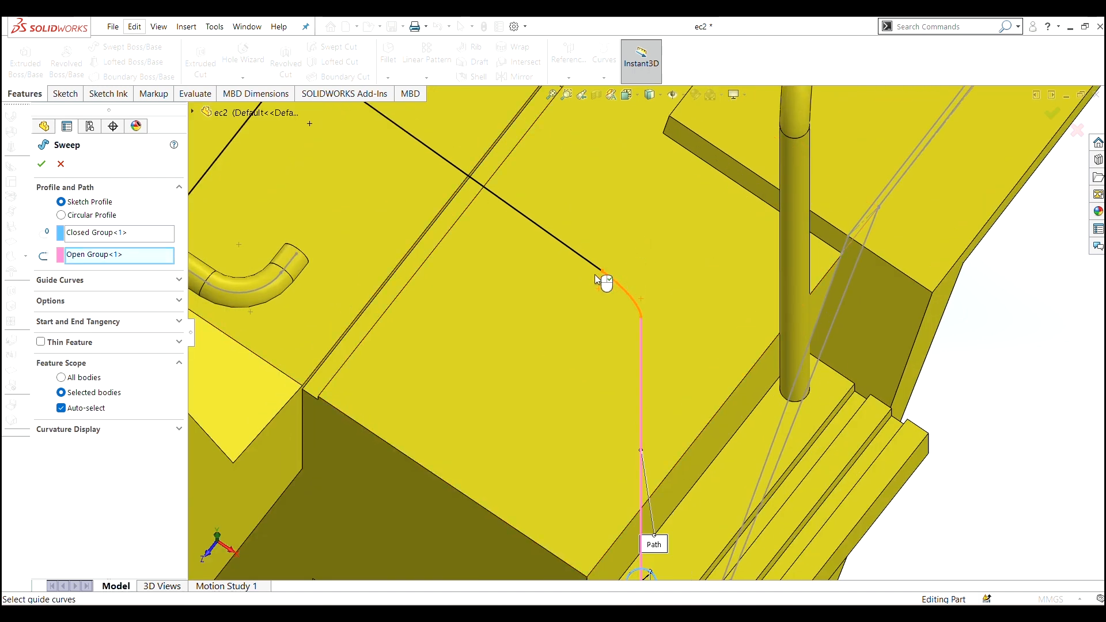
scroll(575, 246, "up", 4)
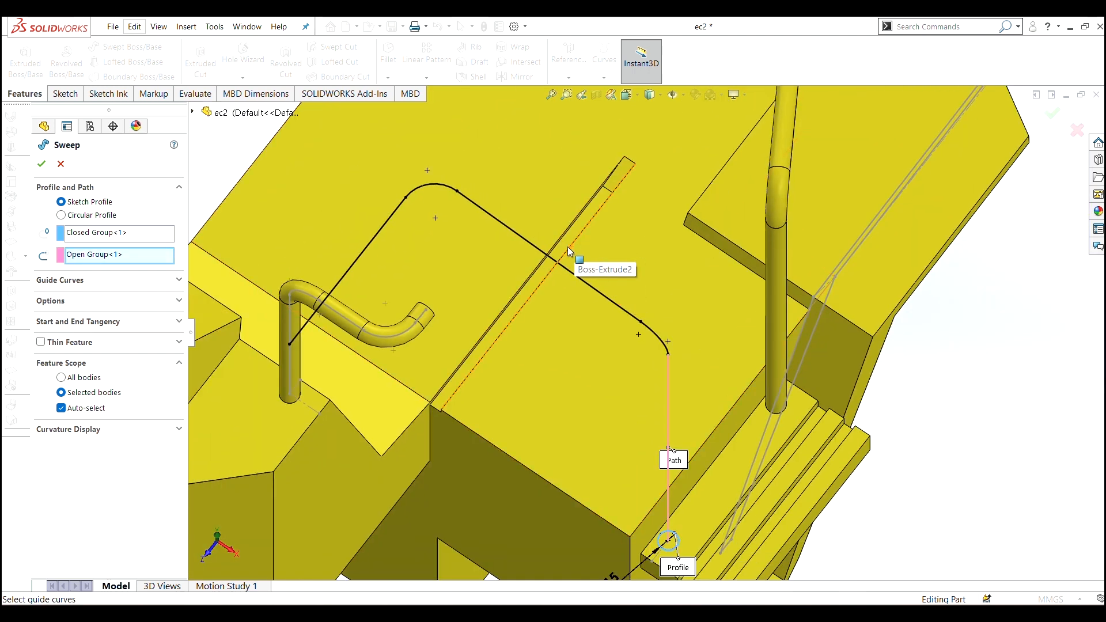
key("Escape")
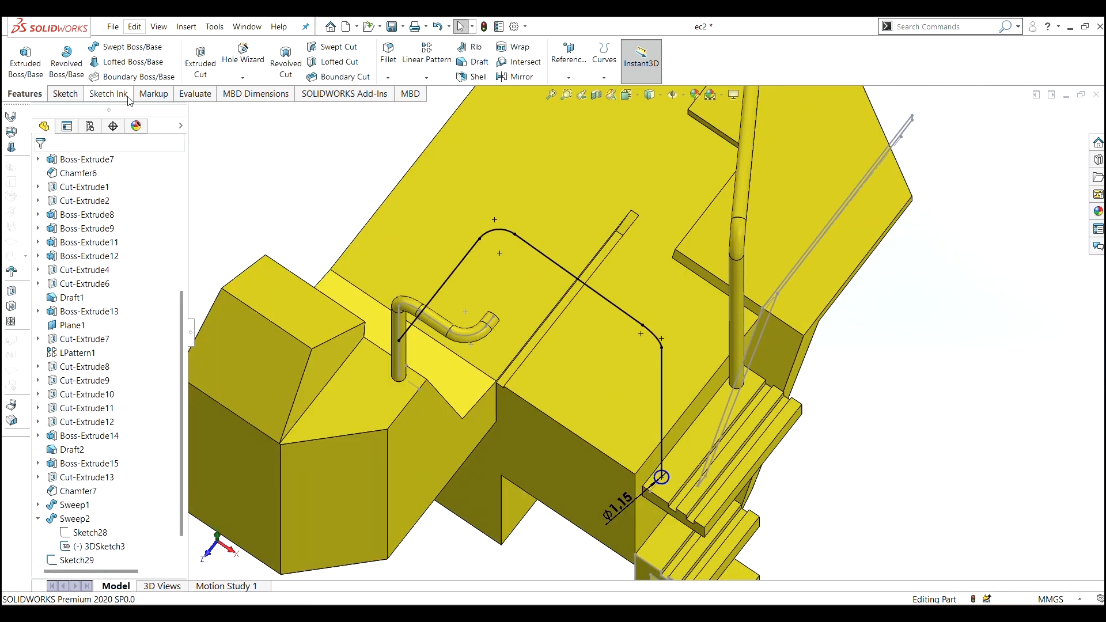
Try to sweep the 1.15 mm circle along the third rail's complete open-loop path, filleted corners included.
scroll(657, 480, "down", 4)
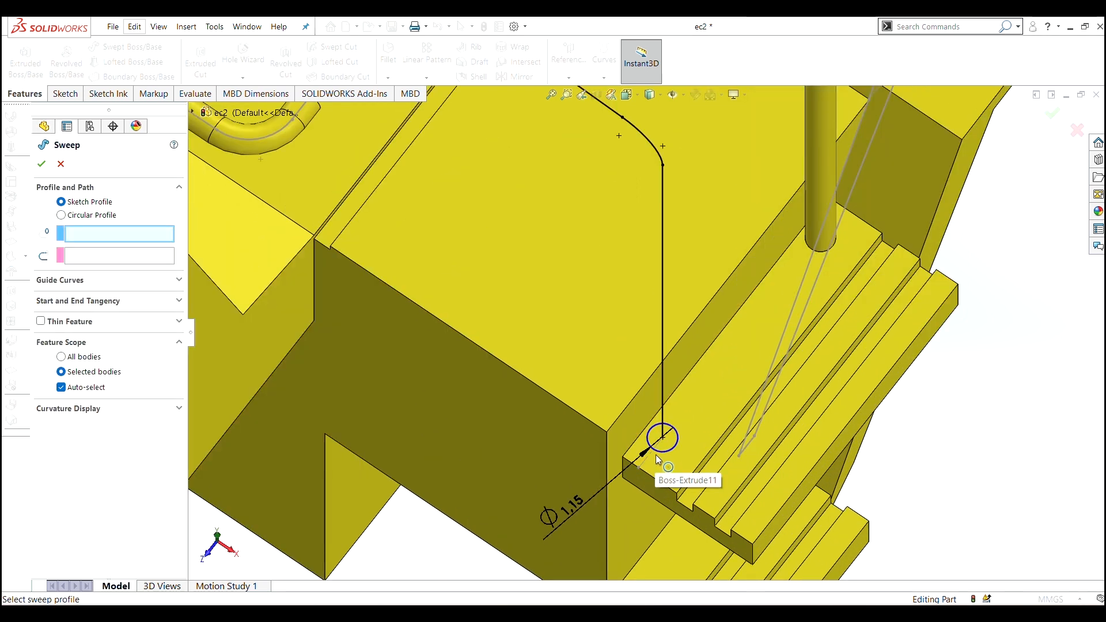
left_click(657, 454)
left_click(690, 493)
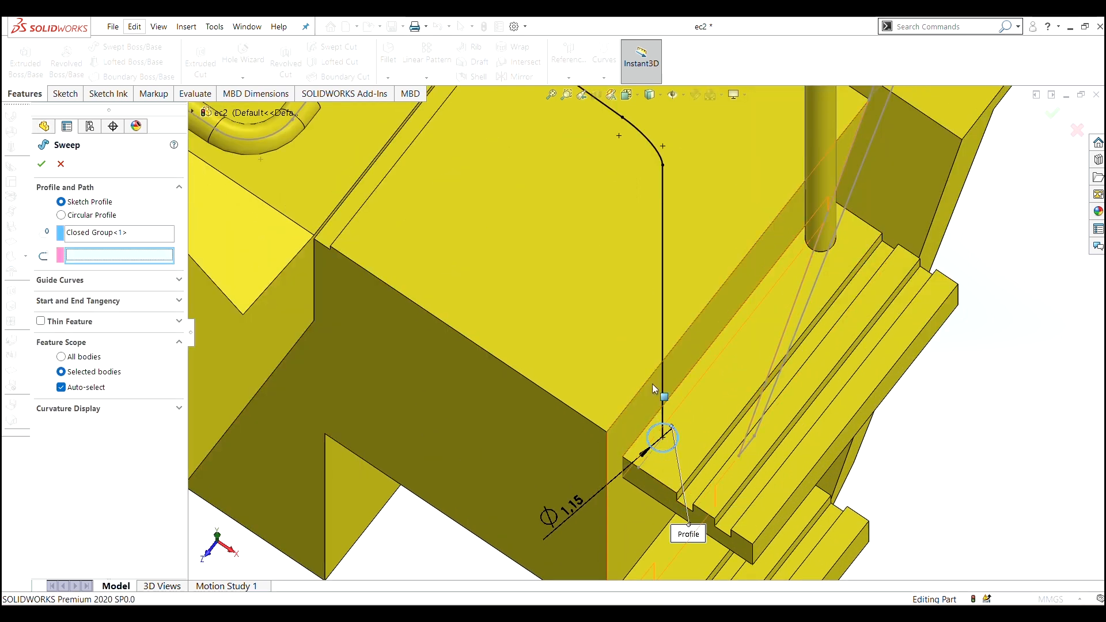
left_click(661, 329)
left_click(714, 294)
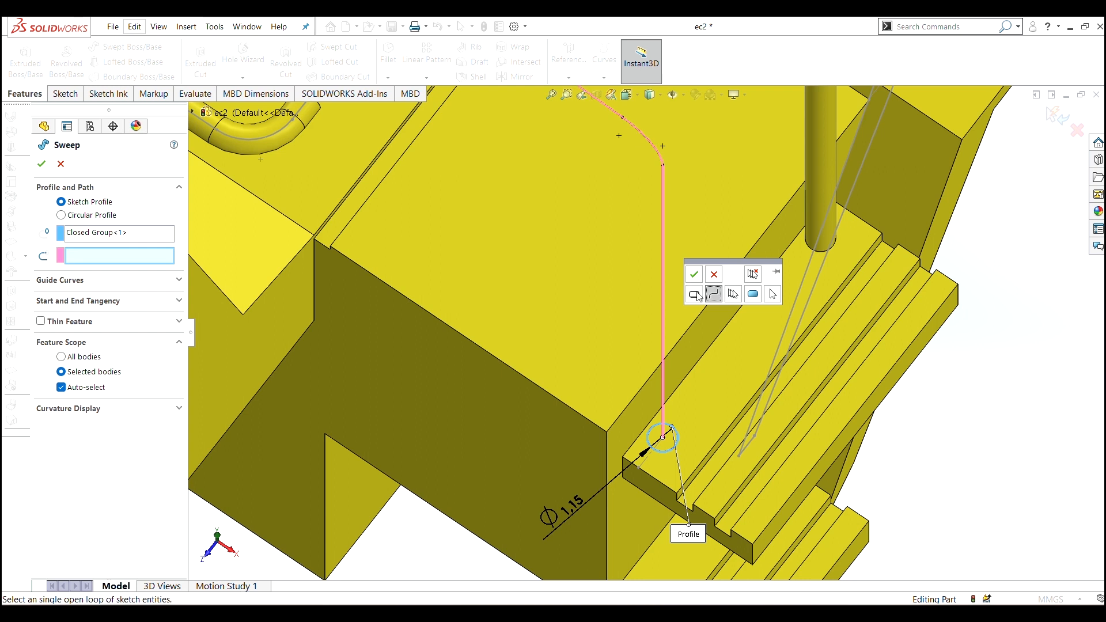
left_click(694, 277)
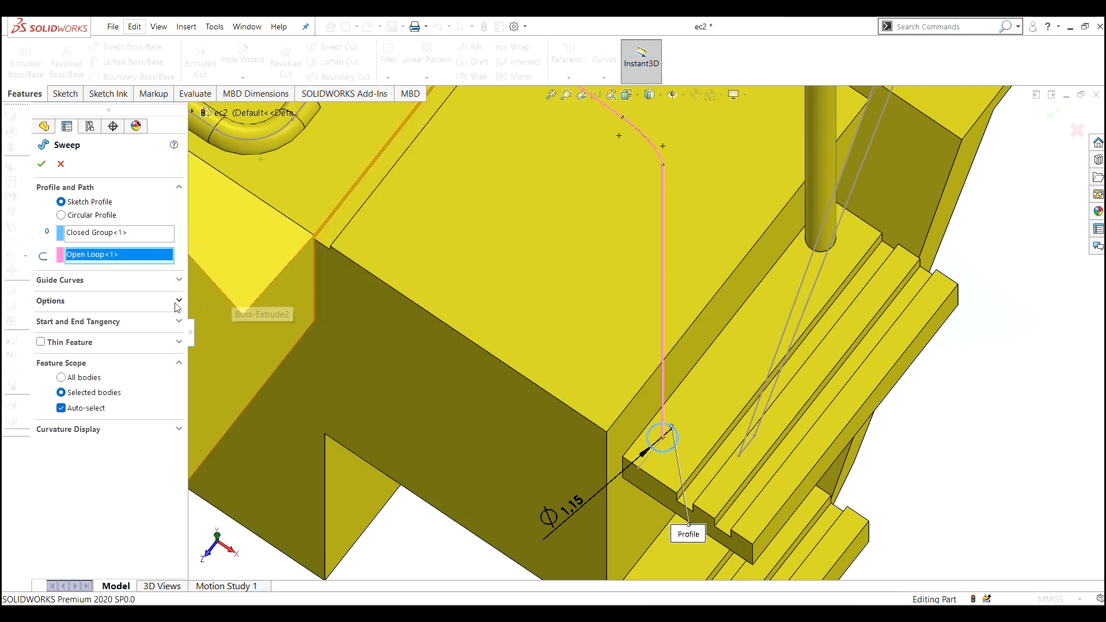
left_click(41, 164)
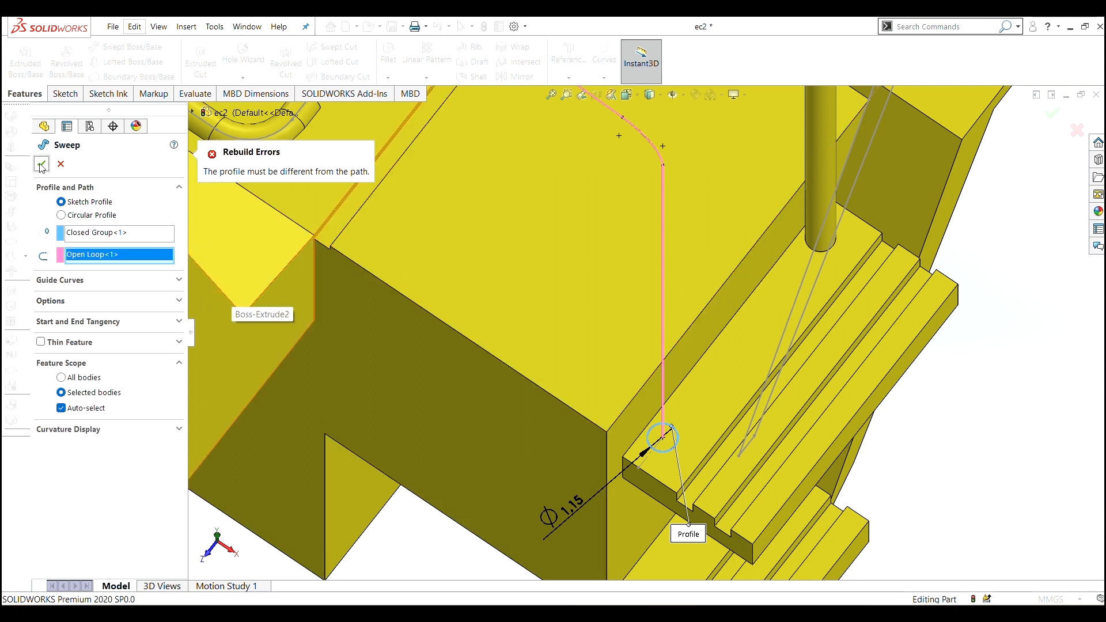
Switch the sweep to a circular profile with a 1.15 mm diameter and create the third rail along the selected path.
left_click(61, 216)
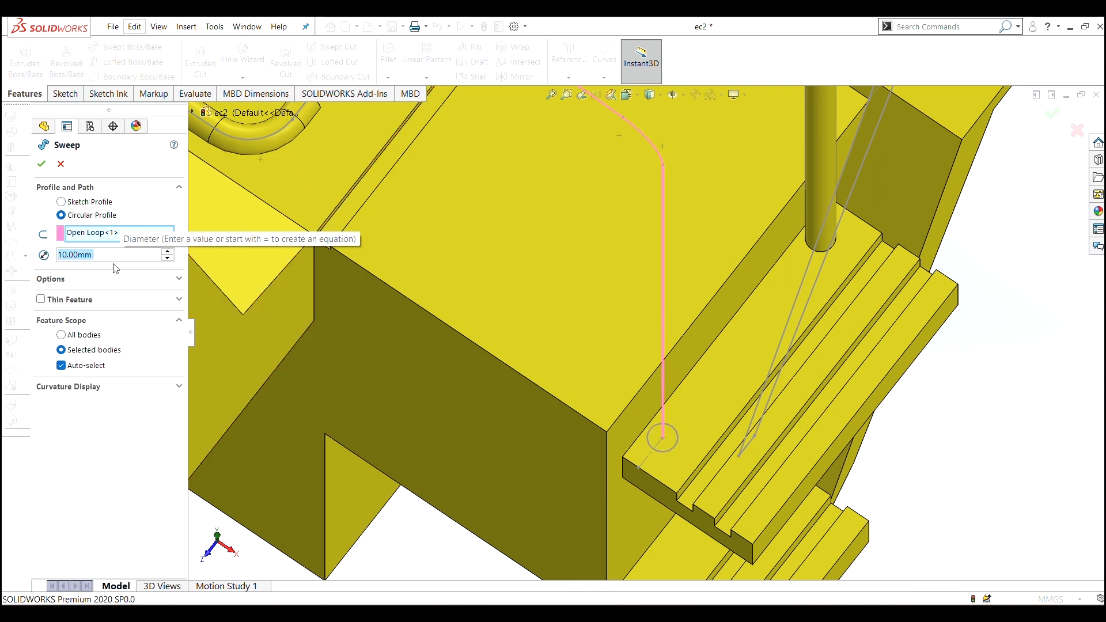
type("11")
key("BackSpace")
type(".15")
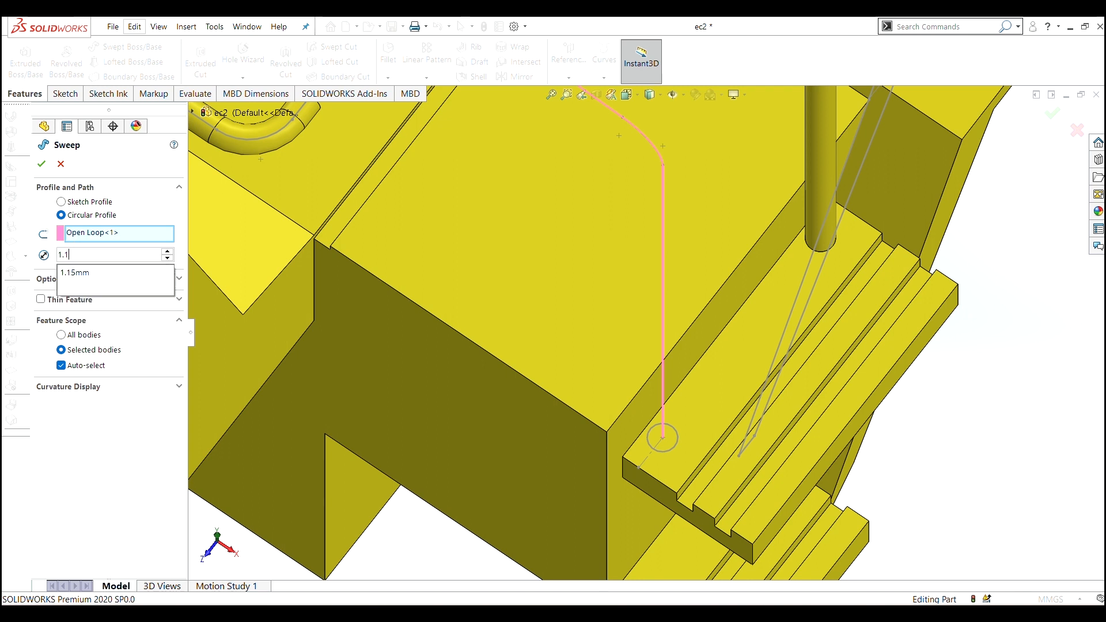
key("Return")
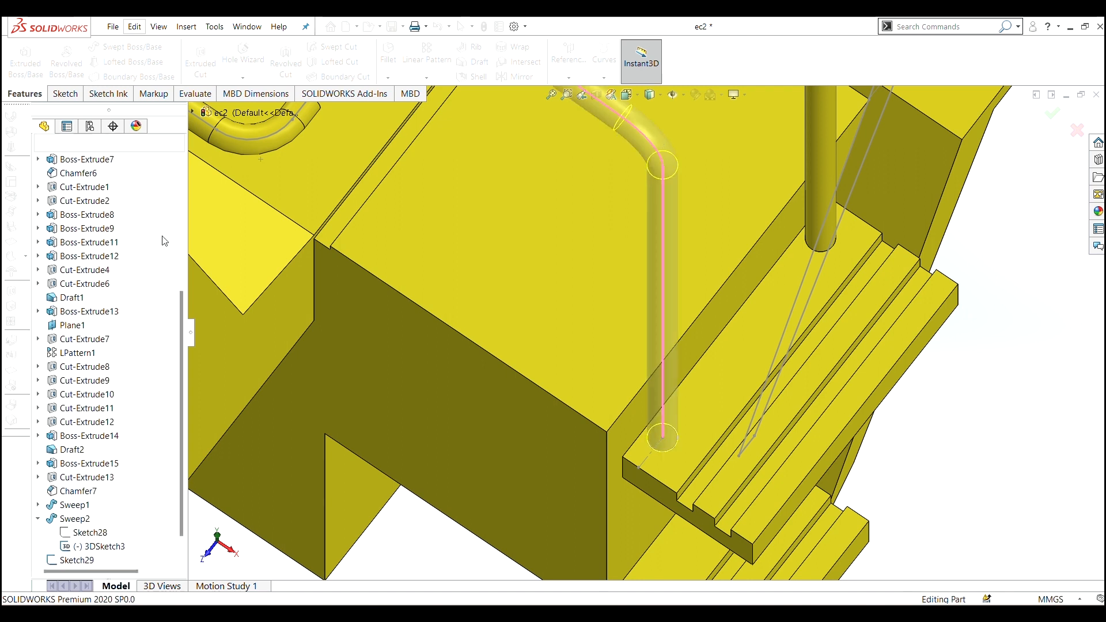
Hide the 3D path sketch of the second, curved handrail.
scroll(538, 352, "up", 3)
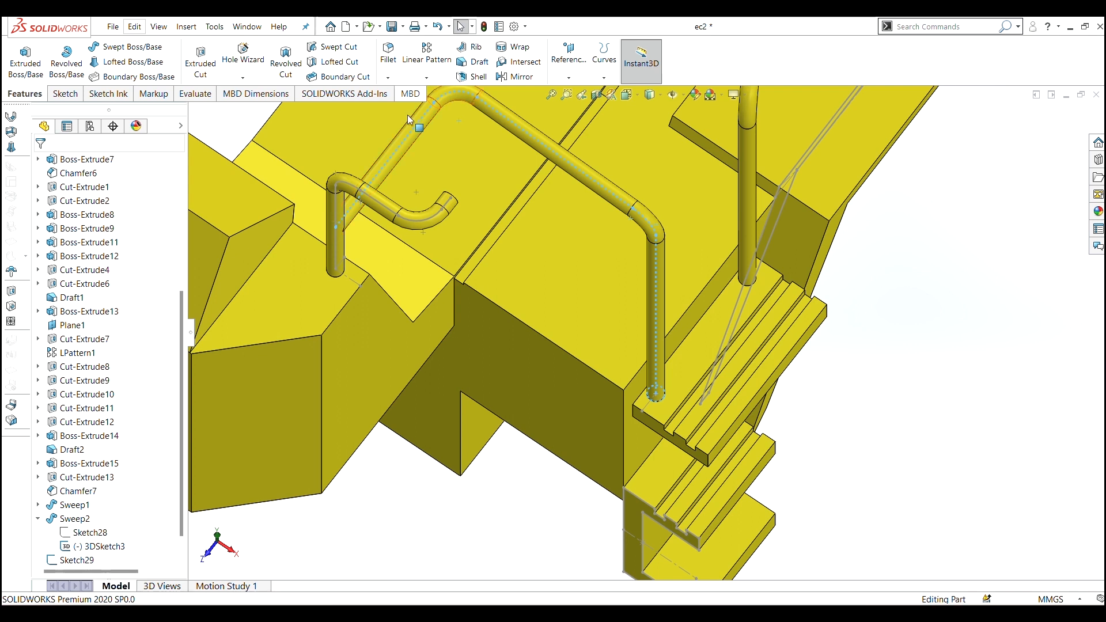
left_click(339, 211)
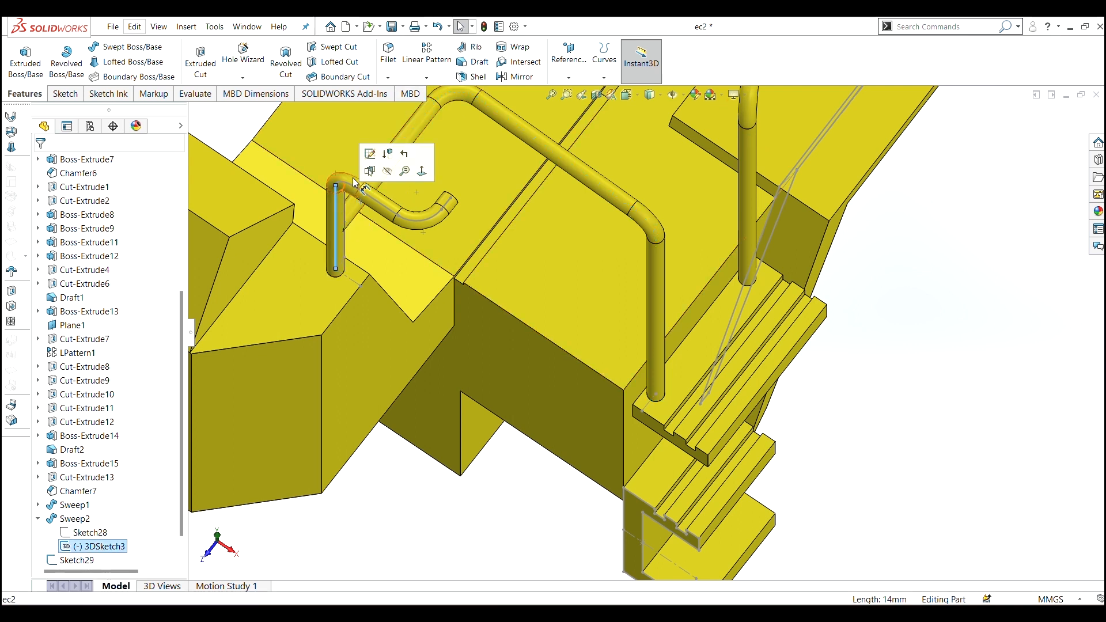
left_click(389, 173)
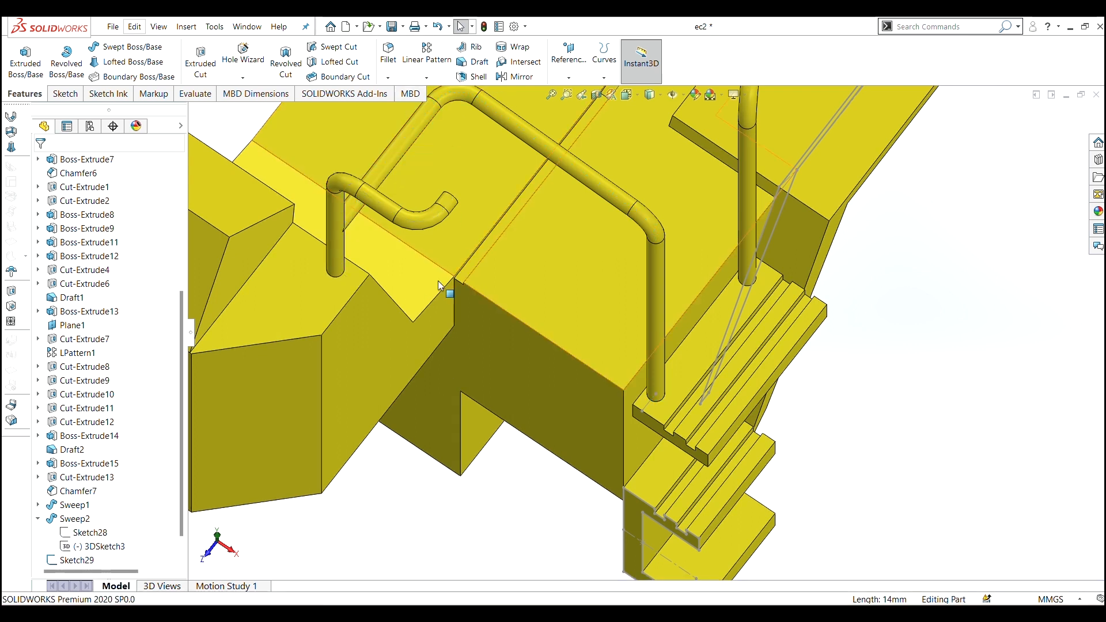
Apply a 0.5 mm fillet to the two edges where the third rail meets the curved handrail's vertical post.
middle_click_drag(439, 286, 390, 230)
scroll(390, 229, "up", 4)
scroll(521, 224, "down", 5)
middle_click_drag(600, 328, 571, 271)
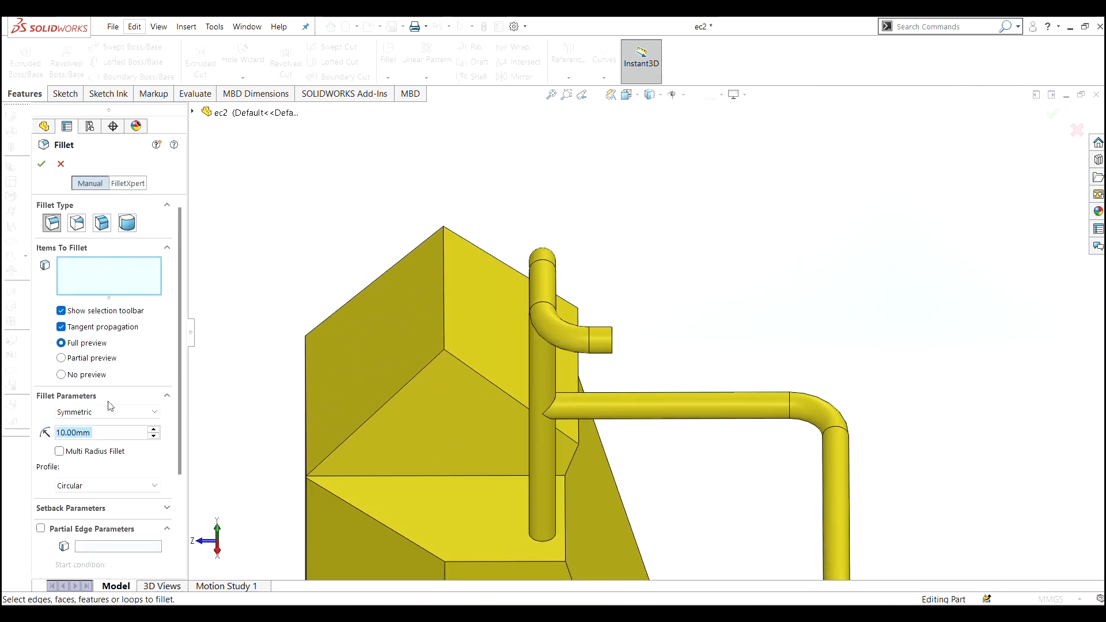
type("0.5")
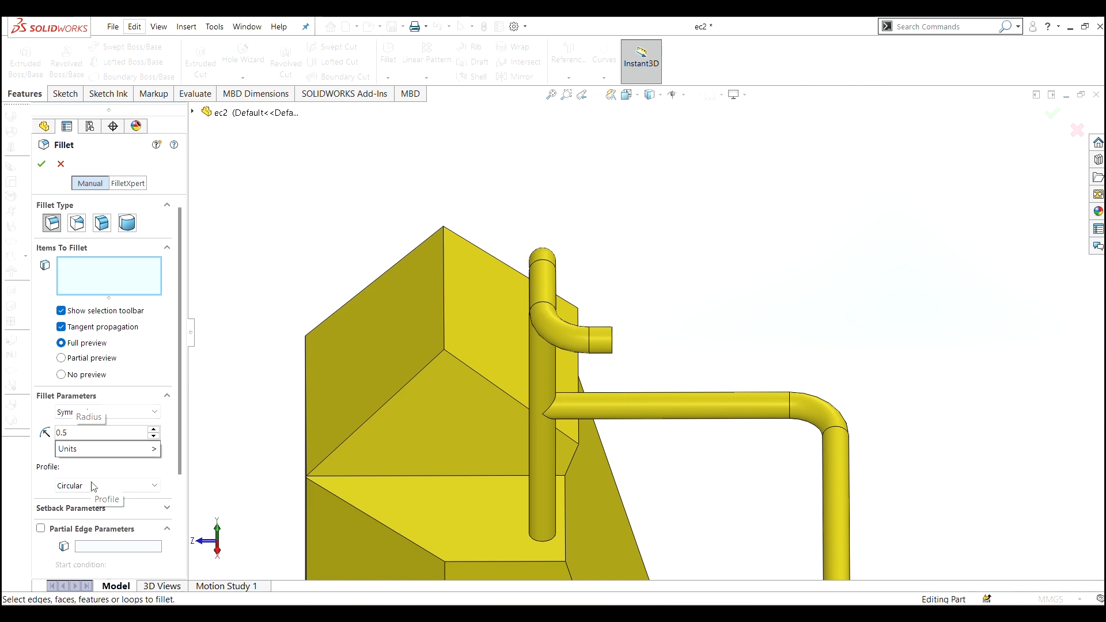
key("Return")
scroll(484, 429, "down", 5)
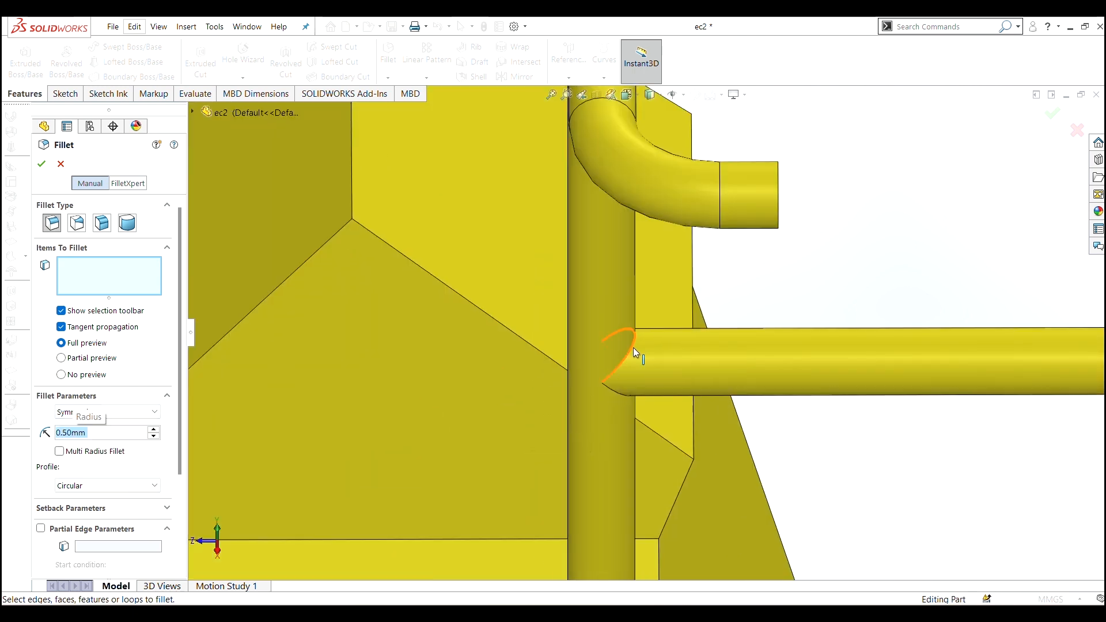
left_click(629, 389)
left_click(623, 395)
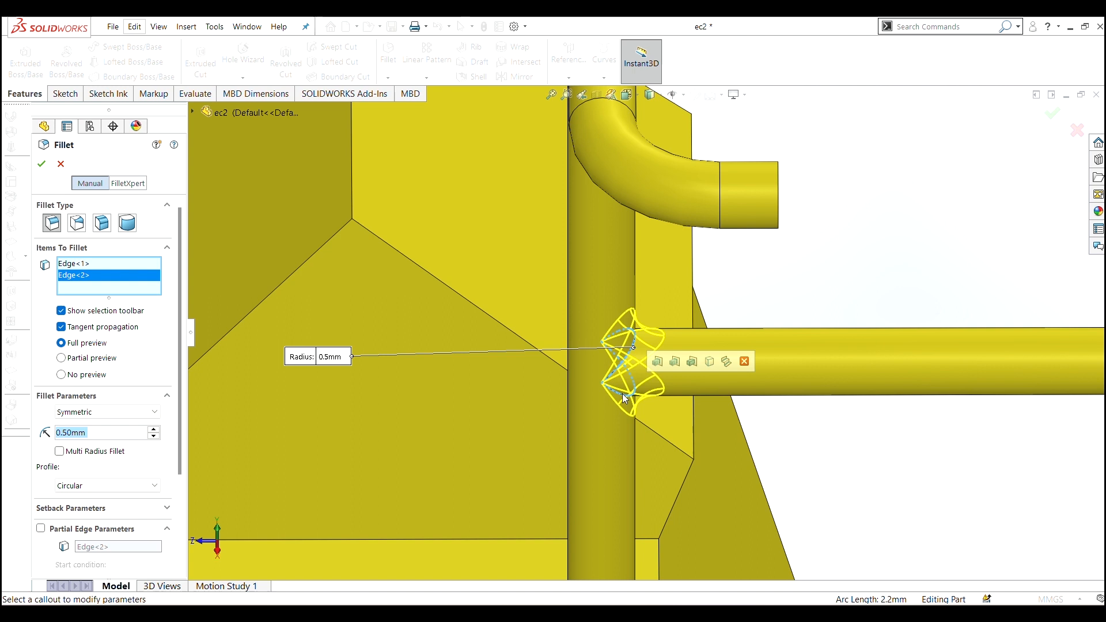
left_click(41, 164)
Sketch a circle about 2.35 mm in diameter on the curved handrail's free end face, centered on the tube.
scroll(536, 126, "up", 5)
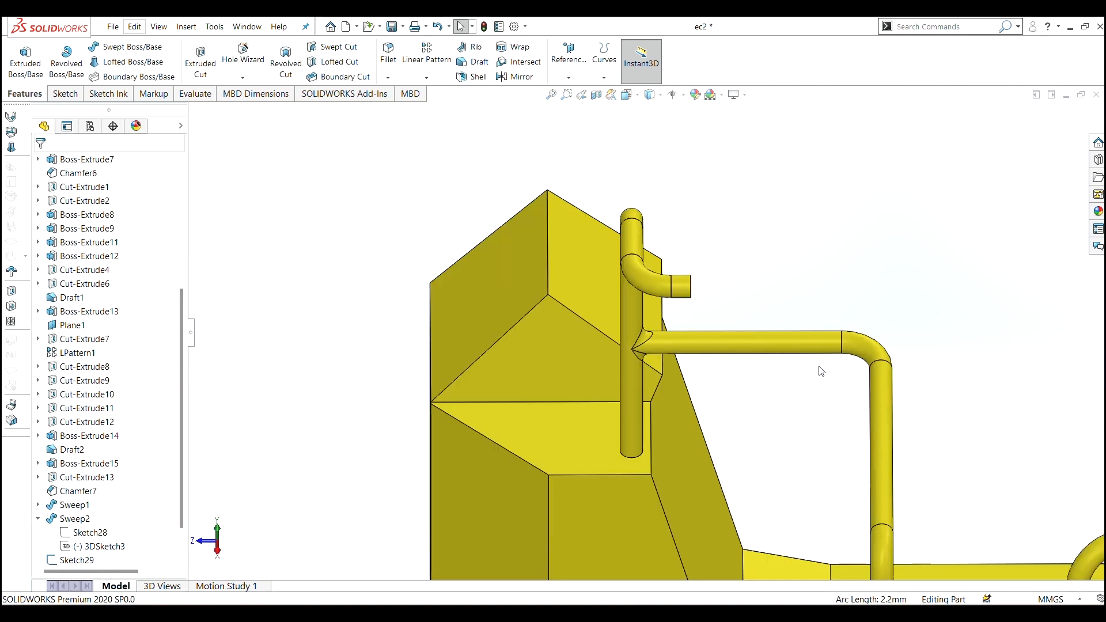
scroll(697, 259, "down", 4)
middle_click_drag(709, 347, 617, 356)
left_click(474, 164)
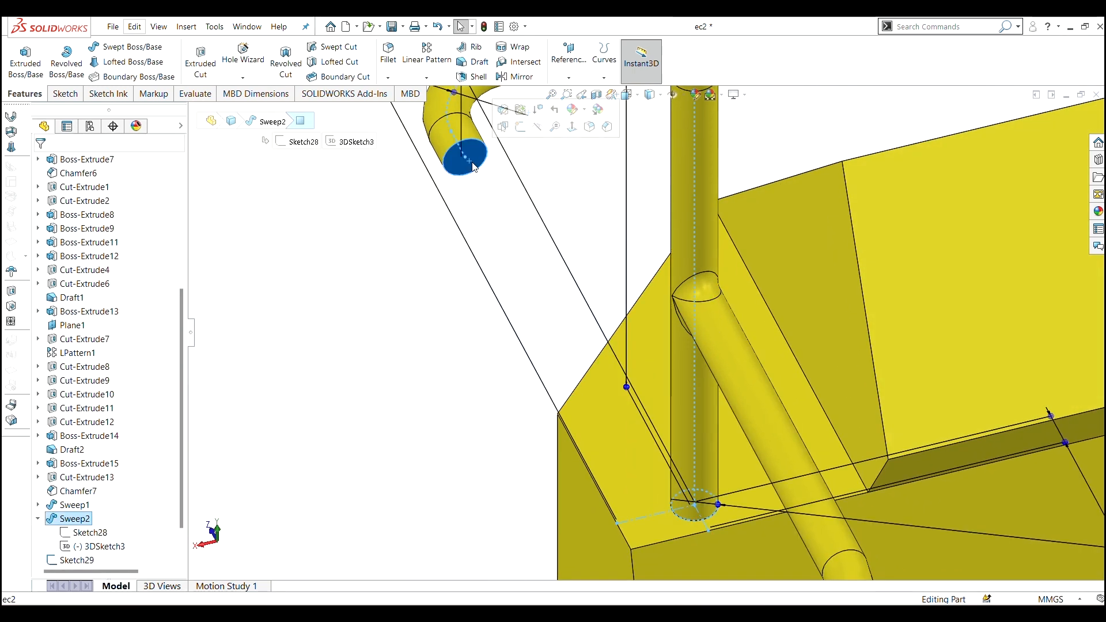
left_click(519, 123)
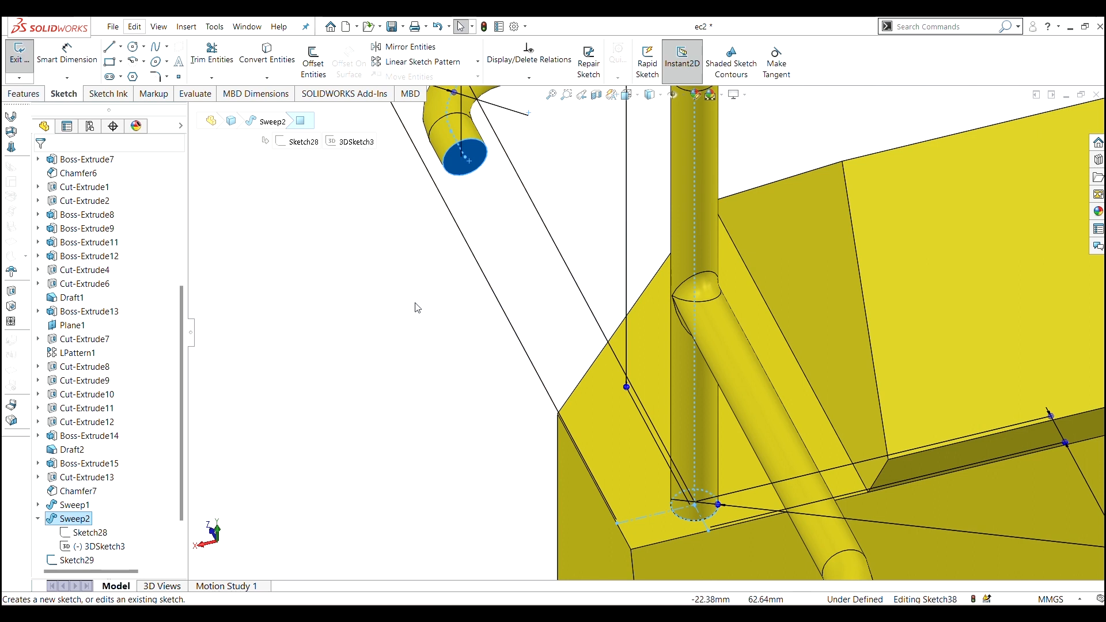
left_click(133, 47)
middle_click_drag(617, 360, 632, 327)
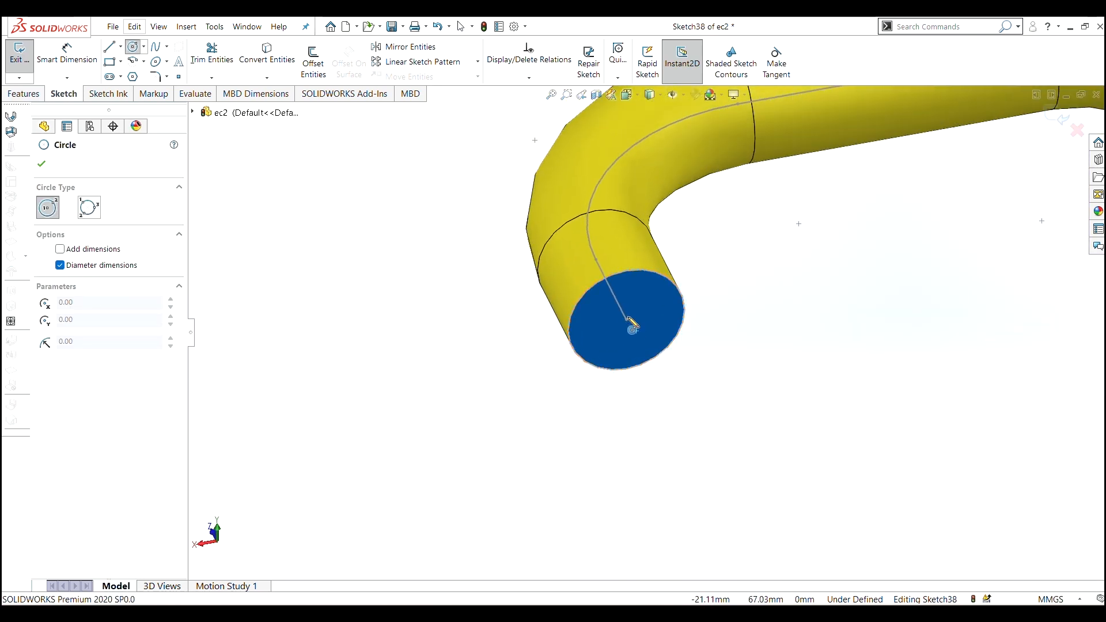
left_click(627, 321)
left_click(640, 444)
Dimension the circle's diameter on the handrail's end face to 2.5 mm.
right_click(725, 372)
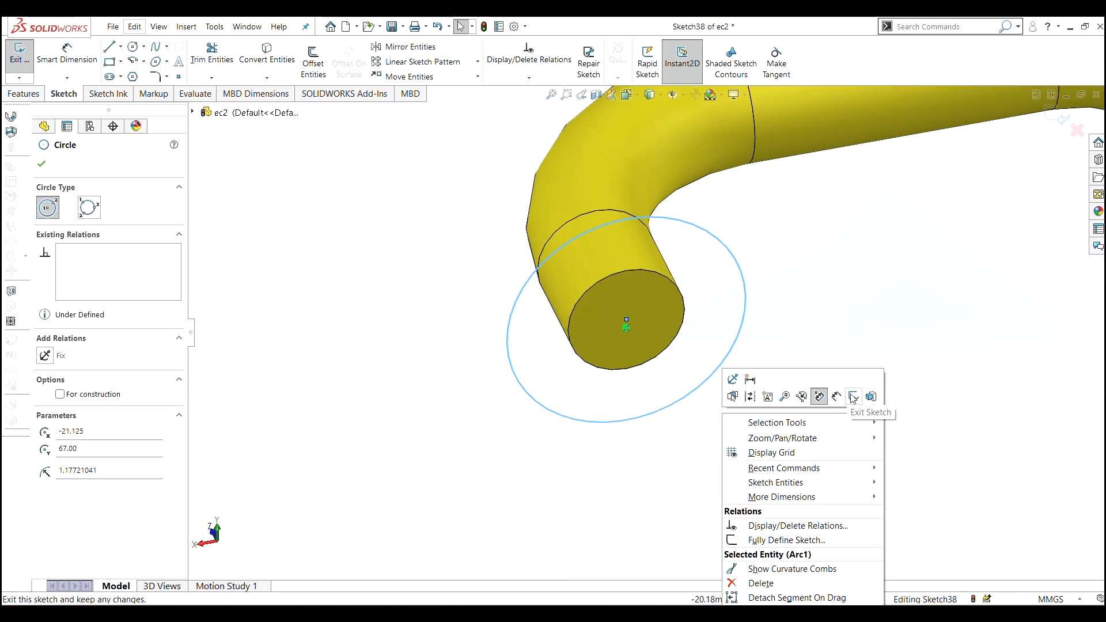
left_click(843, 401)
left_click(506, 350)
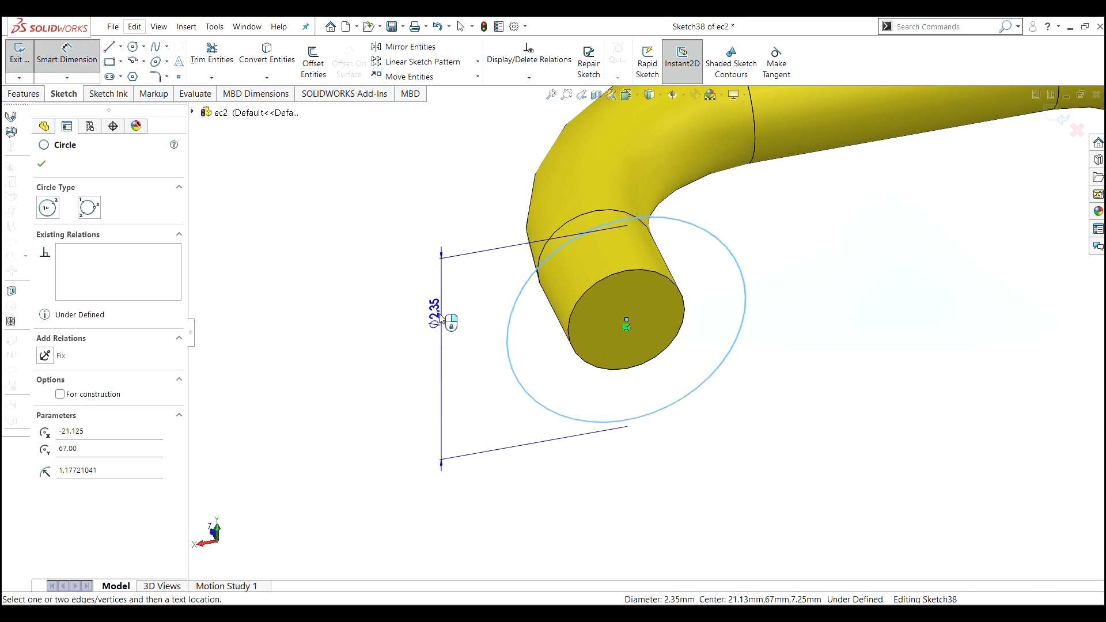
left_click(442, 318)
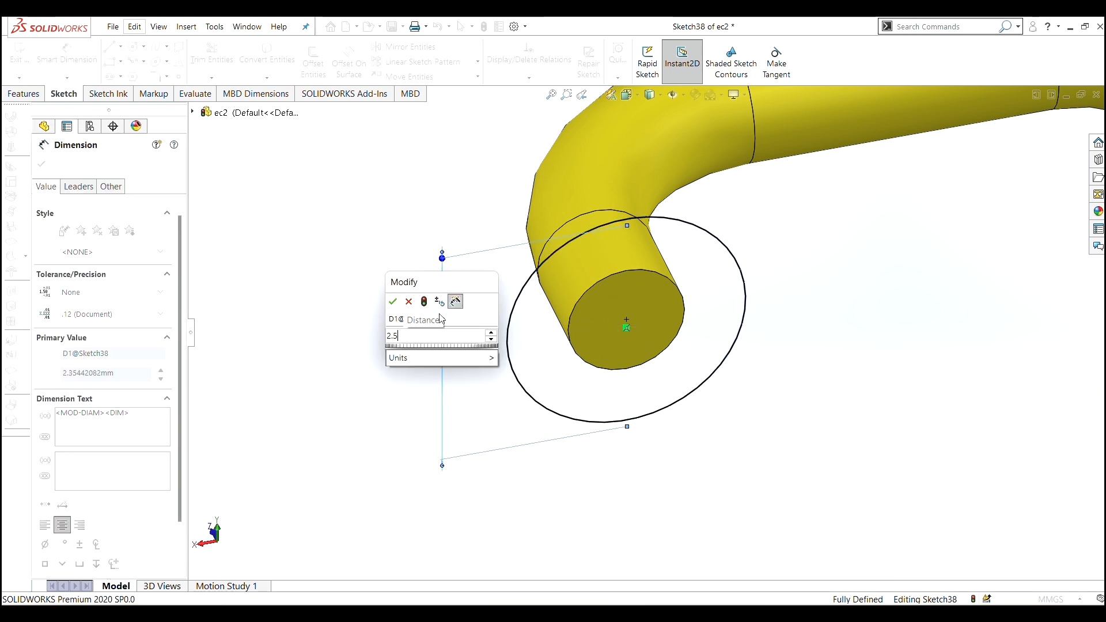
key("Return")
left_click(41, 164)
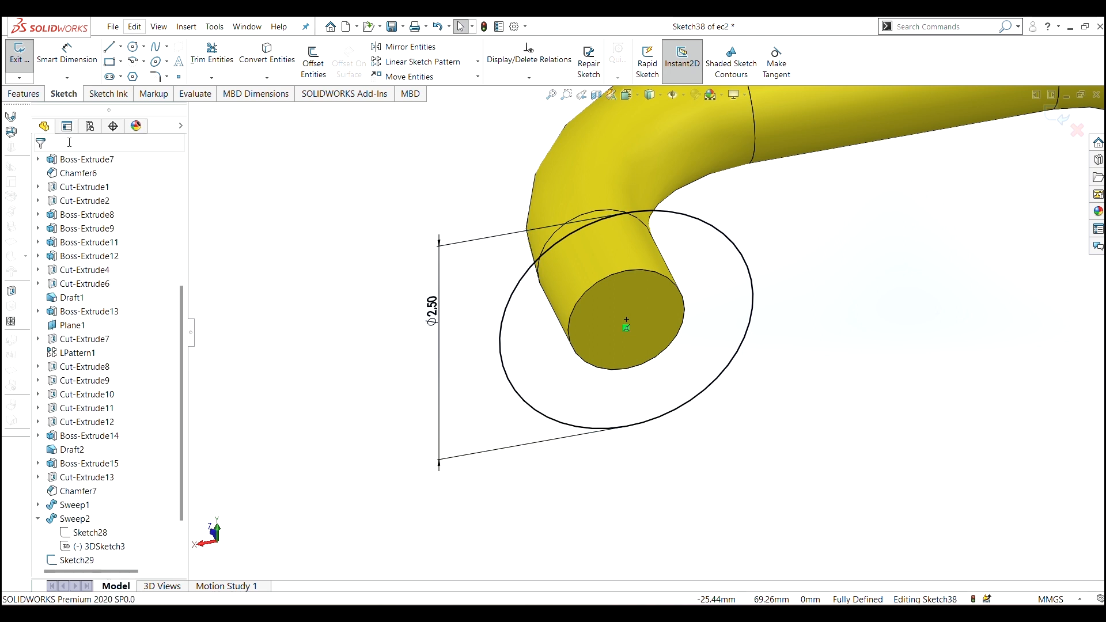
scroll(551, 438, "up", 4)
middle_click_drag(551, 437, 678, 389)
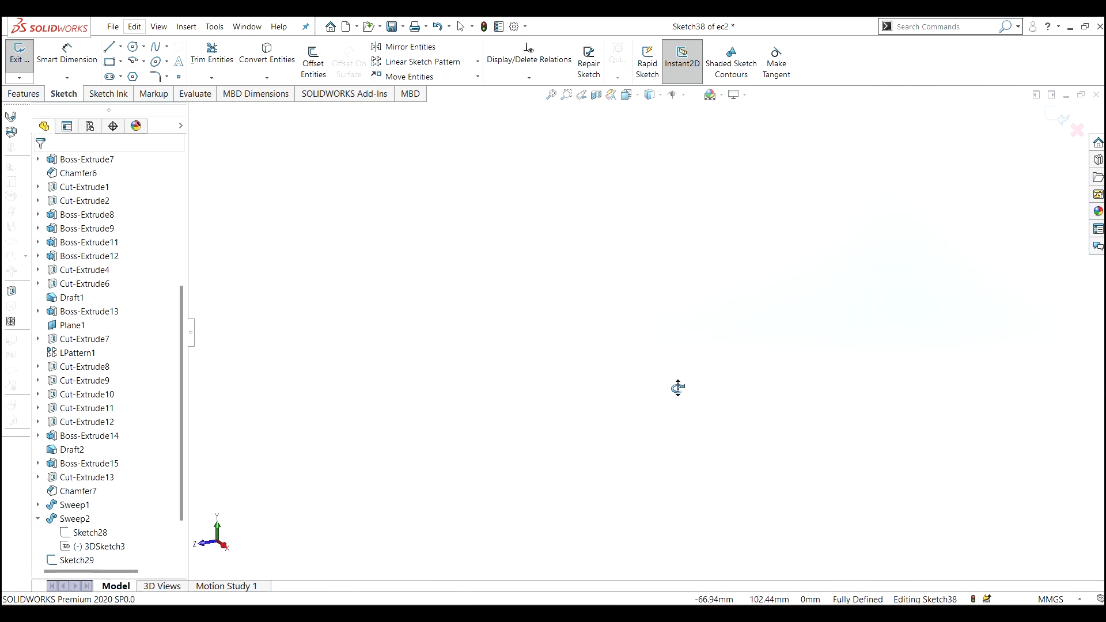
Extrude the 2.5 mm circle on the curved handrail's free end outward by 0.5 mm as a merged disc.
right_click(654, 411)
mouse_move(737, 437)
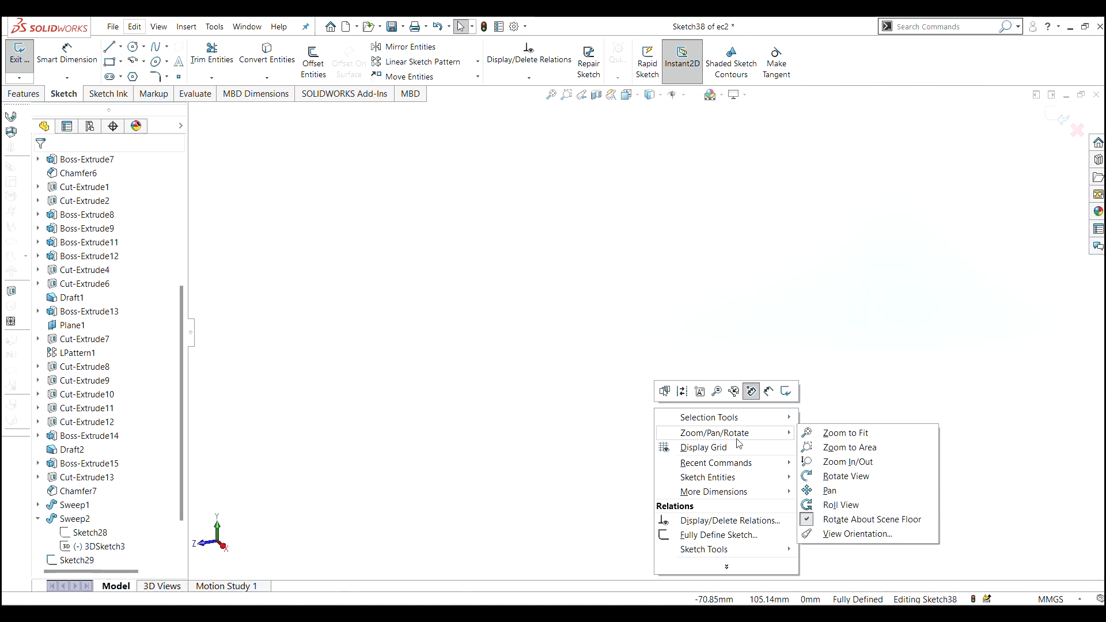
left_click(827, 433)
scroll(570, 176, "down", 4)
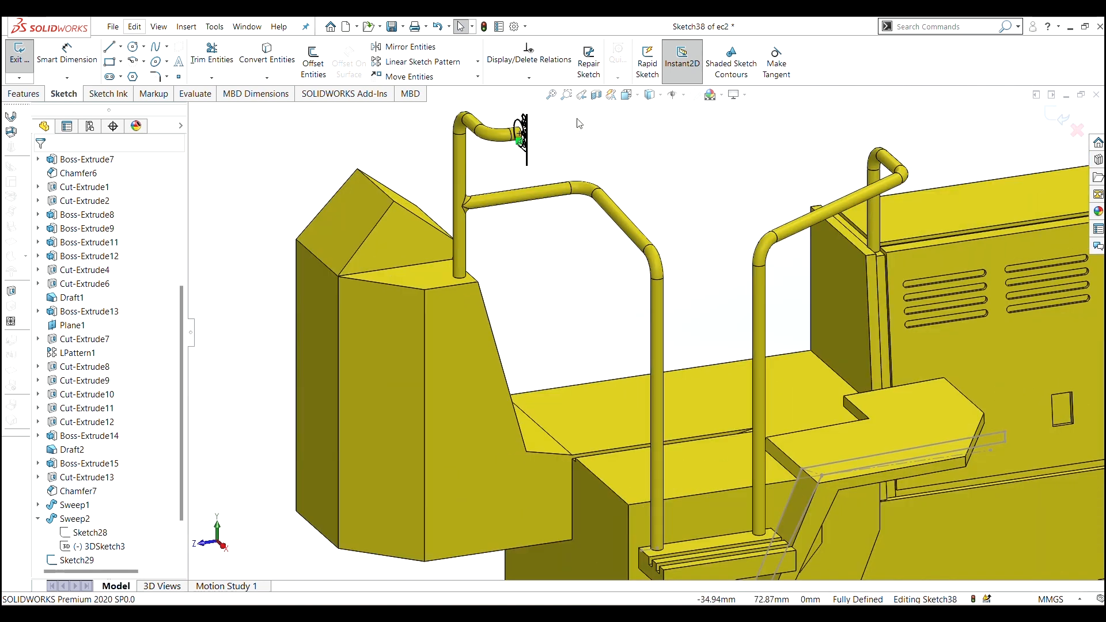
scroll(571, 175, "down", 4)
left_click(17, 95)
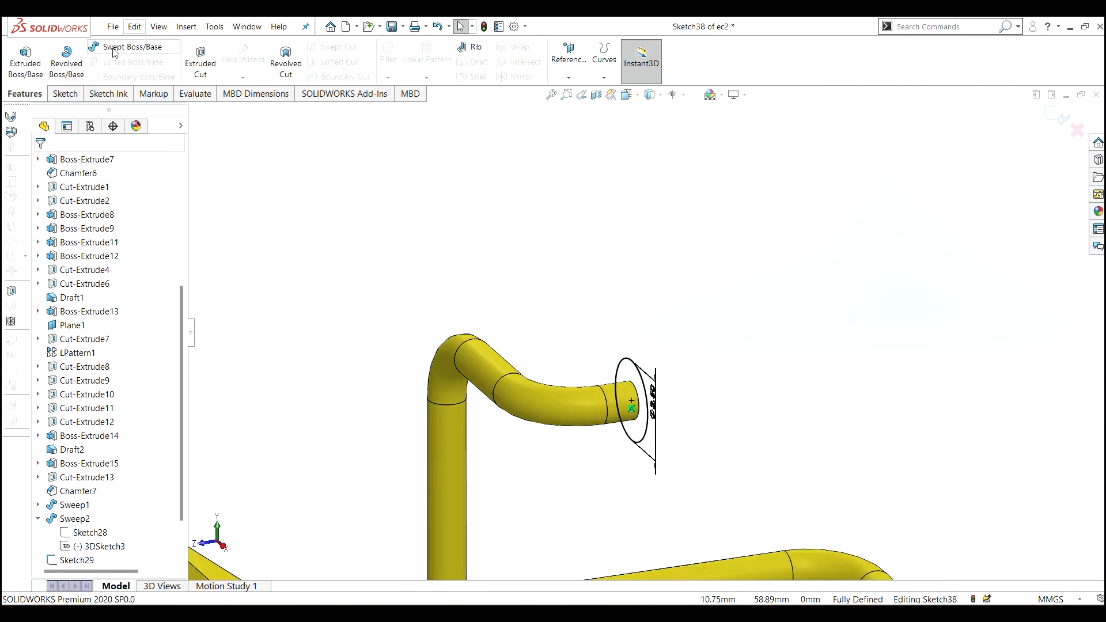
scroll(849, 398, "down", 4)
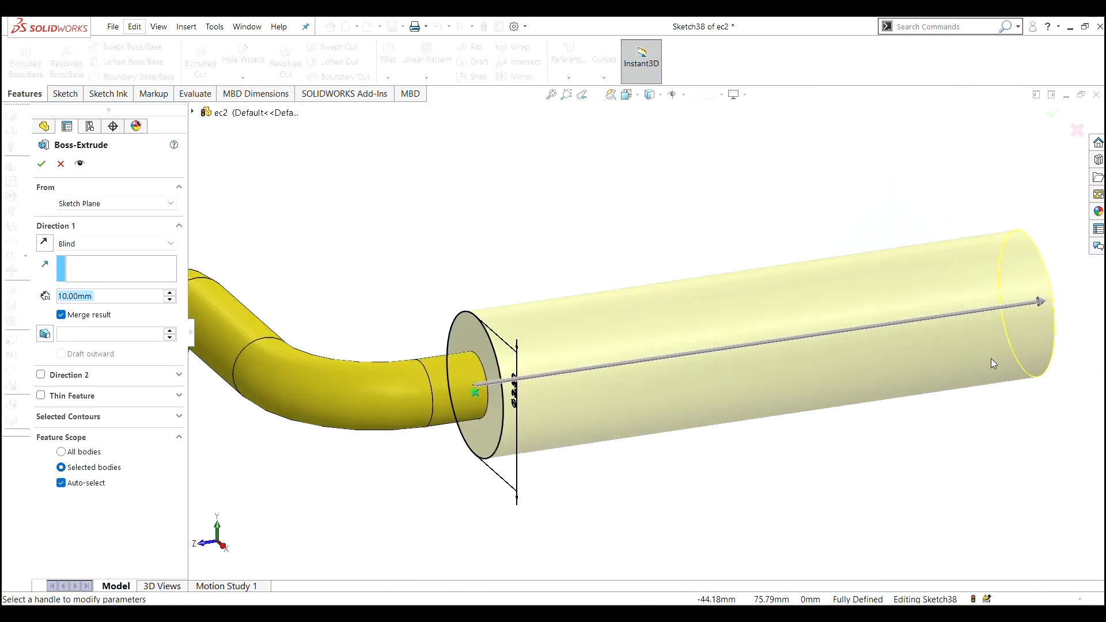
scroll(752, 362, "up", 2)
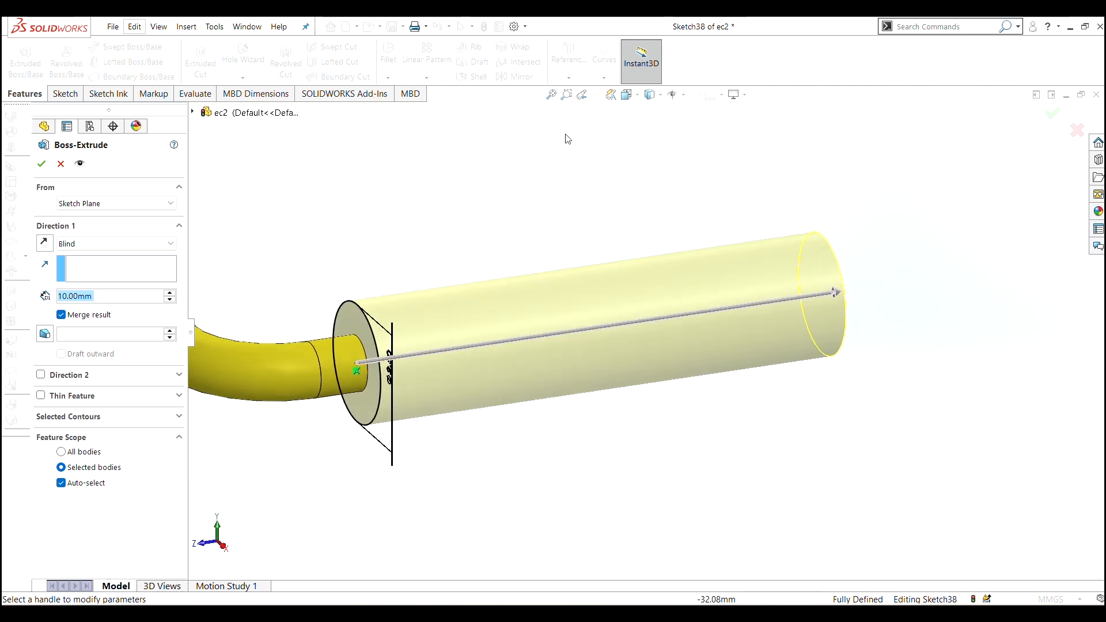
type("0.5")
key("Return")
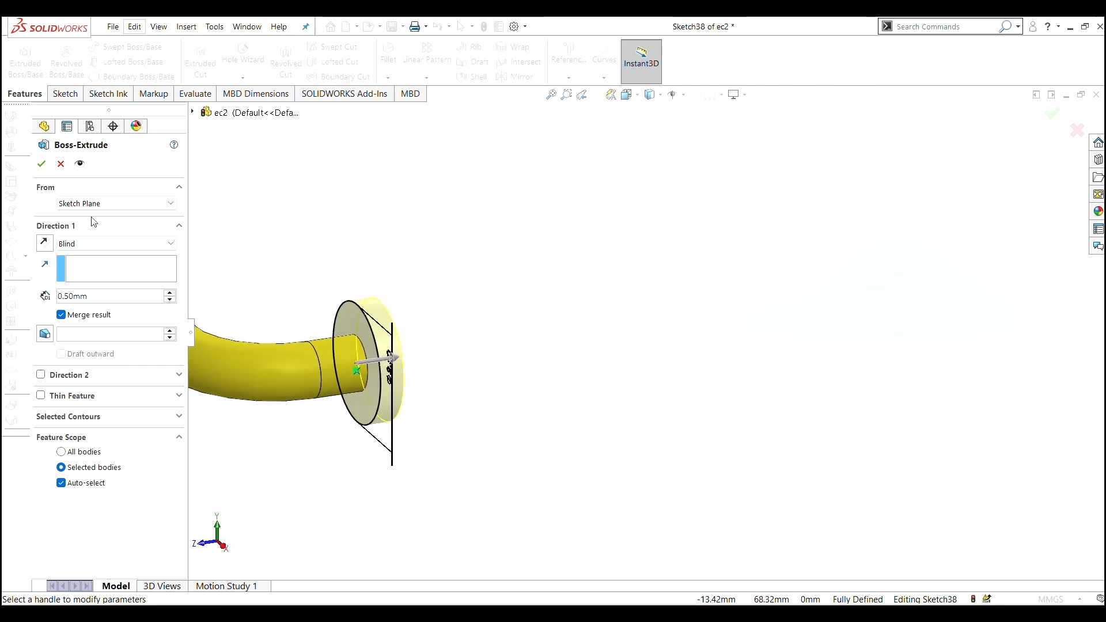
left_click(46, 164)
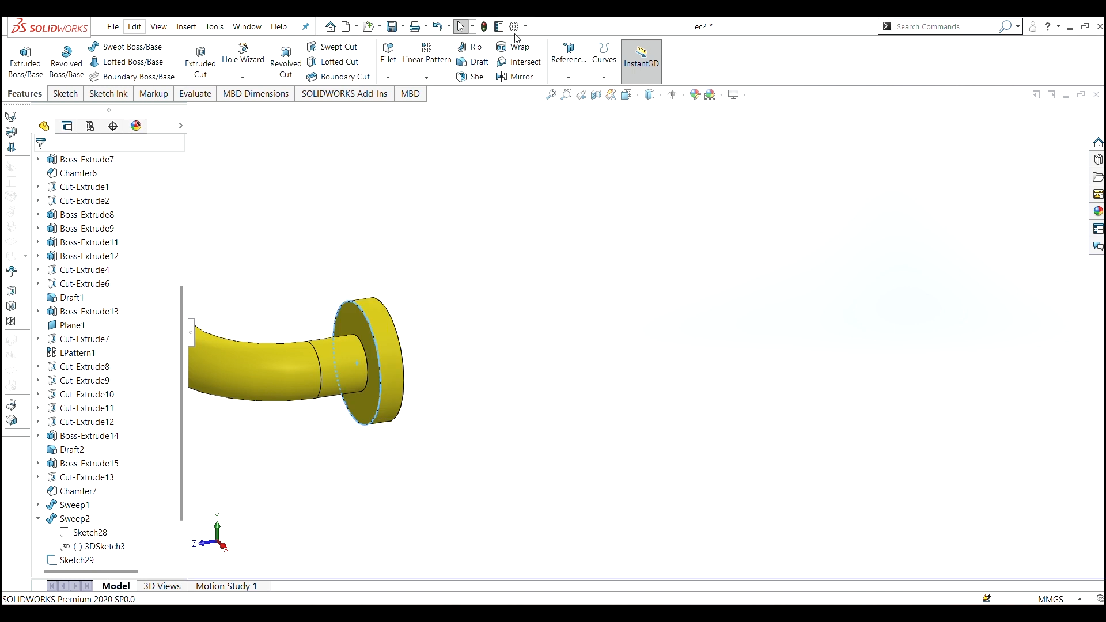
Start a sketch on the end disc's outer face and draw a vertical centerline about 3.9 mm long upward from its center.
middle_click_drag(453, 311, 423, 331)
scroll(423, 331, "up", 6)
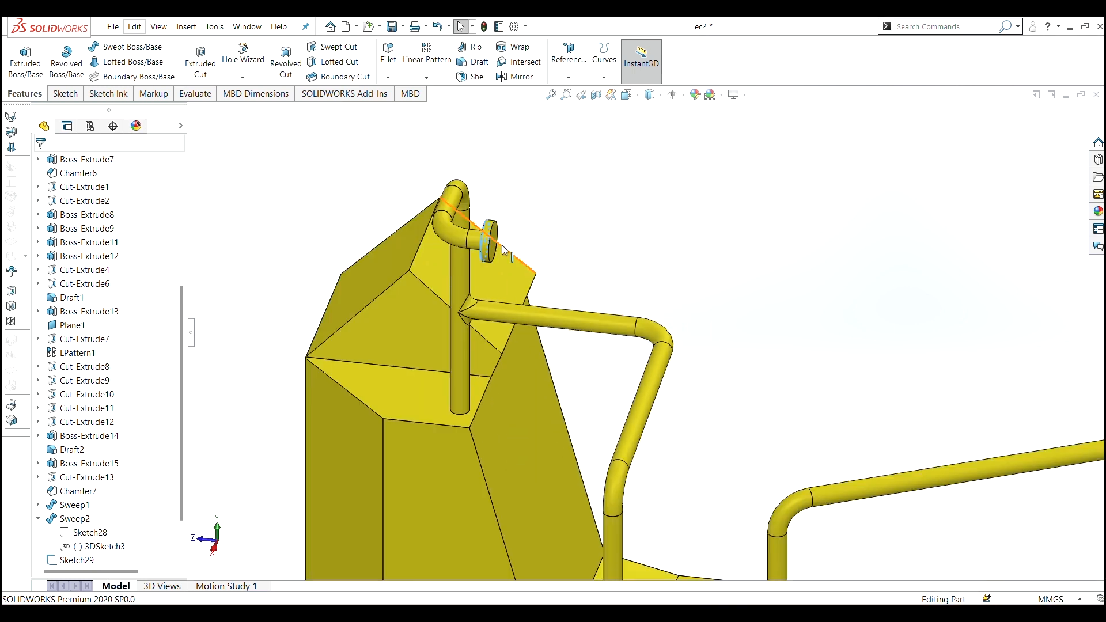
middle_click_drag(503, 247, 450, 229)
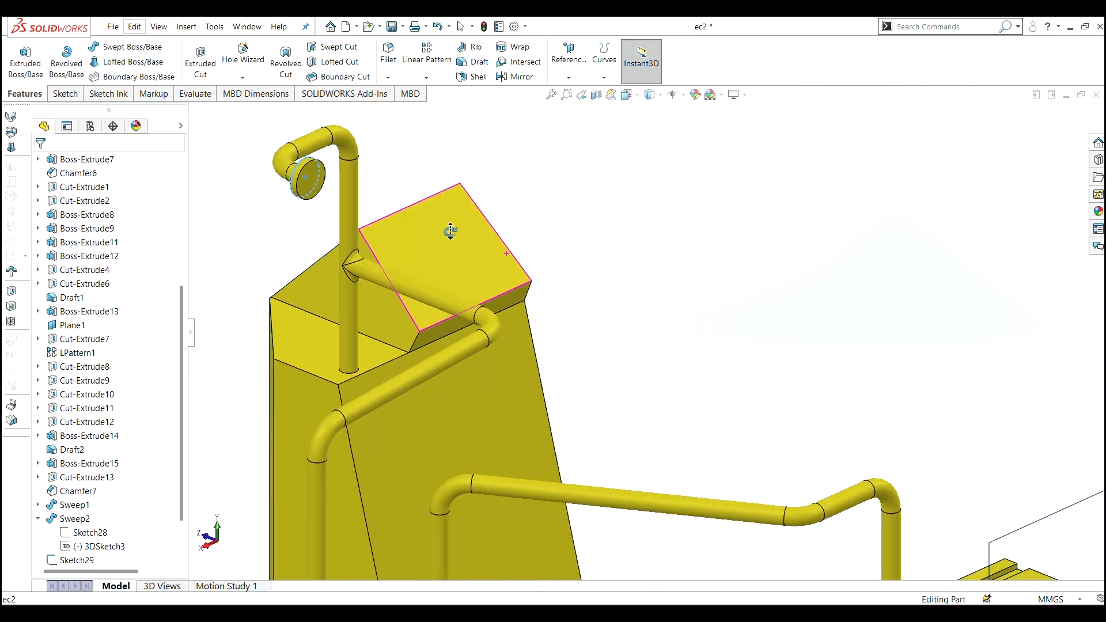
left_click(311, 178)
key("ctrl+8")
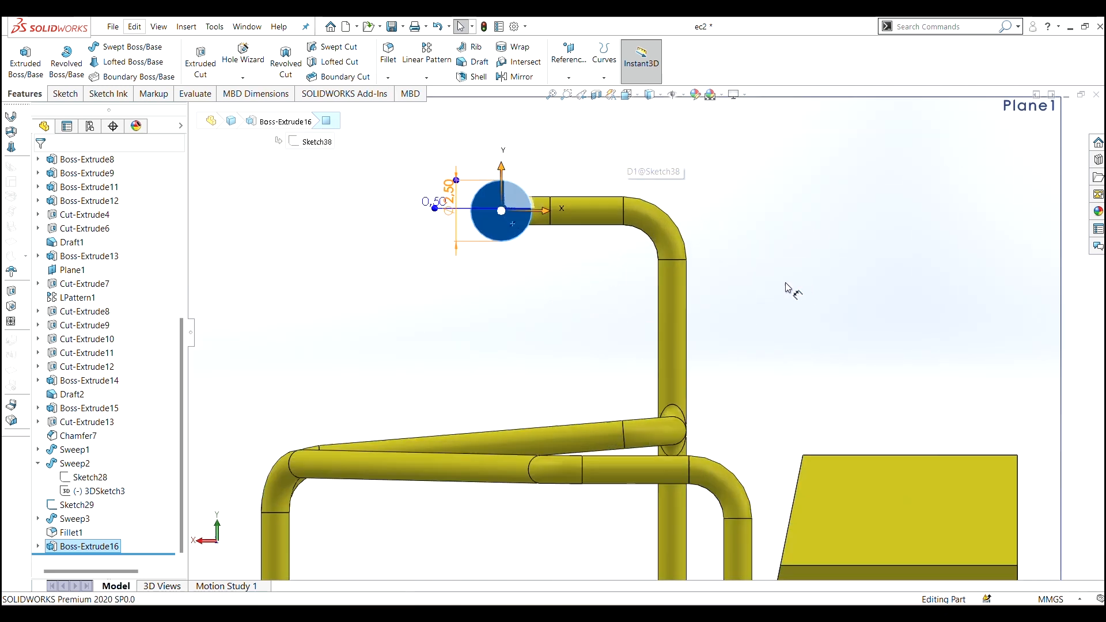
scroll(785, 284, "down", 2)
left_click(777, 283)
left_click(55, 95)
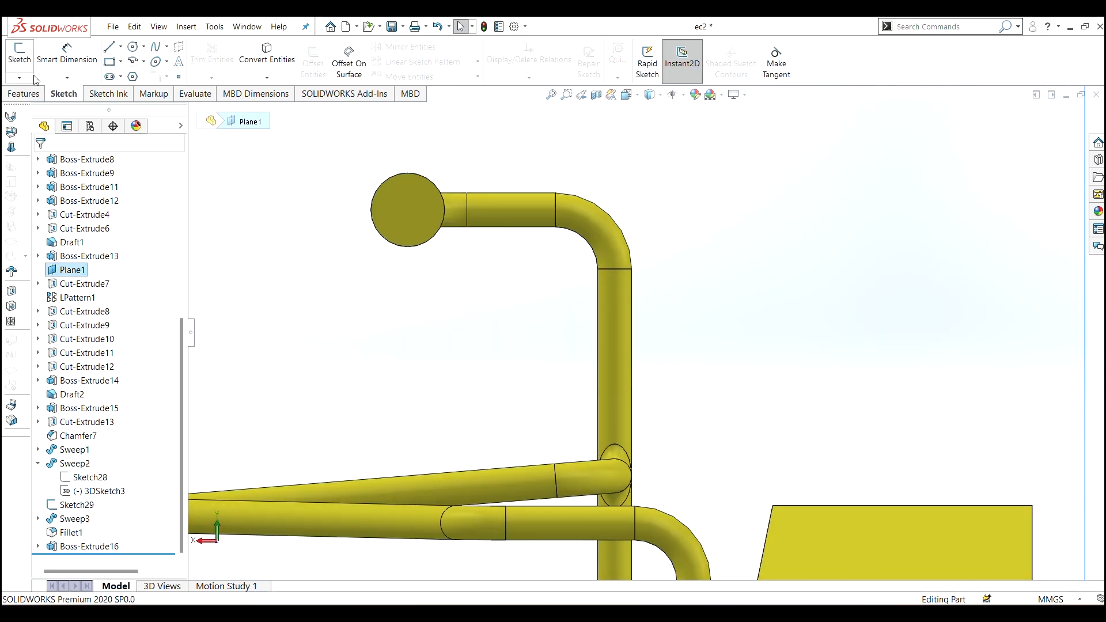
left_click(378, 215)
left_click(375, 173)
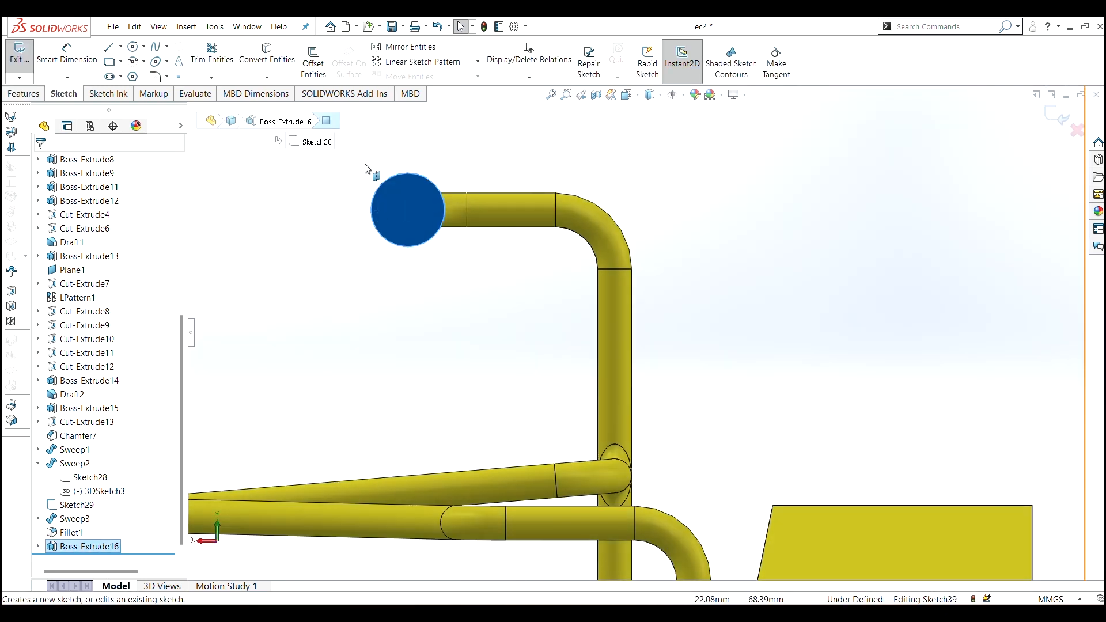
left_click(120, 46)
left_click(128, 76)
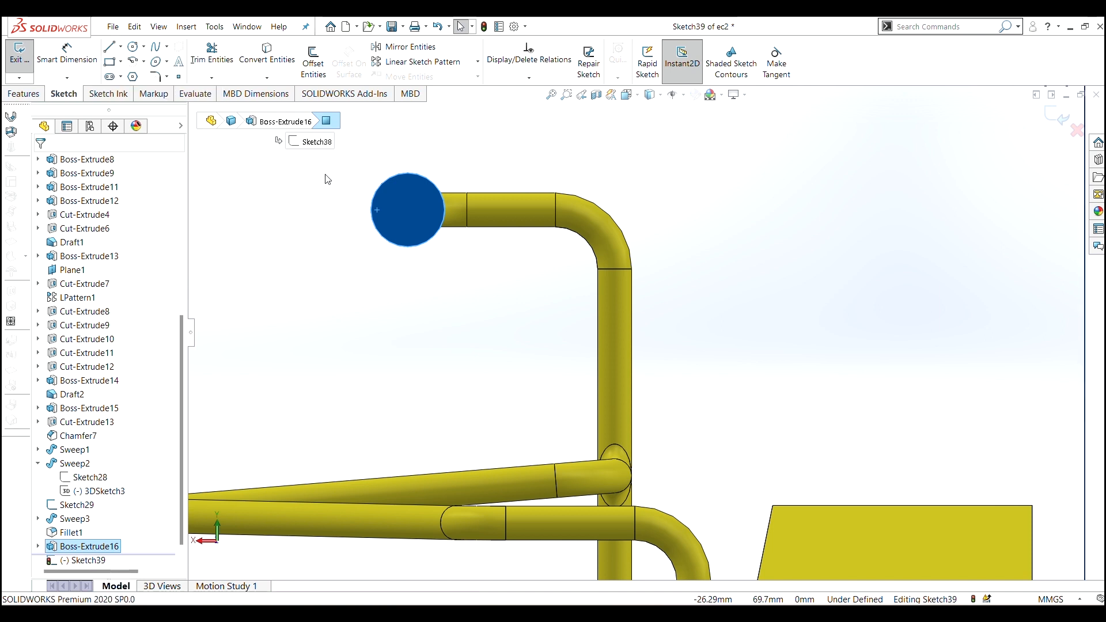
left_click(408, 210)
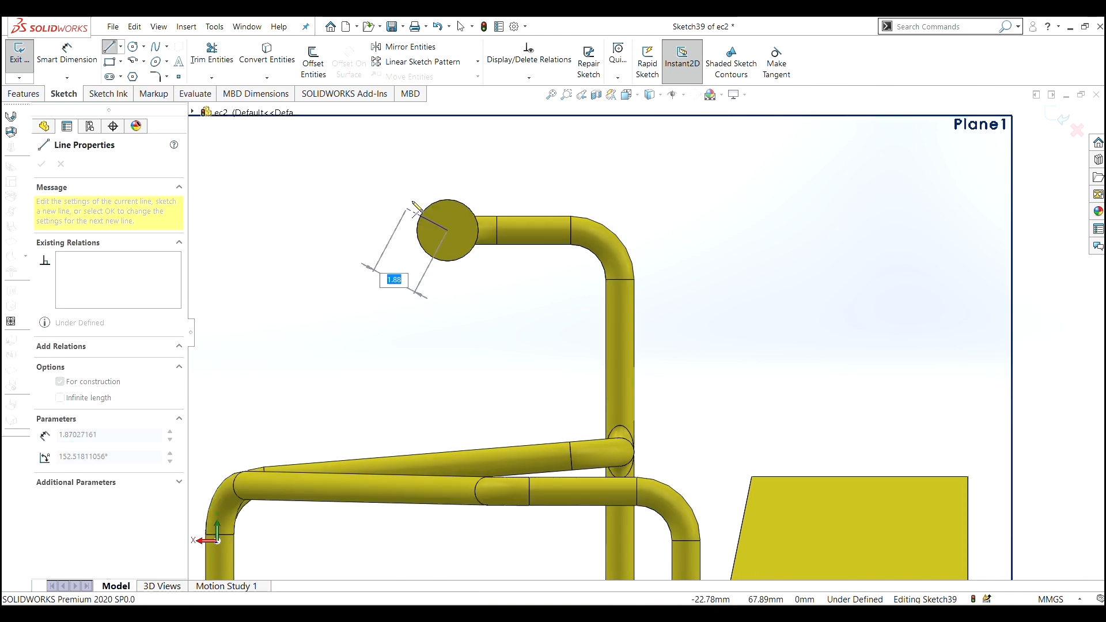
left_click(447, 134)
key("Escape")
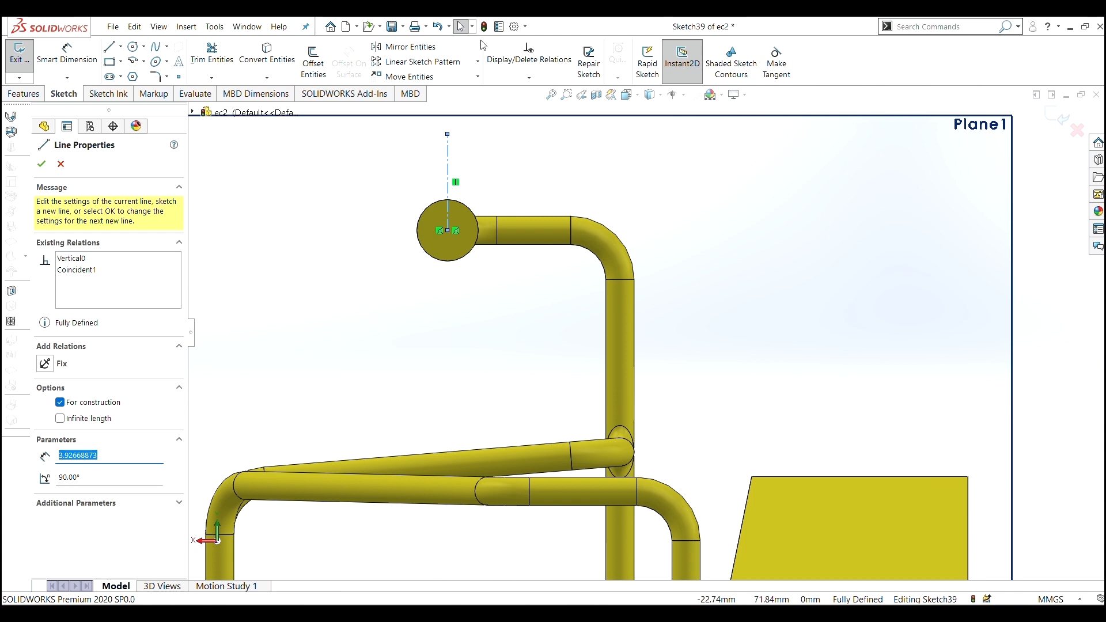
Dimension the vertical centerline's length to 5.5 mm.
key("Escape")
right_click(510, 173)
left_click(556, 158)
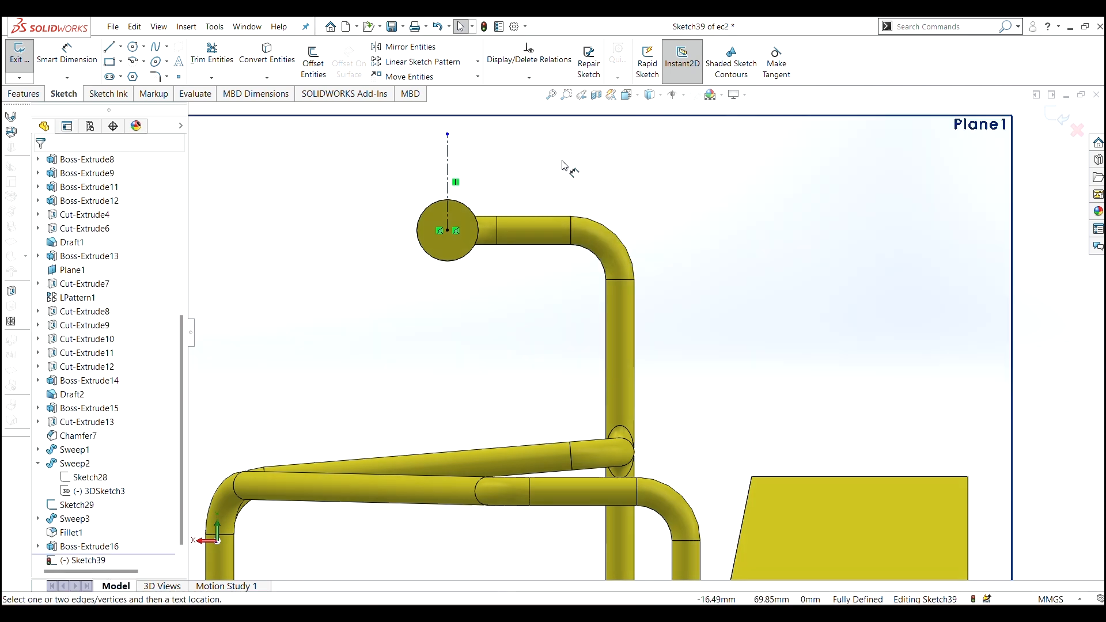
left_click(449, 171)
left_click(505, 168)
type("5.")
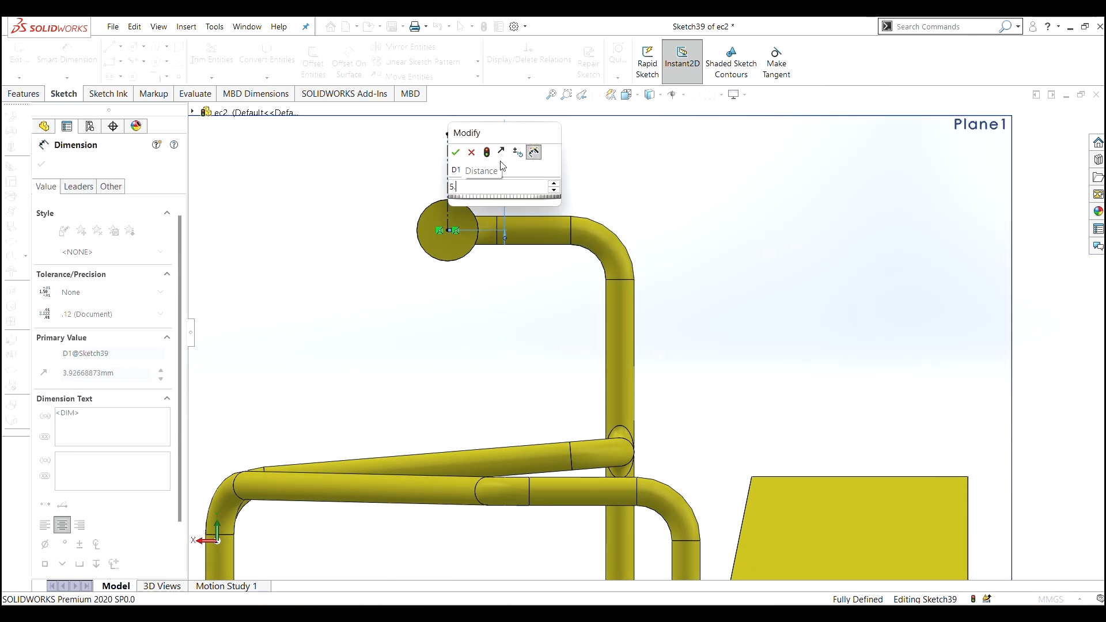
type("5")
key("Return")
key("Escape")
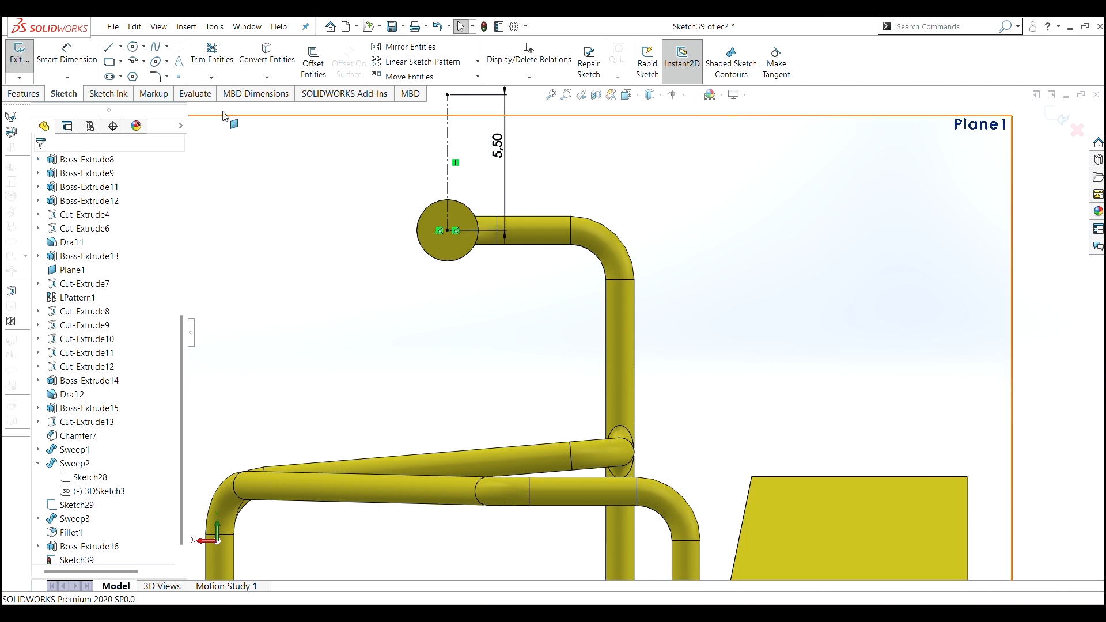
Sketch a vertical centerpoint straight slot about 2.64 mm wide, centered on the disc with its upper arc center at the centerline's top end.
key("f")
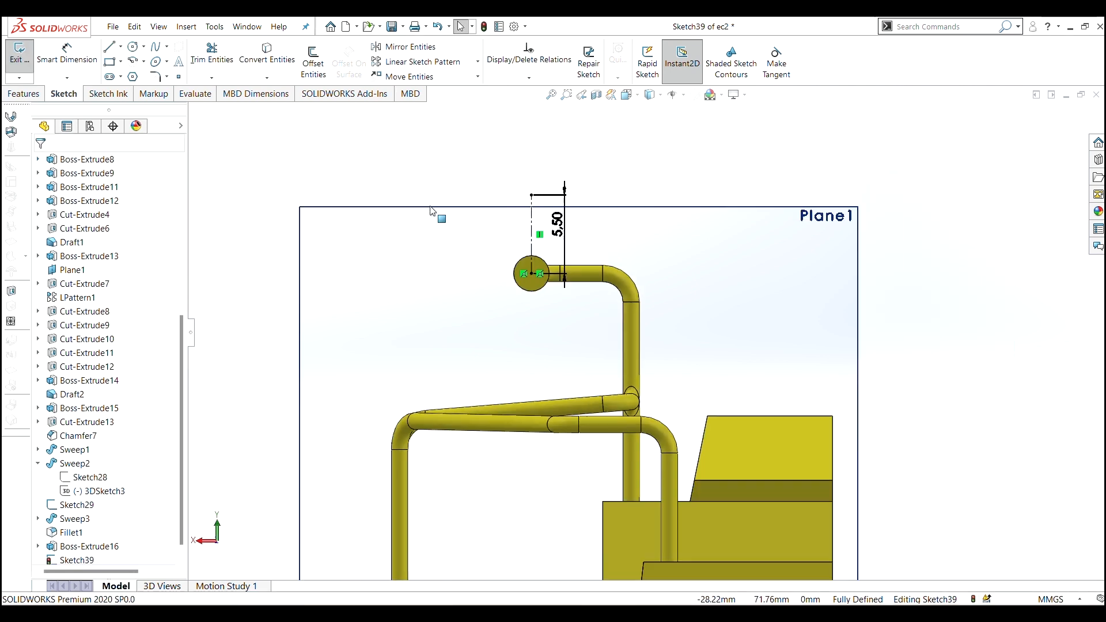
left_click(121, 77)
left_click(138, 104)
scroll(608, 285, "down", 3)
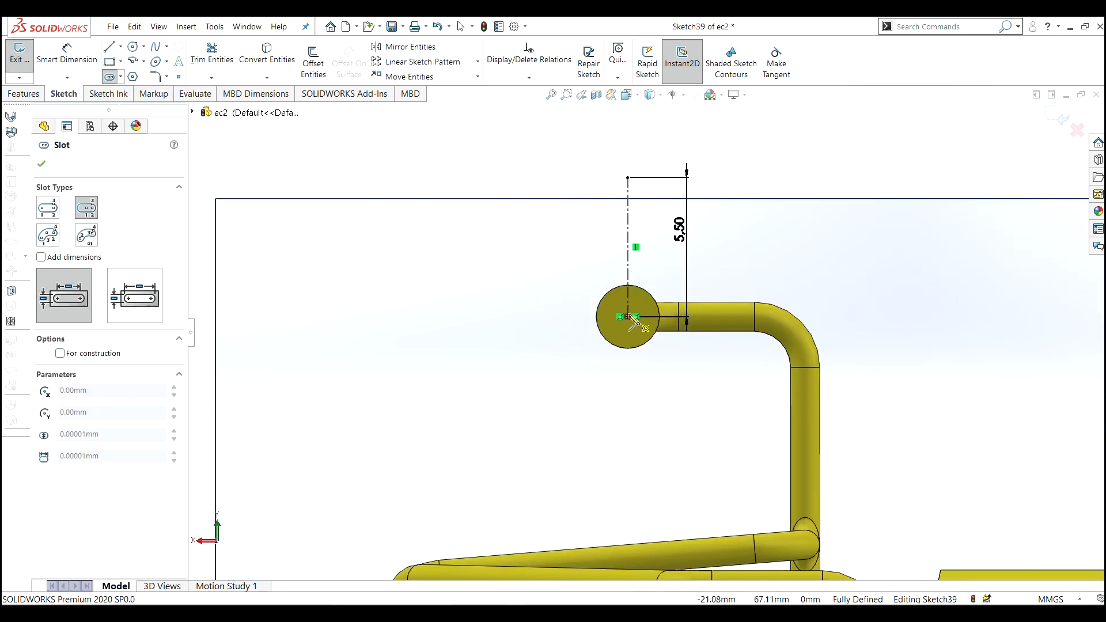
left_click(628, 177)
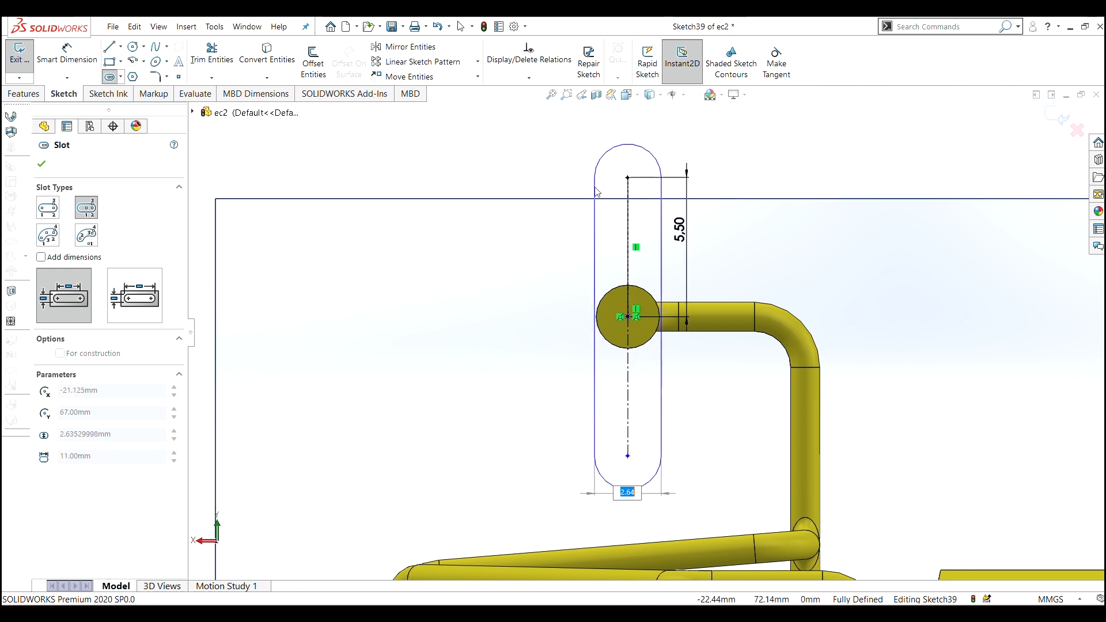
left_click(595, 187)
key("Escape")
Dimension the slot's upper end arc to a radius of 2.5 mm.
right_click(535, 170)
left_click(634, 152)
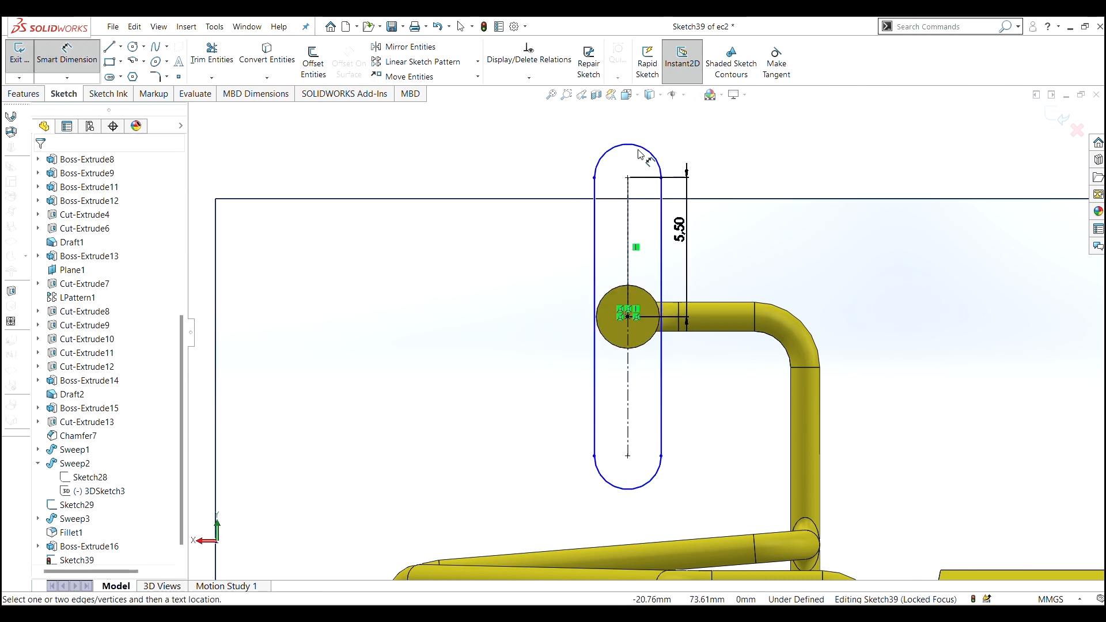
left_click(678, 151)
left_click(696, 131)
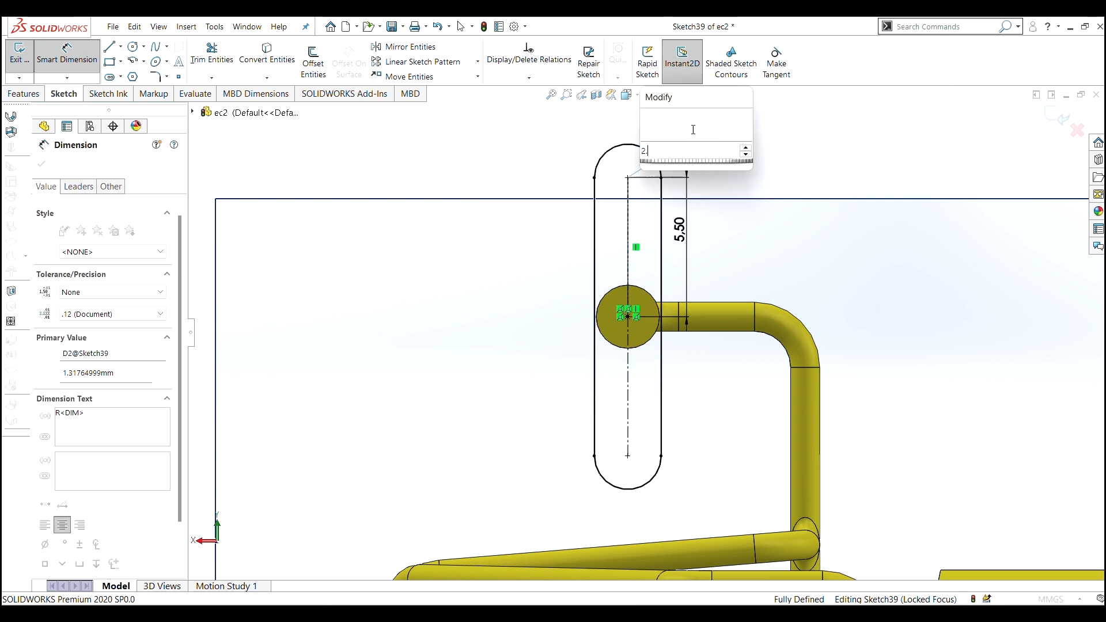
type("2.5")
key("Return")
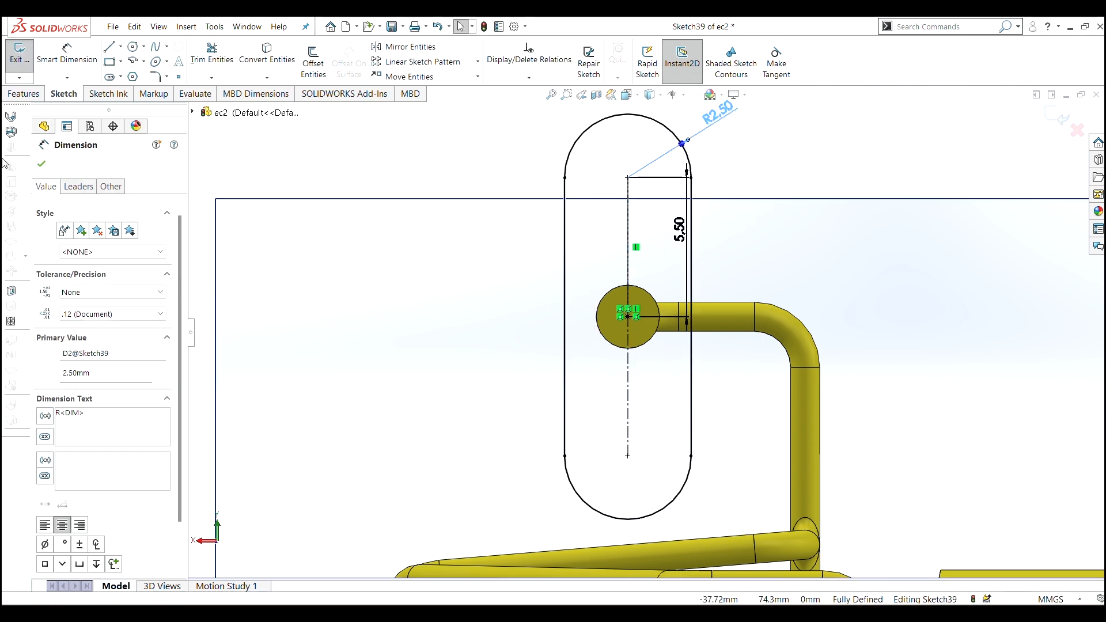